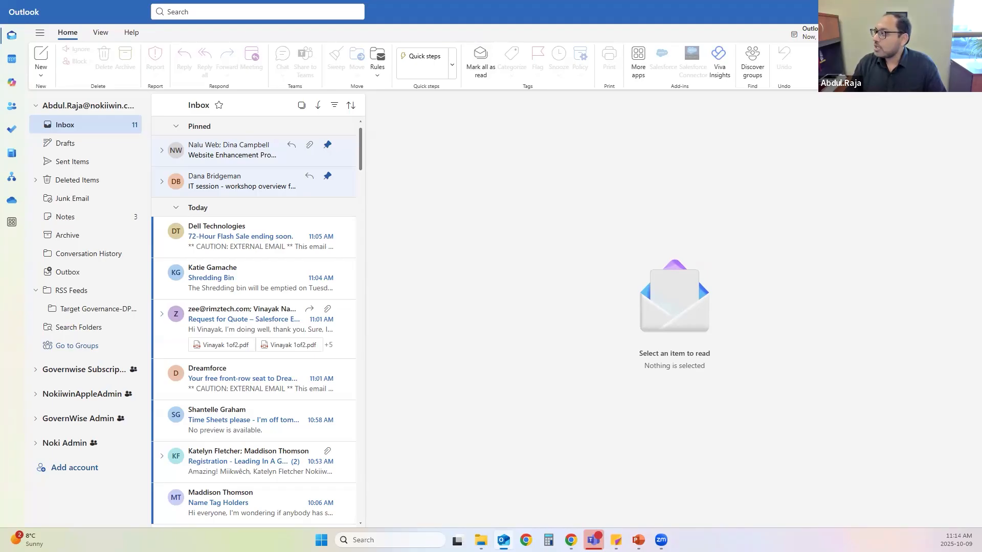
Switch the ribbon to the compact single-row layout, then back to the classic ribbon
left_click(970, 84)
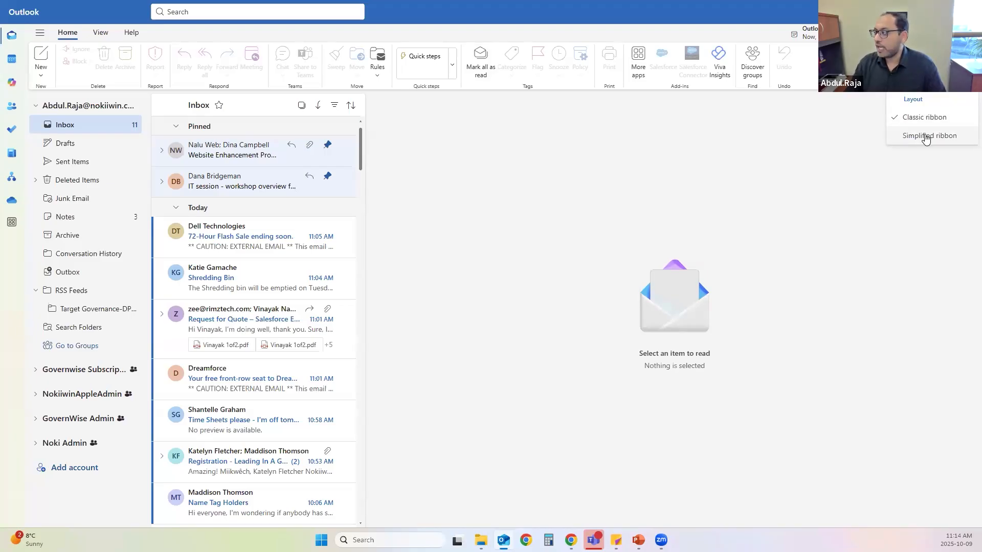
left_click(926, 137)
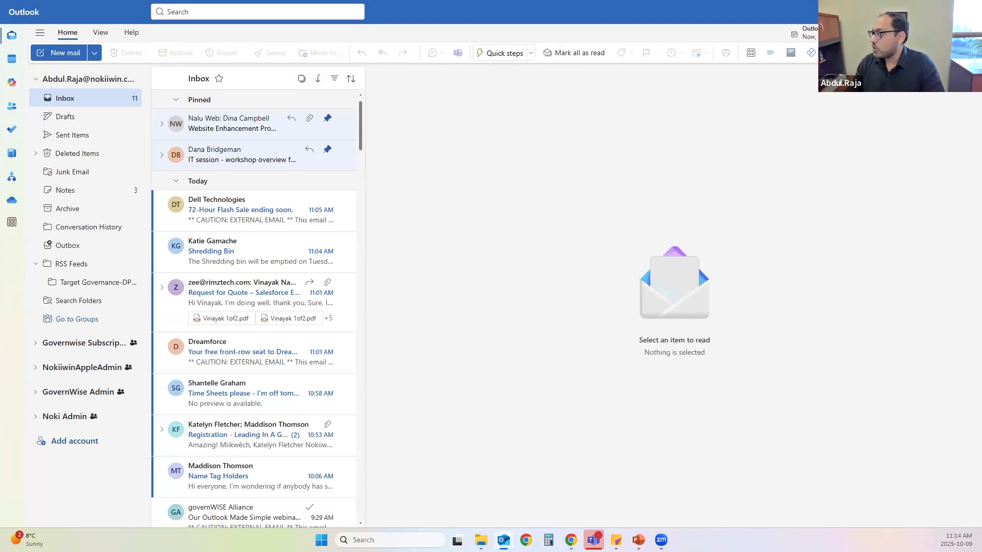
left_click(970, 55)
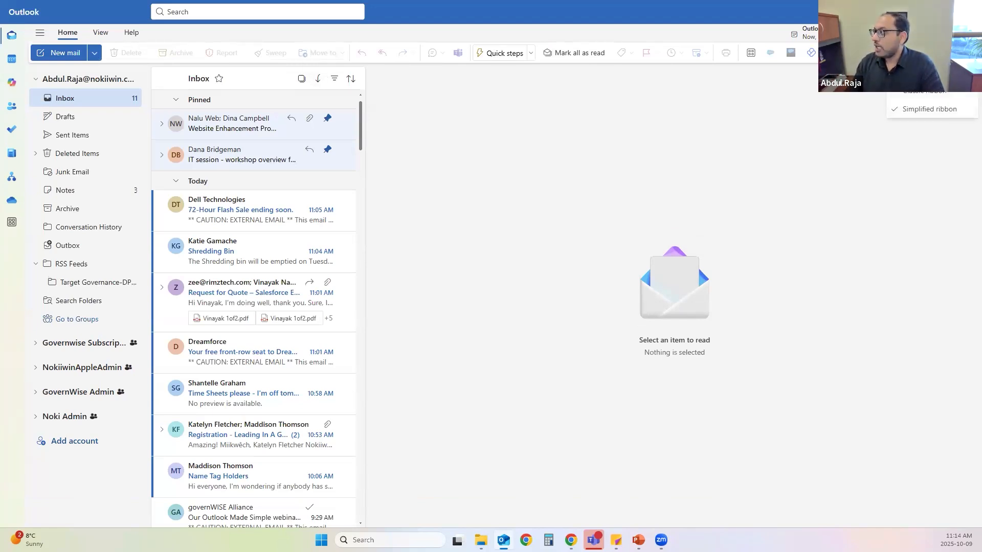
left_click(920, 92)
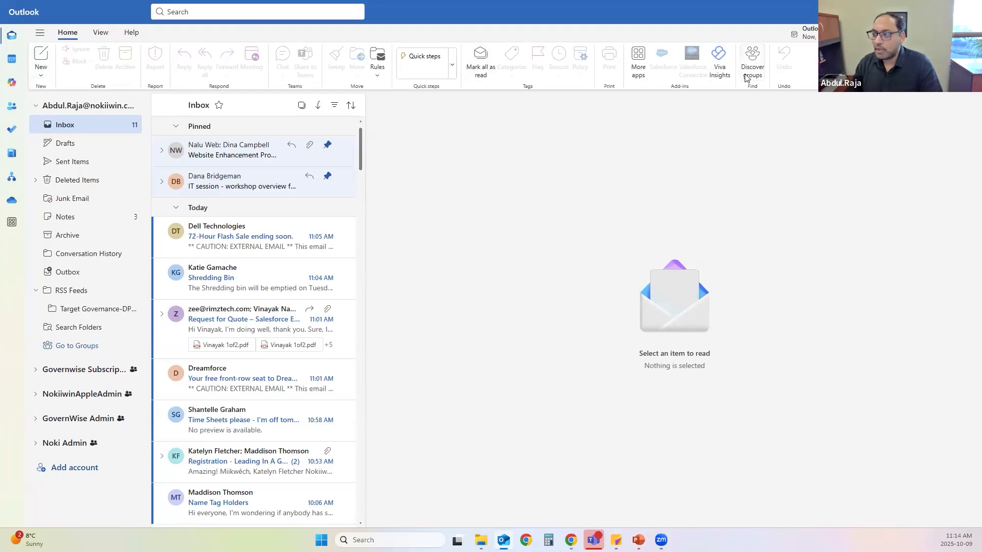
Look through the View and Help ribbon commands, then return to Home
left_click(100, 32)
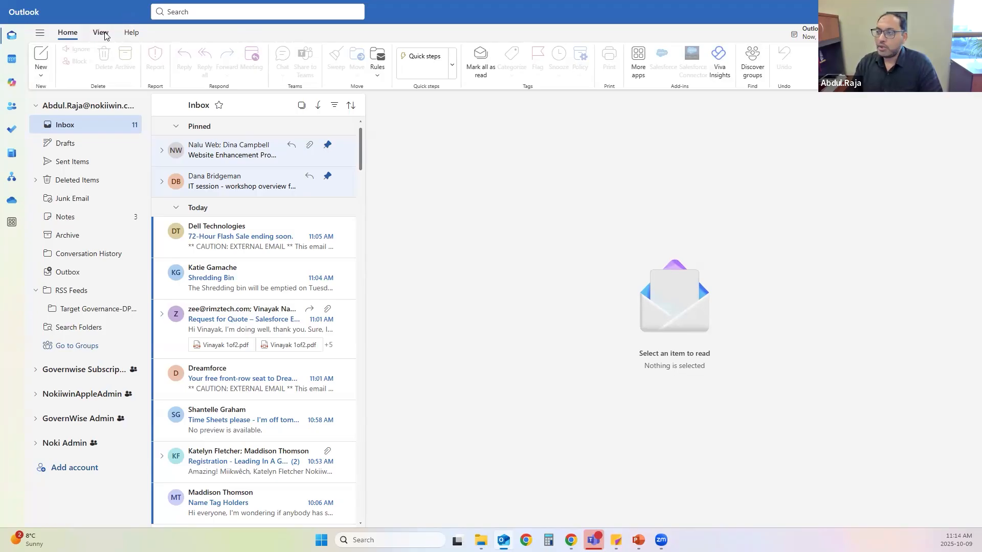
left_click(130, 33)
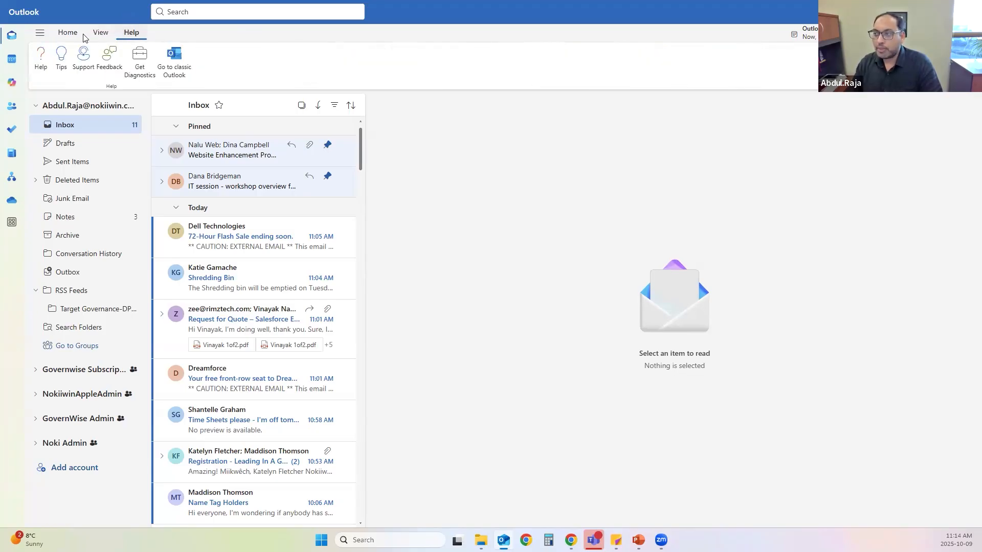
left_click(68, 33)
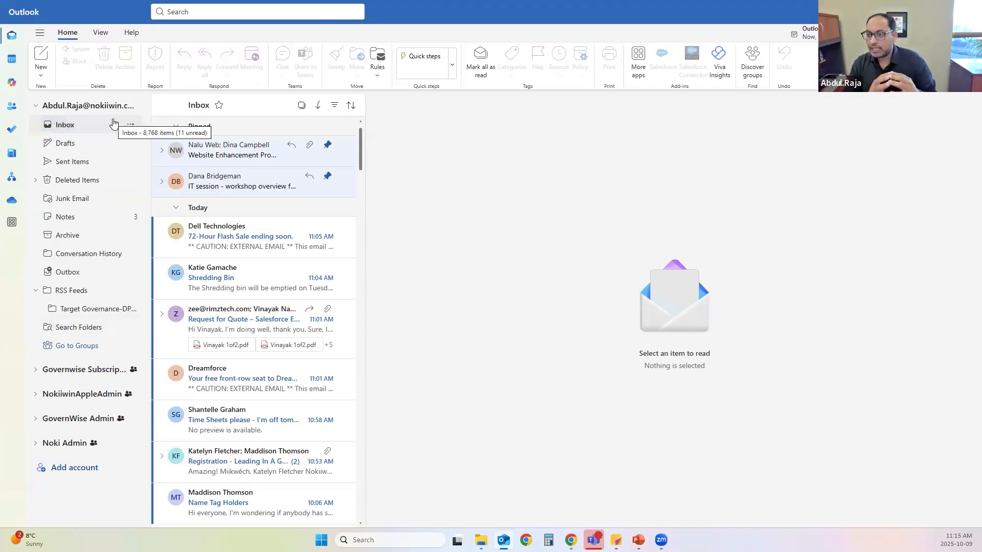
From the Inbox, expand and collapse the Governwise and Noki Admin mailboxes, then open the Dell flash-sale email
left_click(113, 123)
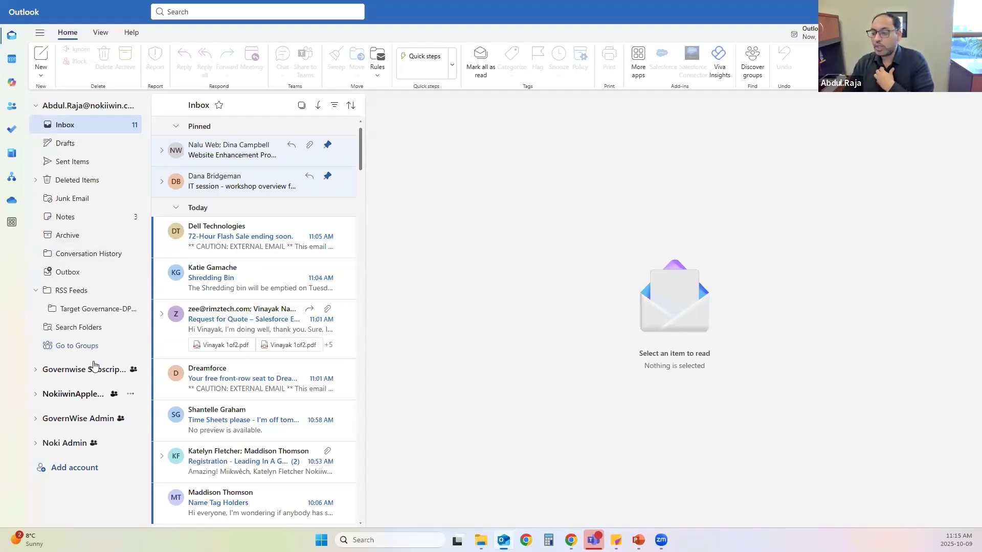
left_click(36, 370)
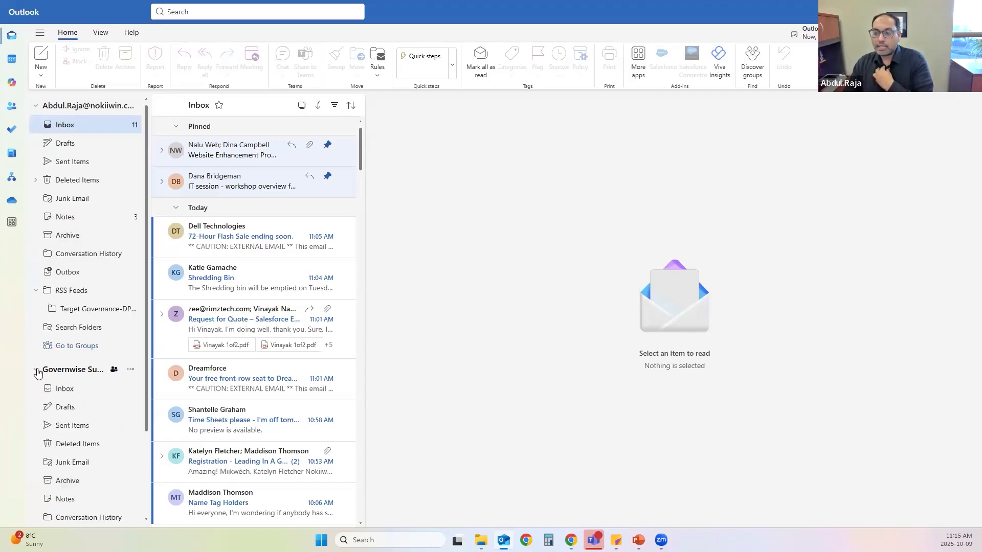
left_click(36, 370)
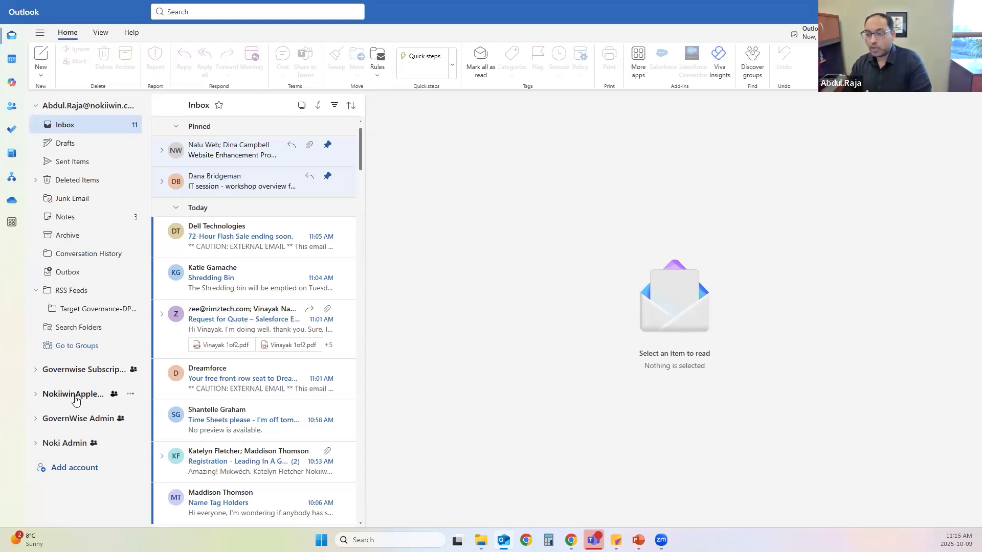
left_click(36, 448)
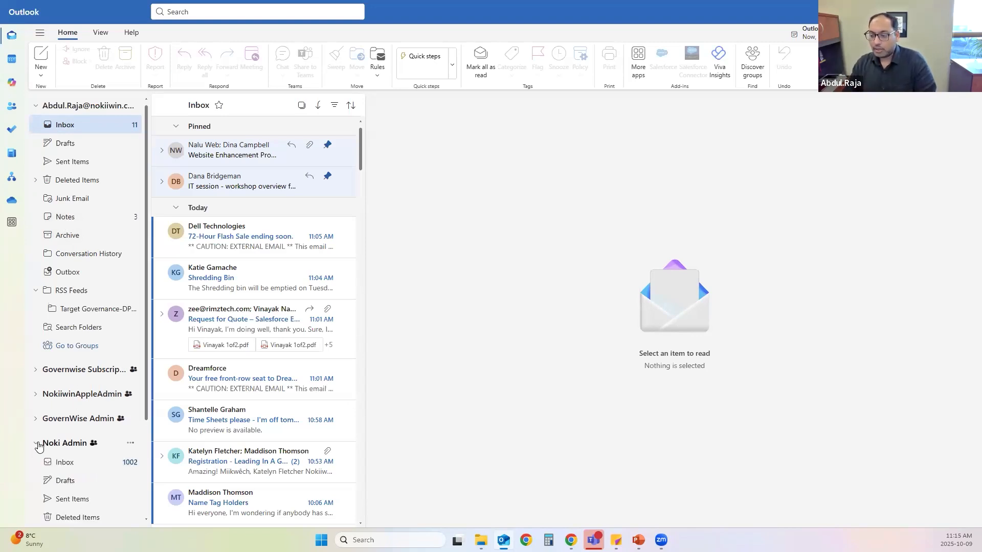
left_click(35, 448)
left_click(36, 448)
scroll(41, 450, "down", 3)
scroll(44, 453, "up", 3)
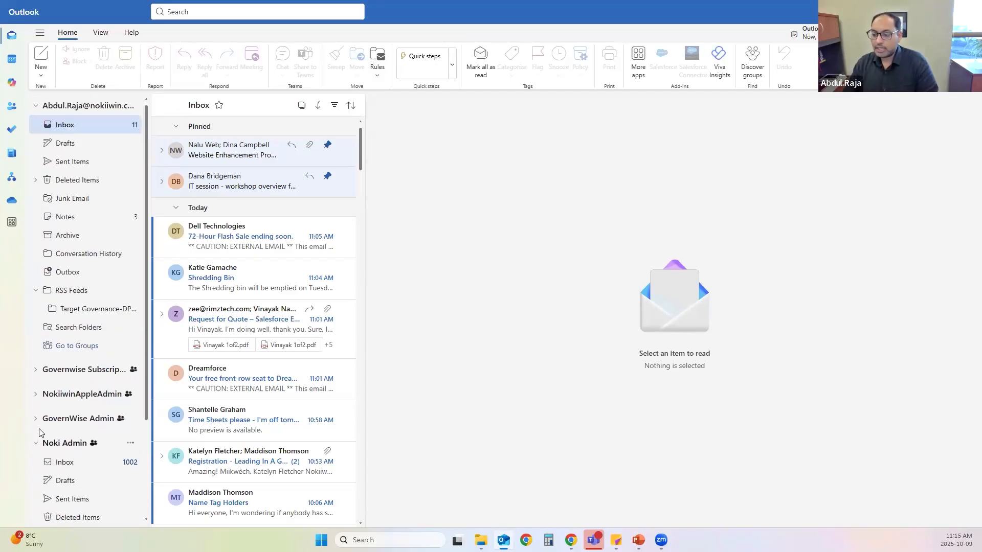
left_click(36, 443)
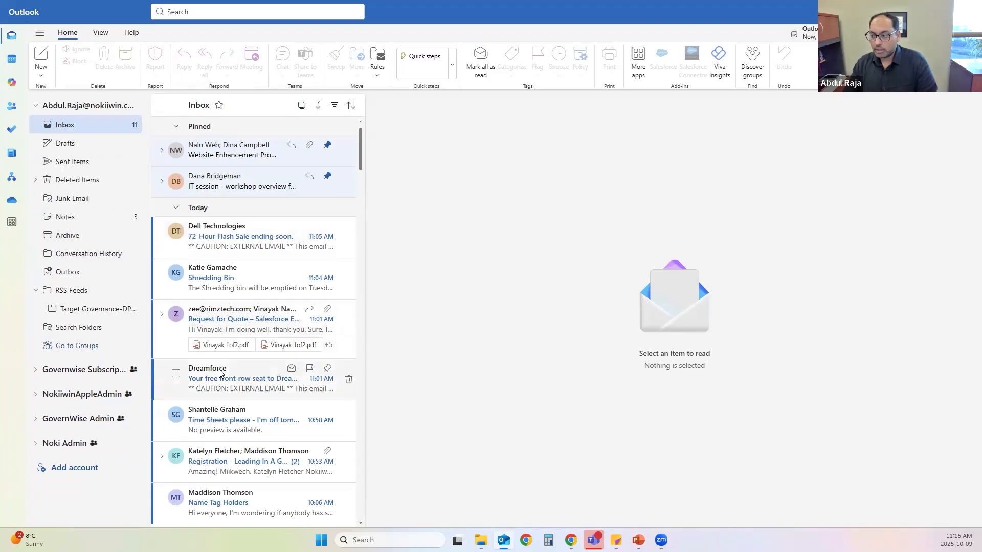
left_click(248, 233)
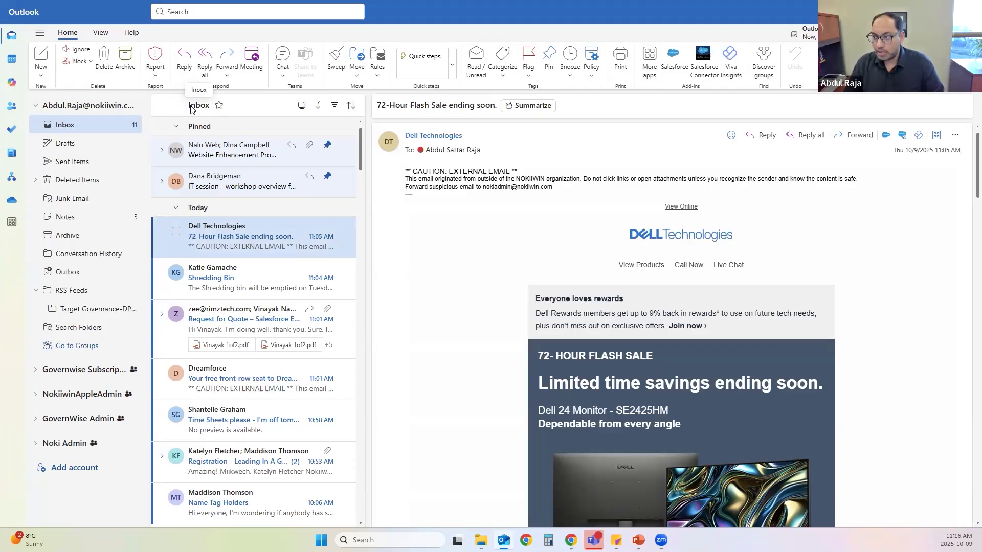
Browse Drafts, Junk Email and Inbox, then open the Target Governance-DPMP RSS feed folder
left_click(82, 145)
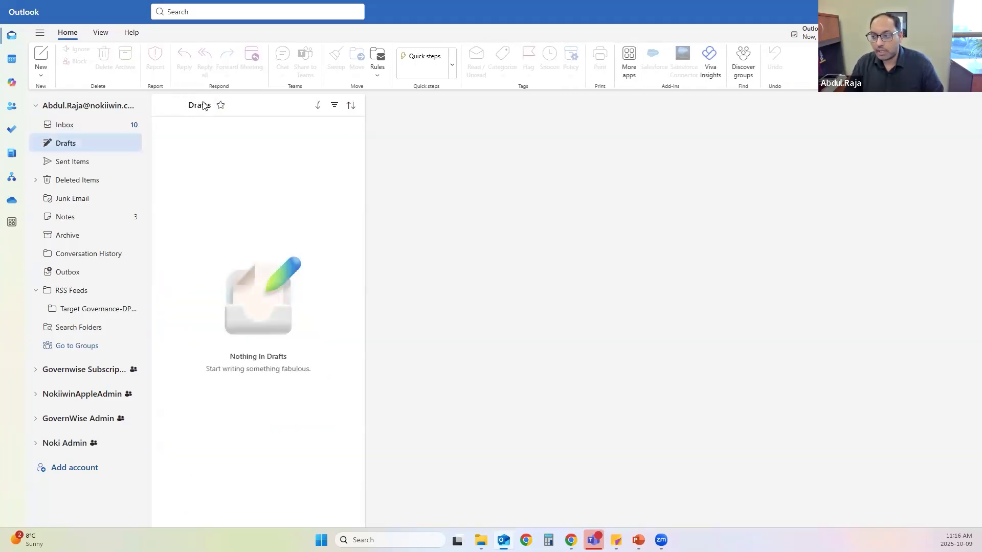
left_click(66, 197)
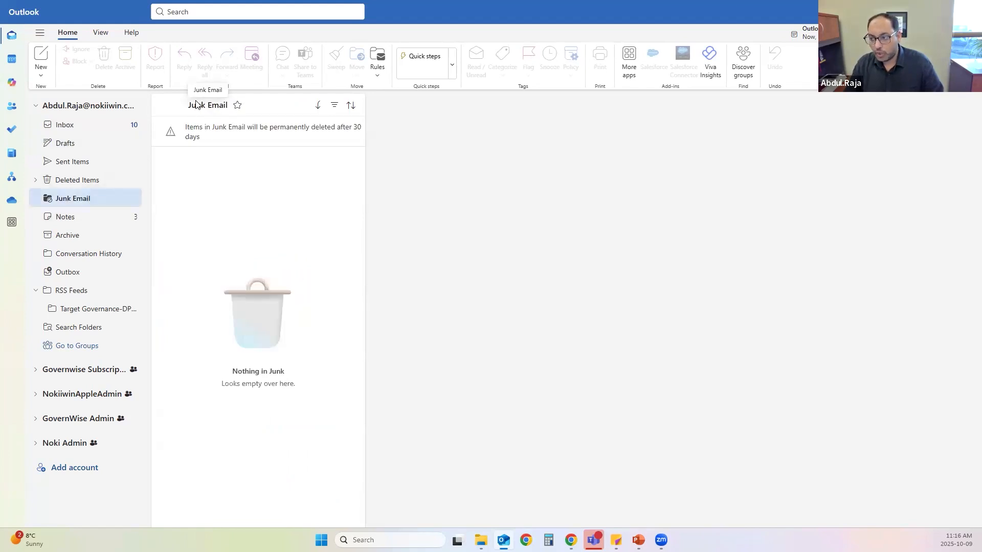
left_click(64, 127)
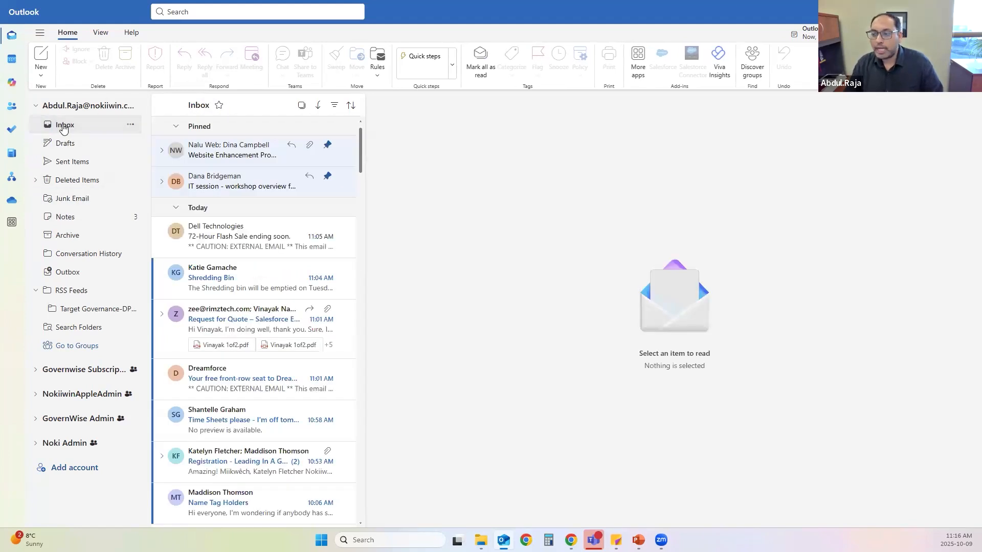
left_click(77, 309)
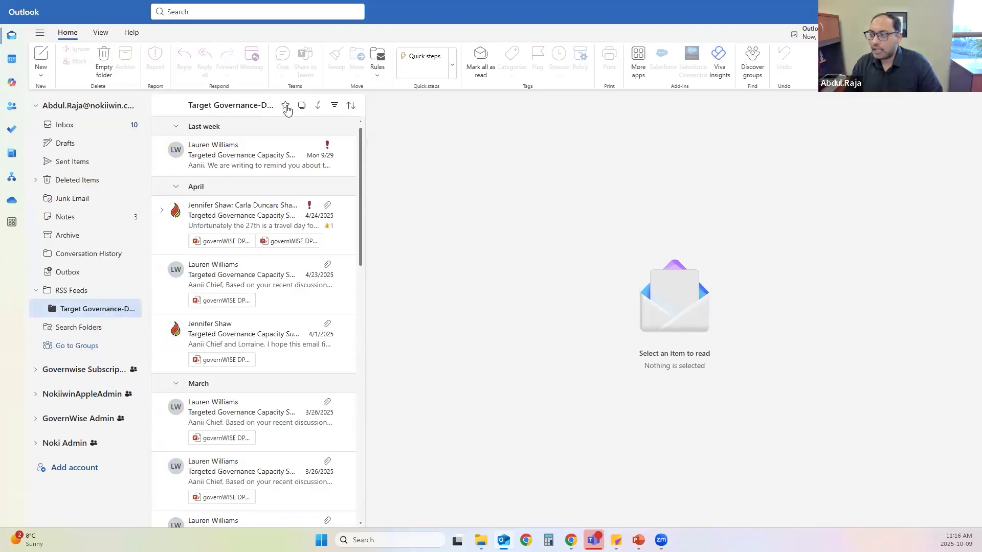
Star Target Governance-DPMP into Favorites, unstar it, then go back to the Inbox
left_click(285, 106)
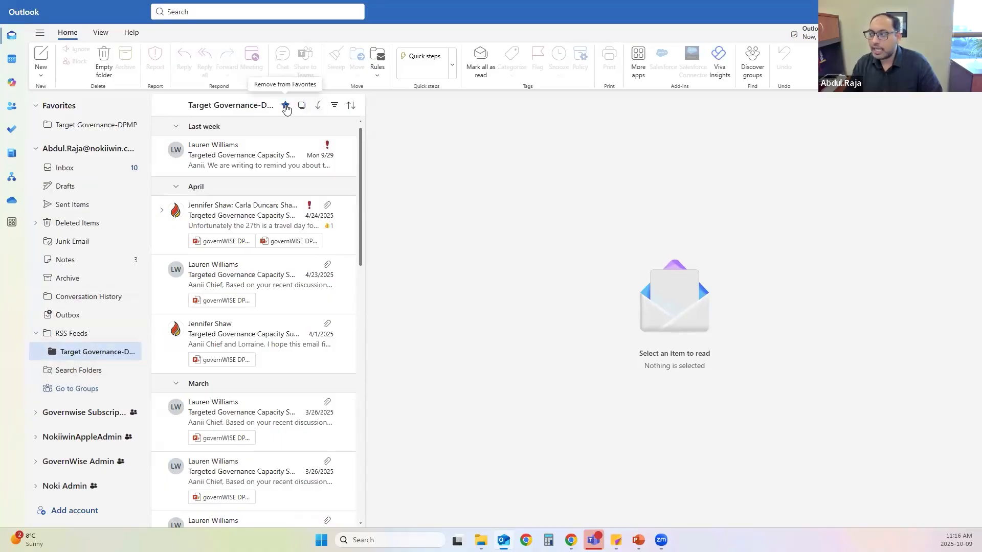
left_click(285, 105)
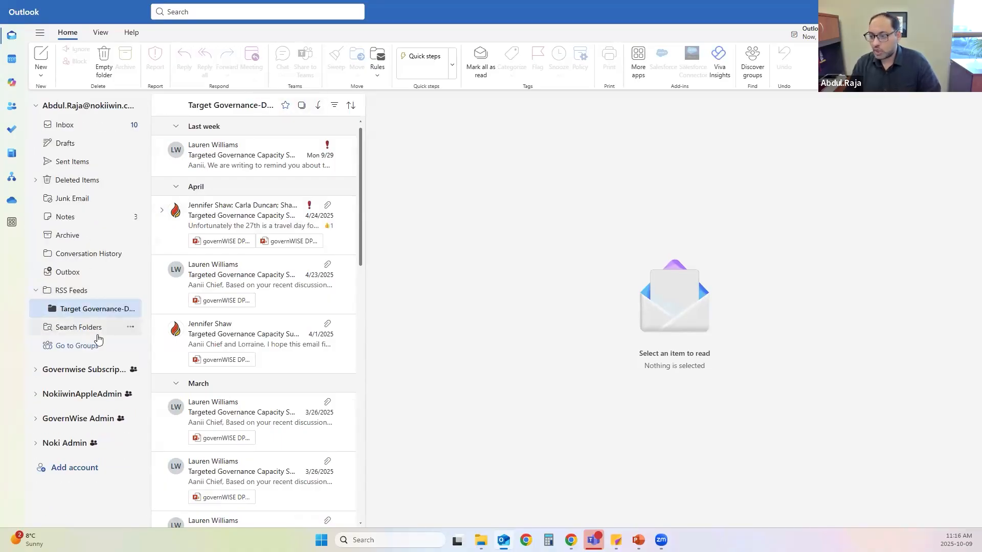
left_click(66, 124)
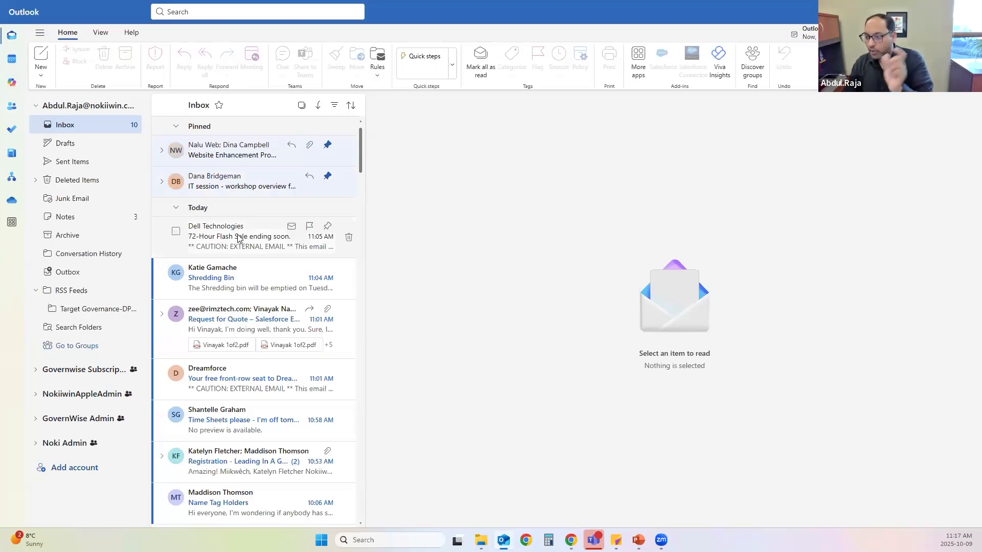
Select all Inbox messages, clear the selection, then show the Jump to date options
left_click(302, 106)
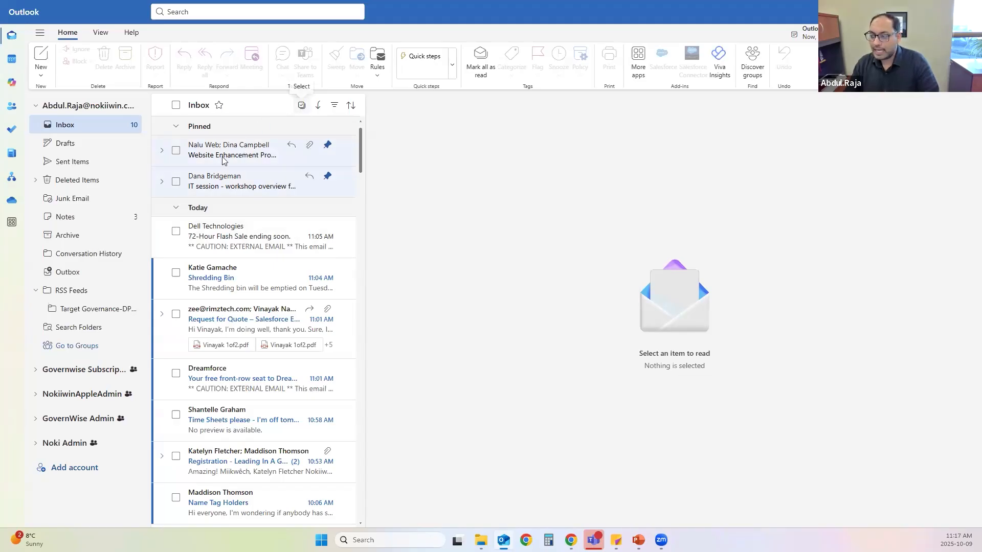
left_click(176, 107)
left_click(177, 106)
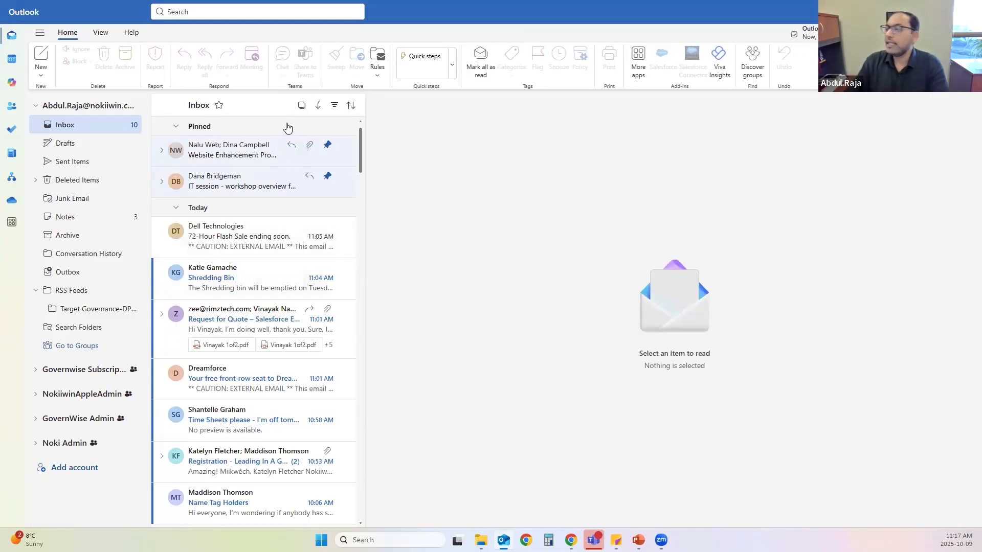
left_click(319, 108)
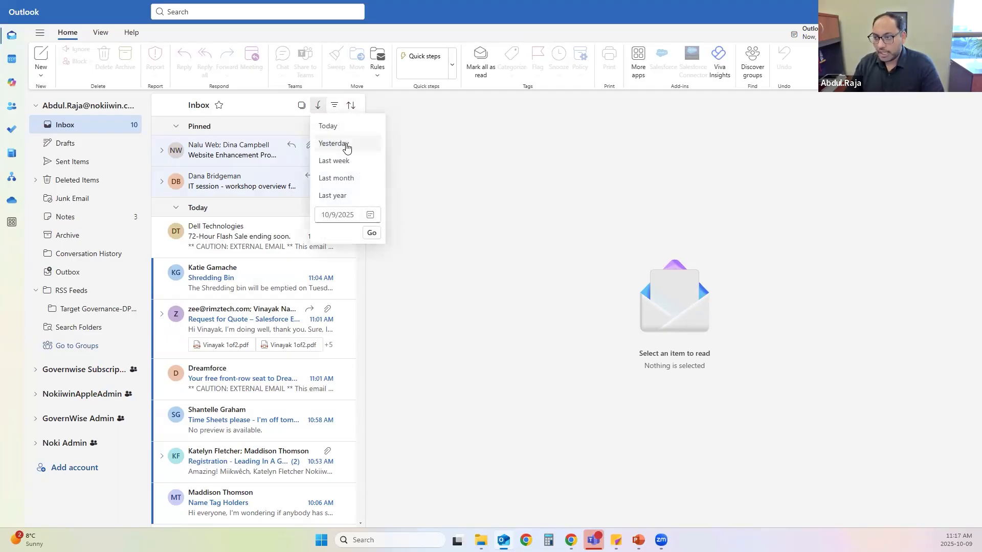
Jump the Inbox to Last year's December 2024 mail, then back to Today
left_click(344, 202)
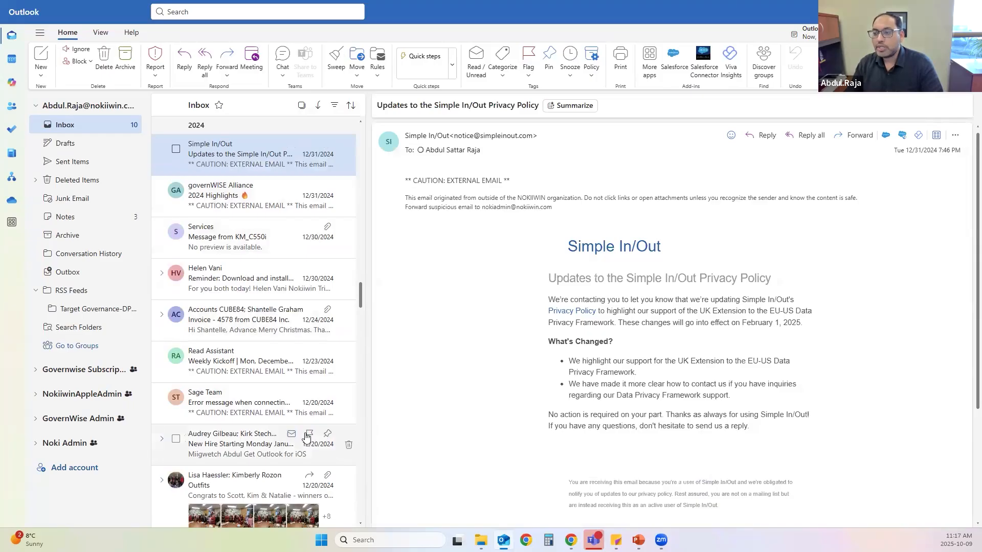
left_click(318, 105)
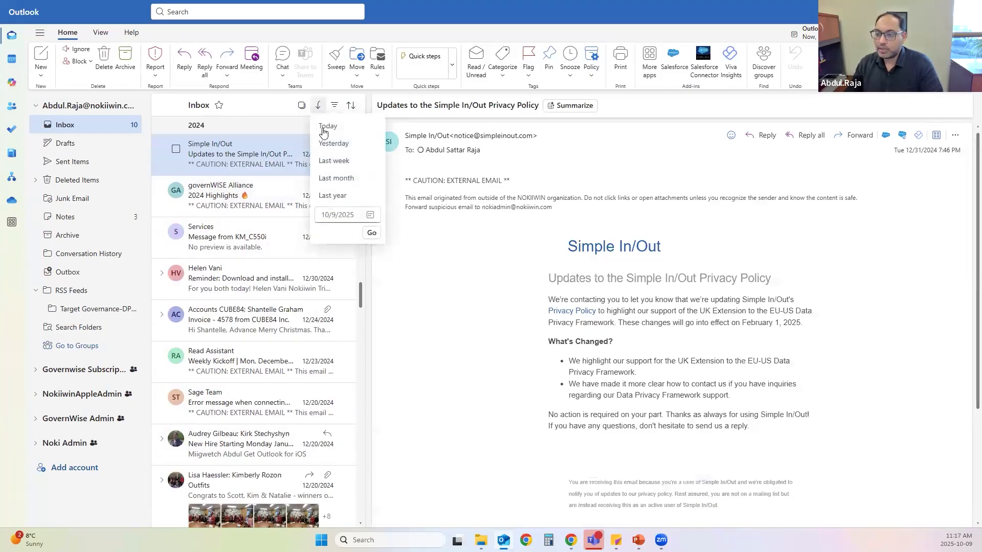
left_click(323, 132)
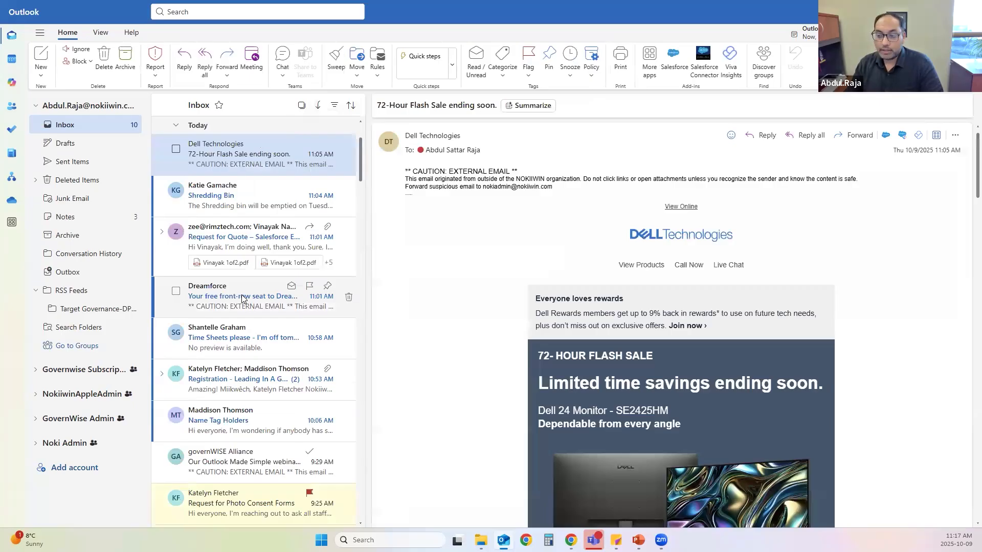
scroll(242, 299, "up", 2)
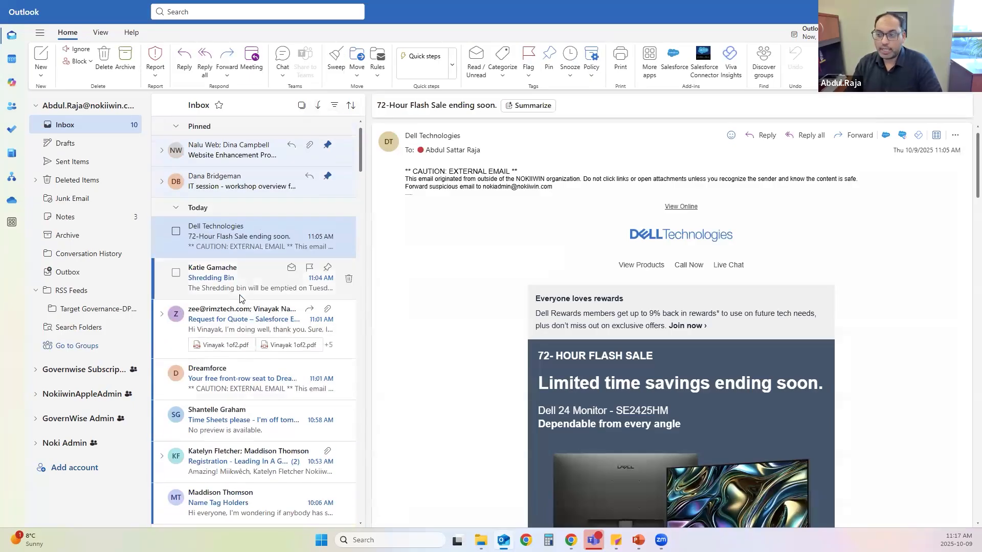
left_click(333, 107)
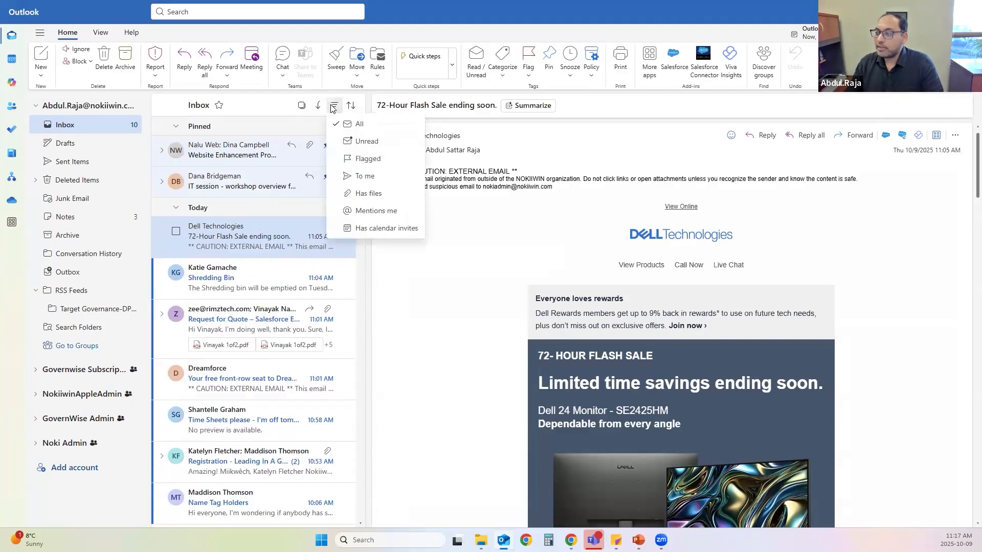
left_click(66, 127)
scroll(276, 291, "down", 3)
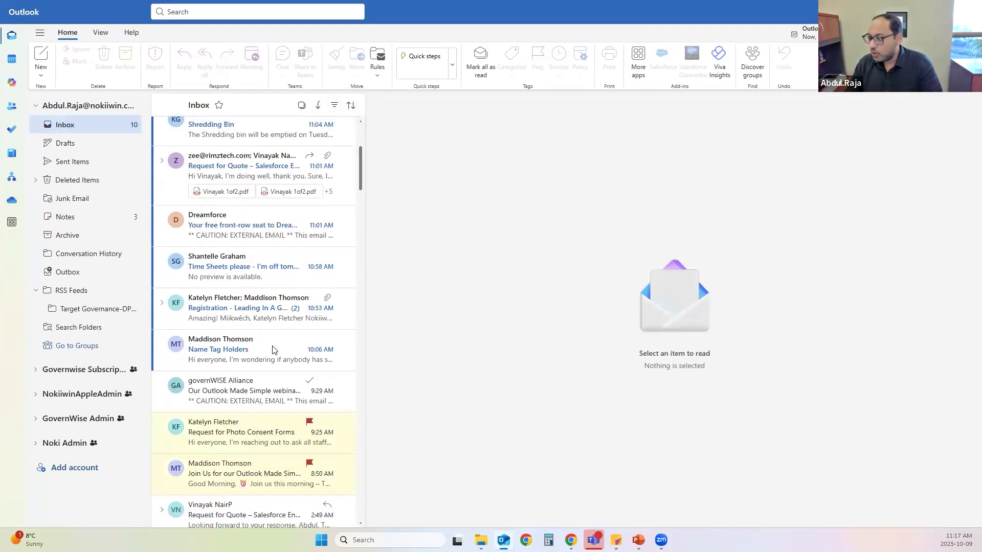
scroll(272, 351, "up", 2)
scroll(225, 249, "up", 2)
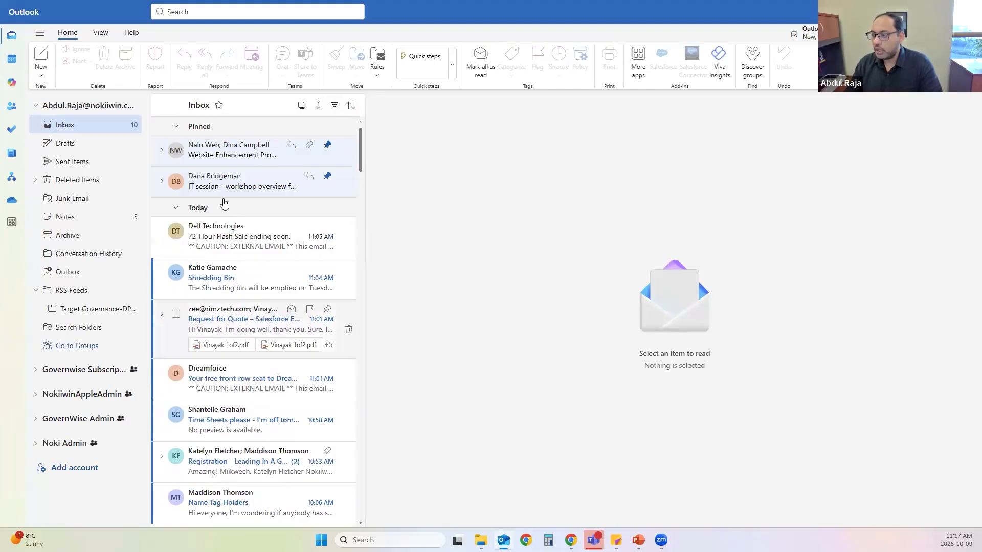
left_click(334, 106)
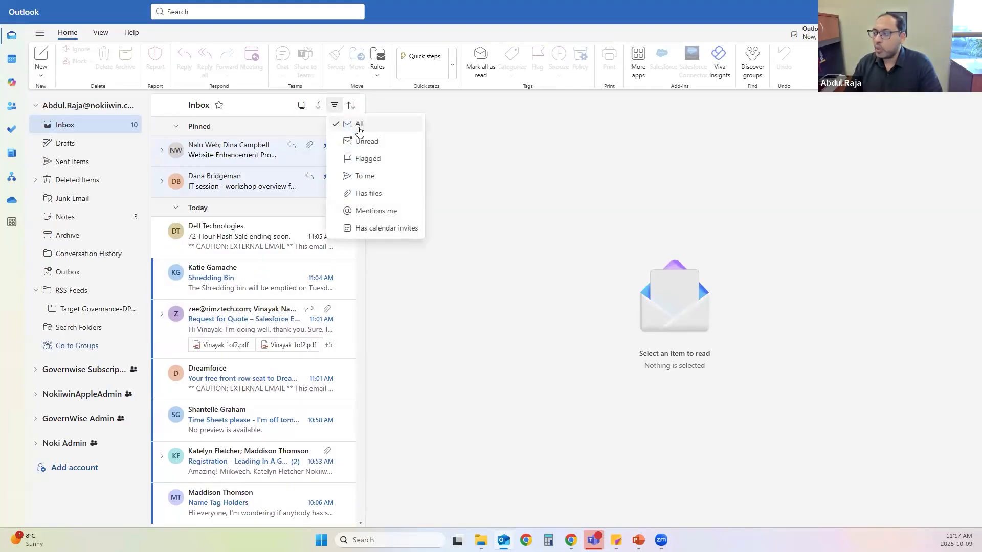
left_click(364, 145)
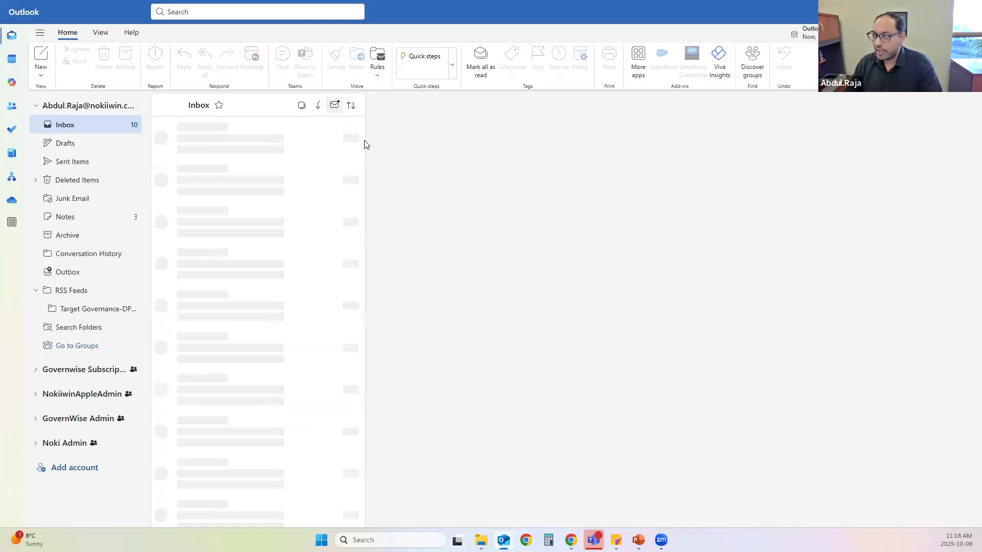
scroll(271, 256, "down", 1)
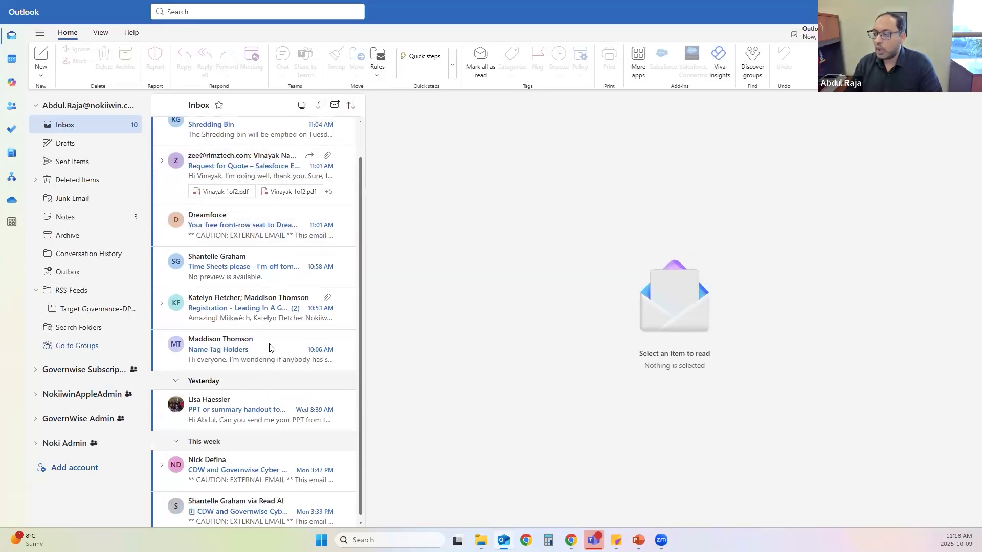
scroll(268, 344, "up", 1)
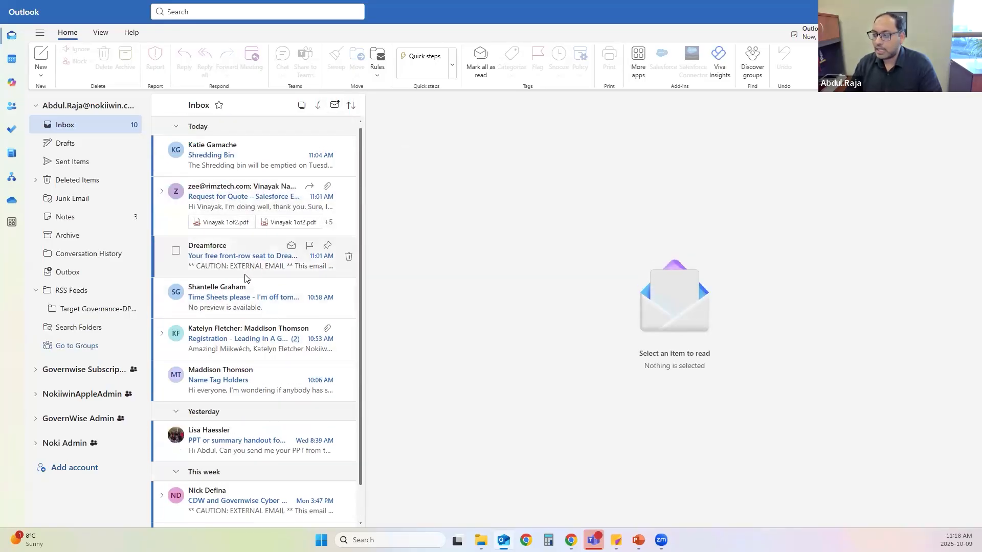
left_click(334, 107)
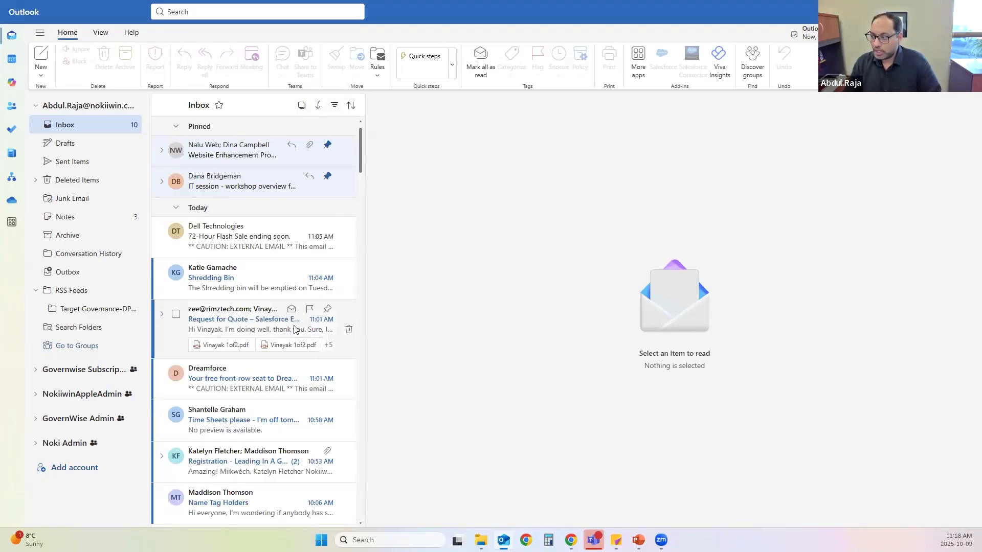
left_click(334, 105)
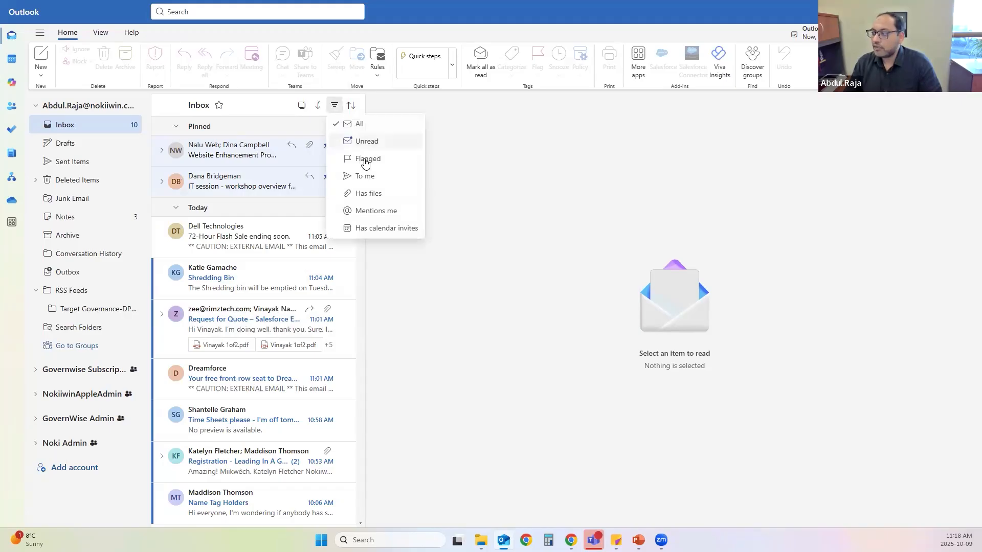
left_click(375, 211)
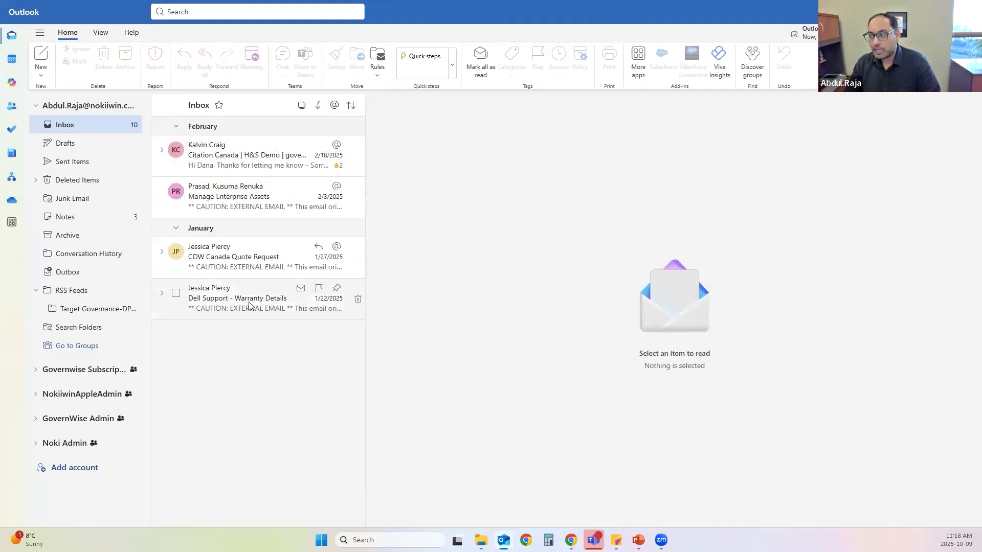
left_click(334, 107)
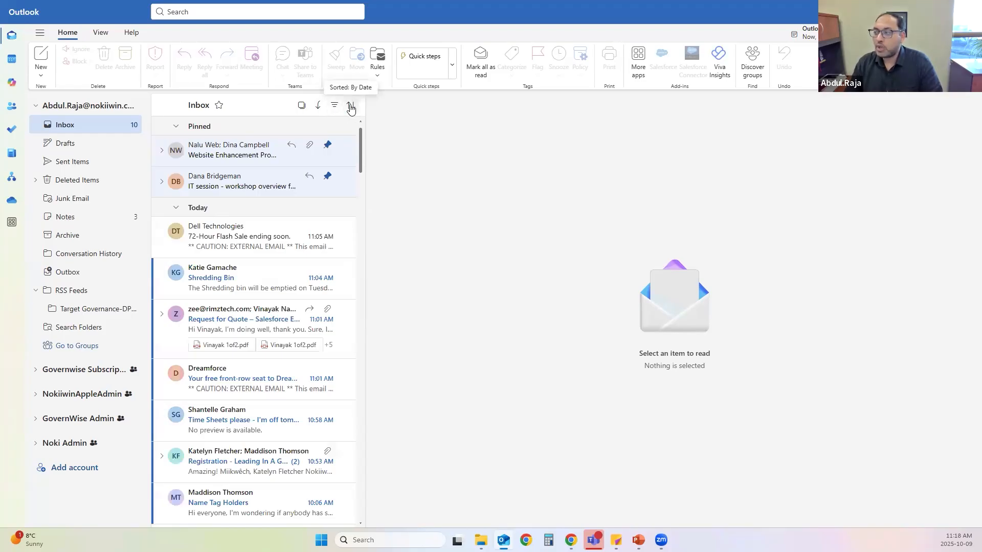
Confirm the Inbox sorts by Date with newest on top, then bring up PowerPoint's Inbox Hacks slide
left_click(351, 105)
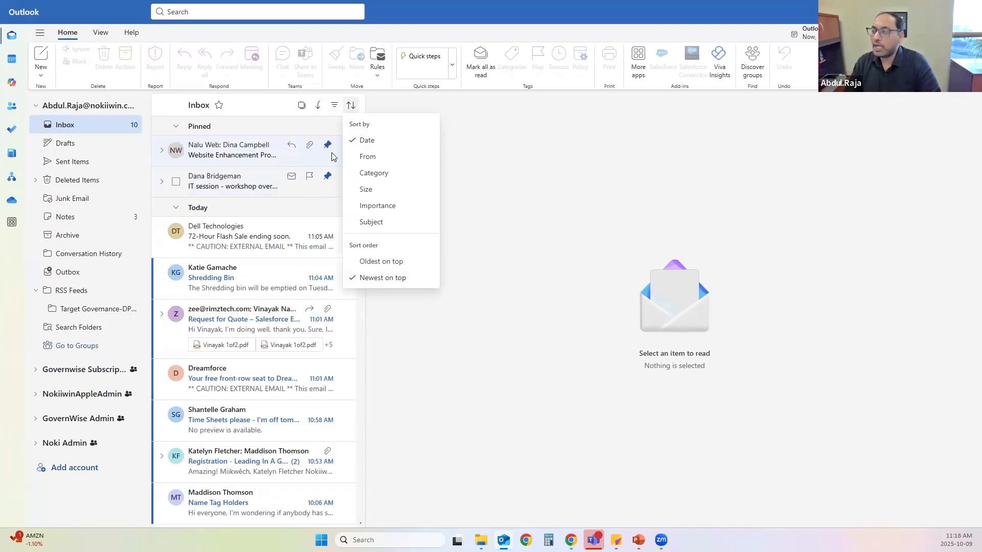
left_click(426, 340)
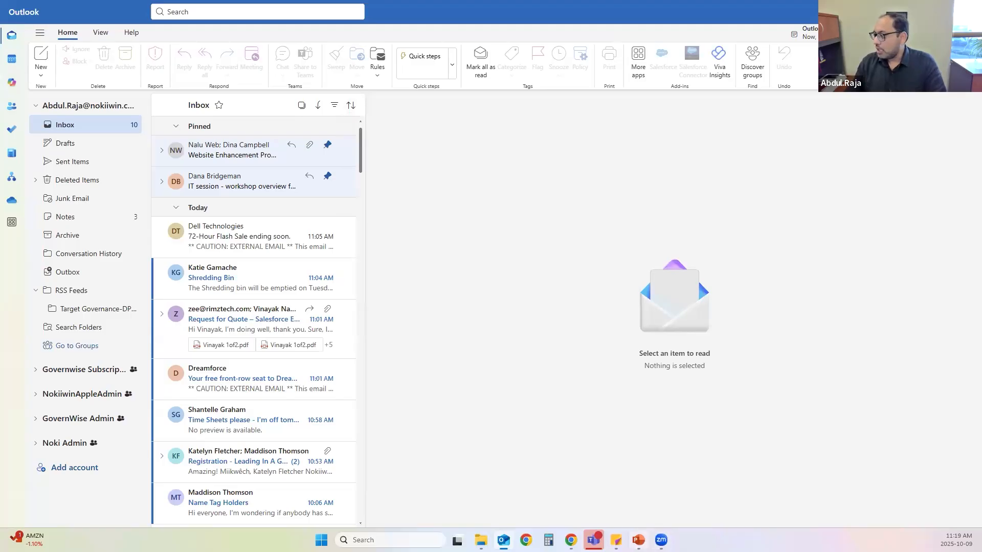
left_click(638, 540)
left_click(379, 242)
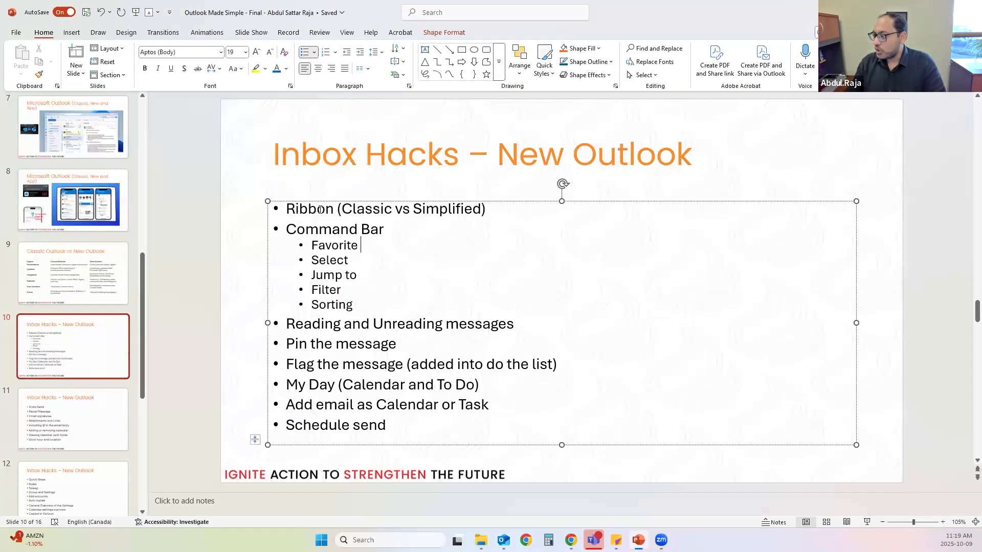
Highlight the Ribbon, Command Bar and Reading and Unreading messages bullets, then return to Outlook
double_click(289, 212)
key("ctrl+shift+Right")
key("ctrl+shift+Right")
key("ctrl+shift+Right")
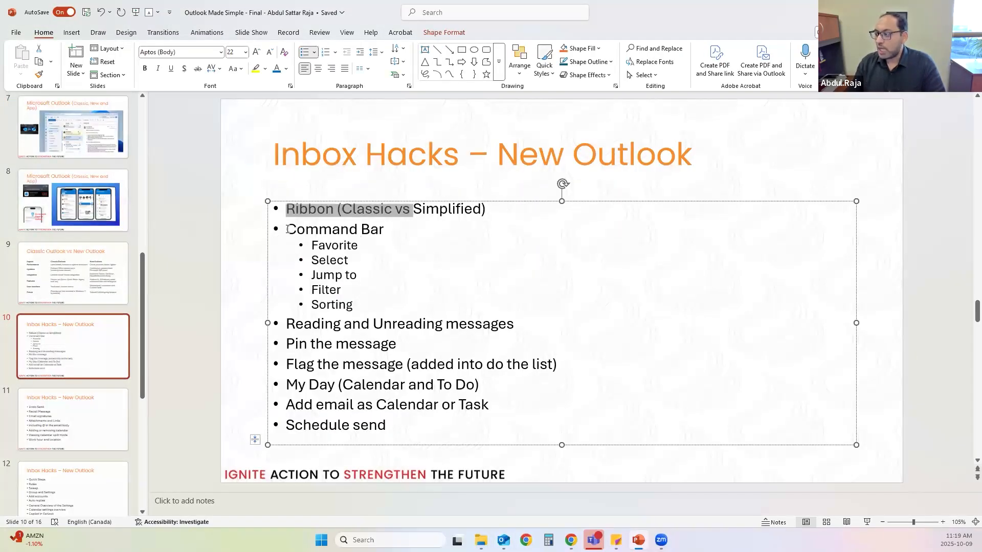
left_click_drag(287, 229, 358, 305)
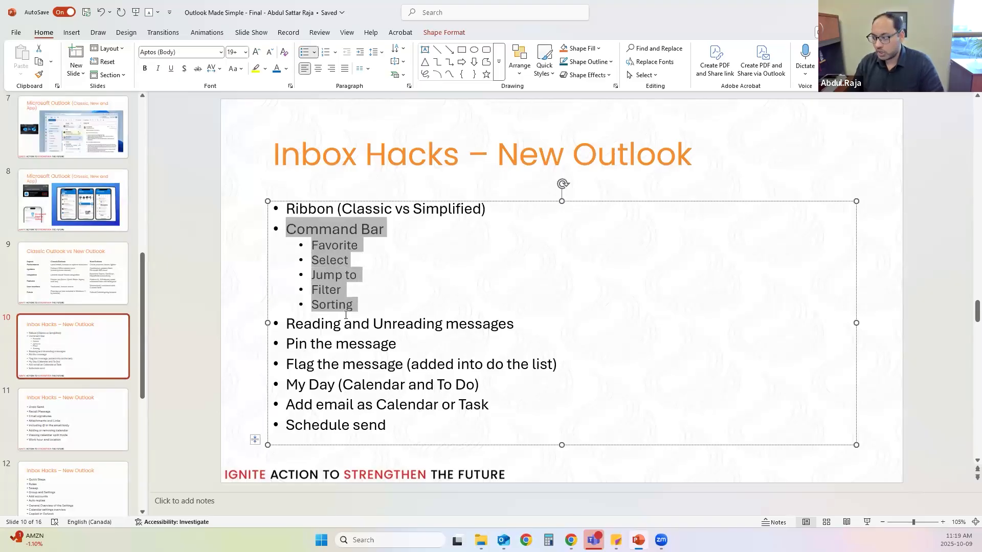
left_click_drag(288, 328, 516, 330)
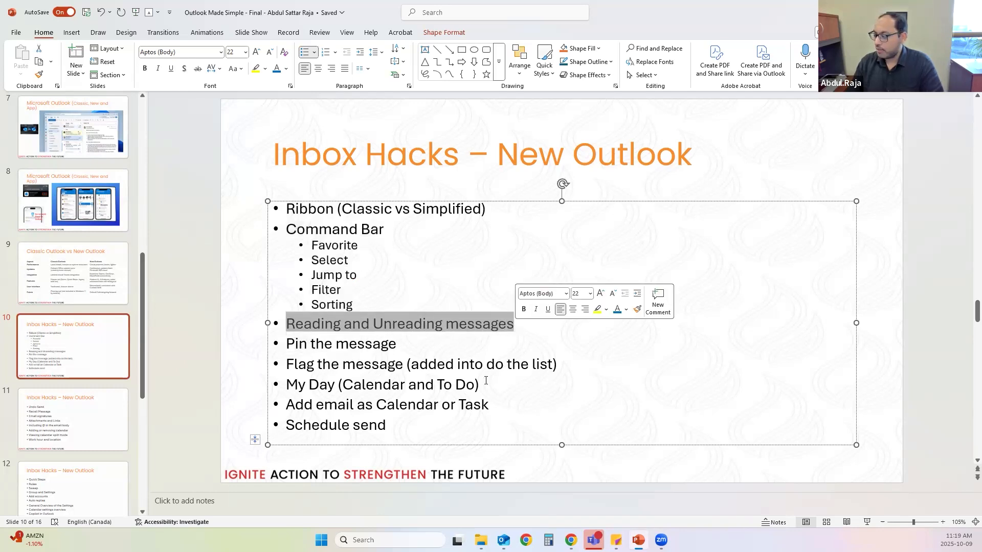
left_click(503, 539)
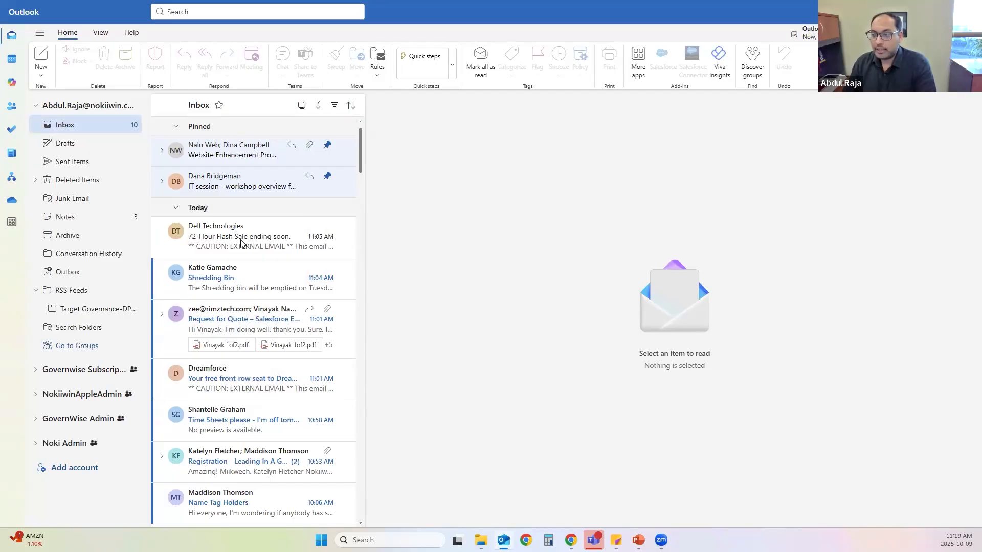
left_click(291, 225)
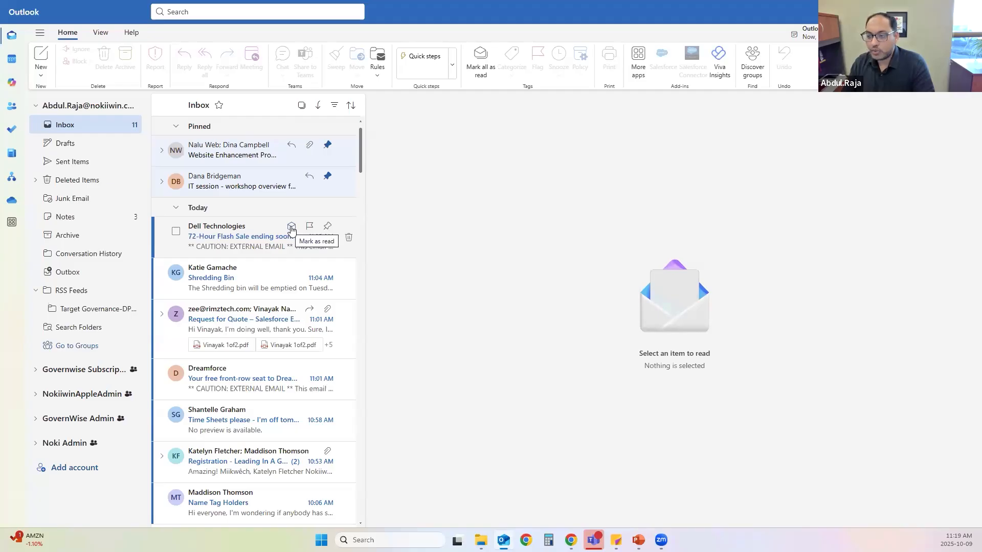
left_click(291, 227)
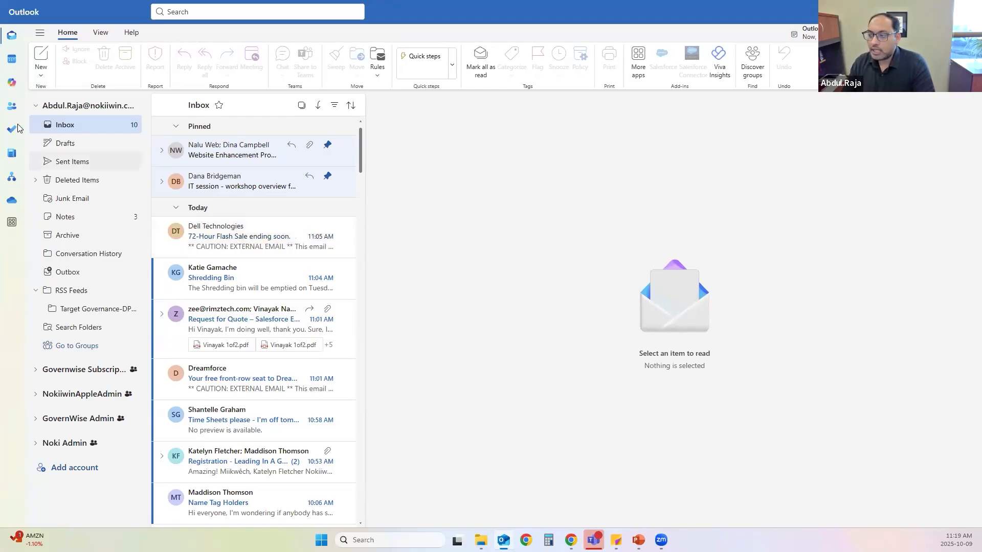
scroll(270, 361, "down", 5)
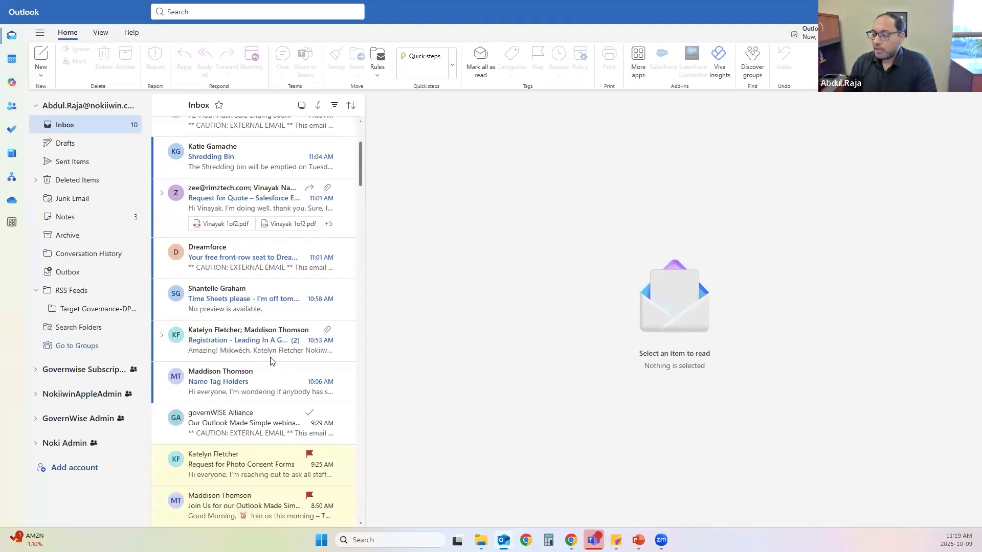
scroll(270, 360, "down", 5)
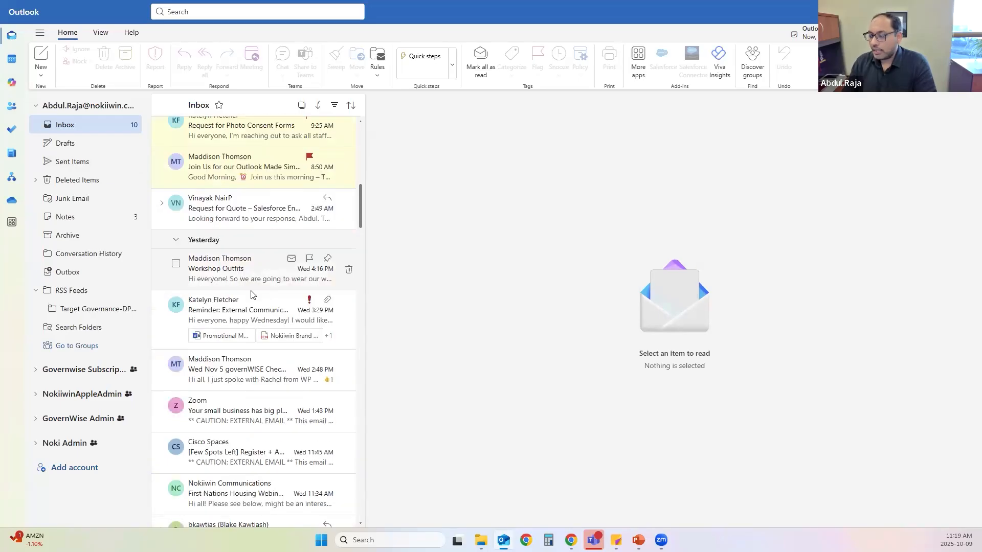
scroll(252, 361, "down", 3)
scroll(253, 361, "up", 15)
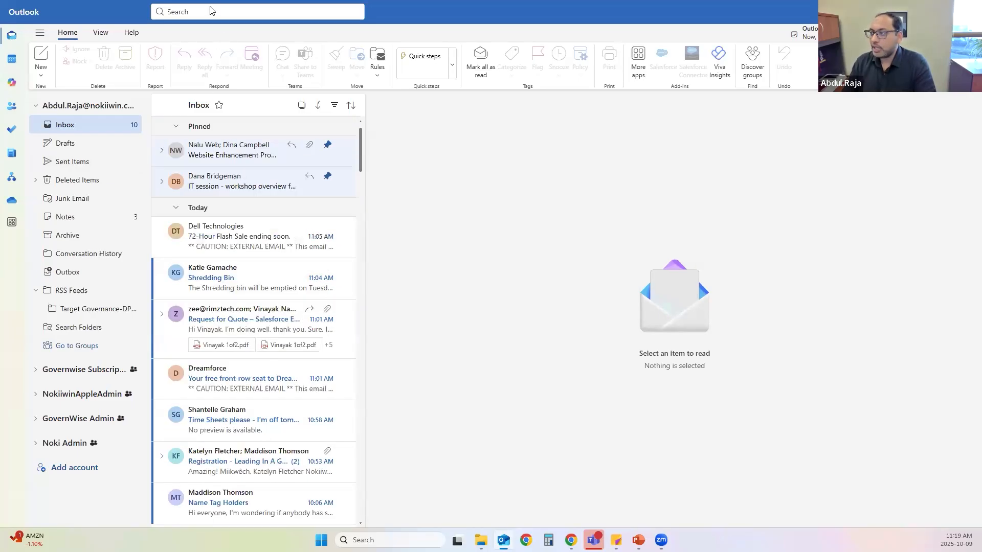
Search all mail for the sender's name
left_click(209, 7)
type("satha")
key("Return")
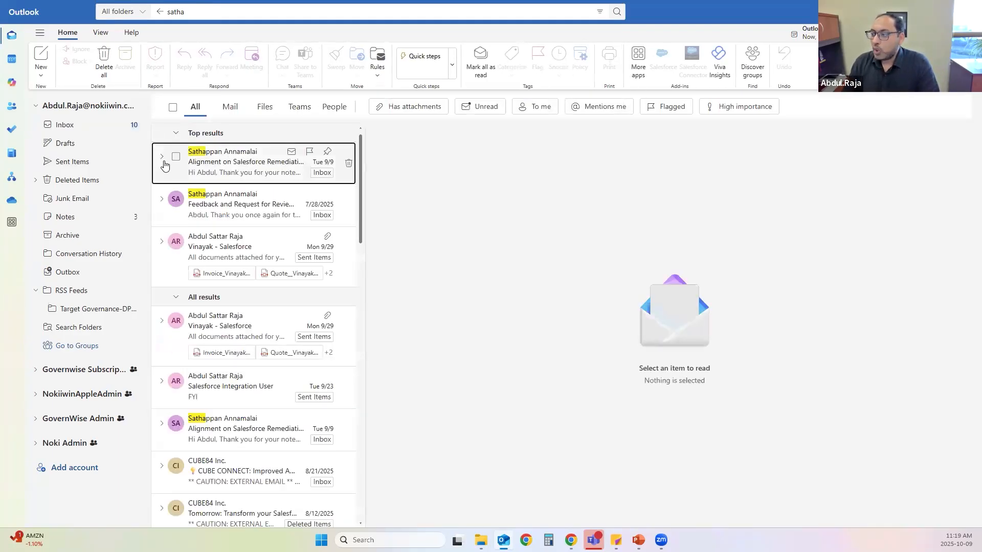
Expand and collapse the top result, then mark it unread and read again
left_click(161, 162)
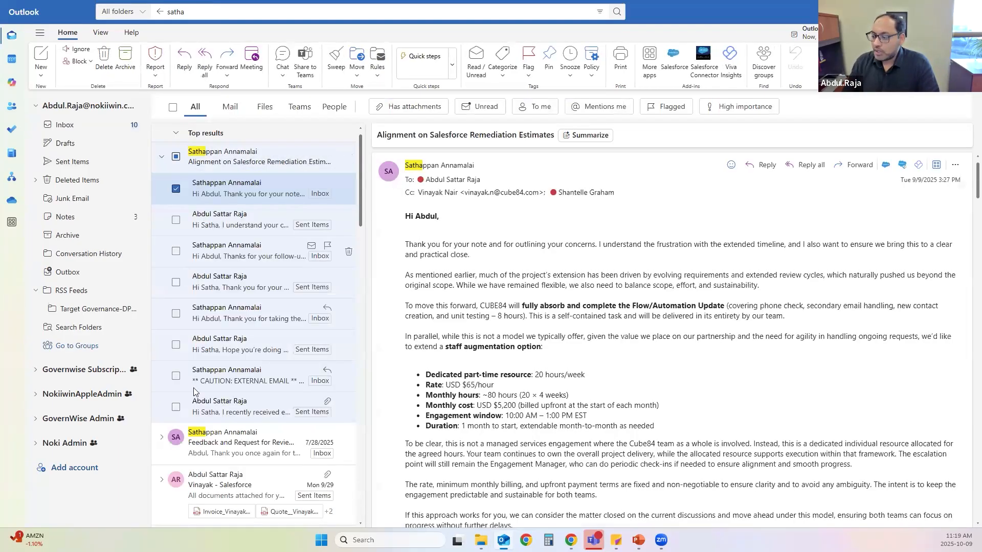
left_click(161, 163)
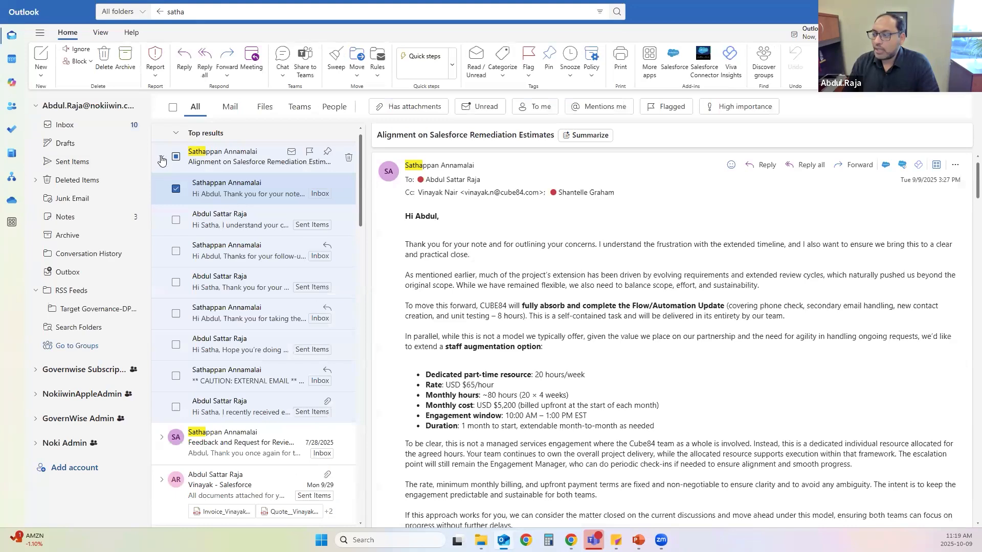
left_click(291, 154)
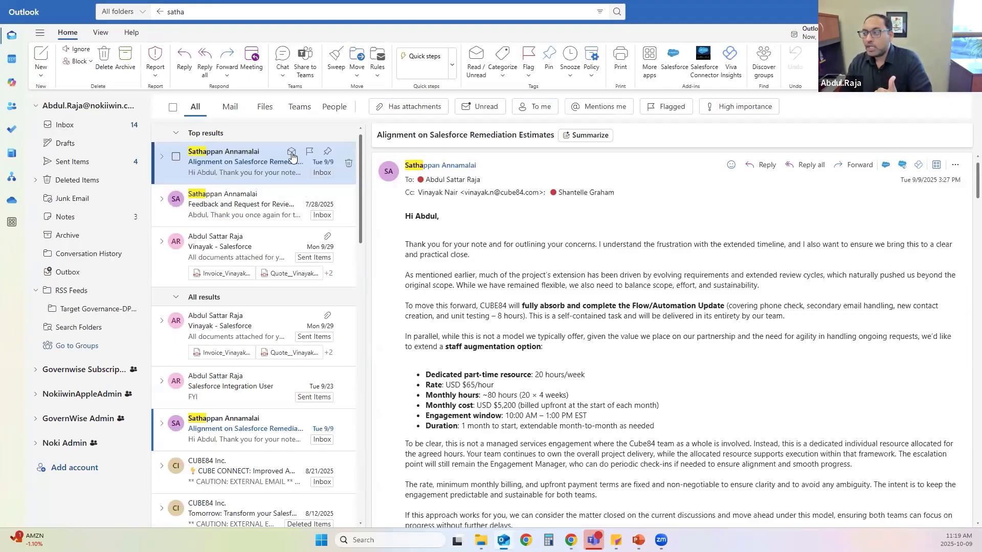
left_click(290, 154)
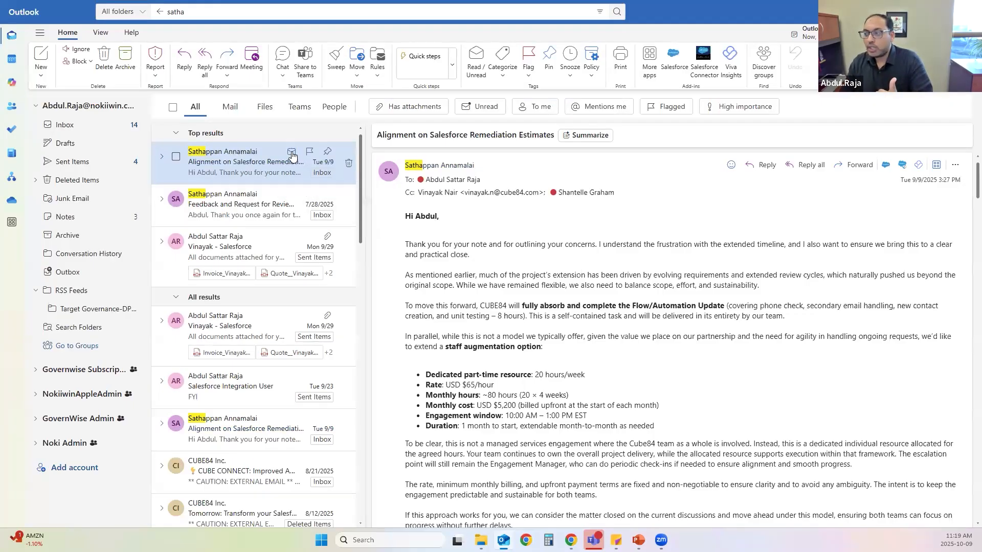
Back in the Inbox, expand the Request for Quote – Salesforce Enhancements thread and view its messages
left_click(68, 125)
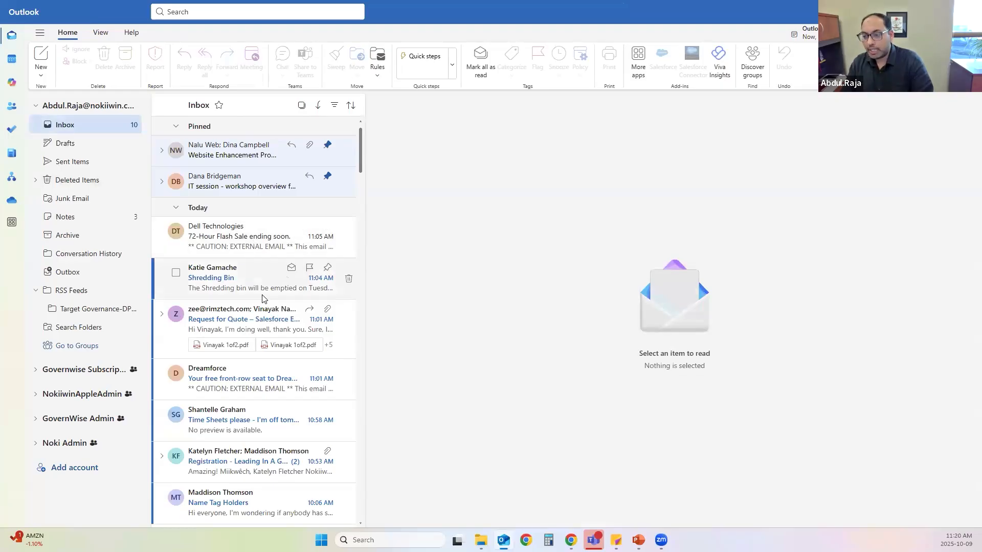
scroll(233, 339, "down", 10)
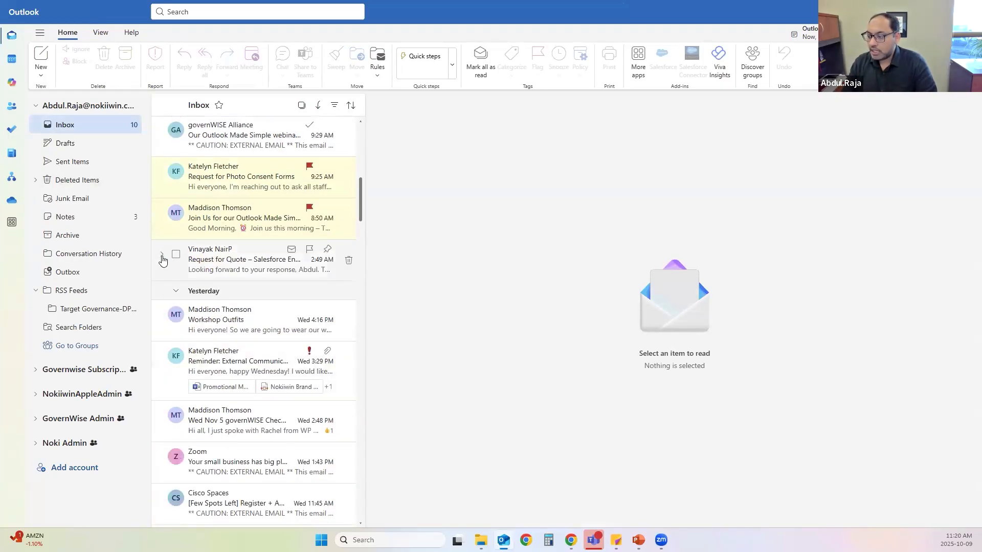
left_click(162, 256)
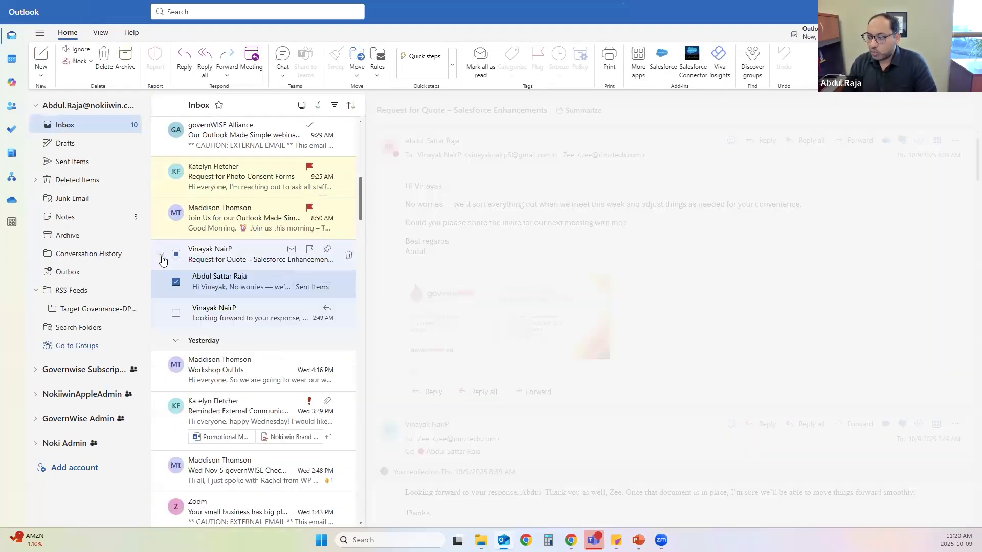
left_click(255, 322)
left_click(306, 290)
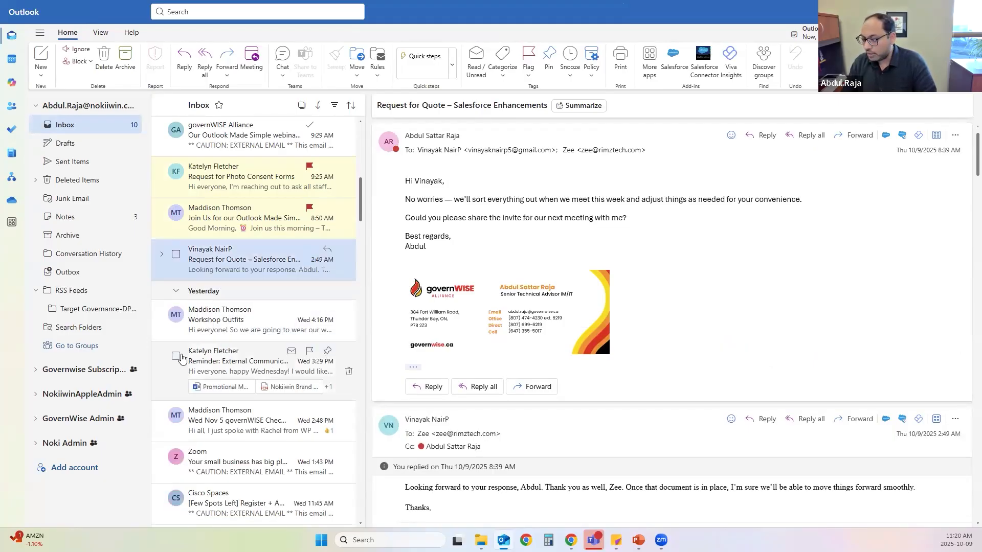
scroll(220, 357, "down", 3)
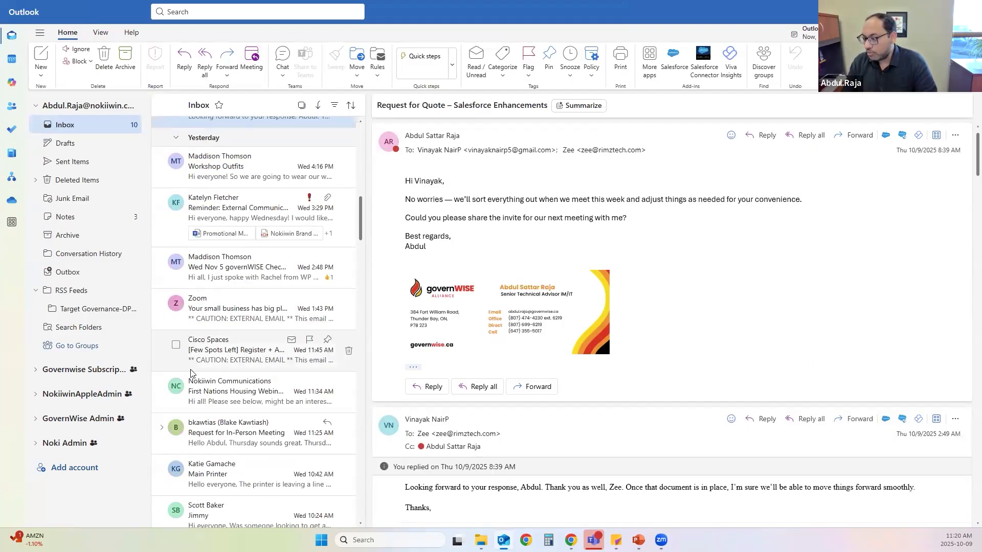
scroll(190, 373, "down", 2)
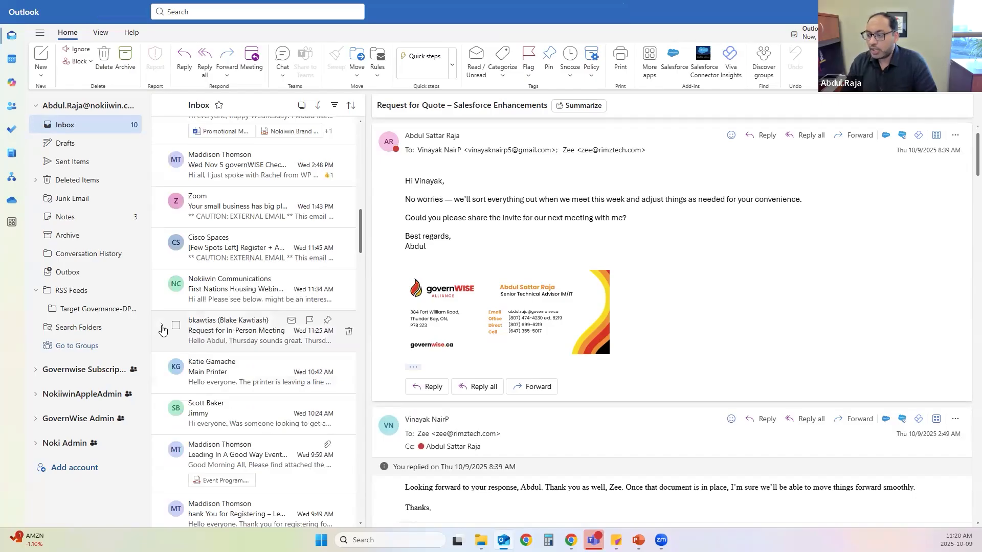
Expand the Request for In-Person Meeting thread and toggle the Thursday reply unread and read
left_click(162, 328)
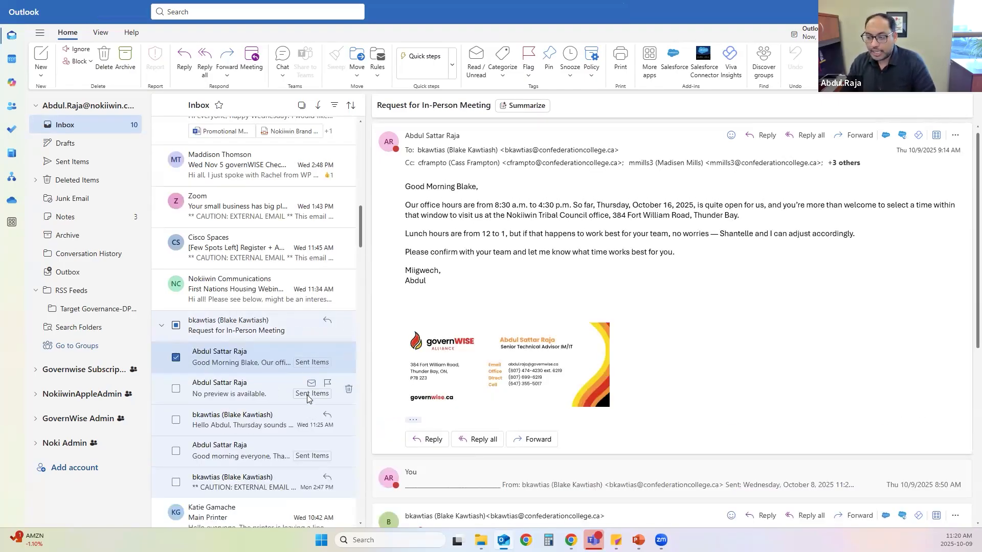
scroll(253, 328, "down", 2)
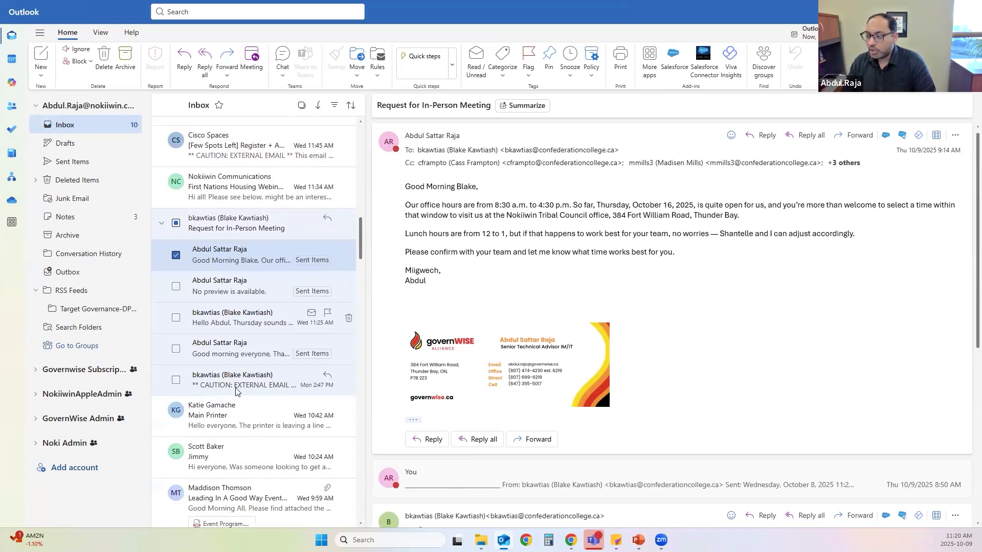
left_click(302, 316)
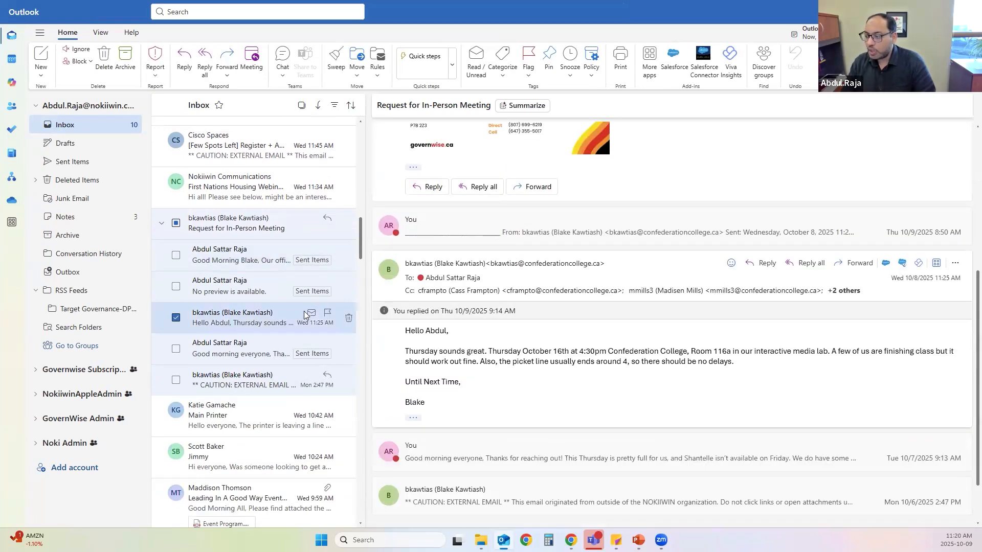
left_click(310, 314)
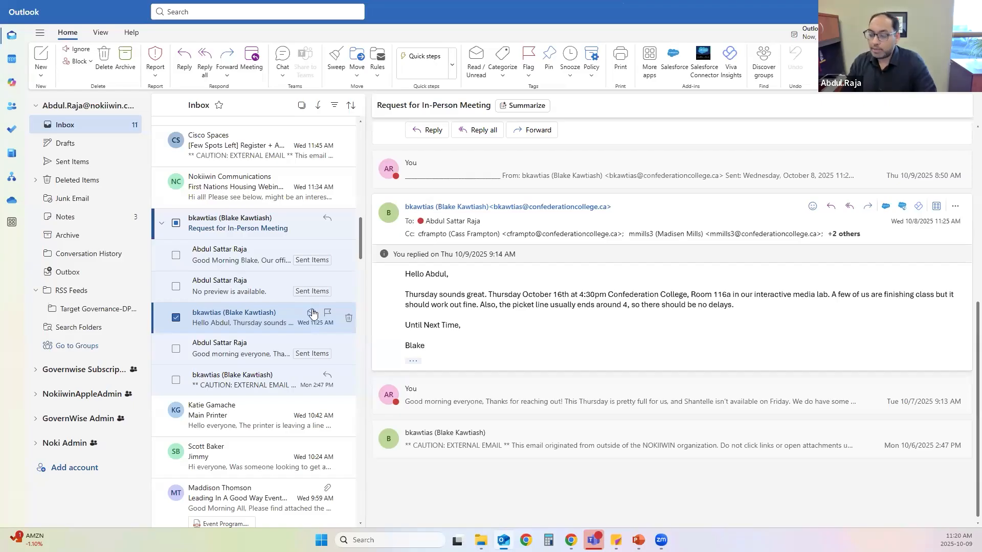
left_click(311, 313)
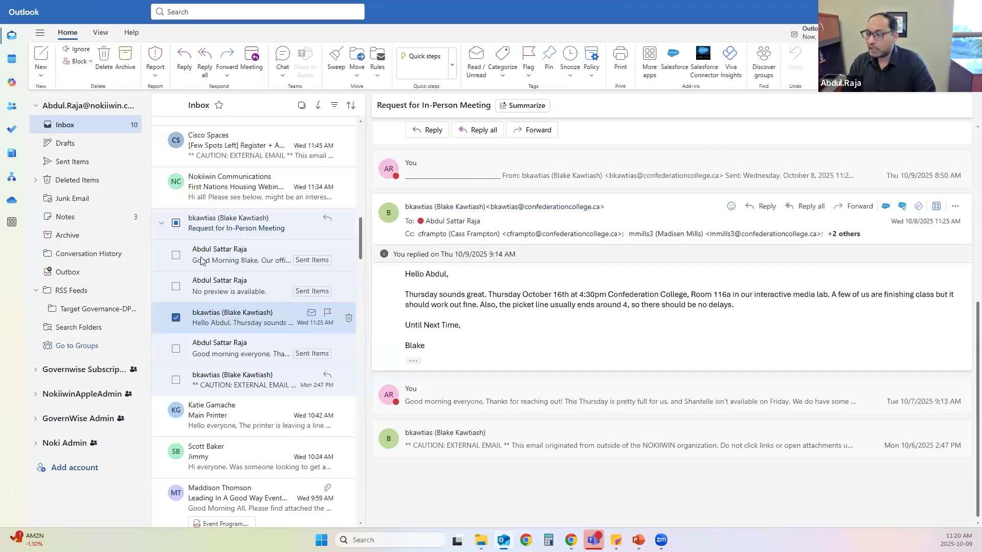
Collapse that conversation, mark it unread and back to read, then open the Dell flash-sale email
left_click(162, 223)
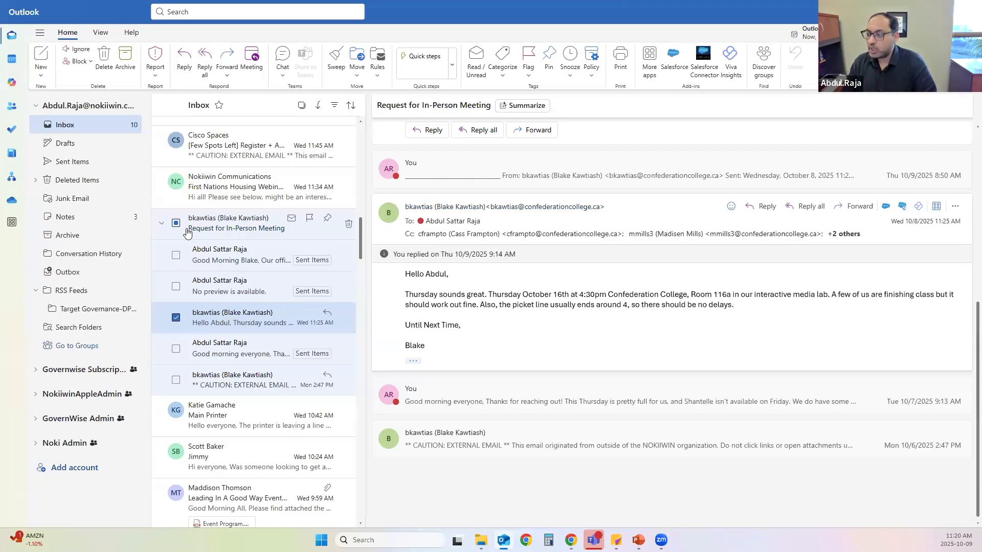
left_click(292, 221)
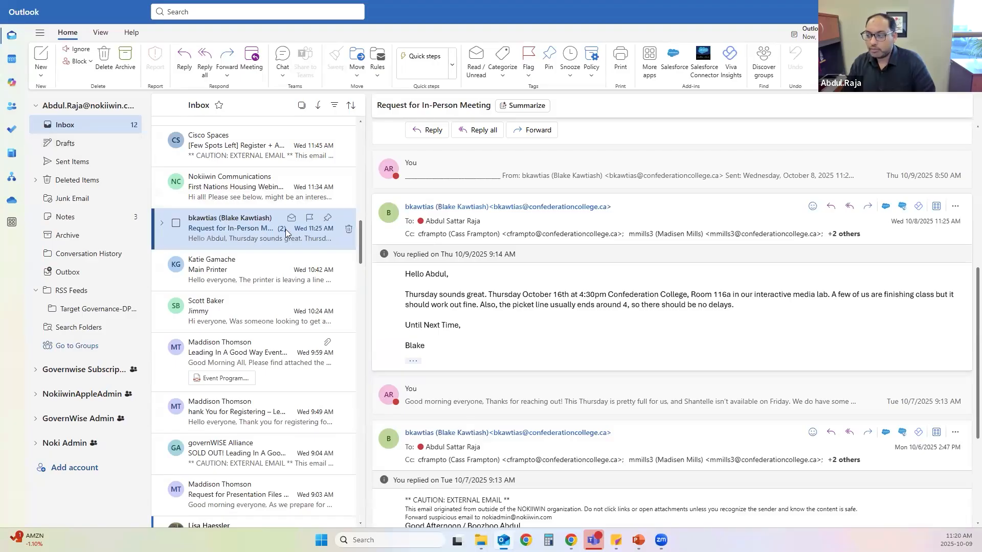
left_click(292, 221)
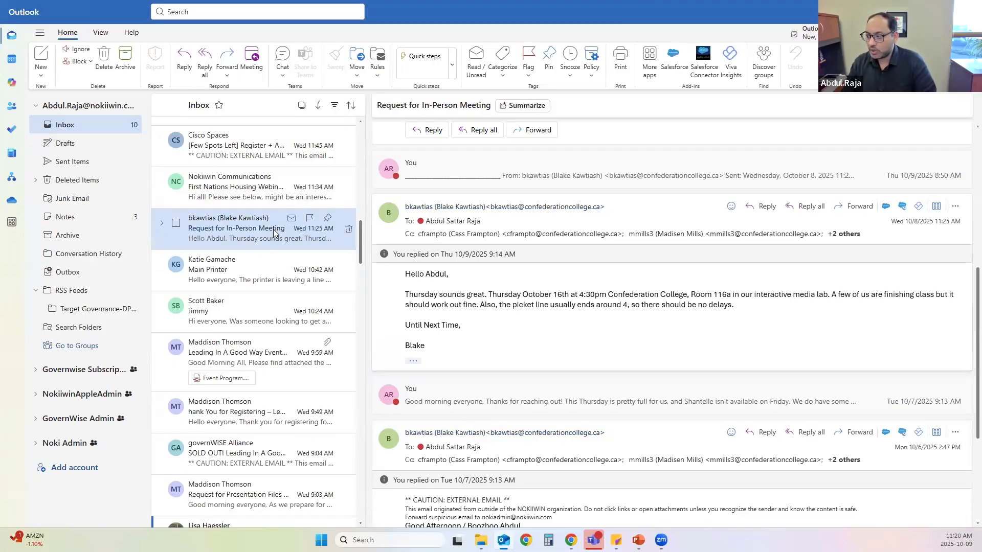
scroll(250, 245, "up", 10)
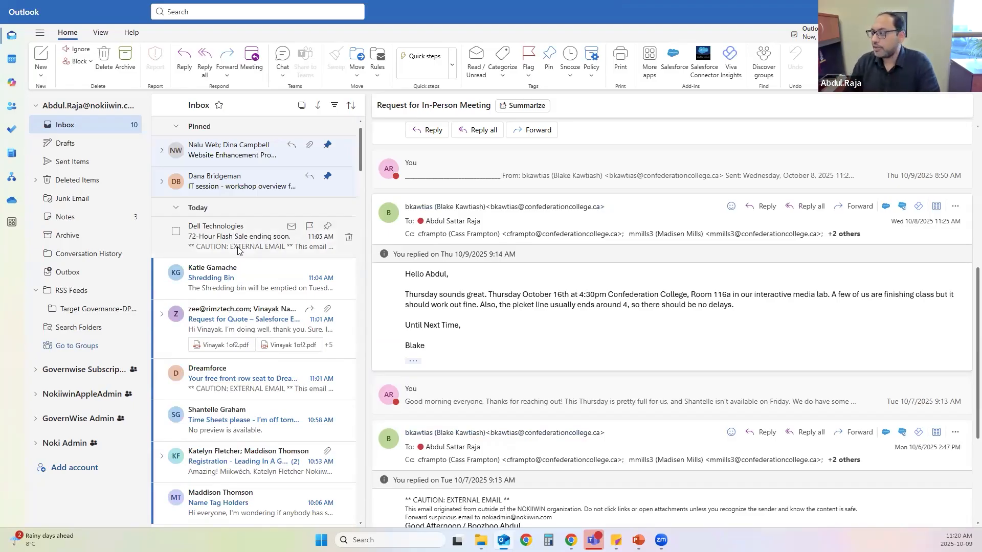
left_click(237, 250)
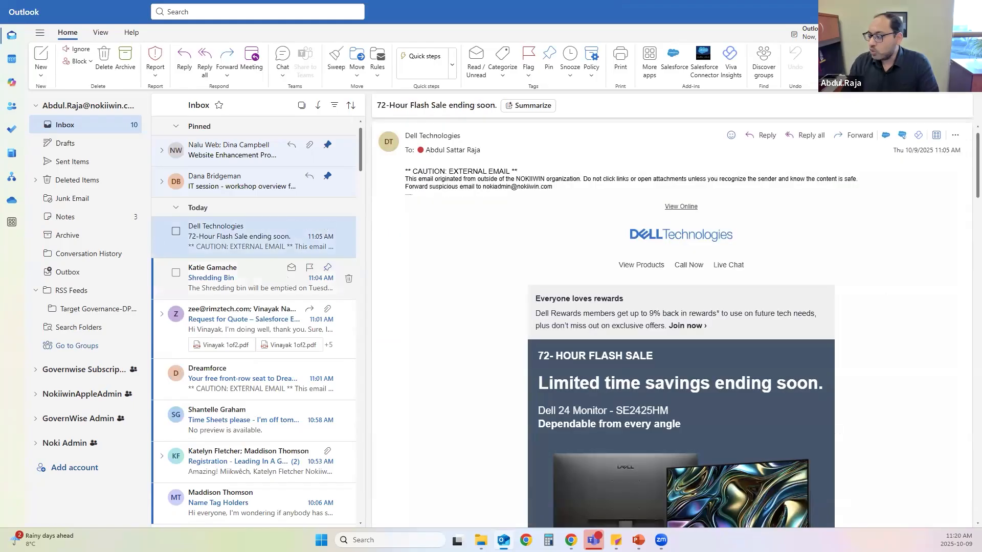
On the slide, highlight the 'Pin the message' item and the Flag item's wording, then return to Outlook
key("alt+Tab")
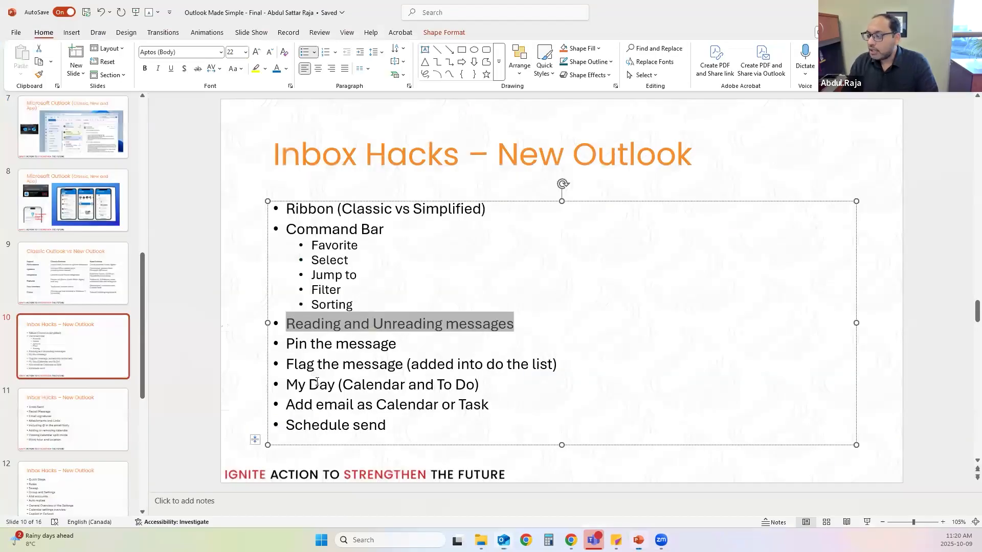
triple_click(324, 344)
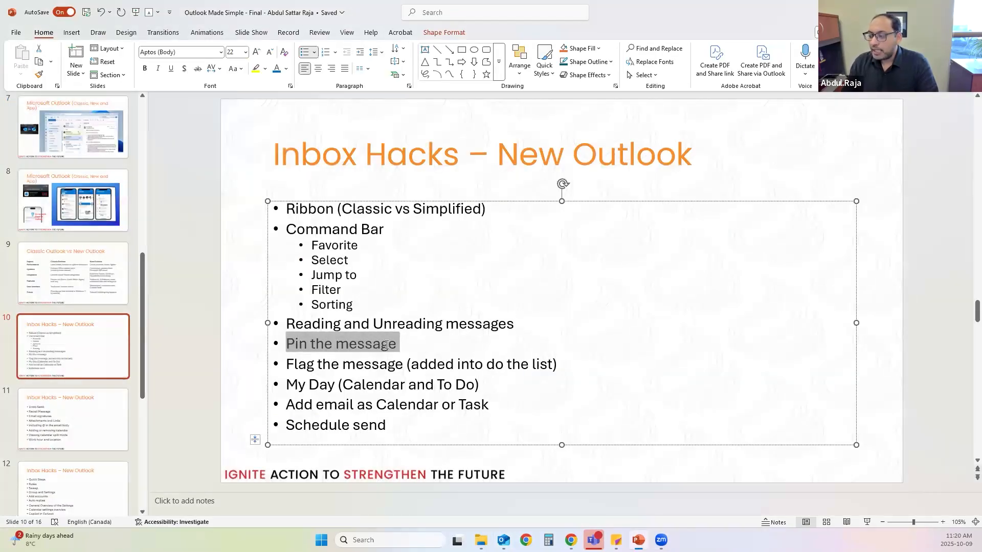
left_click_drag(319, 365, 357, 352)
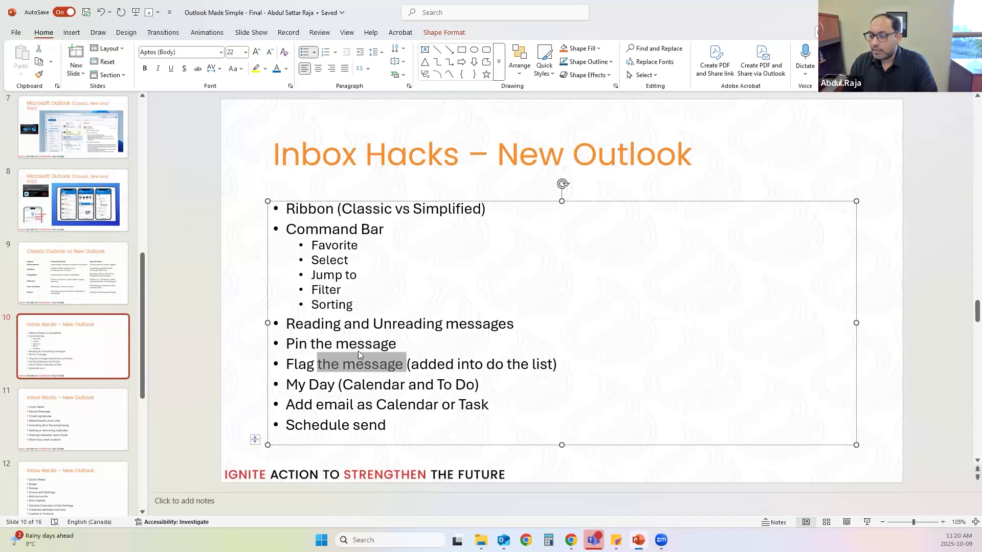
key("alt+Tab")
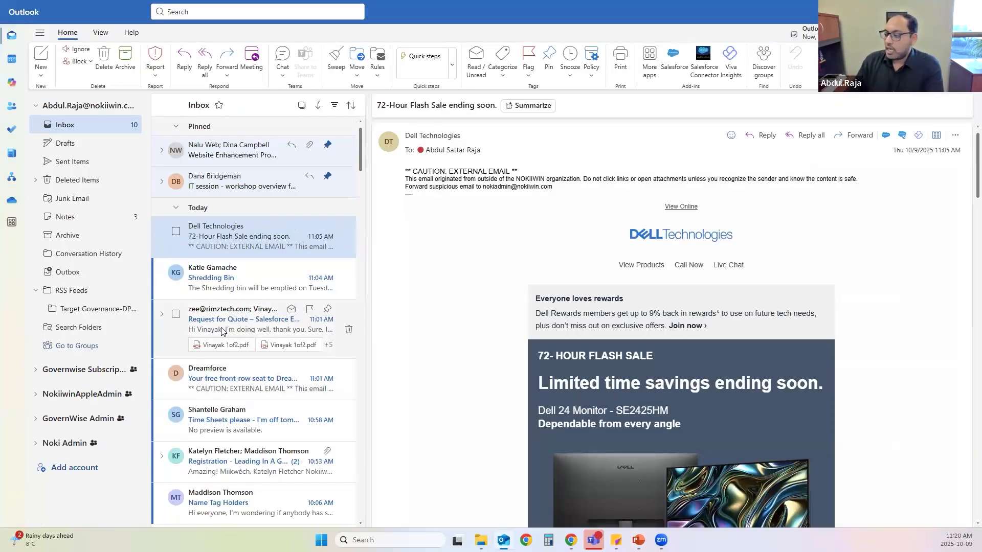
scroll(225, 338, "down", 3)
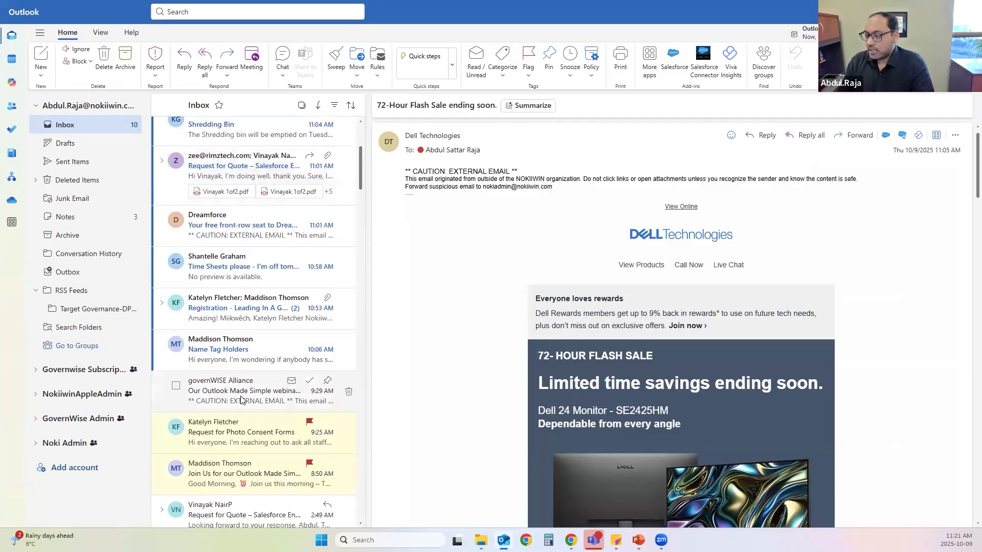
left_click(241, 400)
scroll(241, 400, "down", 2)
left_click(240, 422)
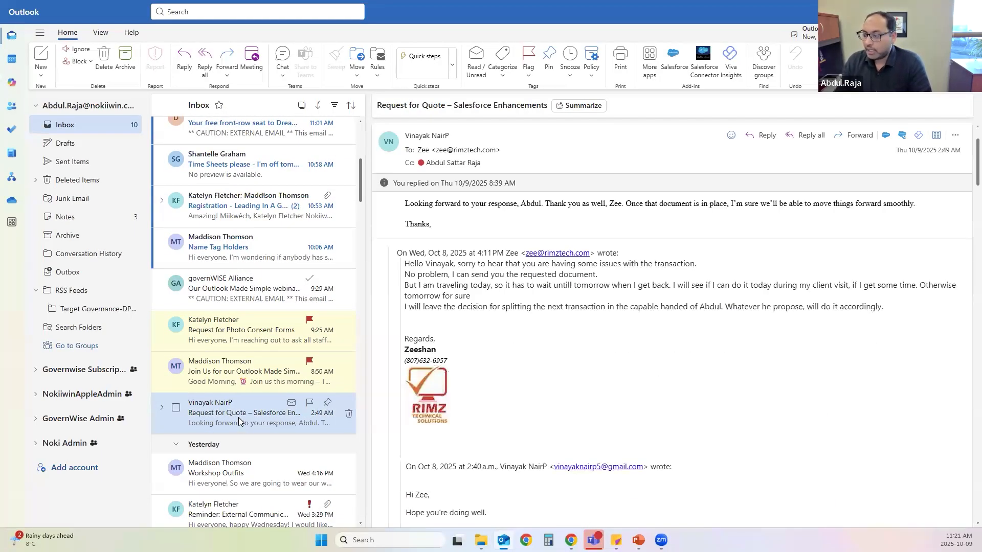
left_click(328, 405)
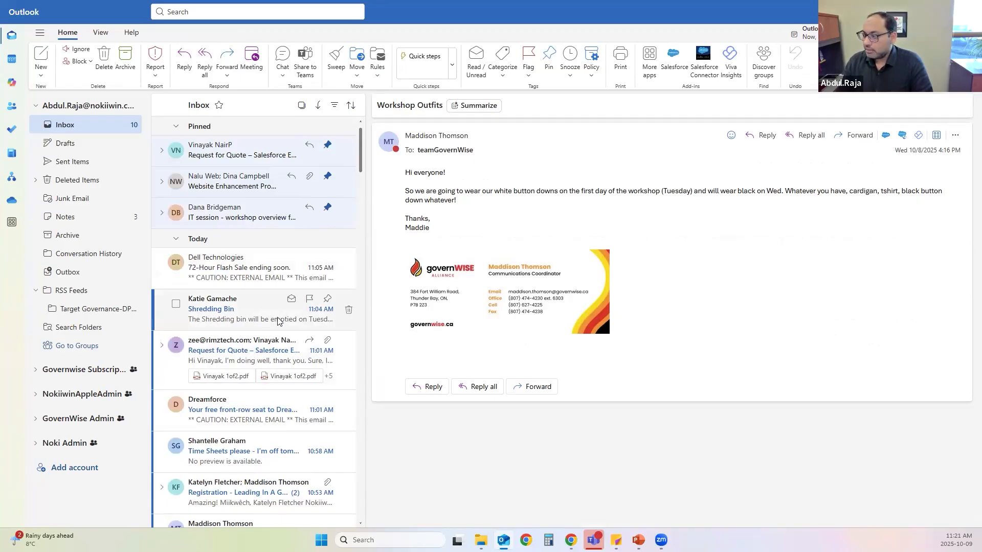
left_click(328, 148)
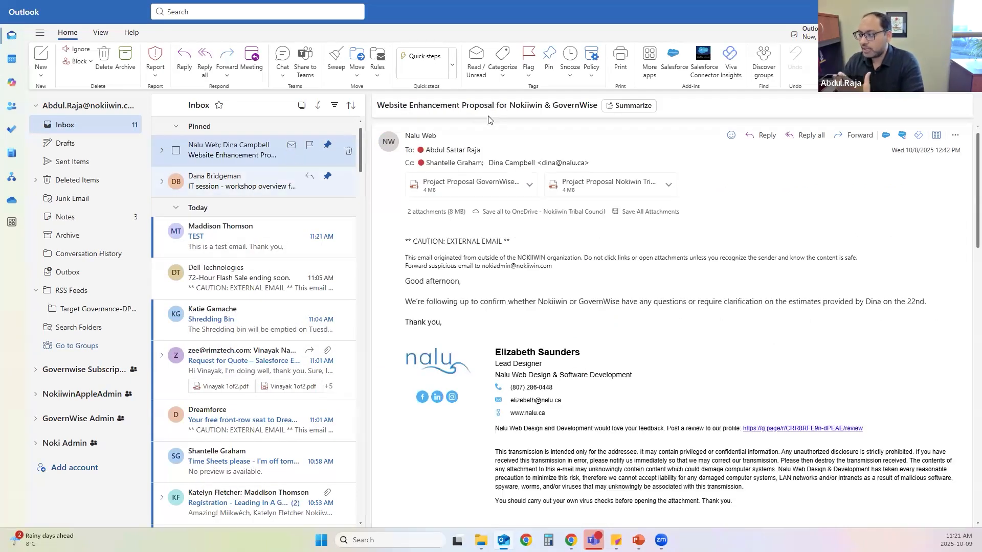
left_click(240, 276)
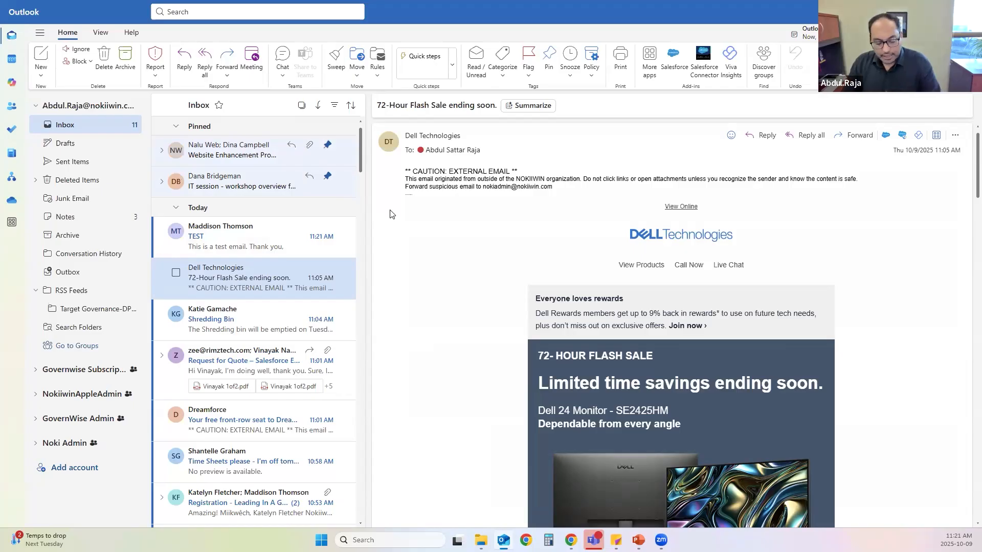
key("alt+Tab")
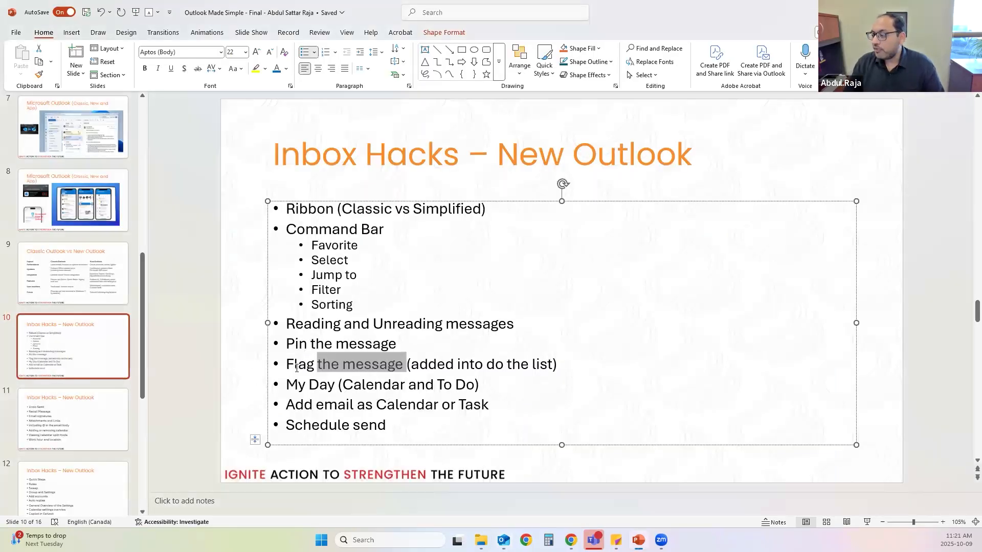
left_click(295, 368)
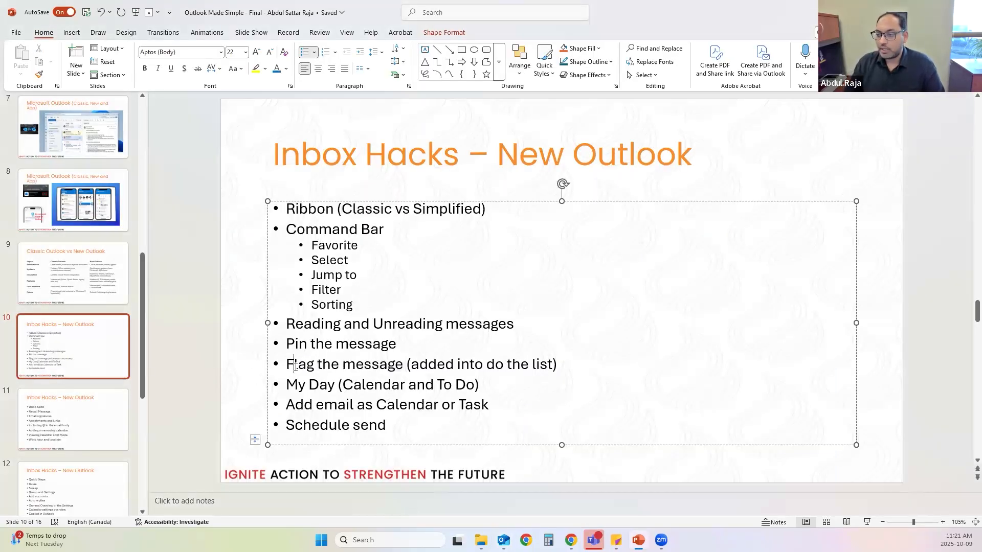
key("alt+Tab")
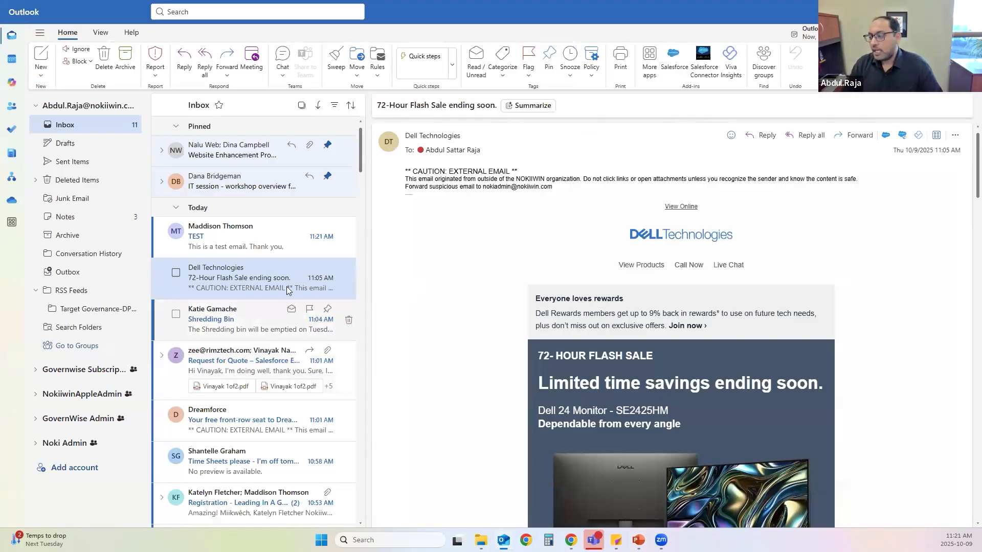
Open the newly arrived TEST email in the reading pane
left_click(250, 233)
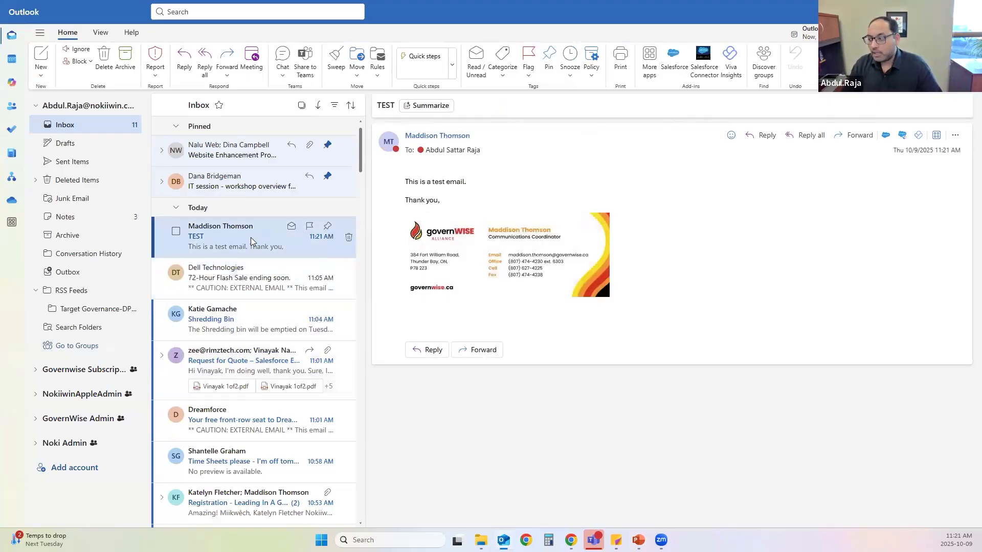
left_click(252, 286)
left_click(244, 248)
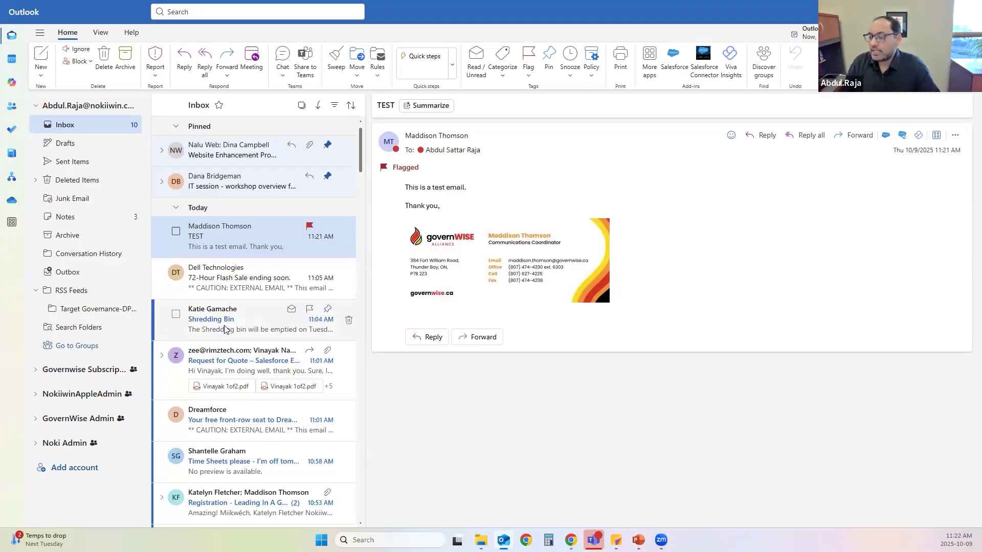
Flag the TEST email for follow-up, then mark the flag as completed
left_click(309, 230)
left_click(271, 276)
left_click(259, 237)
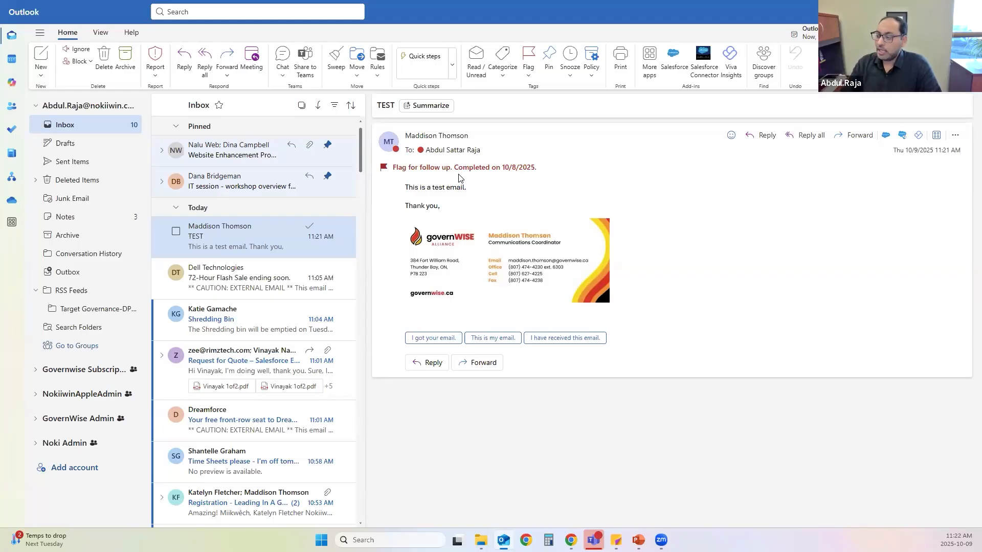
scroll(286, 401, "down", 3)
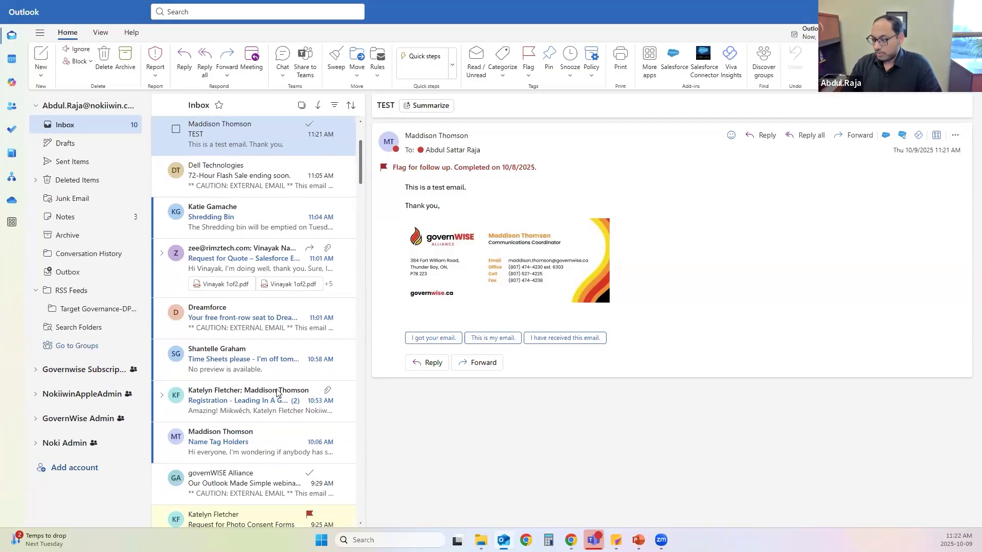
scroll(285, 400, "down", 2)
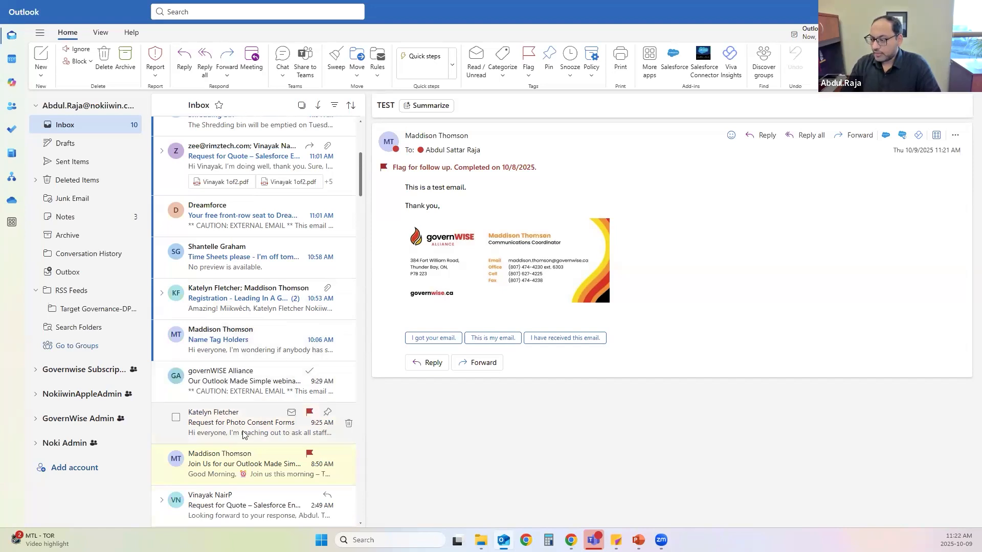
scroll(276, 389, "down", 3)
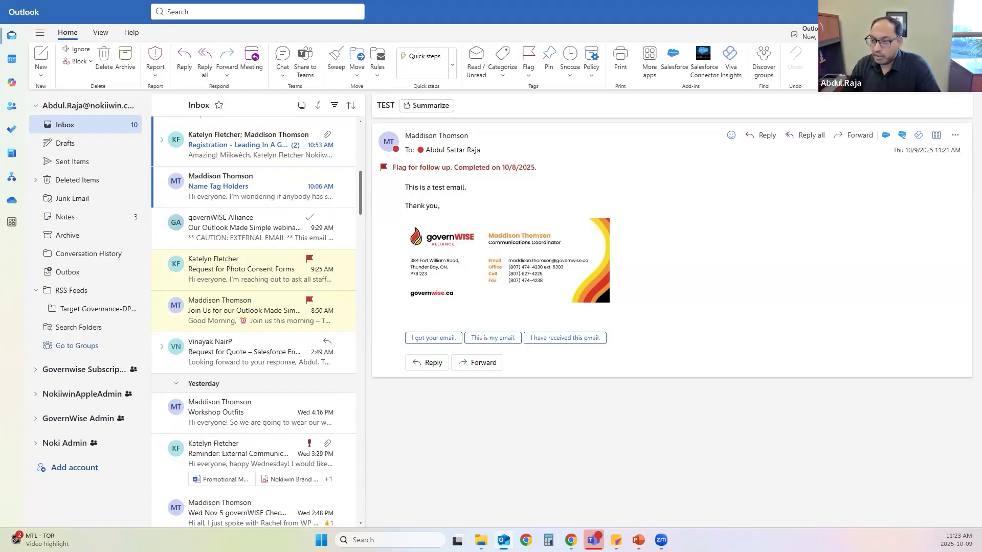
left_click(12, 129)
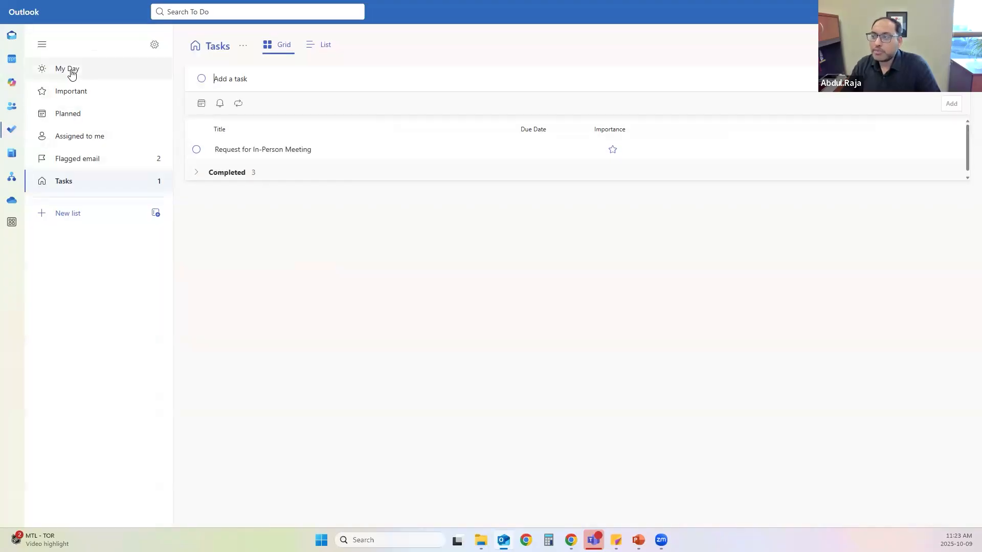
left_click(92, 162)
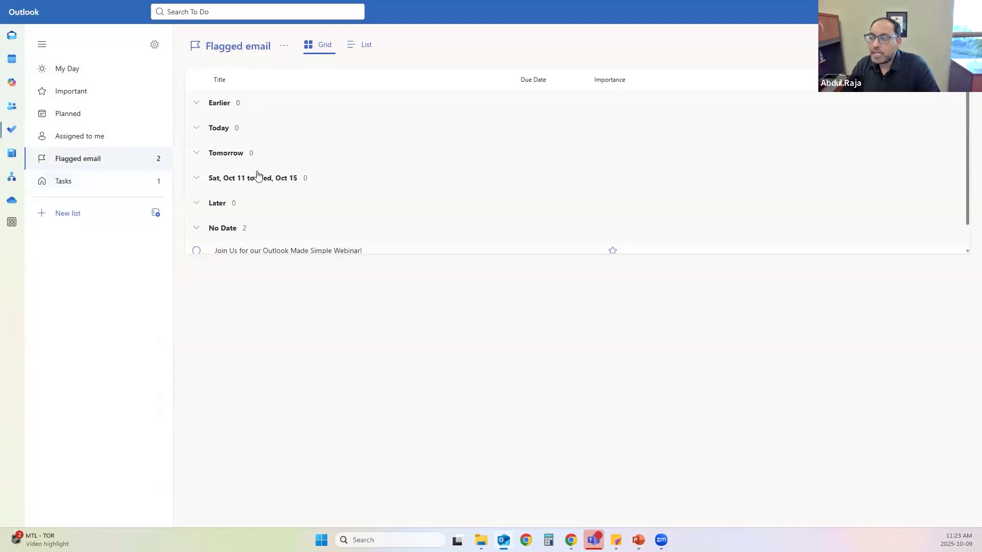
scroll(275, 223, "down", 1)
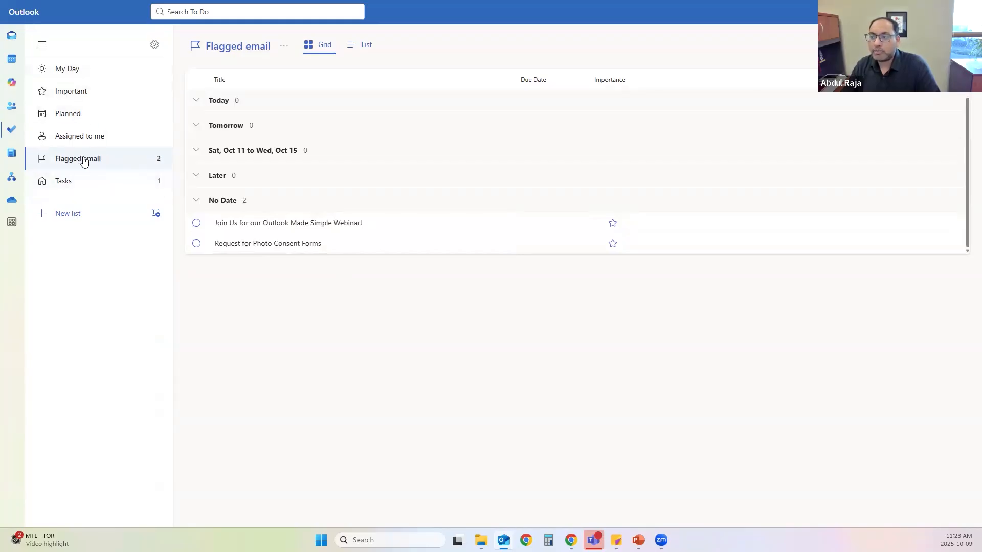
left_click(12, 37)
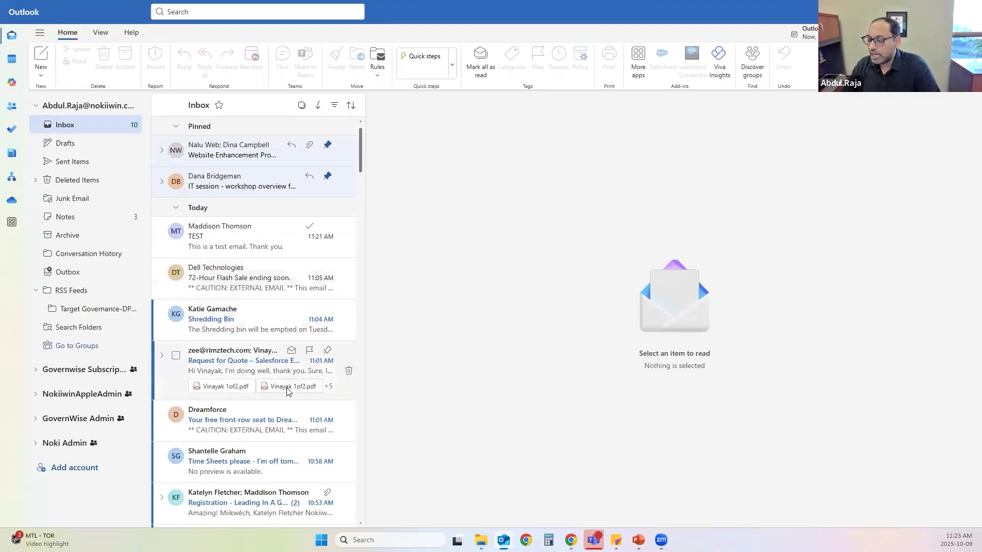
scroll(288, 391, "down", 5)
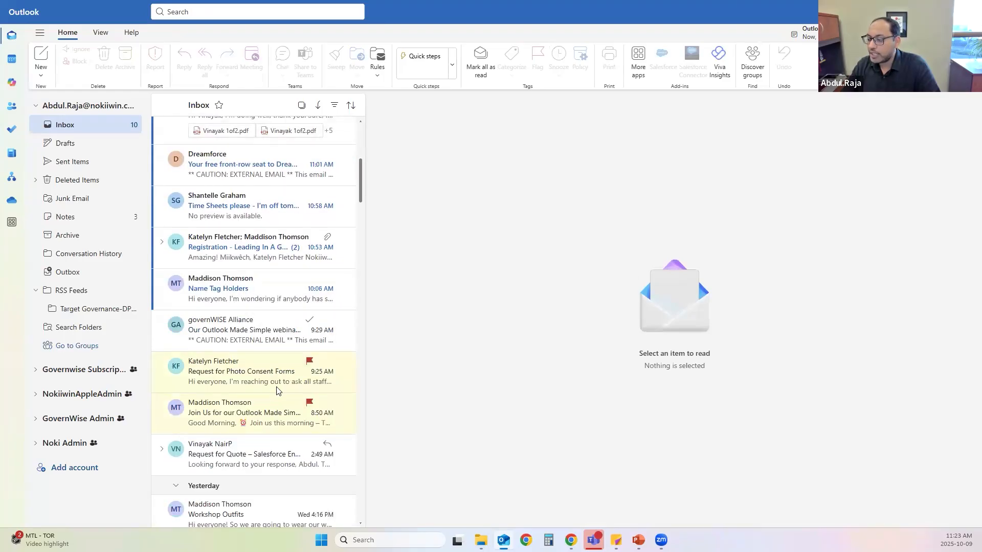
left_click(310, 405)
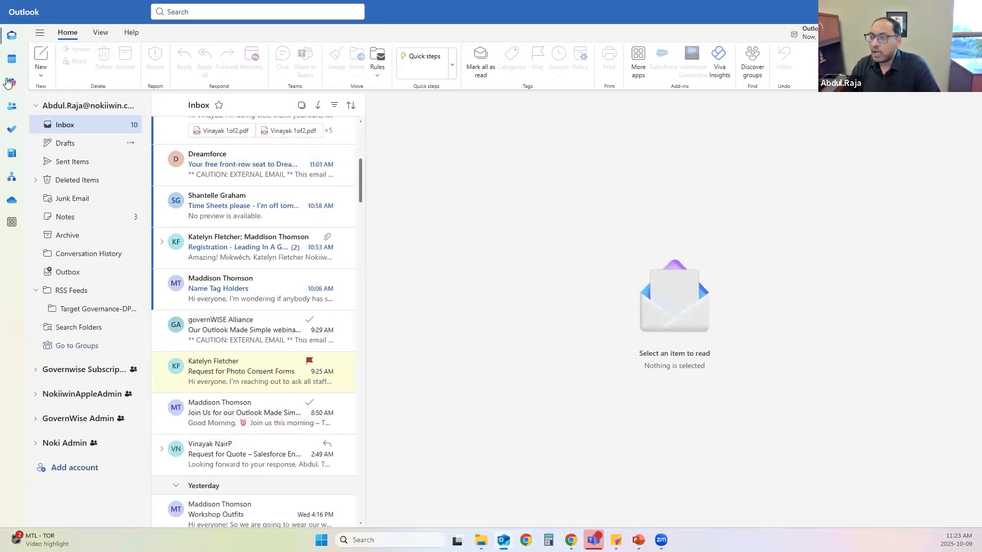
Scroll the inbox back to the top and open the TEST email
left_click(272, 411)
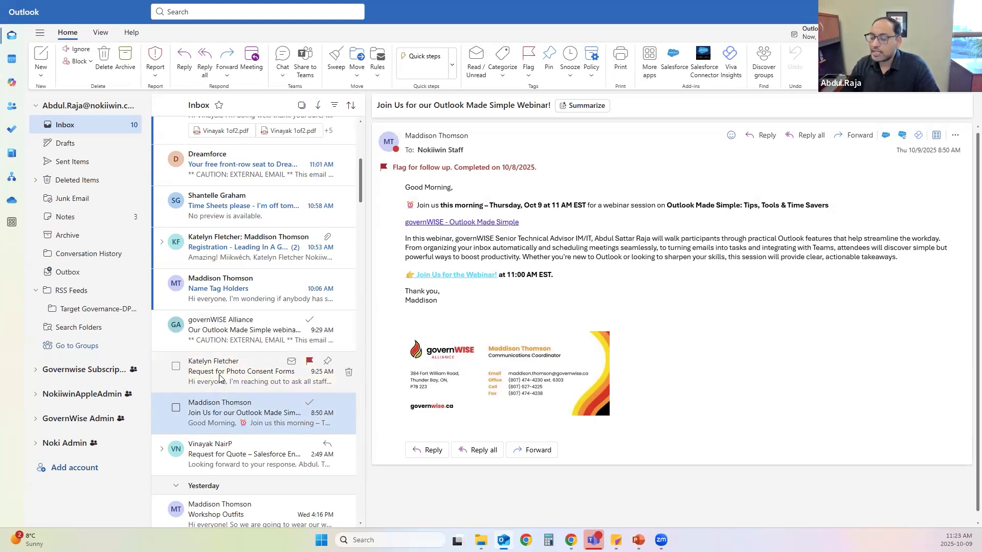
scroll(238, 384, "up", 5)
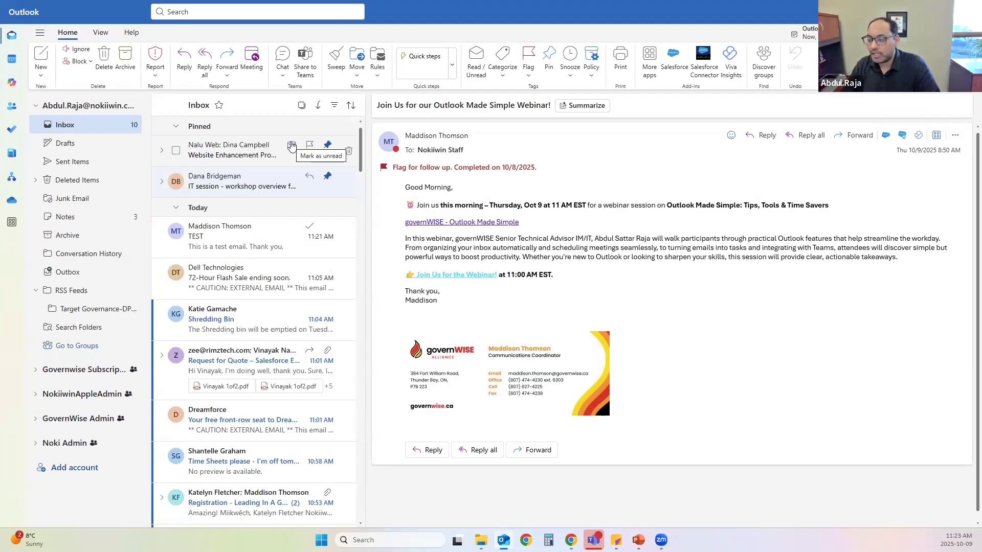
left_click(221, 246)
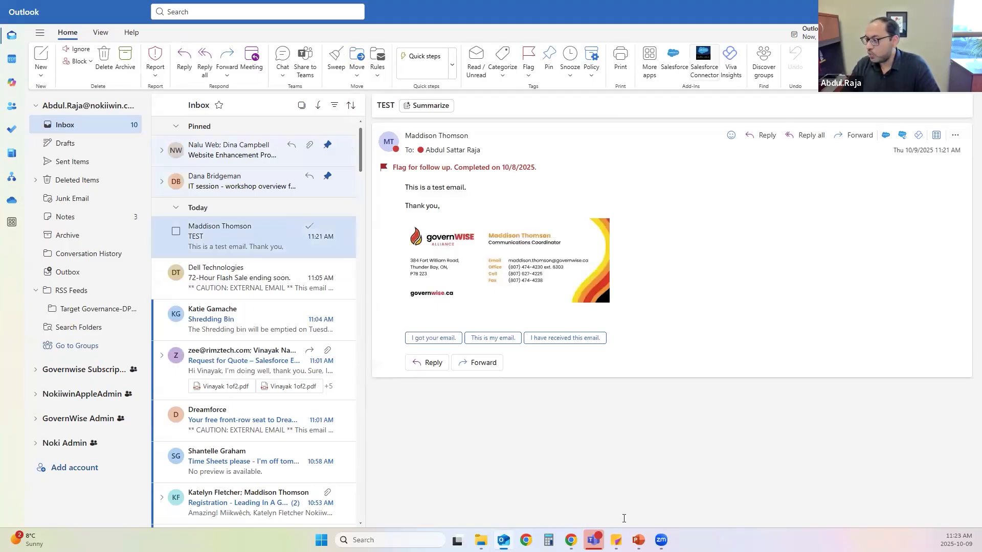
Highlight the My Day and 'email as Calendar' points on the PowerPoint slide, then return to Outlook
left_click(638, 539)
triple_click(398, 384)
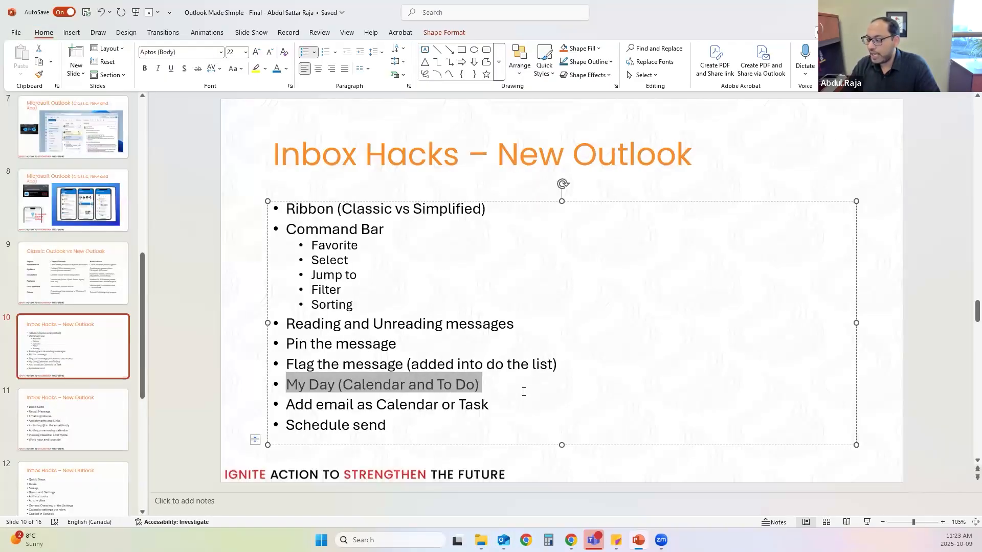
left_click_drag(411, 404, 318, 404)
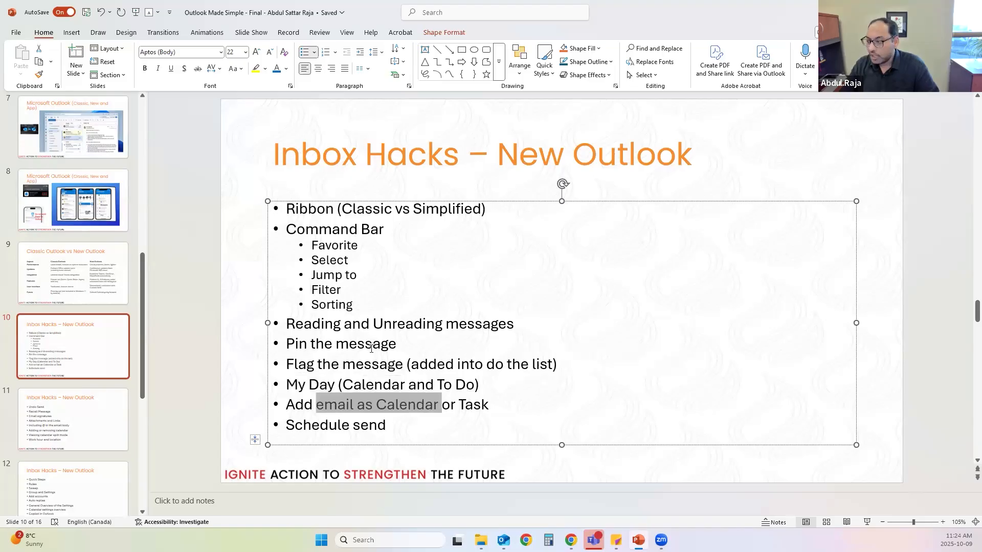
key("alt+Tab")
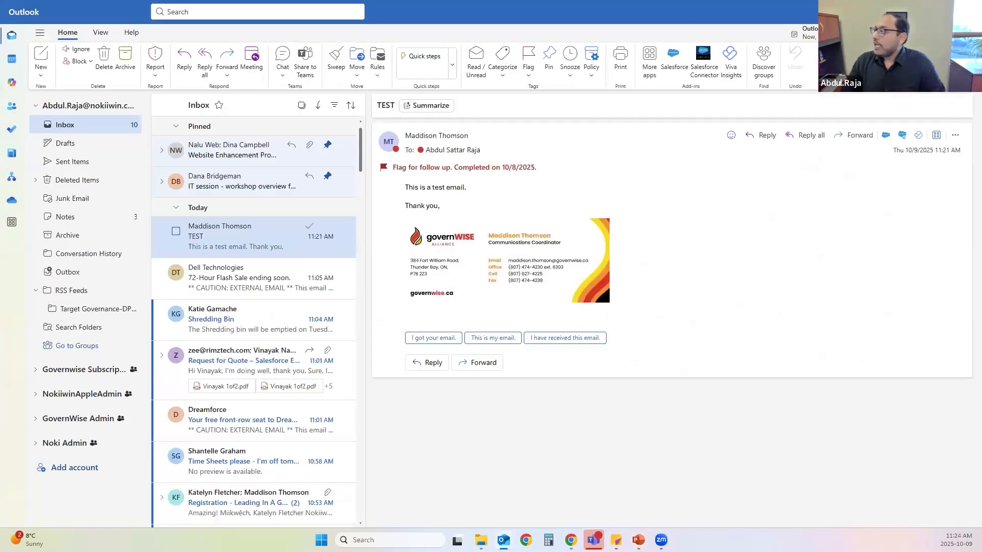
Open the My Day pane and switch it to the Calendar view
left_click(844, 12)
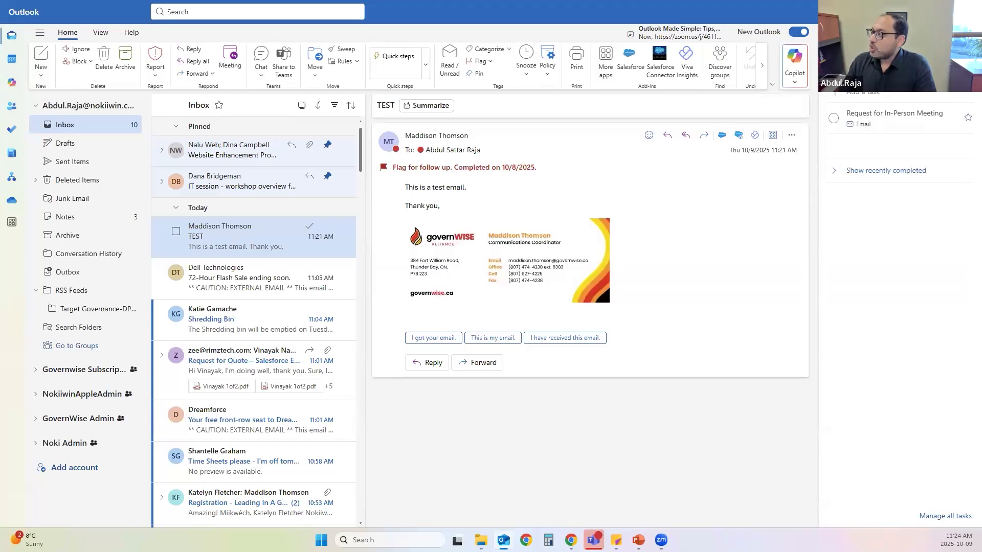
left_click(842, 35)
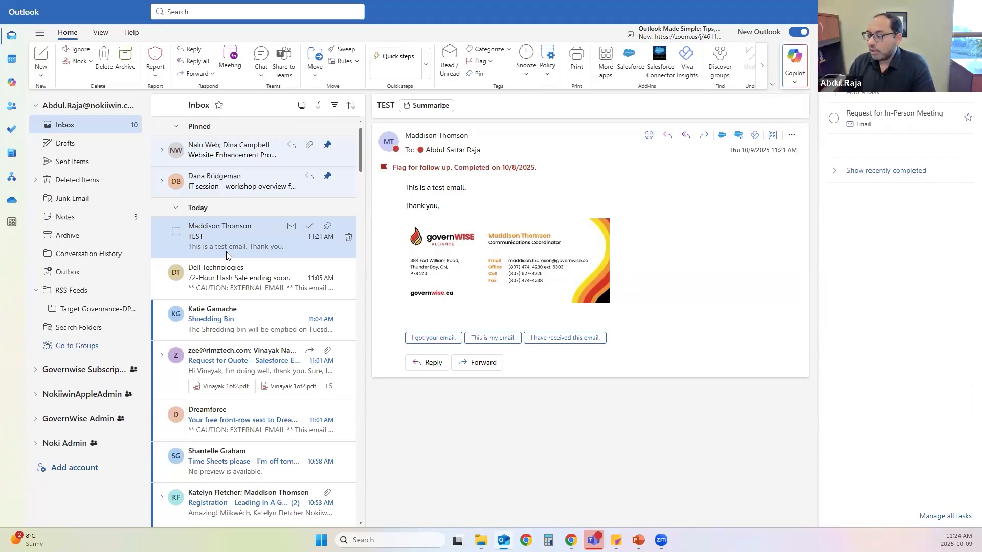
Drag the TEST email onto My Day to create a 10/9/2025 4:00 PM meeting and send it
left_click_drag(230, 242, 870, 95)
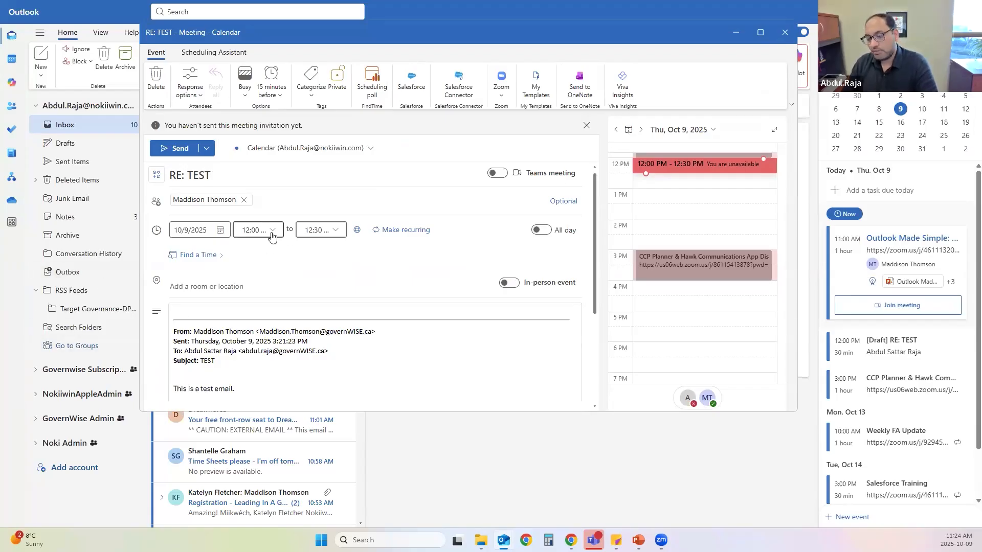
left_click(221, 230)
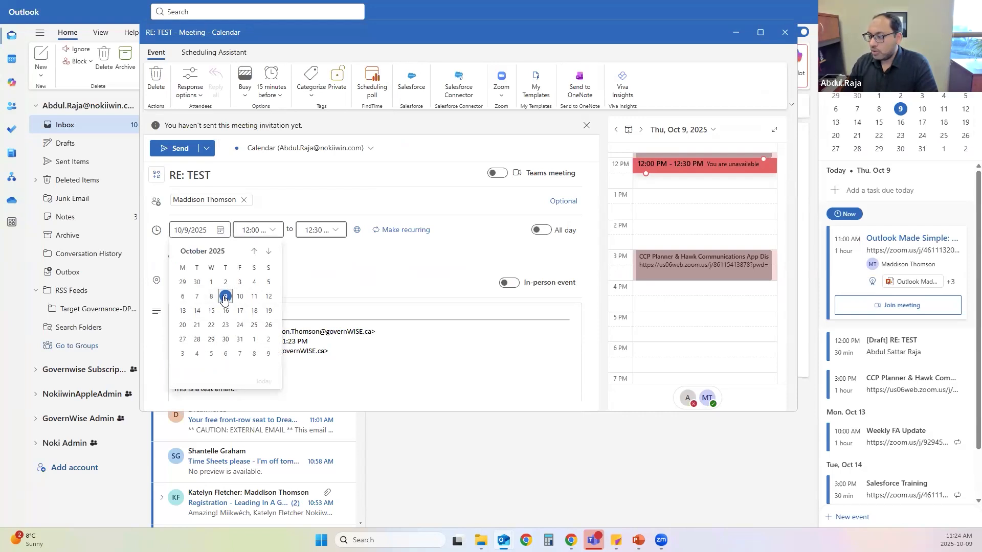
left_click(225, 297)
left_click(272, 230)
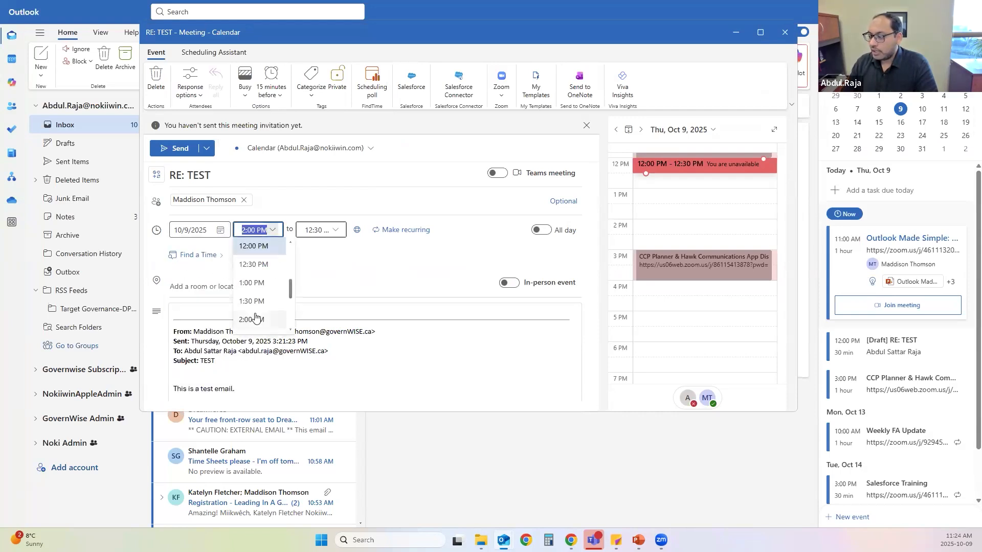
scroll(250, 306, "down", 2)
left_click(249, 296)
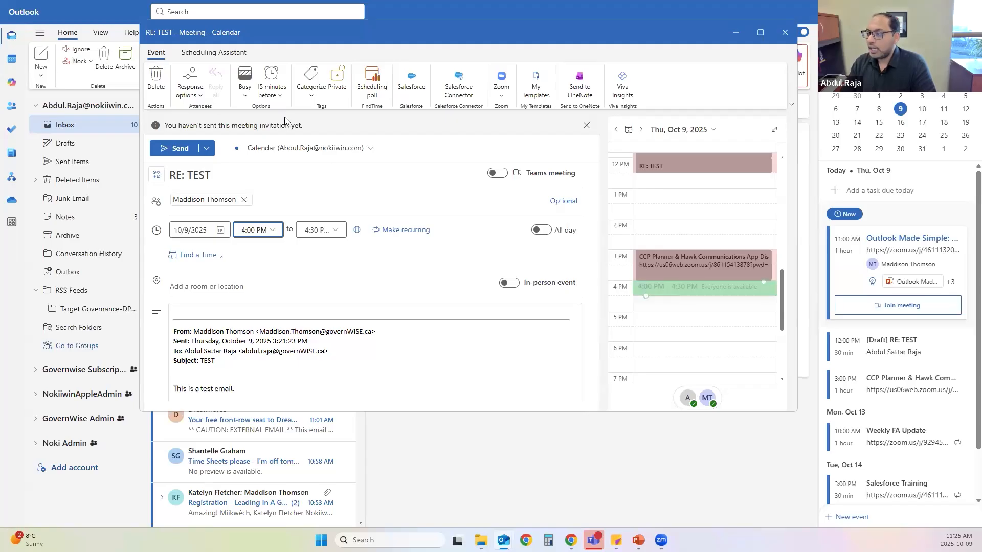
left_click(178, 149)
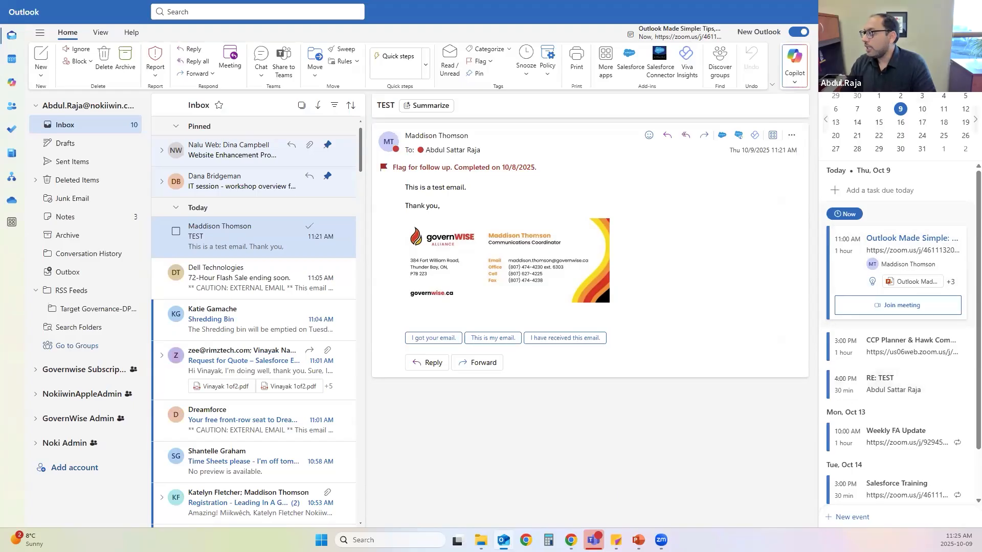
Switch My Day to To Do and drag the Request for Photo Consent Forms email in as a task
left_click(879, 38)
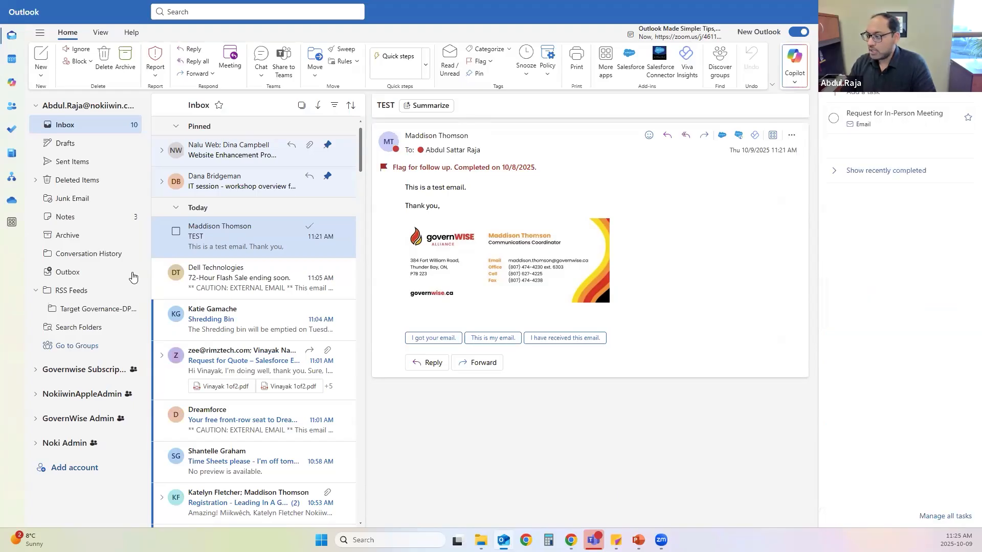
scroll(217, 391, "down", 1)
scroll(217, 391, "down", 4)
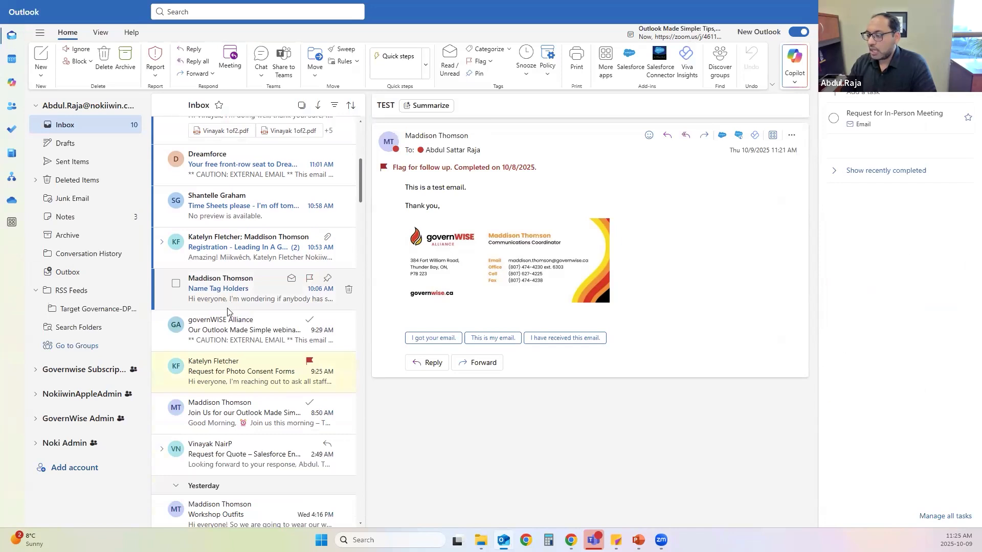
left_click(217, 334)
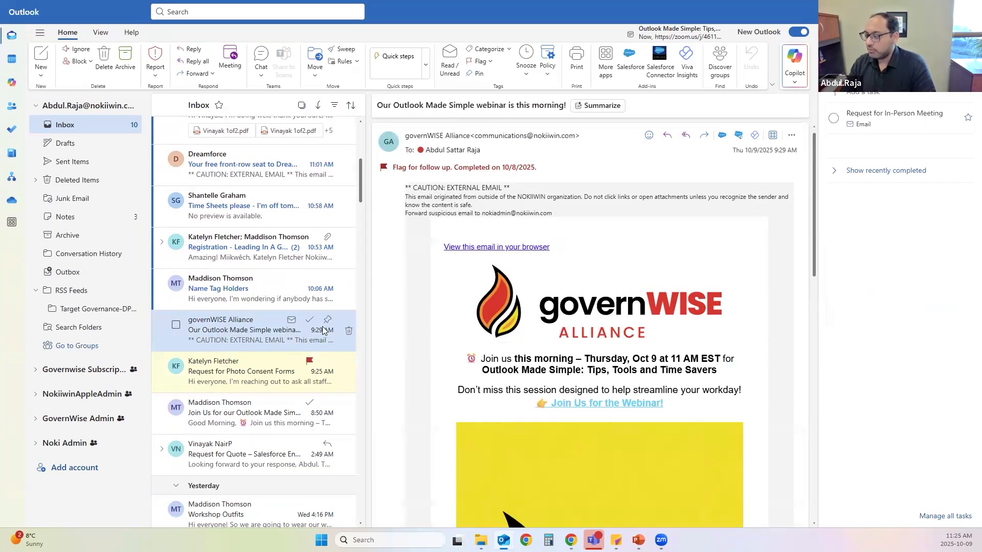
left_click(227, 377)
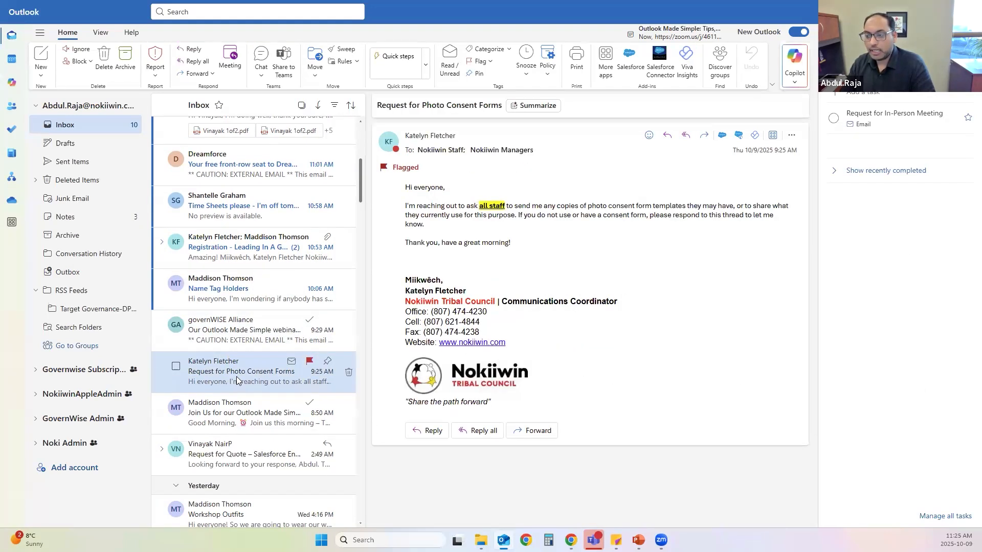
left_click_drag(215, 373, 853, 291)
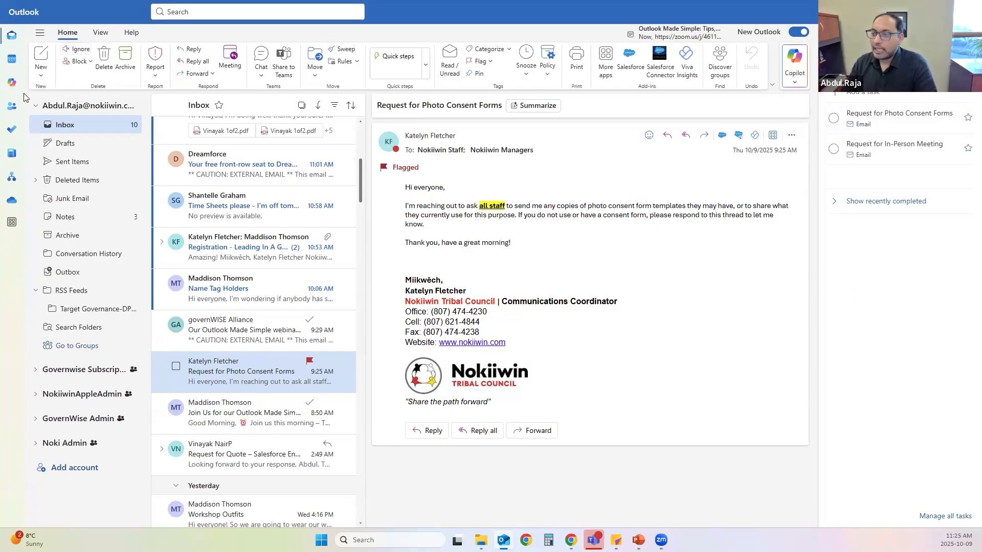
Open the To Do app and view Flagged email, then the Tasks list
left_click(12, 128)
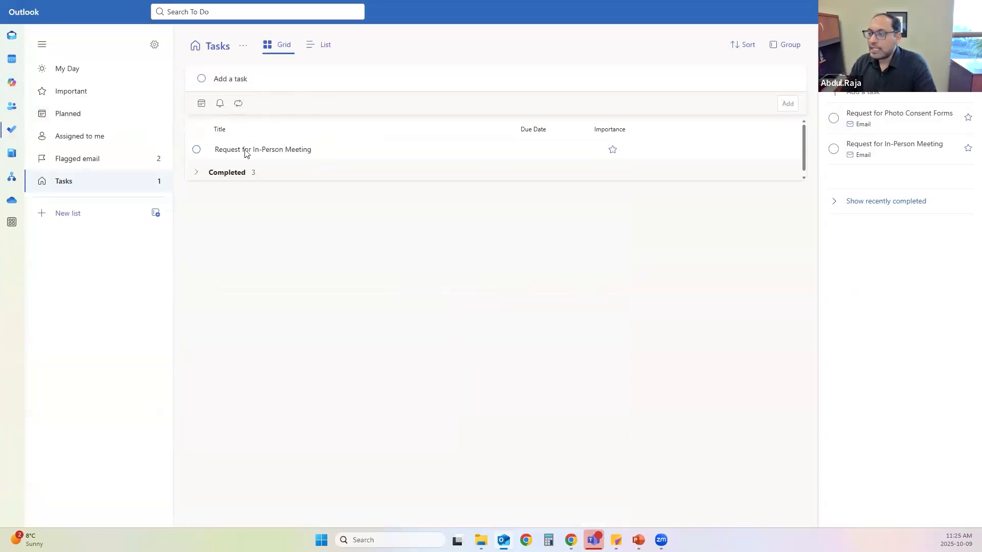
left_click(68, 163)
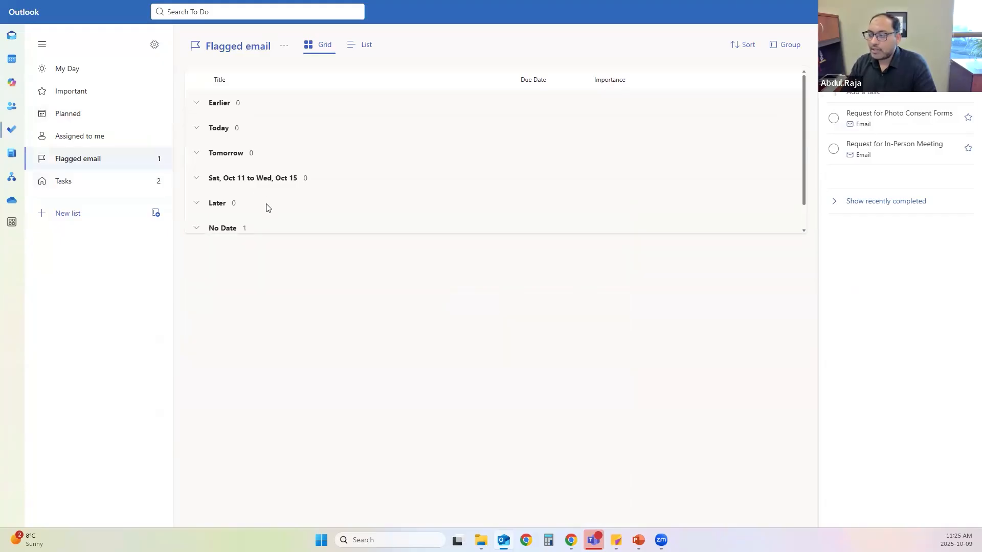
left_click(81, 182)
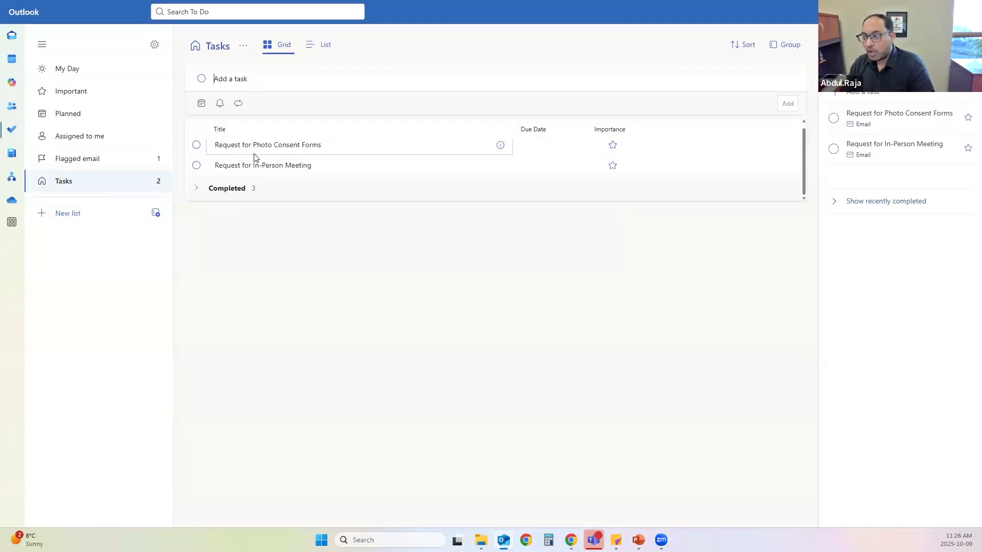
Complete the Request for In-Person Meeting task and open the Request for Photo Consent Forms details
left_click(196, 165)
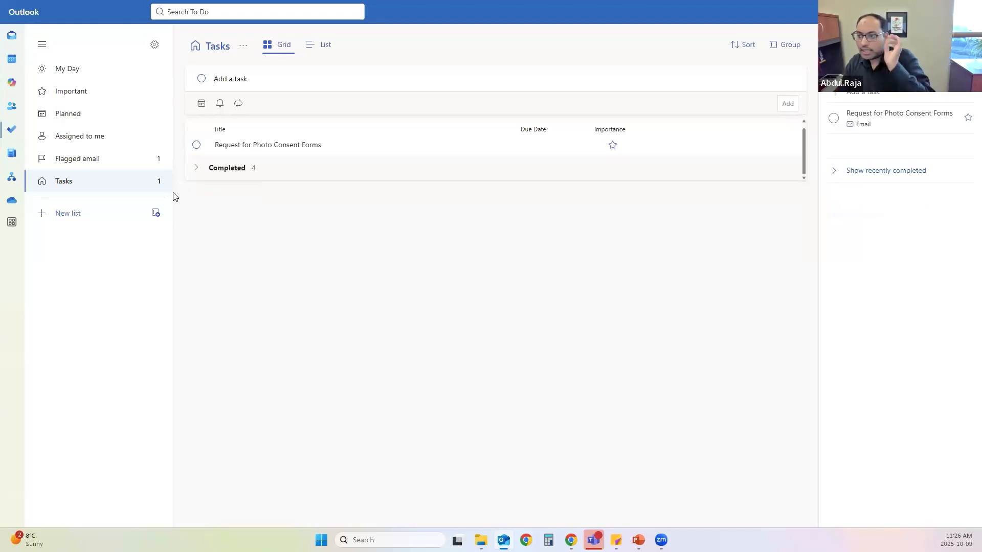
left_click(194, 166)
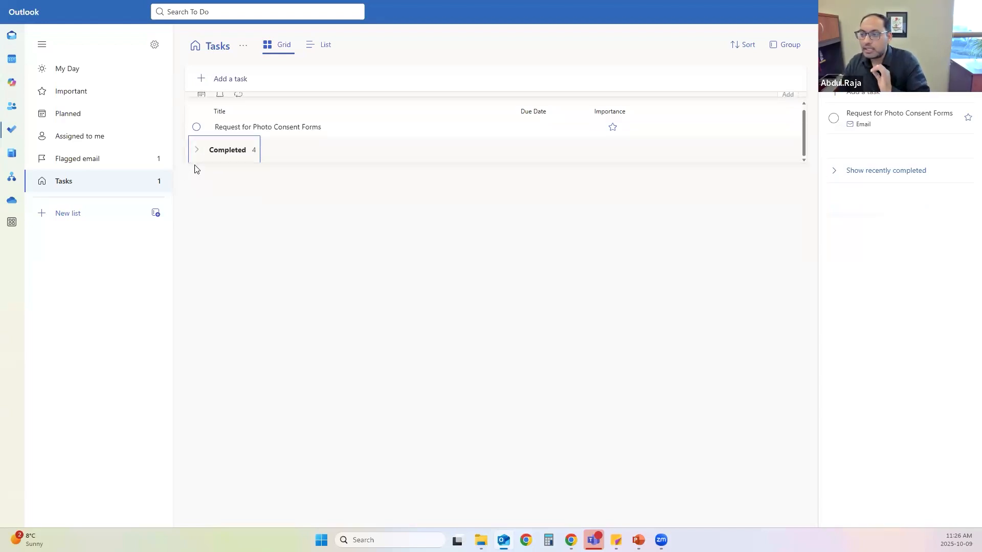
left_click(197, 150)
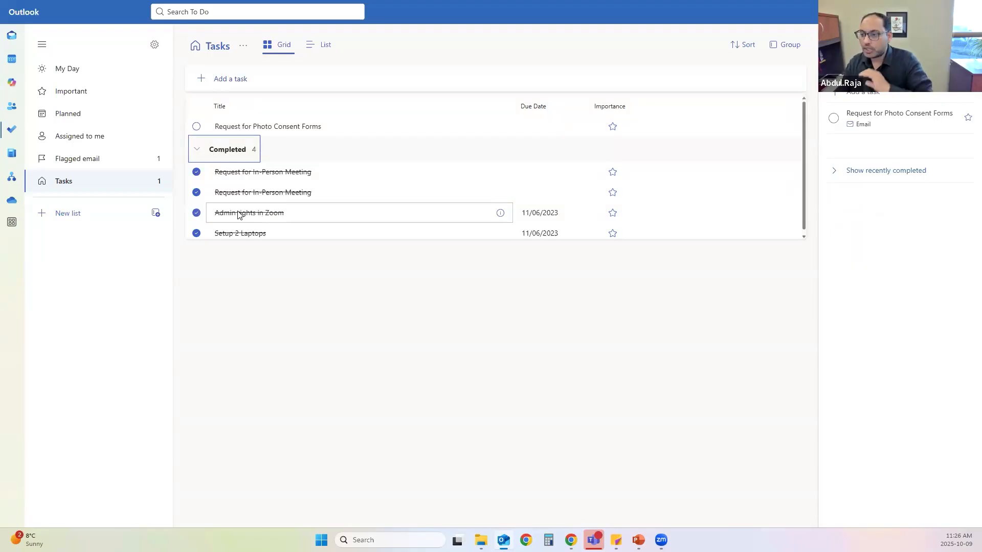
left_click(196, 151)
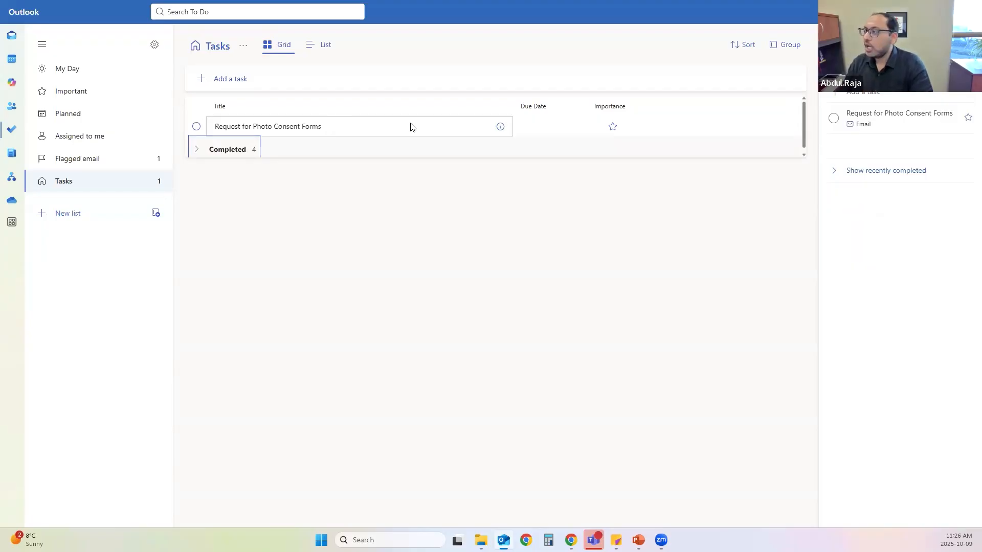
left_click(500, 126)
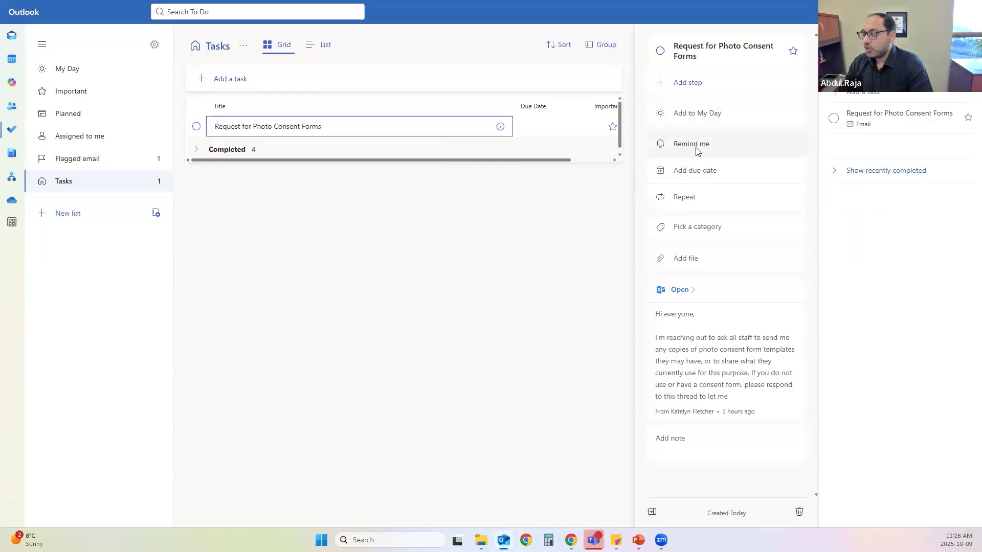
Set the Request for Photo Consent Forms task's due date to October 17
left_click(695, 176)
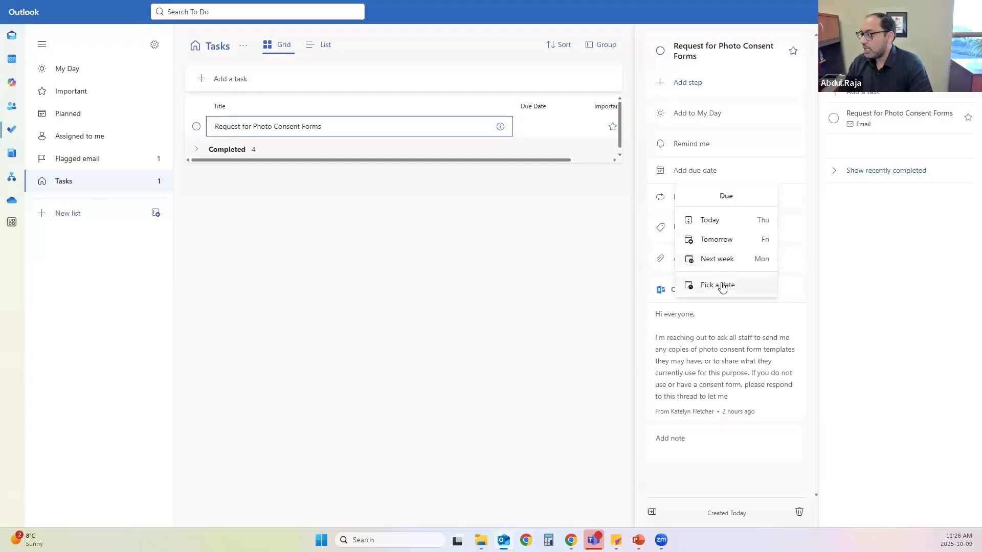
left_click(722, 285)
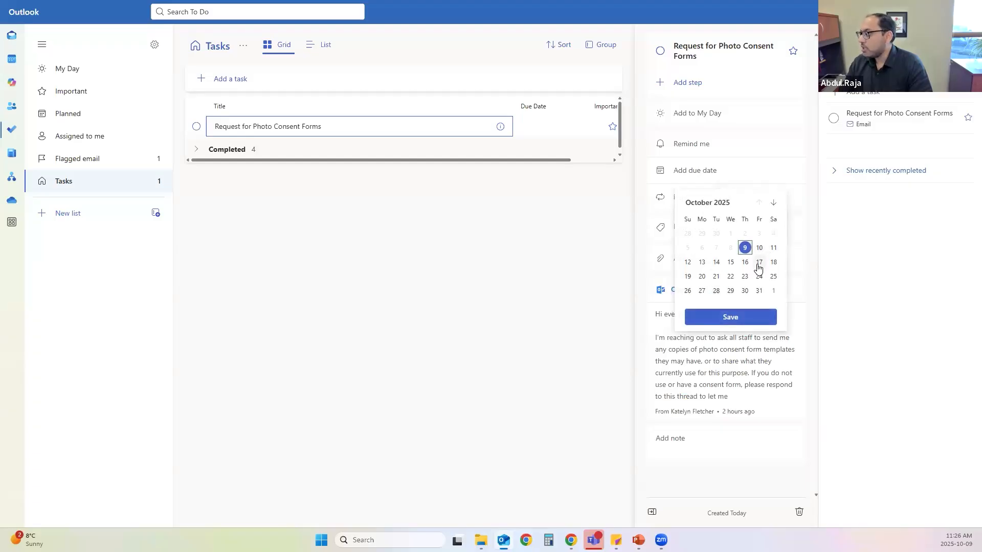
left_click(757, 265)
left_click(726, 317)
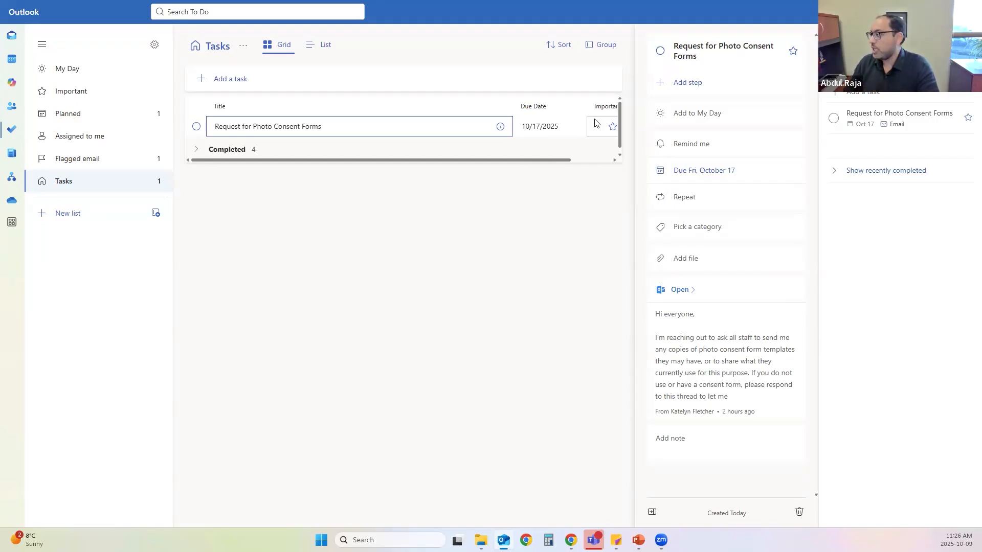
Look over the category, attachment and repeat options, then permanently delete the task
left_click(685, 234)
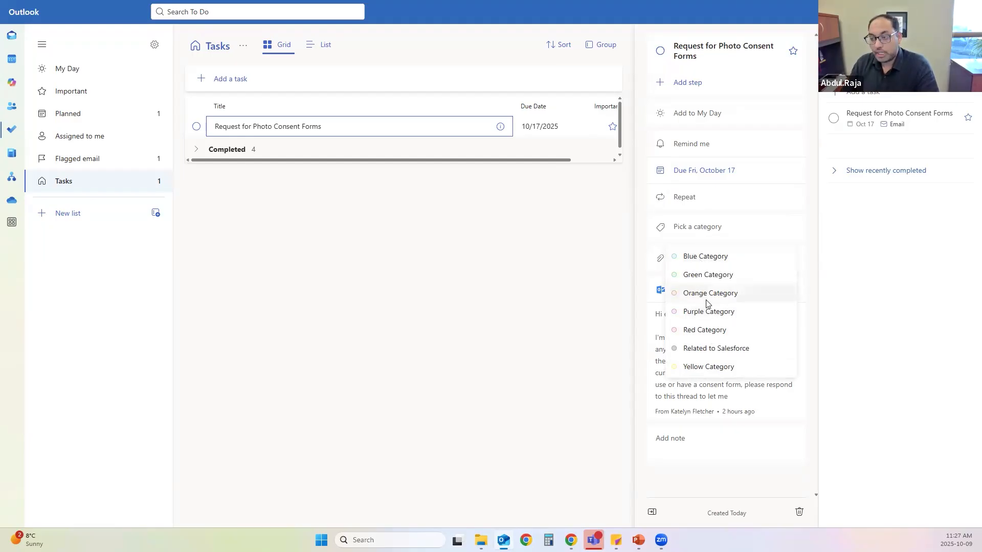
left_click(583, 299)
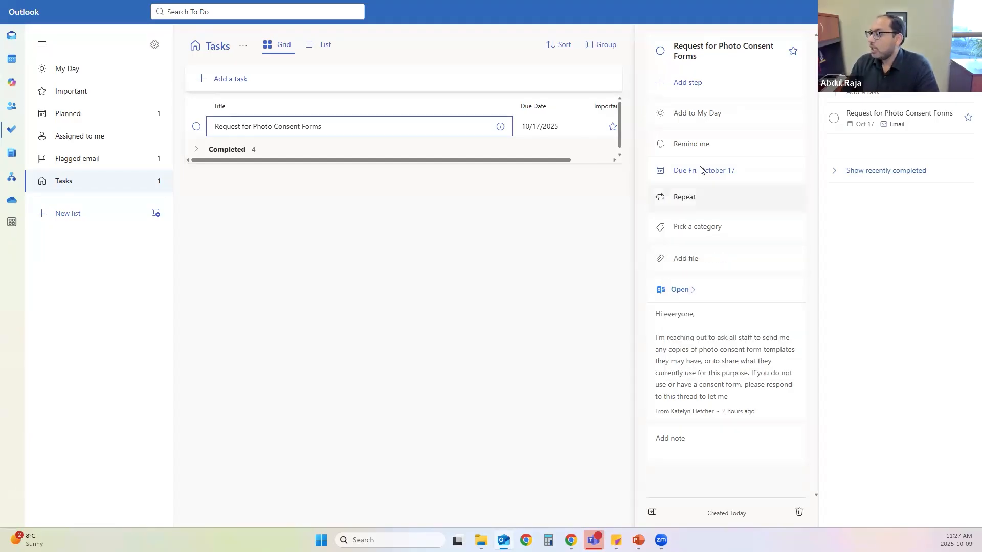
left_click(686, 260)
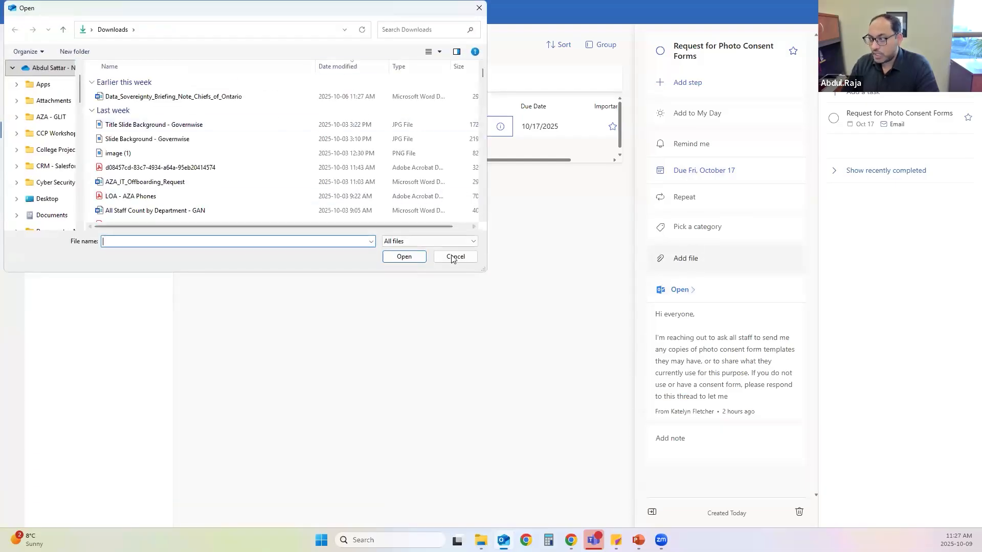
left_click(443, 259)
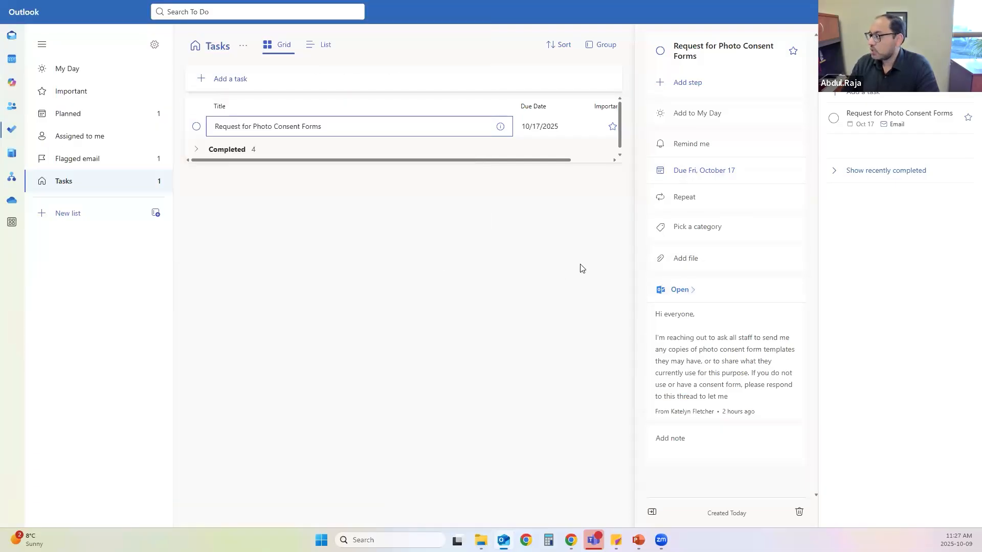
left_click(687, 206)
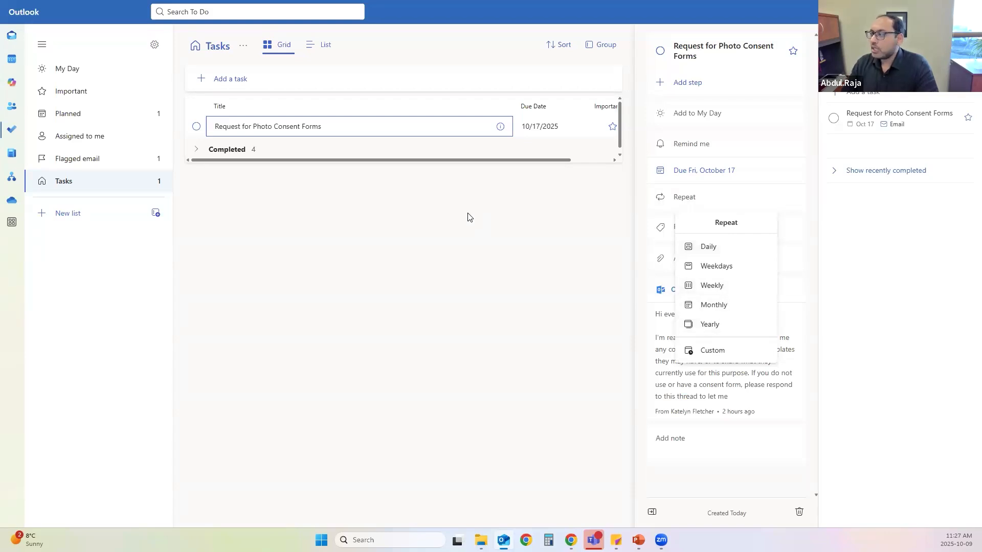
left_click(799, 513)
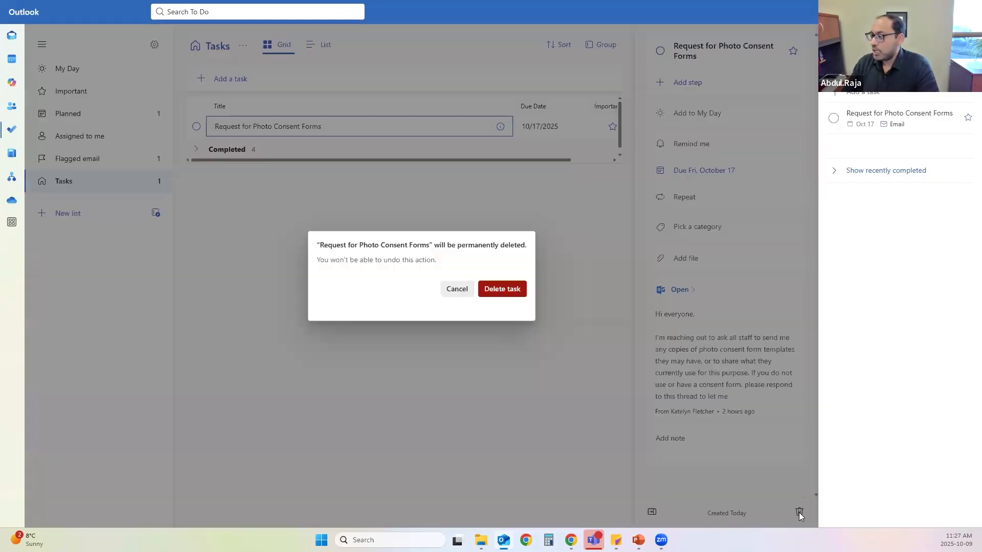
left_click(503, 290)
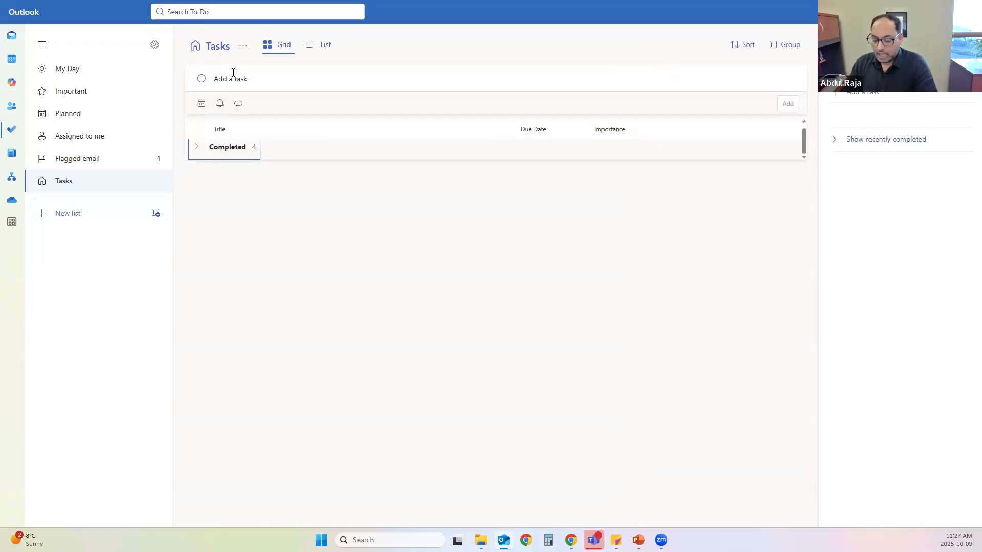
Add a task called 'Check Myinfo email' from the Add a task box
type("Check")
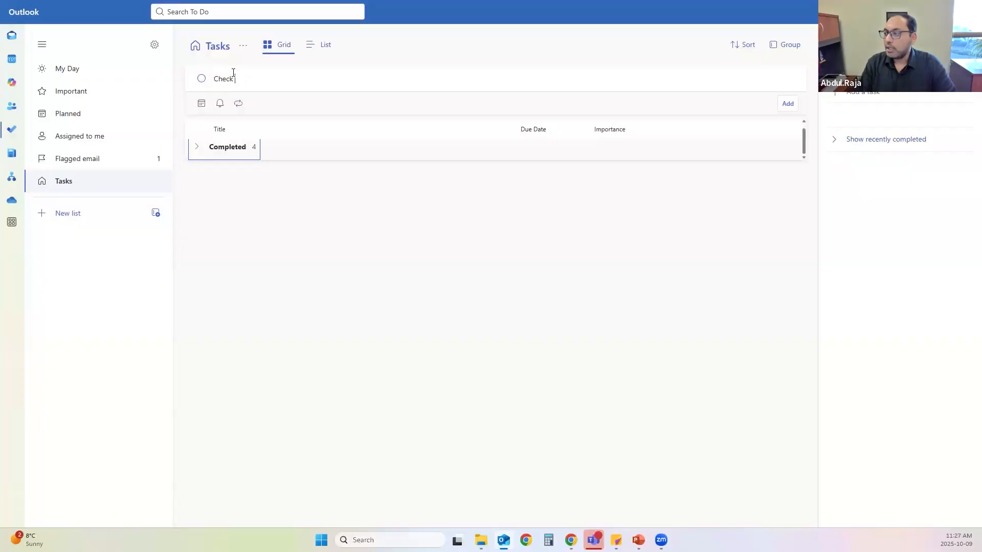
type(" Myinfo email")
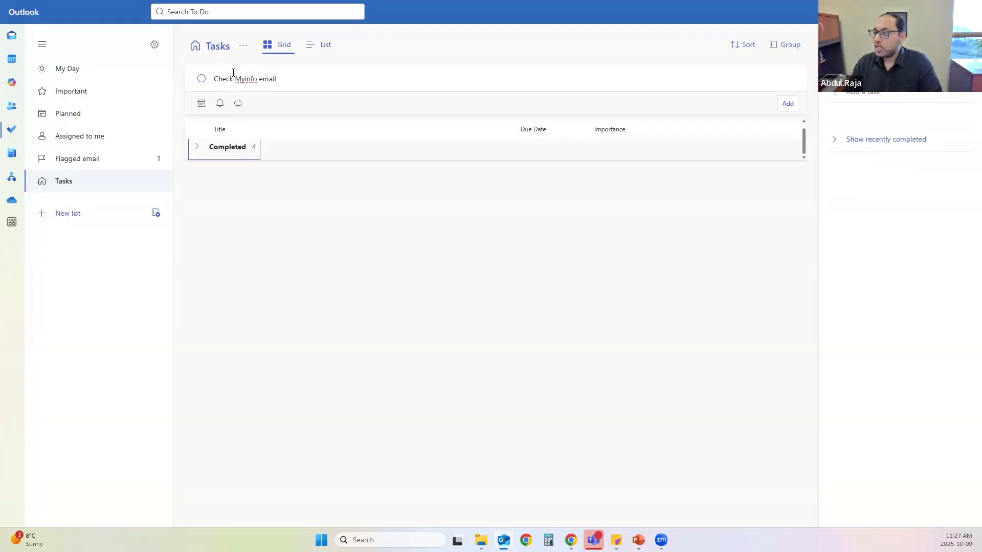
left_click(787, 104)
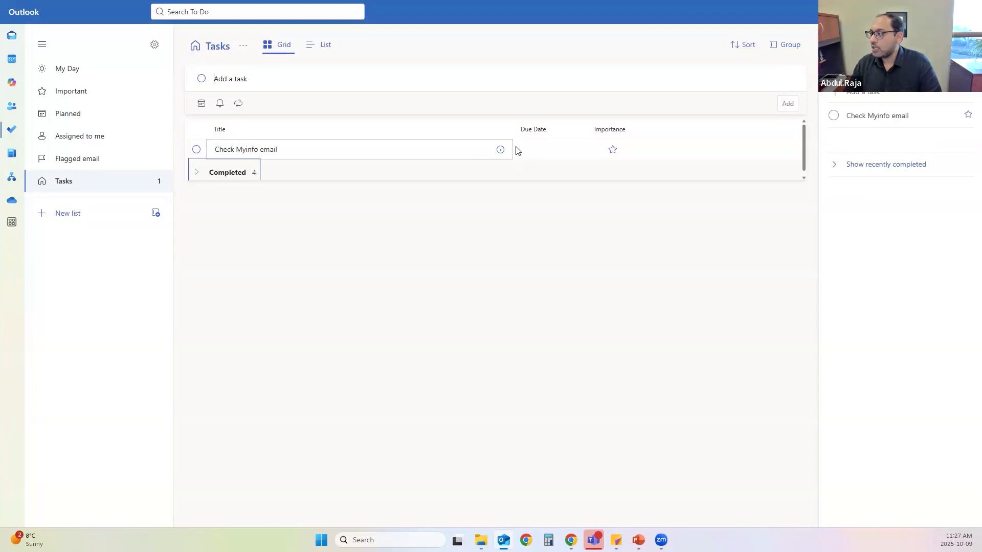
Make the Check Myinfo email task repeat weekly with an October 10 due date
left_click(501, 149)
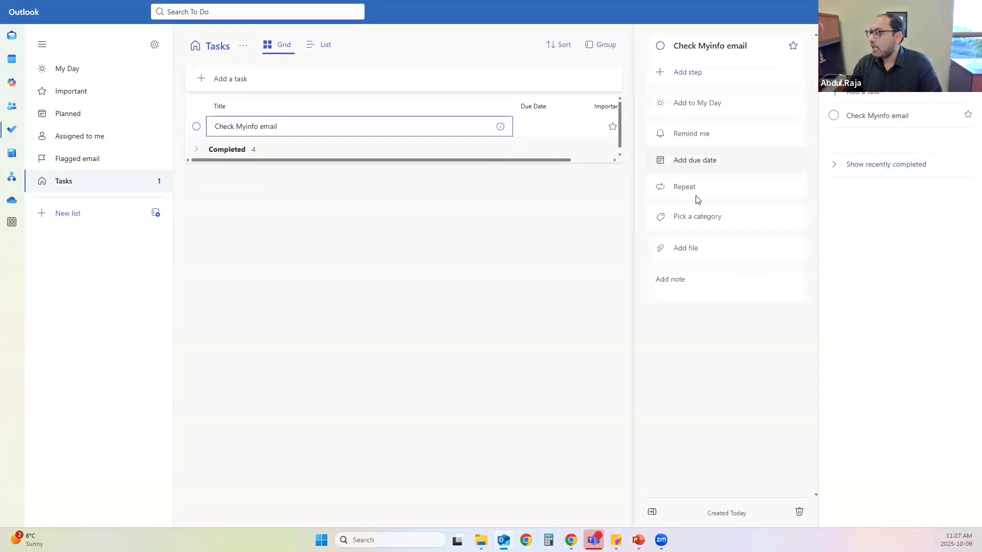
left_click(708, 161)
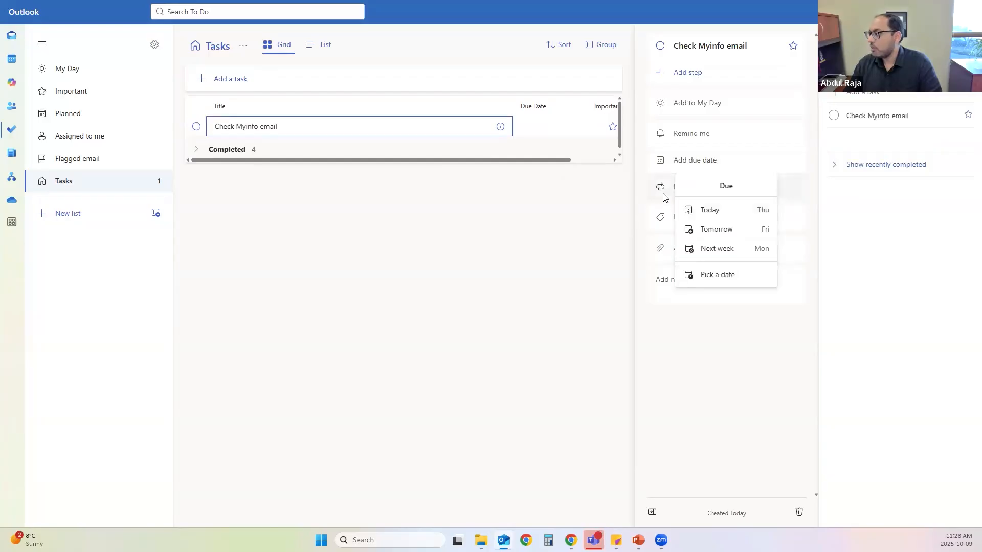
left_click(679, 193)
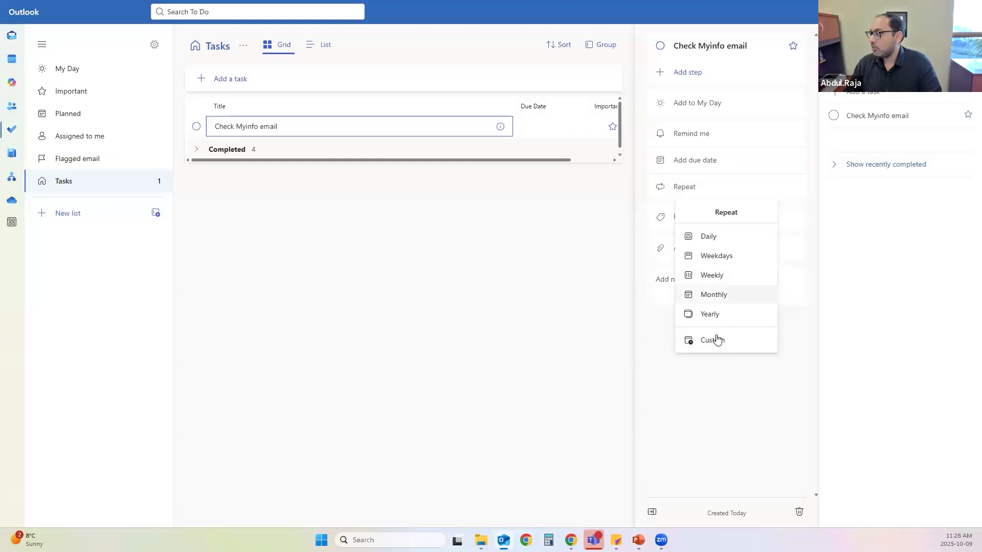
left_click(711, 276)
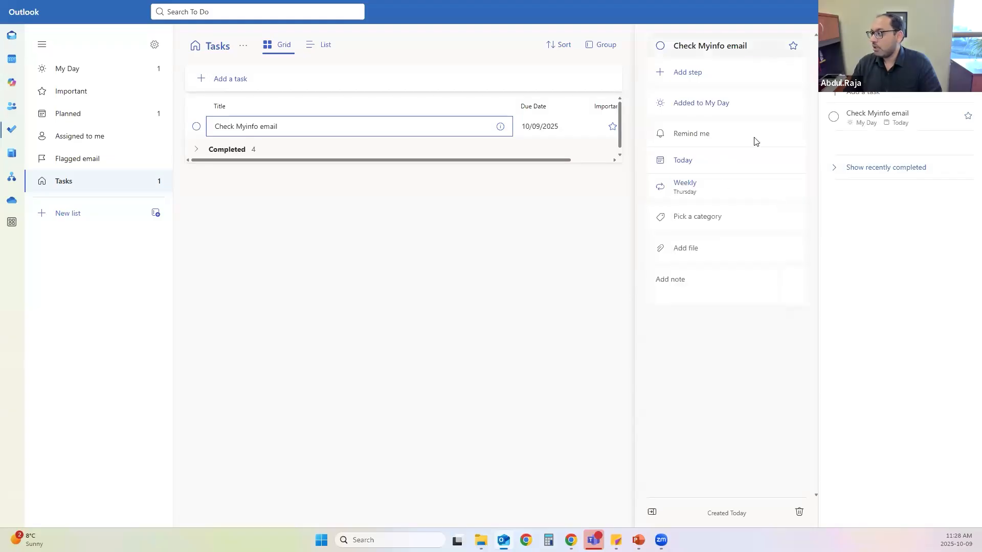
left_click(676, 162)
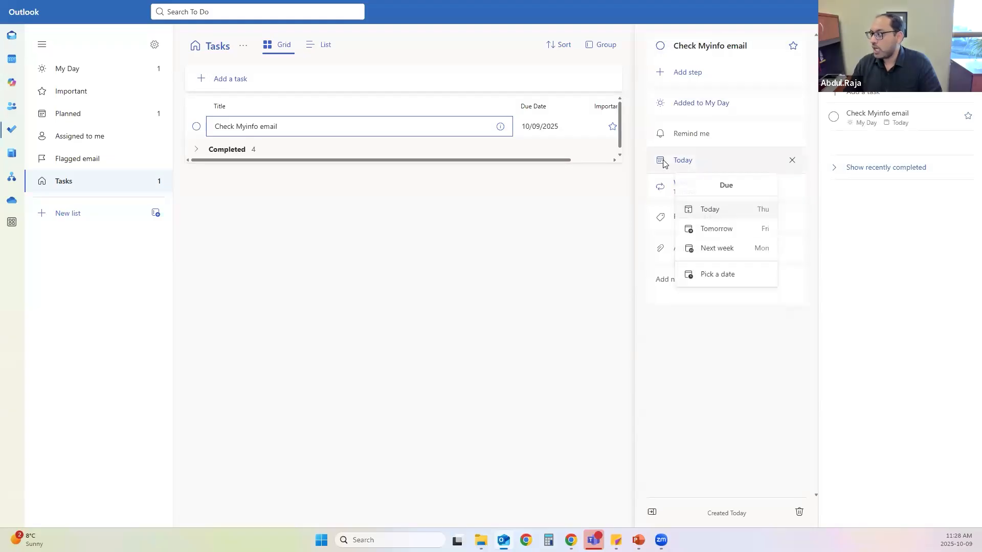
left_click(717, 274)
left_click(754, 238)
left_click(729, 308)
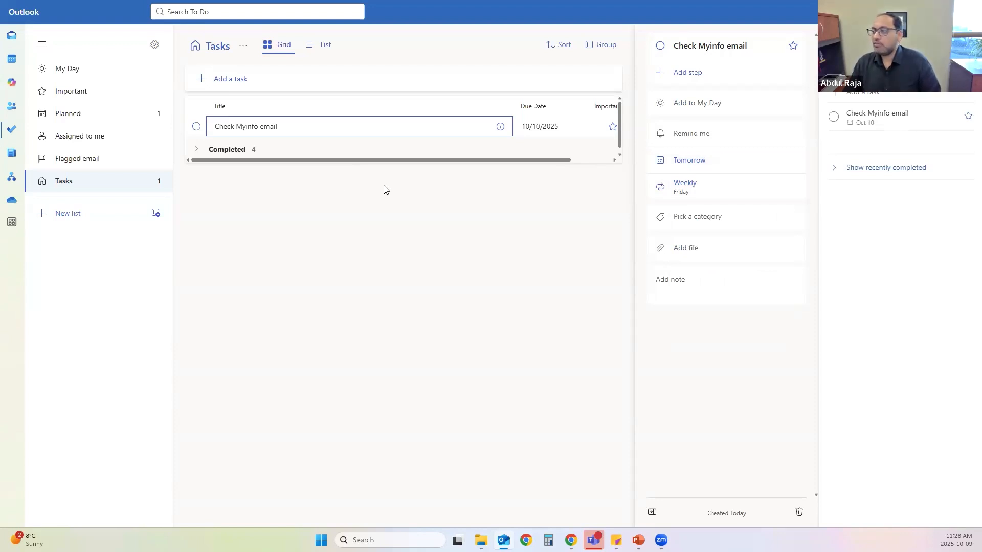
Close and reopen the task details, then go back to the Mail inbox
left_click(653, 513)
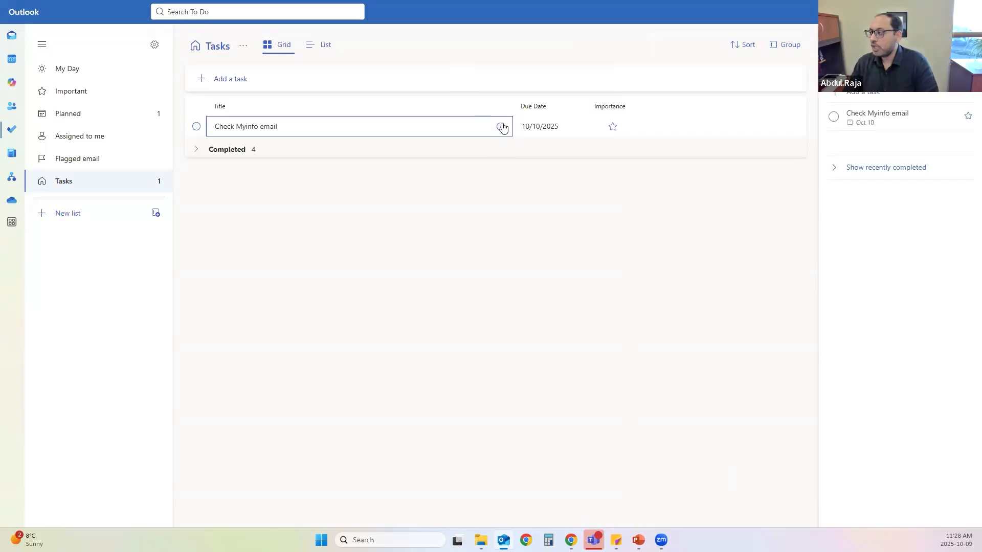
left_click(499, 126)
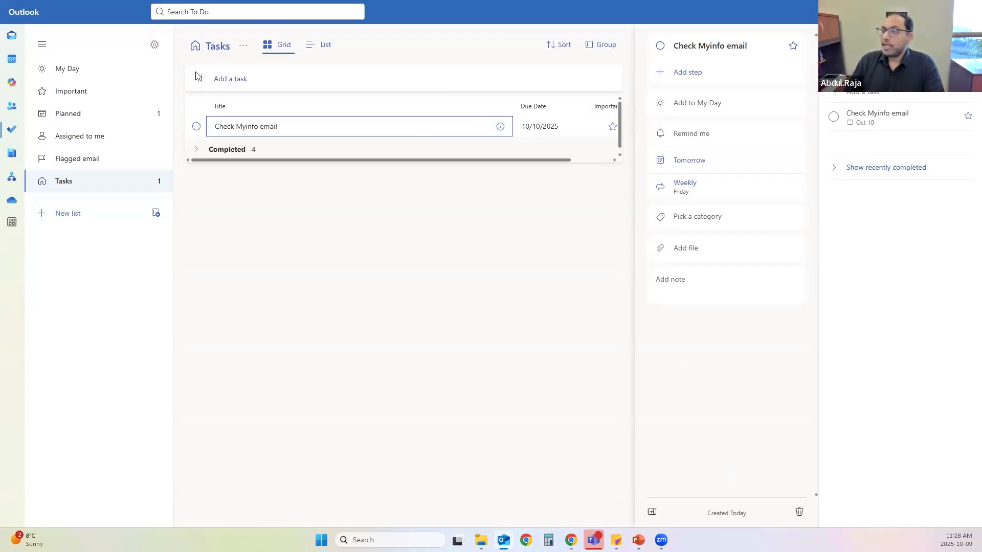
left_click(12, 34)
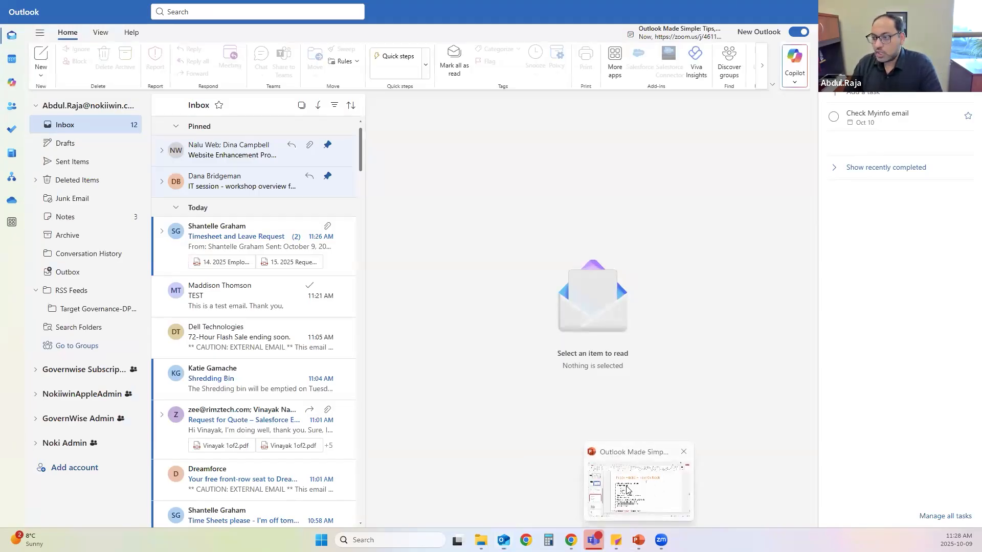
left_click(629, 490)
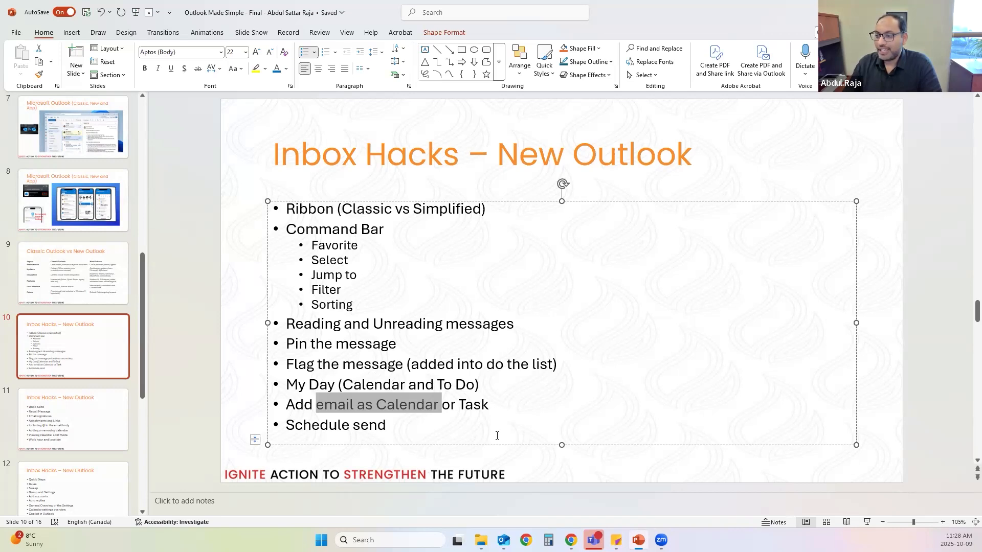
left_click(351, 426)
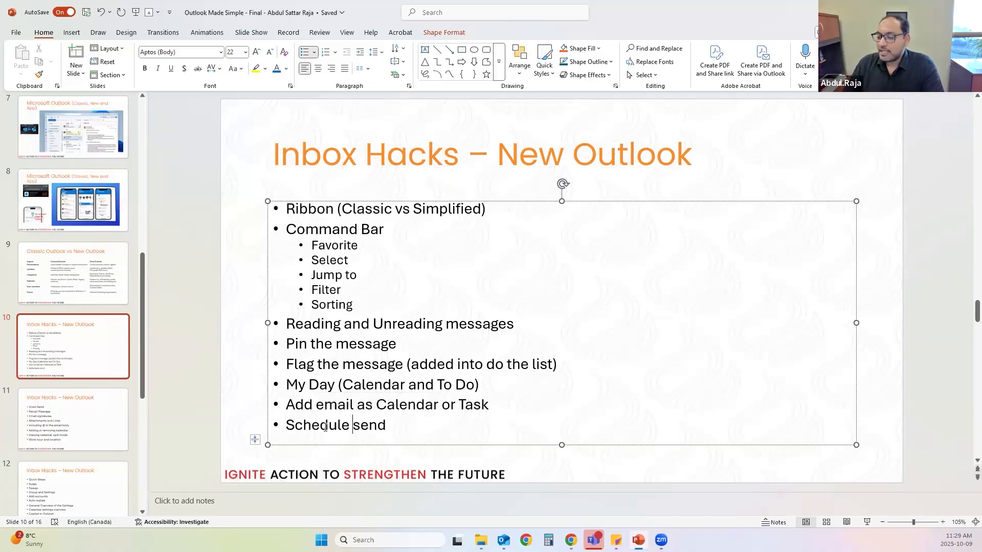
left_click(41, 330)
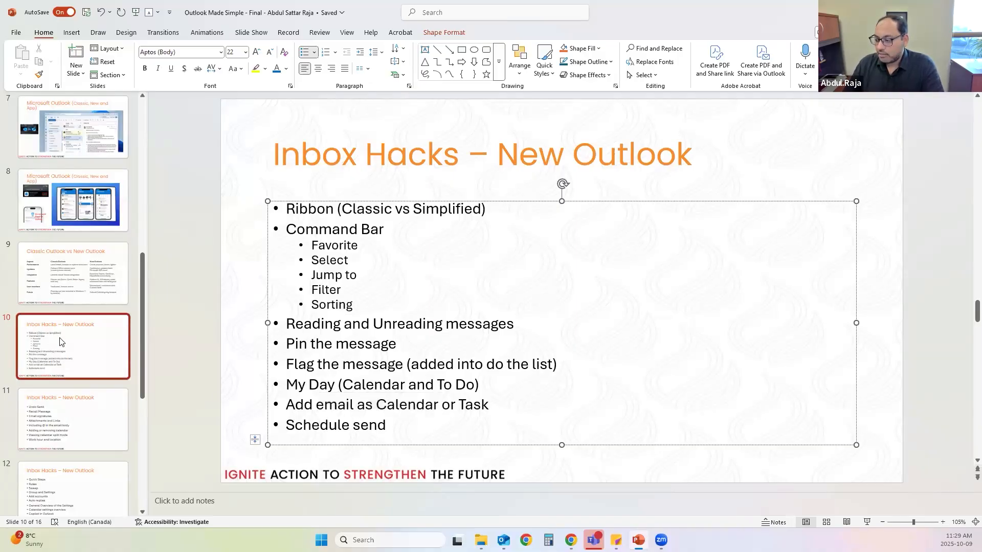
left_click(65, 427)
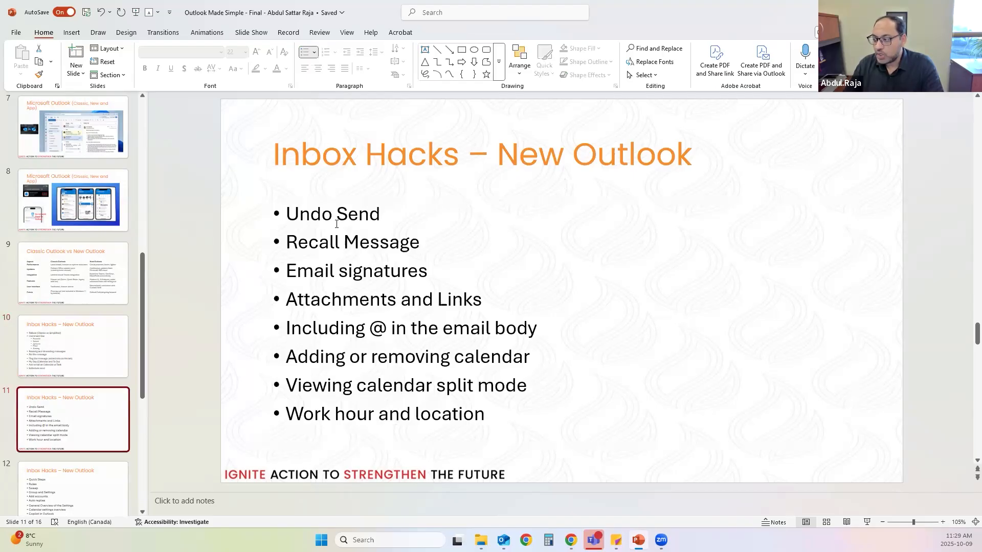
key("Up")
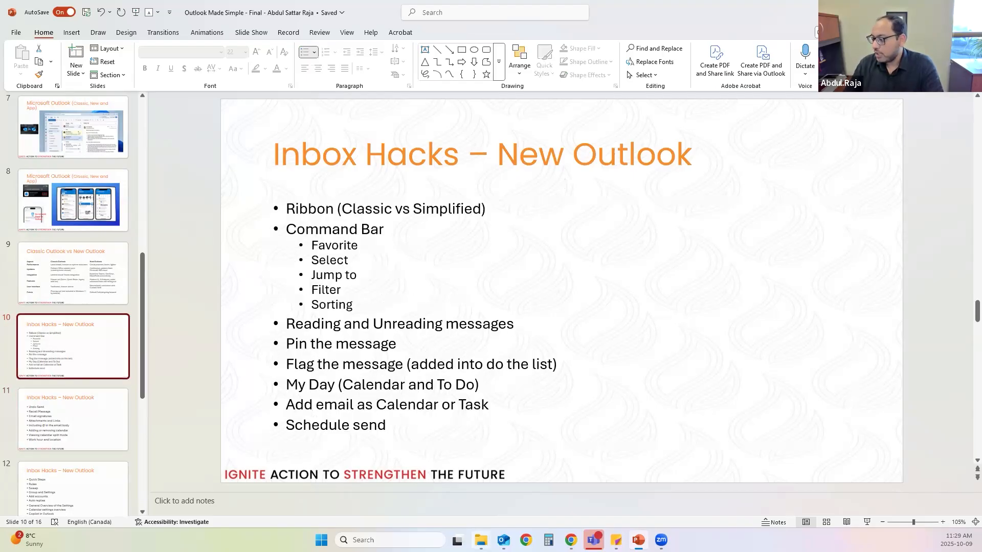
left_click(504, 540)
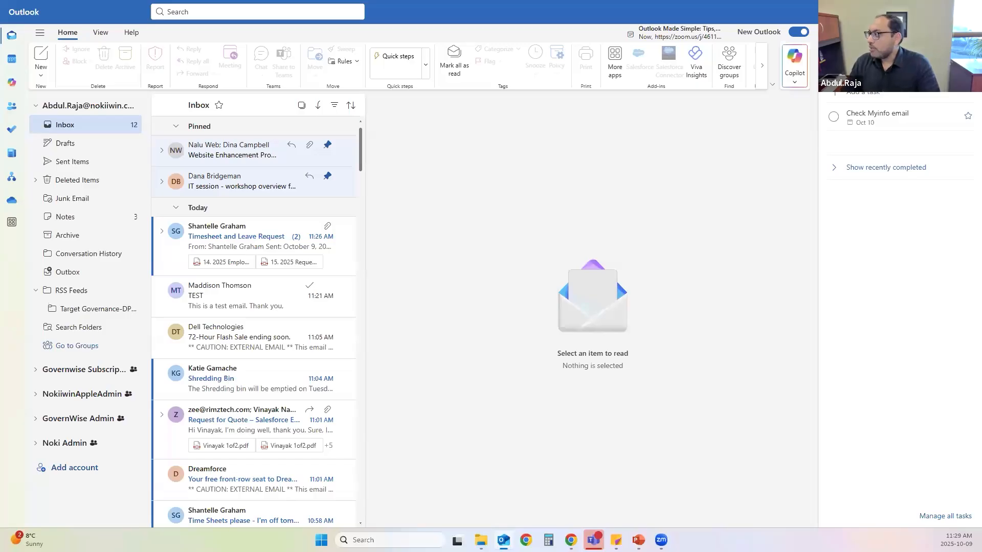
Close My Day and start a new email addressed to the suggested contact
left_click(967, 34)
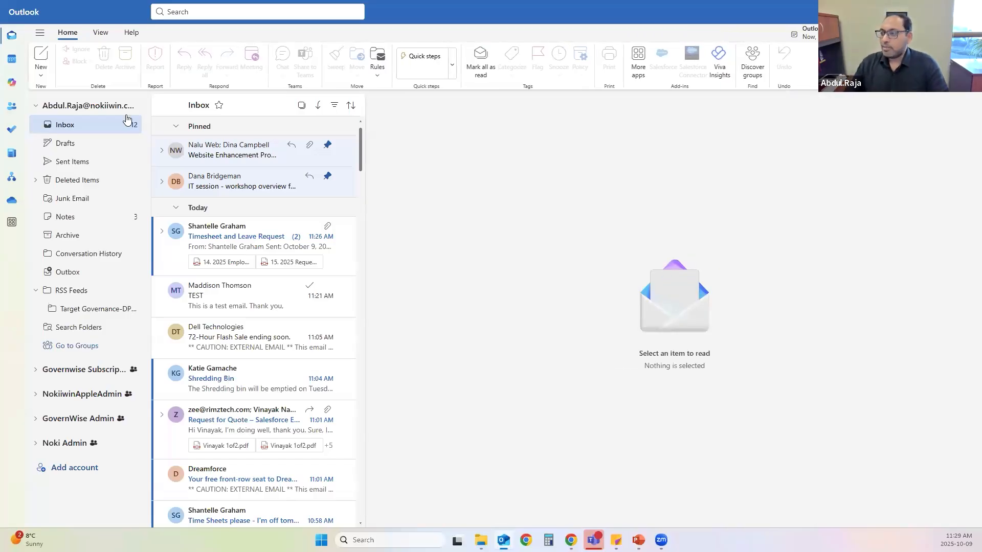
left_click(41, 53)
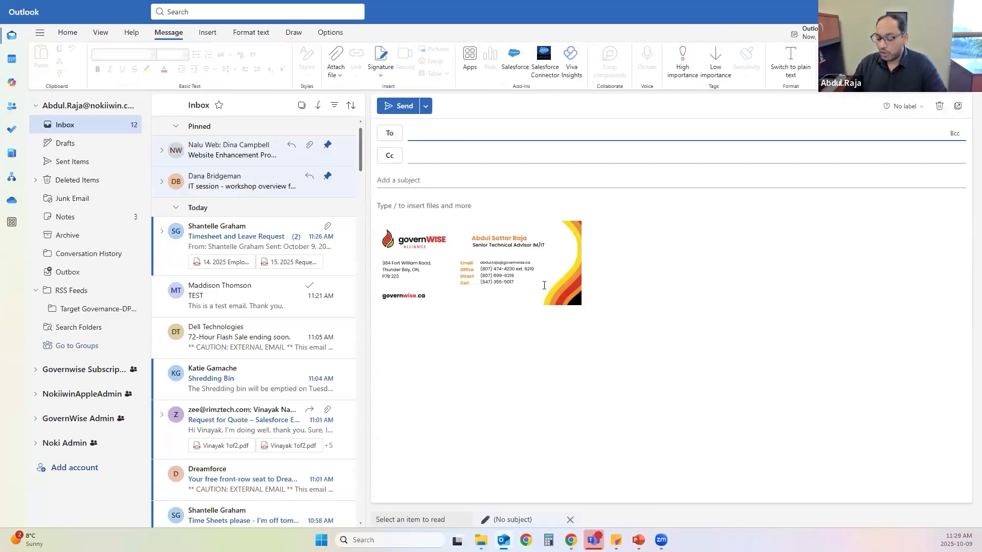
type("madd")
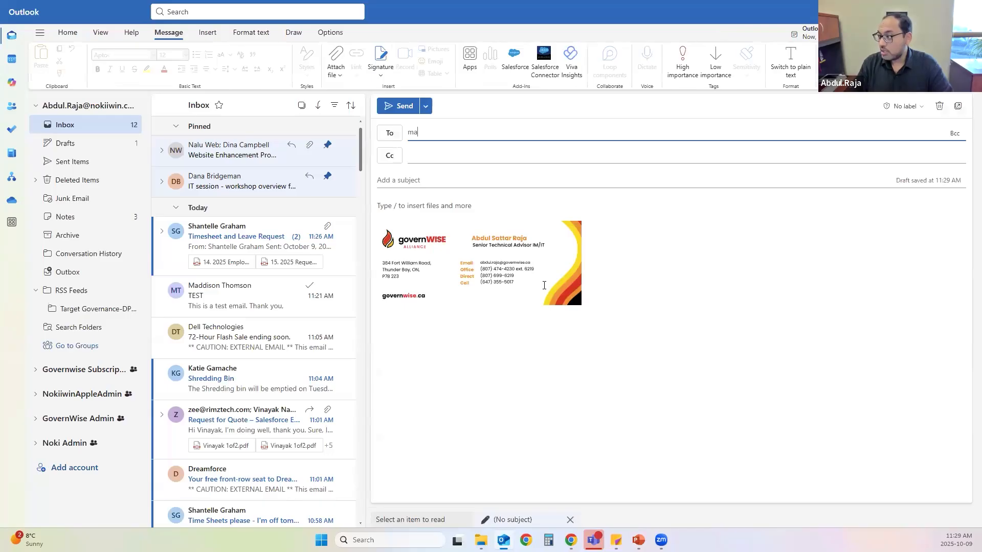
key("Return")
key("Tab")
key("Tab")
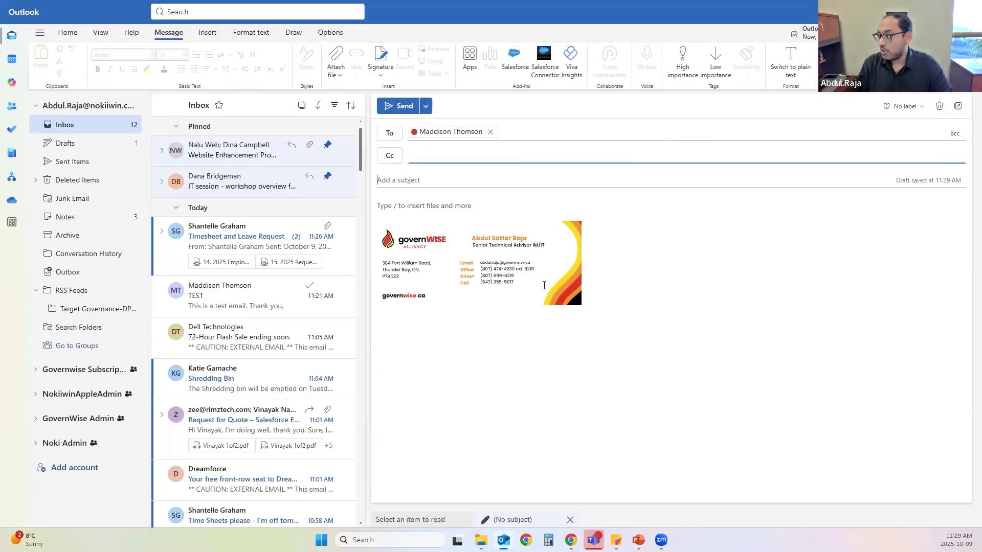
Type a greeting and change the subject from 'Slides for WEbinar' to 'Agenda for Workshop'
type("Slides")
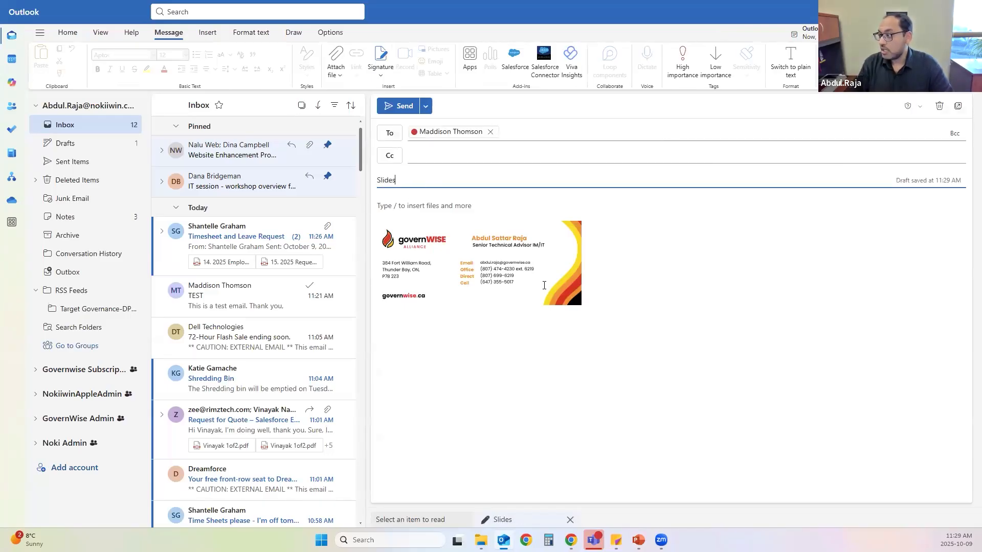
type(" for WEbinar")
key("Tab")
type("Hi Maddies")
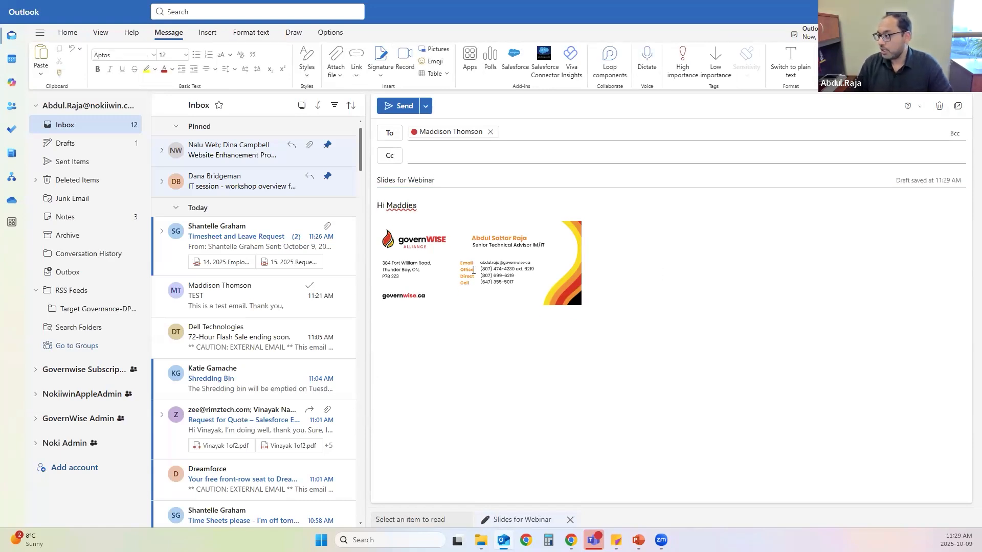
triple_click(448, 181)
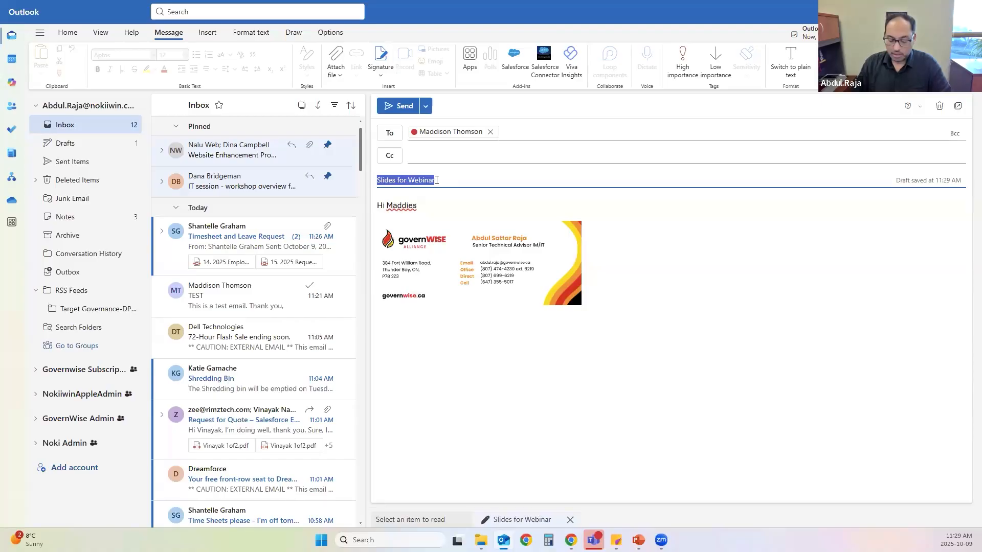
type("AG")
key("BackSpace")
type("genda for Workshop")
key("Tab")
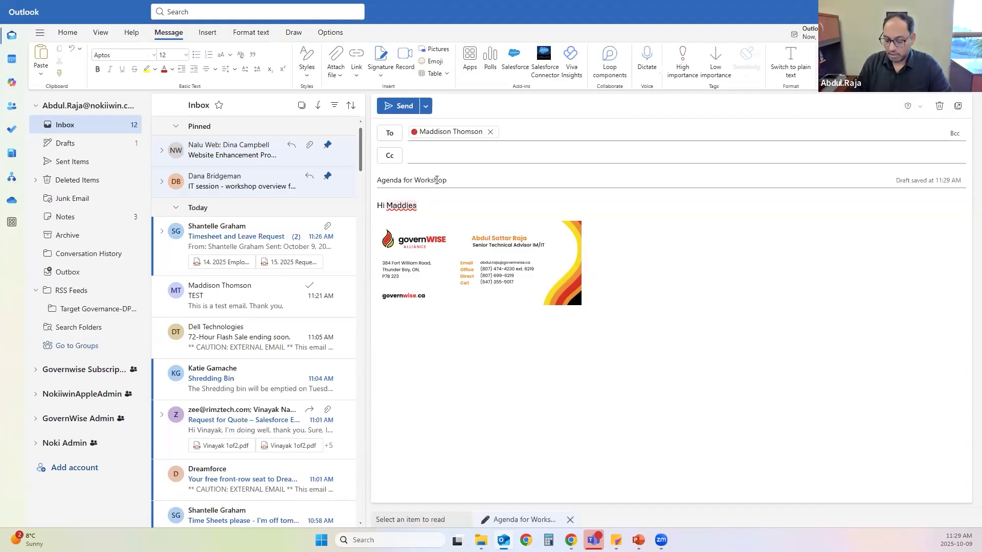
Write the body: 'can you please share the agenda fo workshop.', 'Thanks' and a first-name sign-off
key("Return")
key("BackSpace")
key("BackSpace")
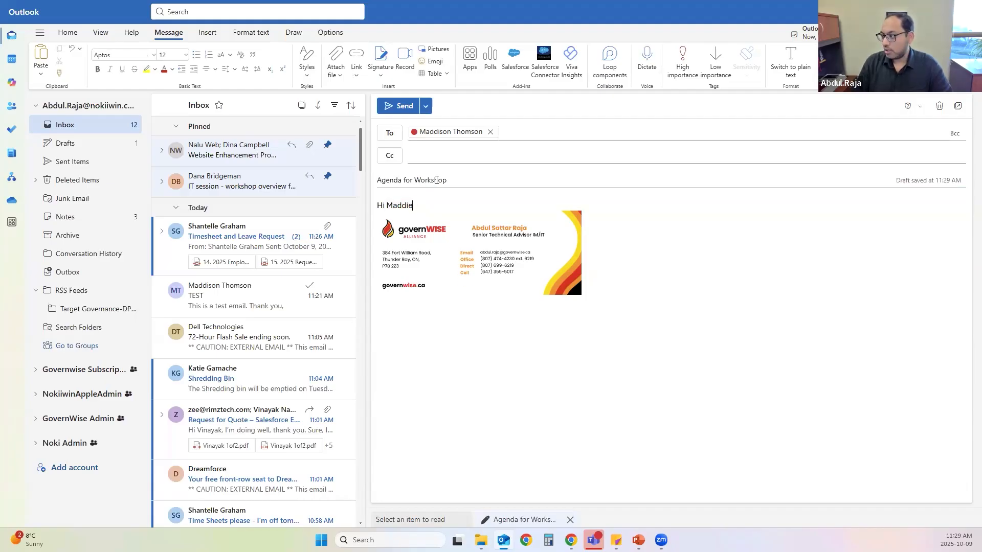
type(",")
key("Return")
key("Return")
type("can ")
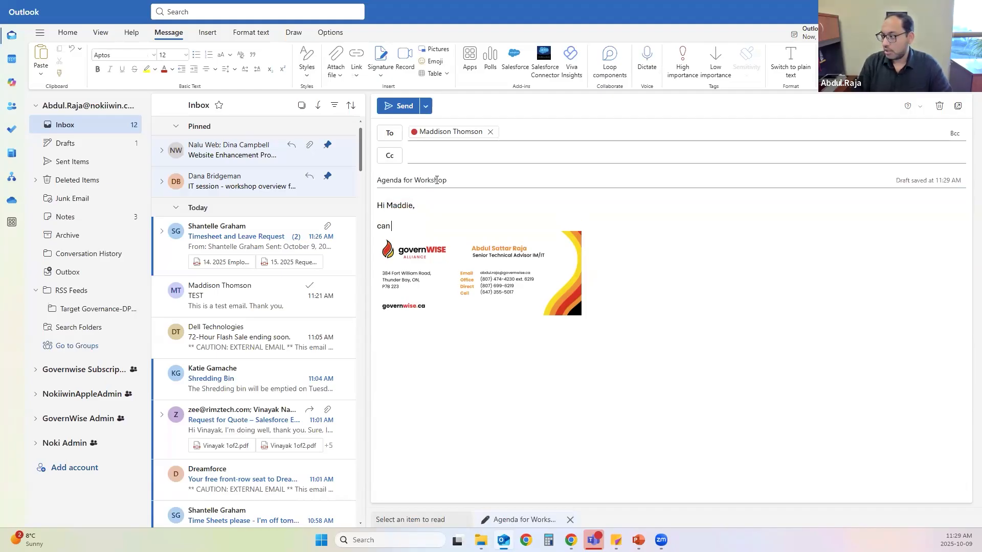
type("you please share ")
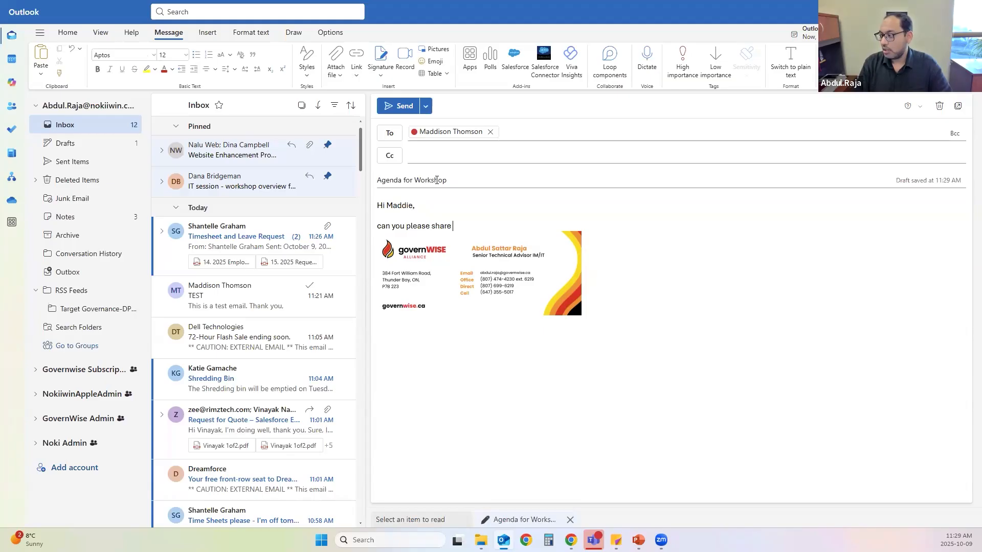
type("the agenda fo workshop.")
key("Return")
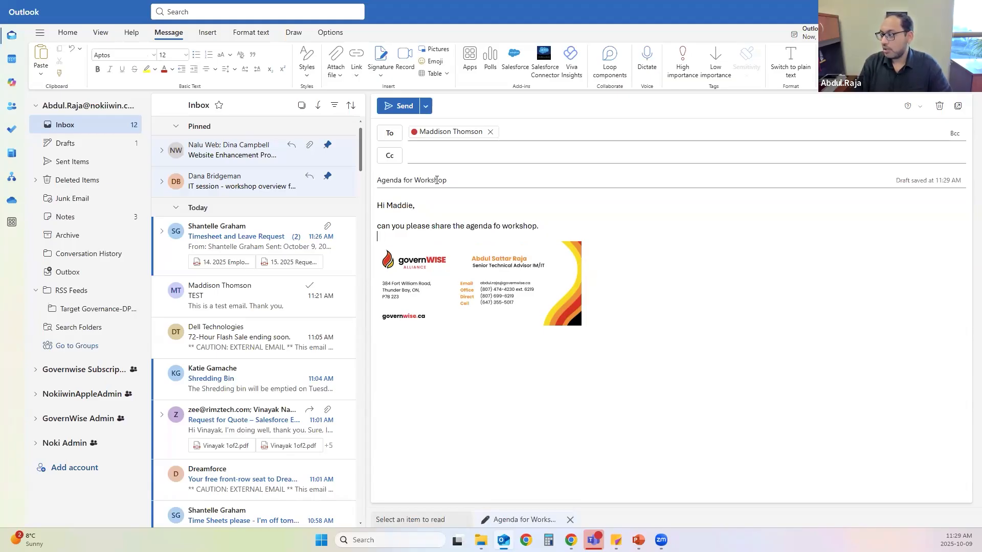
type("Thanks")
key("Return")
type("Abdul")
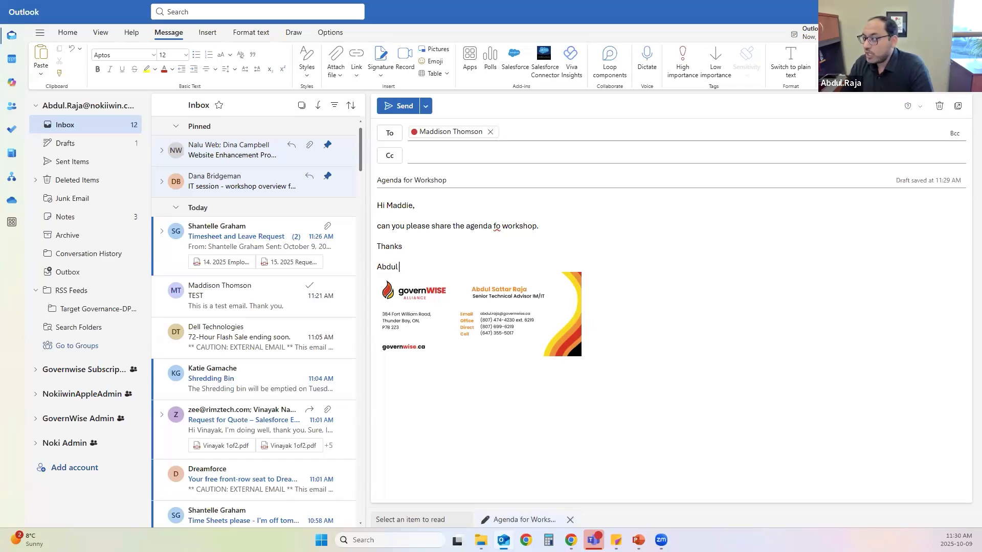
Choose a custom scheduled send date of Friday, October 17 for the agenda email
left_click(426, 108)
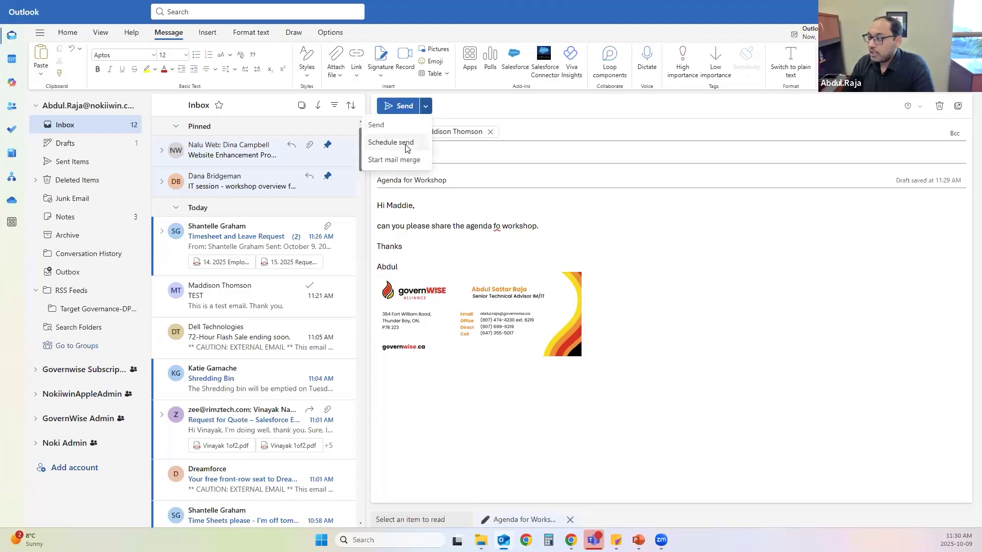
left_click(406, 146)
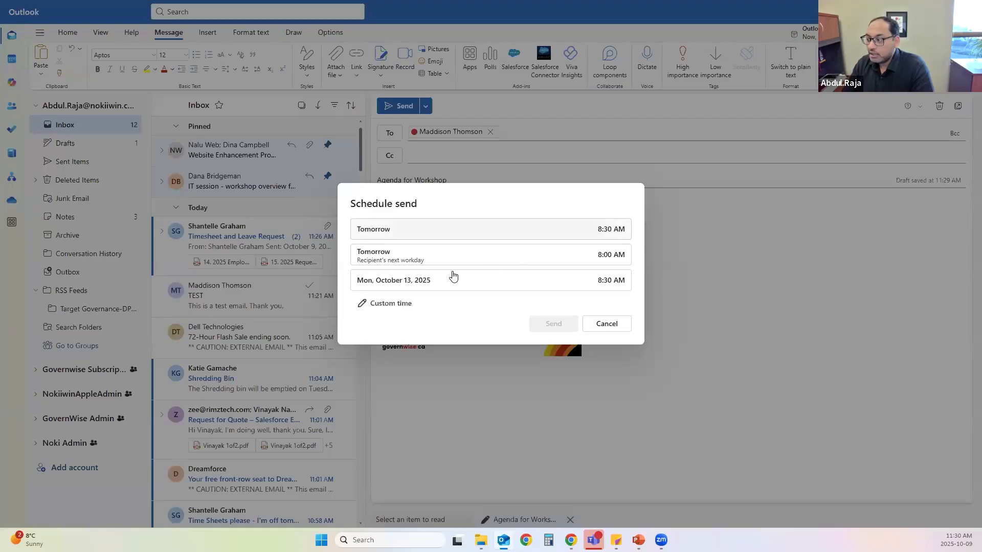
left_click(390, 303)
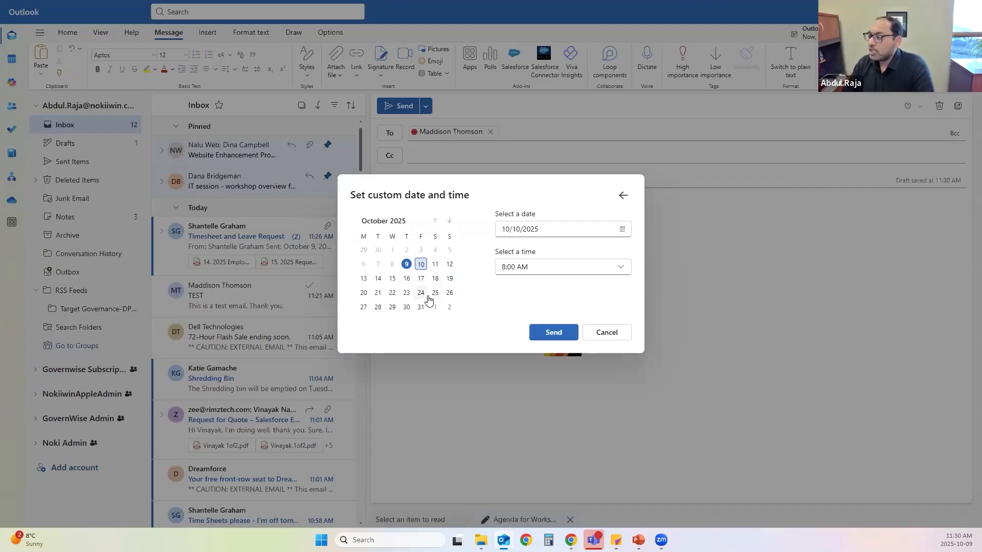
left_click(421, 279)
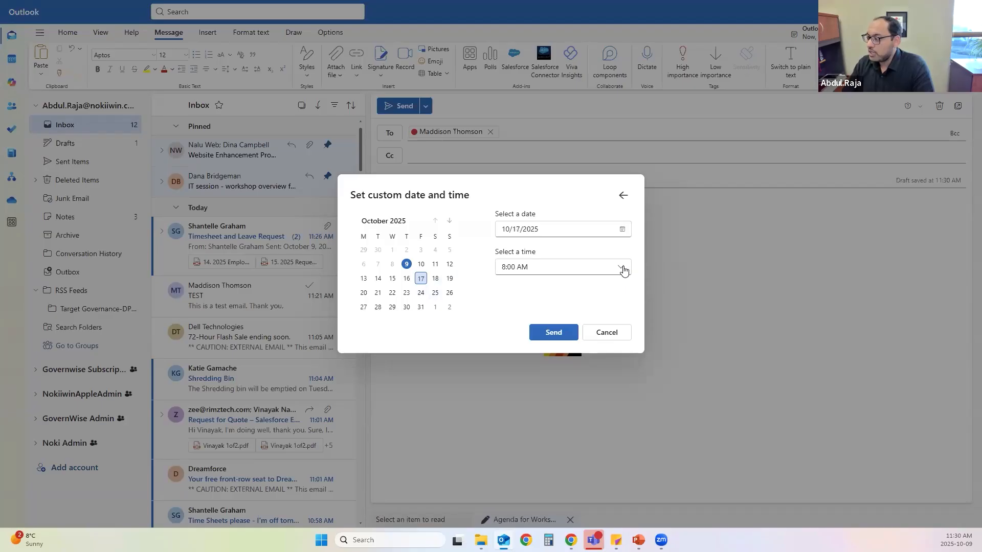
Set the delivery time to 9:11 AM and schedule the email
left_click(621, 268)
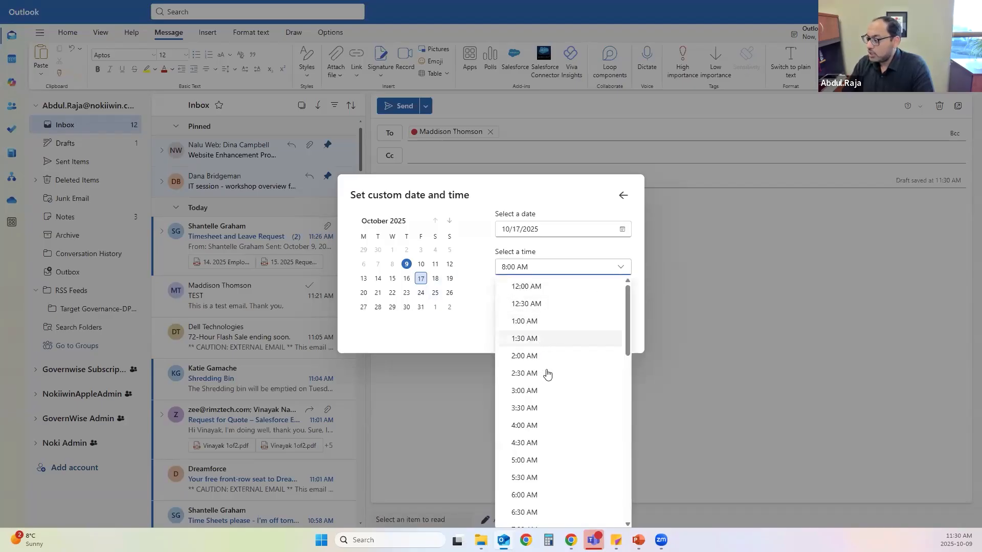
scroll(546, 376, "down", 8)
scroll(546, 377, "up", 4)
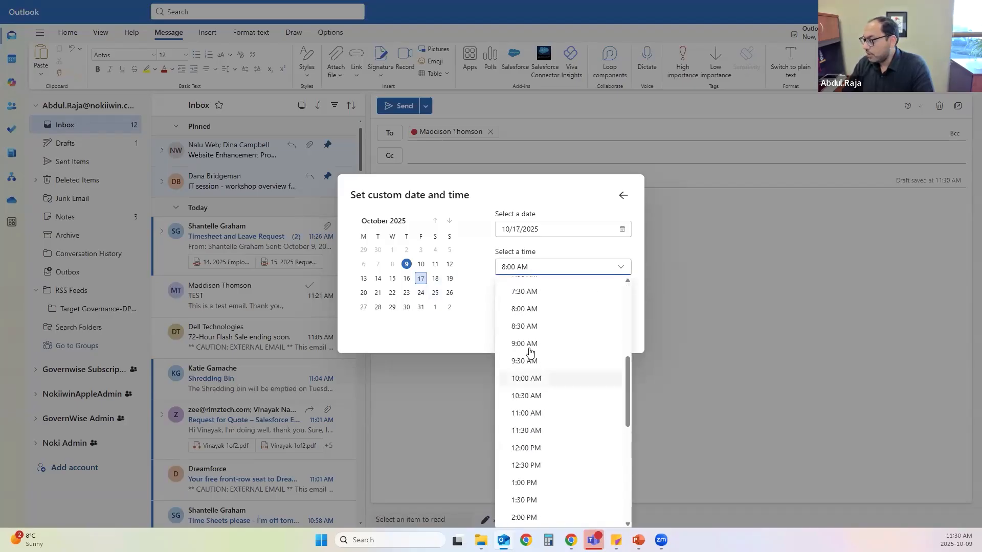
left_click(530, 351)
left_click(515, 270)
key("BackSpace")
key("BackSpace")
type("11")
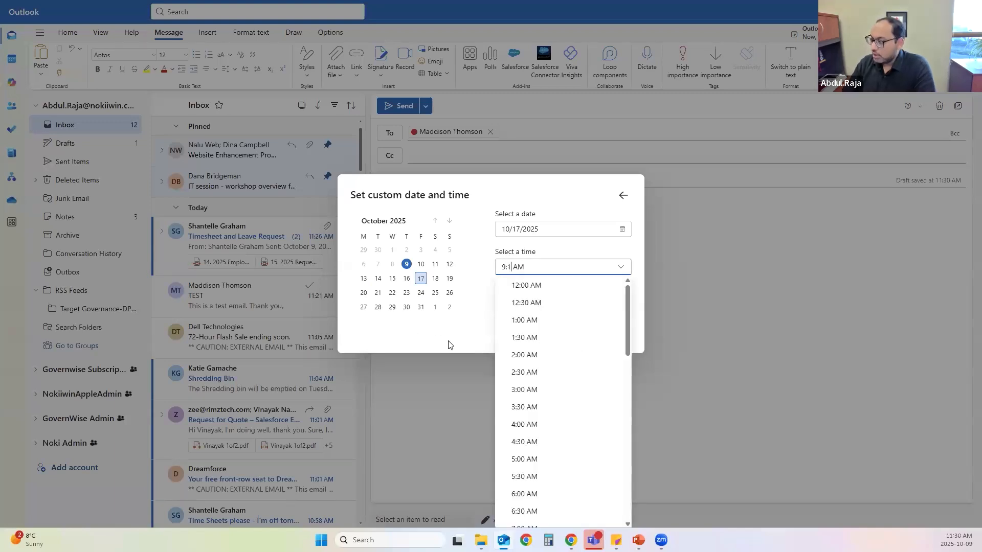
left_click(451, 345)
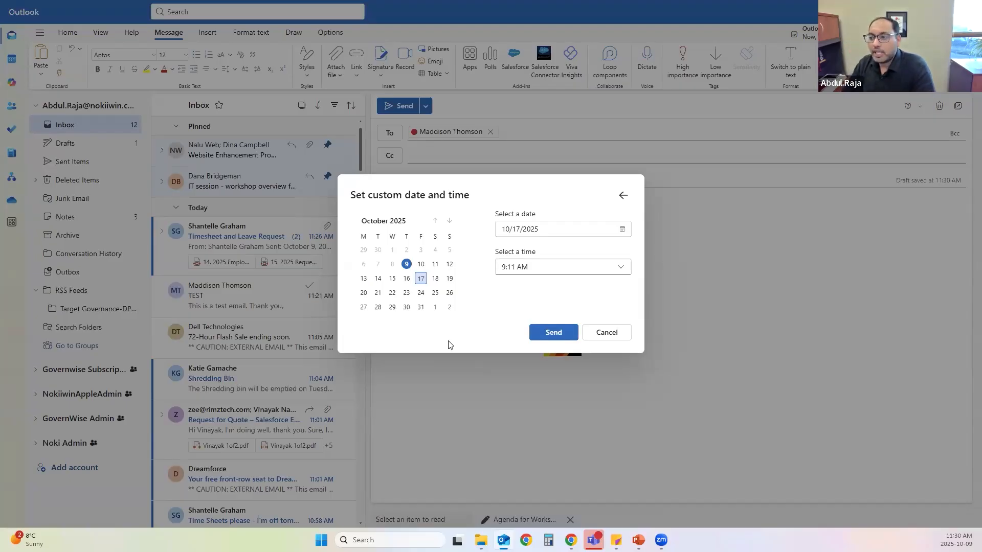
left_click(547, 332)
left_click(548, 330)
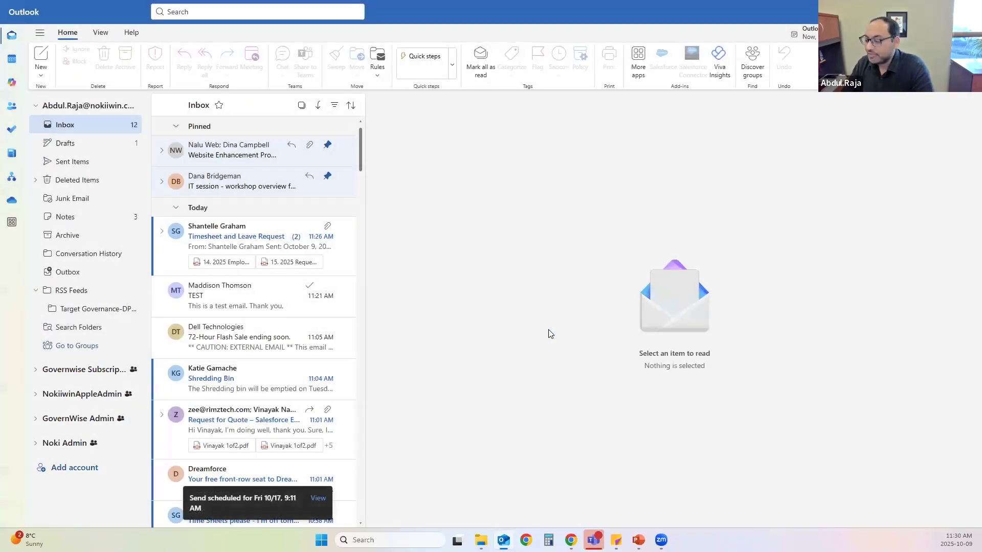
Open the 72-Hour Flash Sale email, then switch to the presentation
left_click(231, 301)
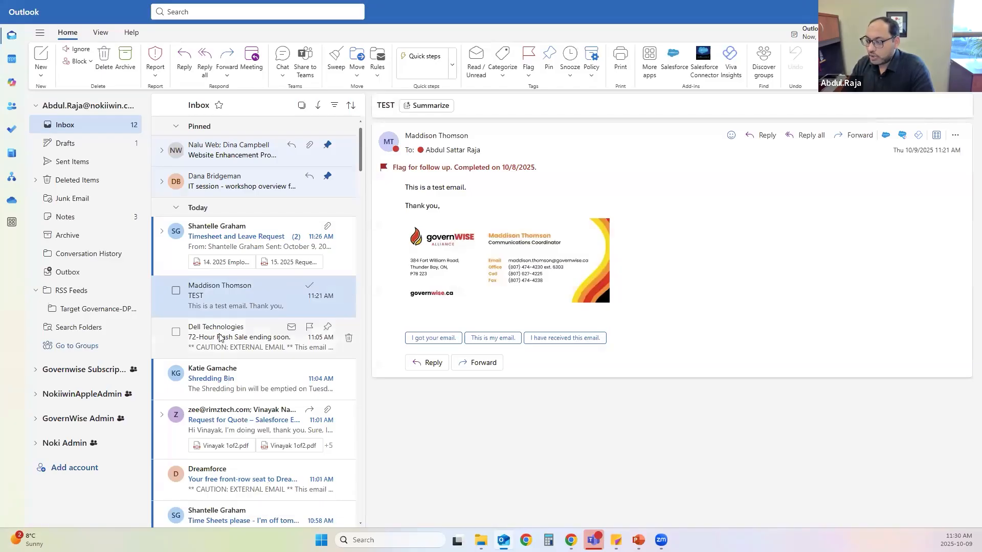
left_click(260, 327)
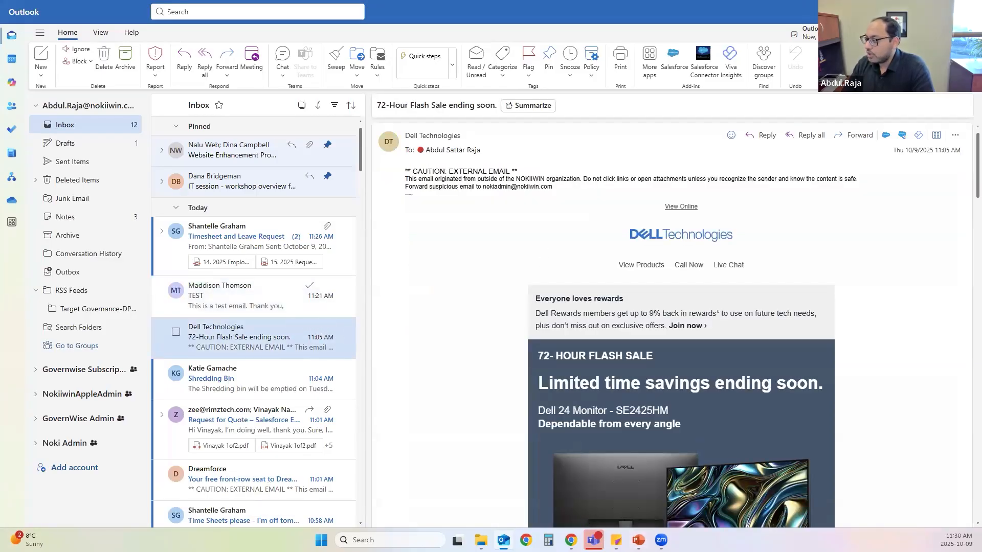
key("alt+Tab")
Go to slide 11 and highlight the Undo Send bullet, then return to Outlook
left_click(346, 425)
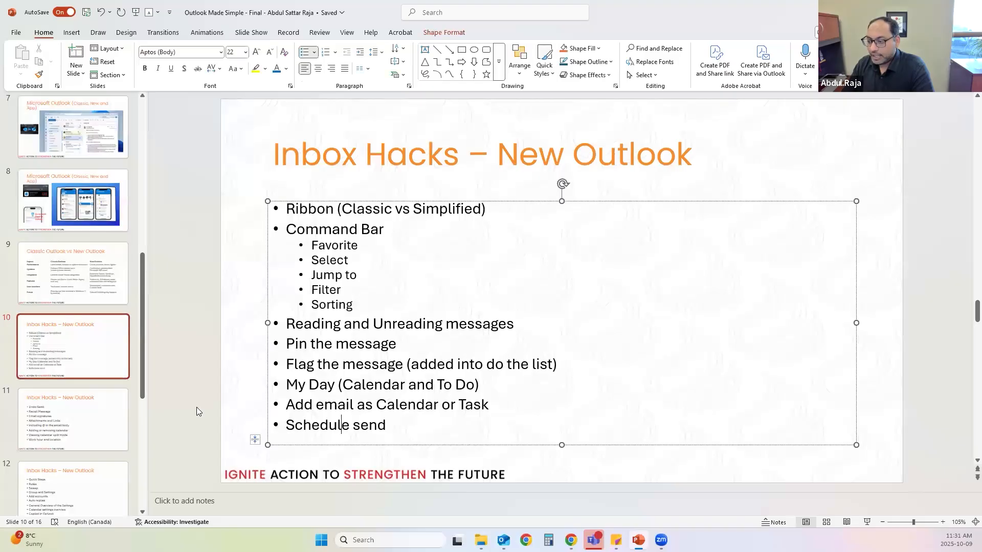
left_click(80, 409)
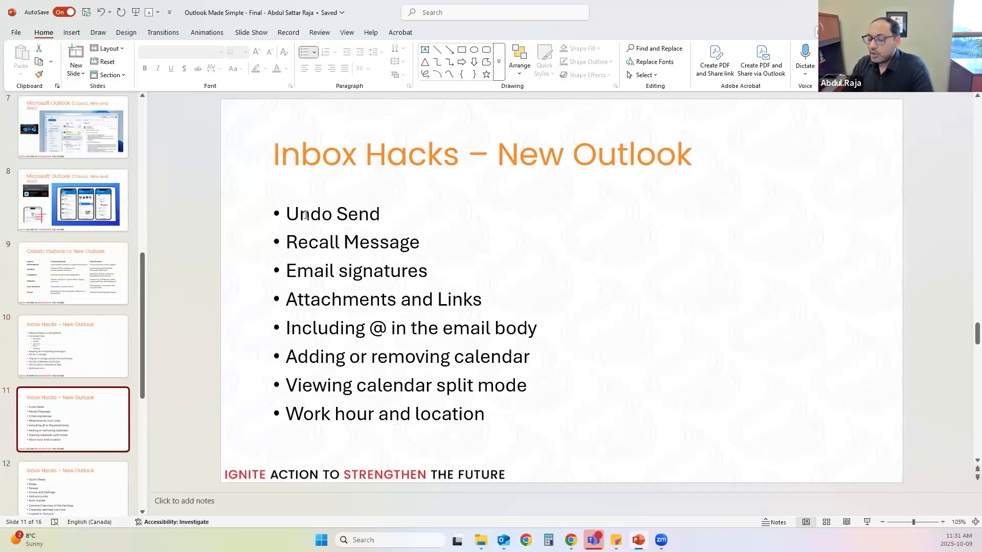
left_click_drag(288, 213, 371, 218)
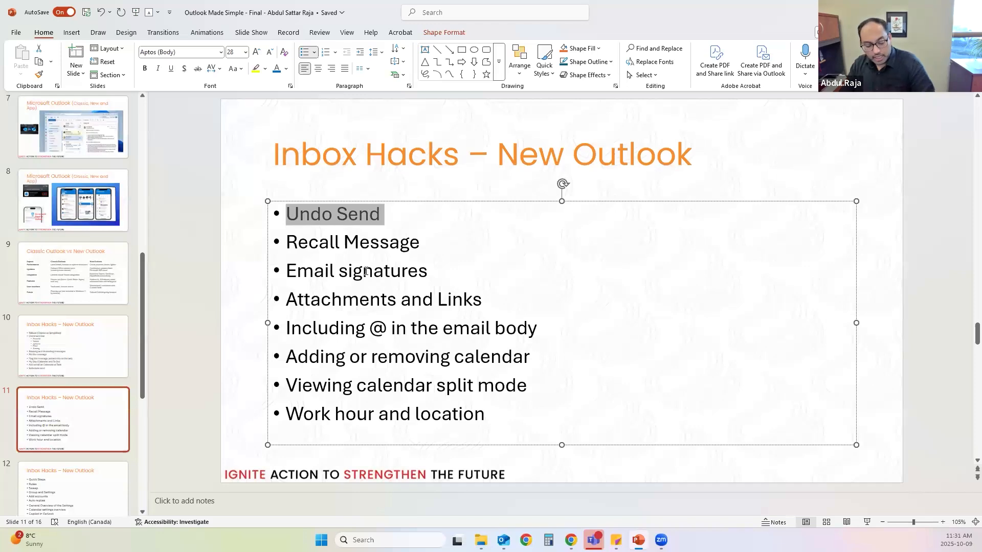
key("alt+Tab")
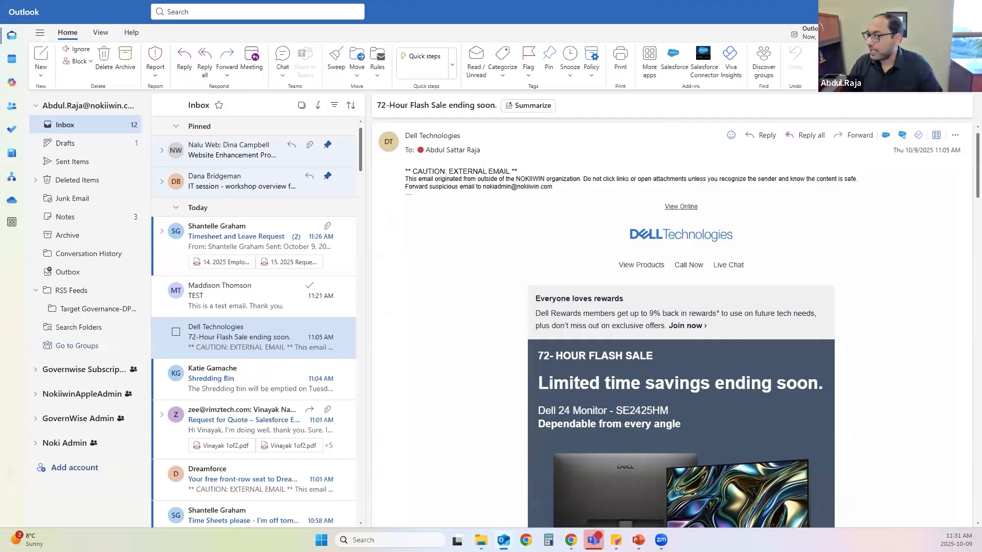
Set the Undo send delay under Mail > Compose and reply to 10 seconds, save, and close Settings
left_click(892, 12)
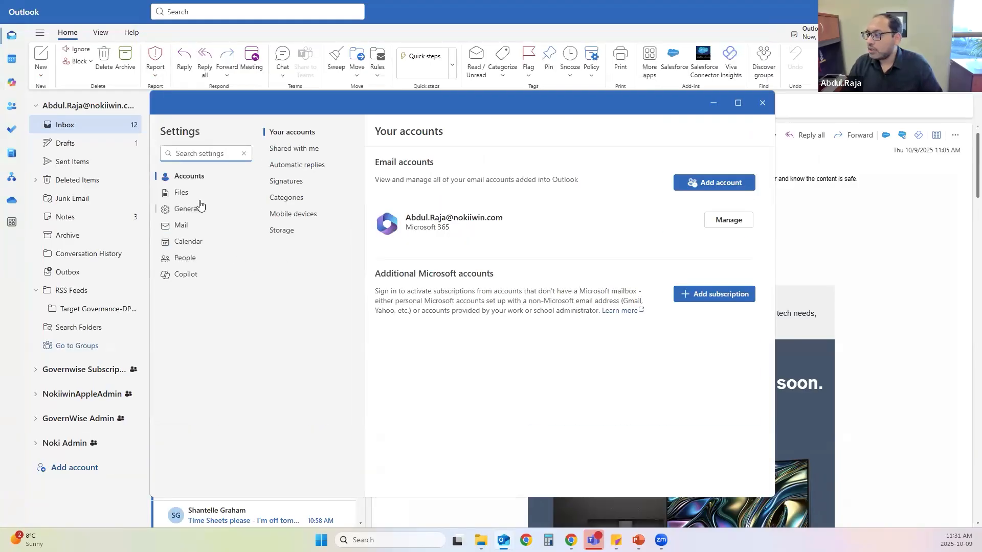
left_click(189, 225)
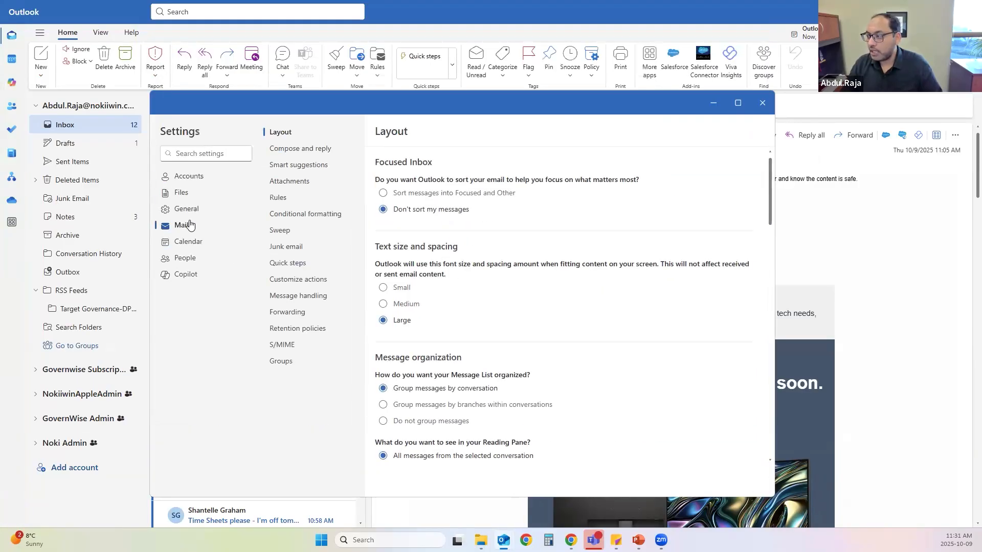
left_click(300, 149)
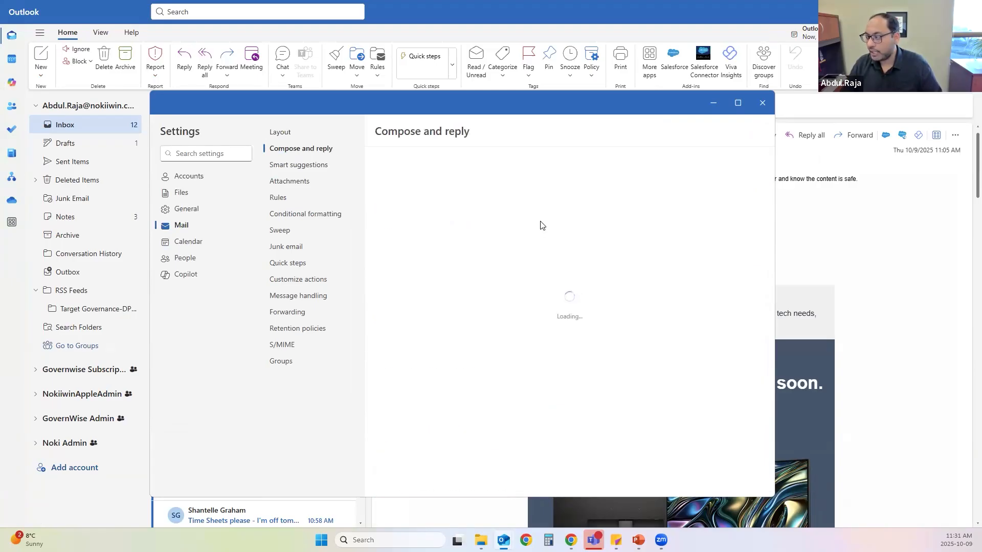
scroll(528, 283, "down", 10)
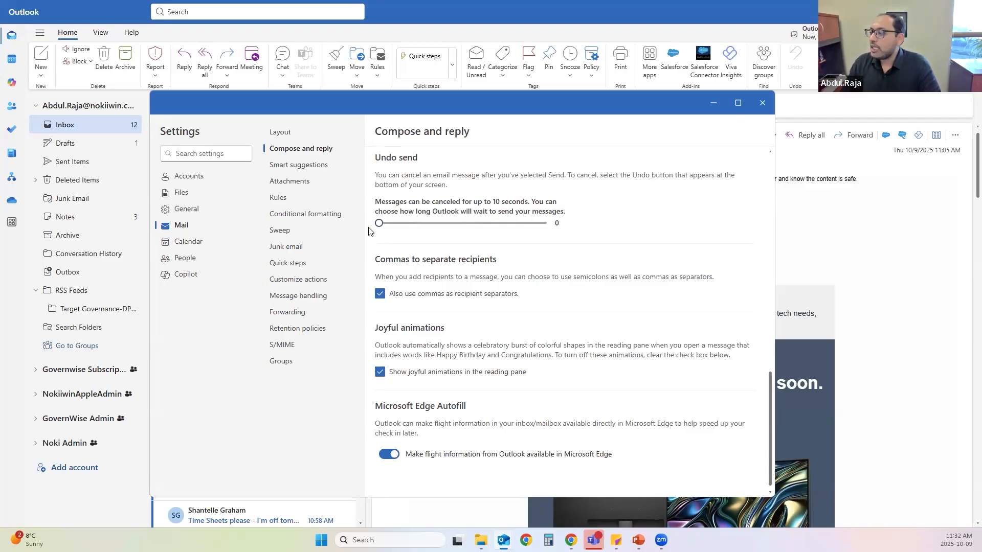
left_click_drag(379, 223, 551, 224)
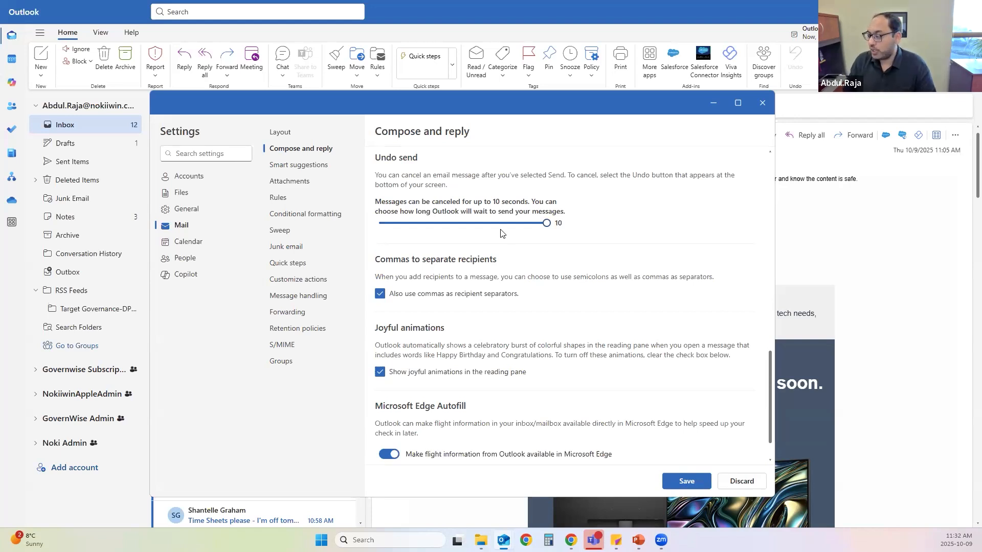
left_click(685, 480)
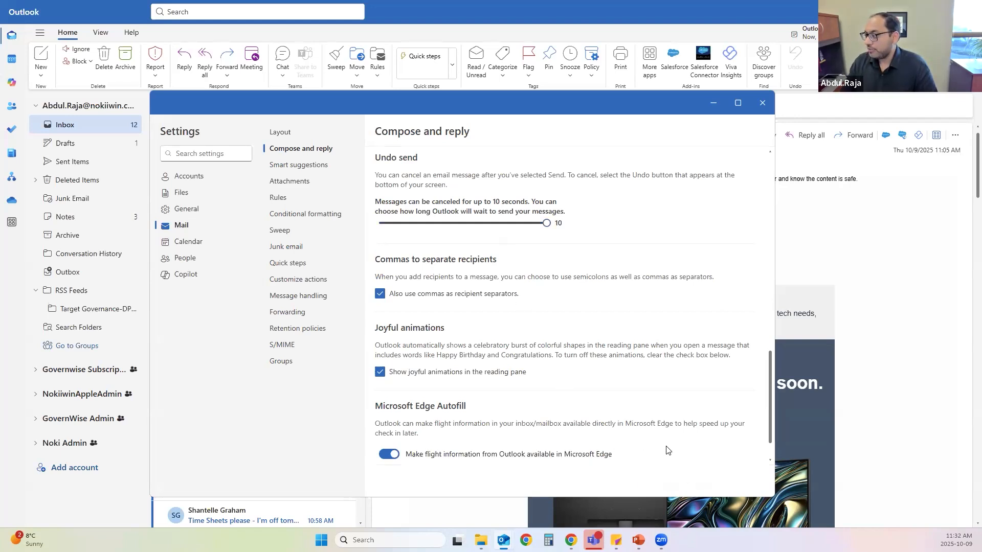
left_click(761, 103)
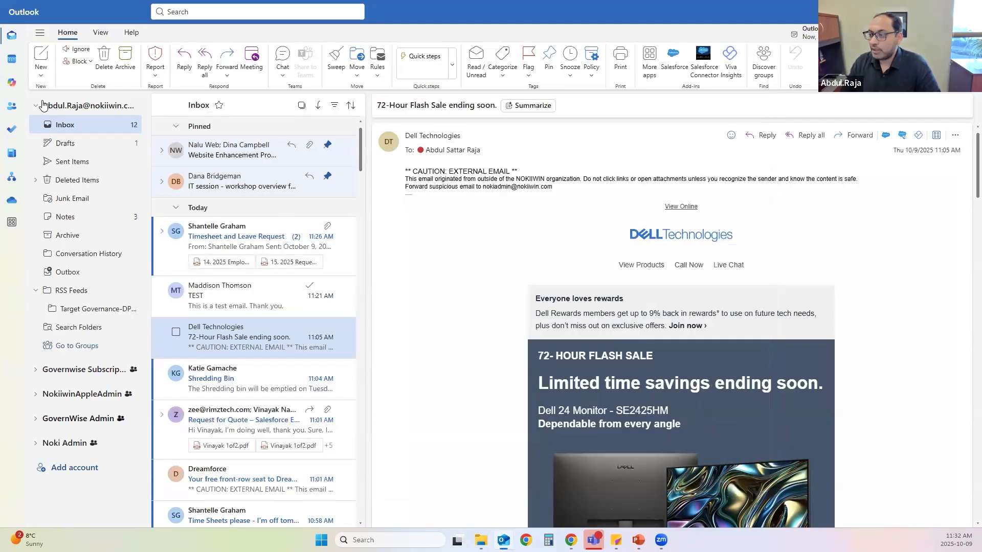
Write a new 'Test 2' email reading 'Hello again,' to a suggested contact, send it, then undo the send
left_click(41, 57)
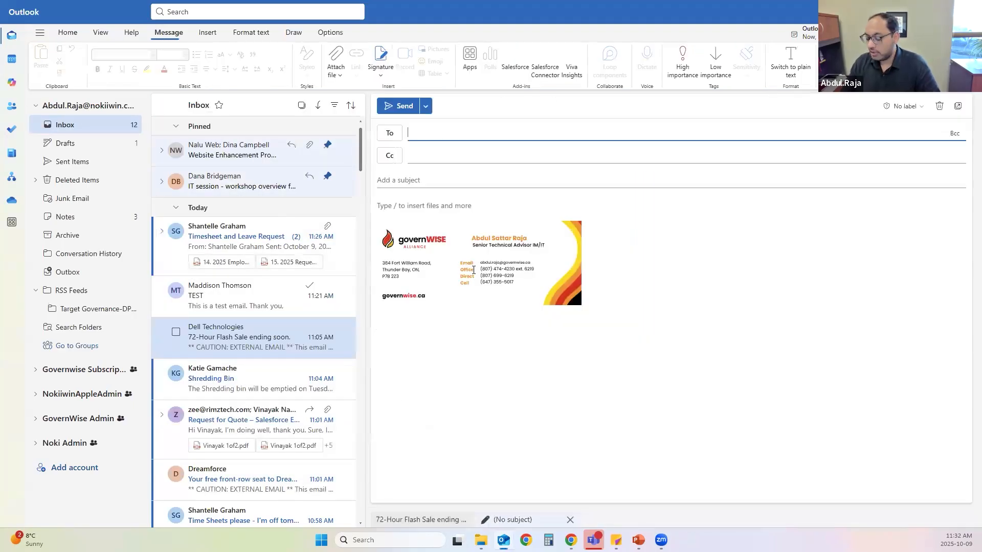
type("madd")
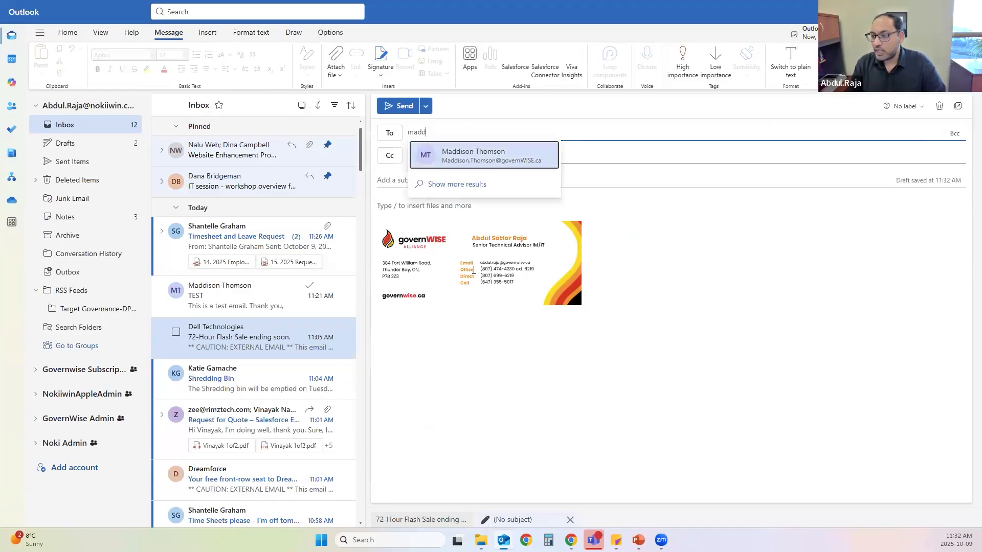
key("Return")
key("Tab")
key("Tab")
type("Test")
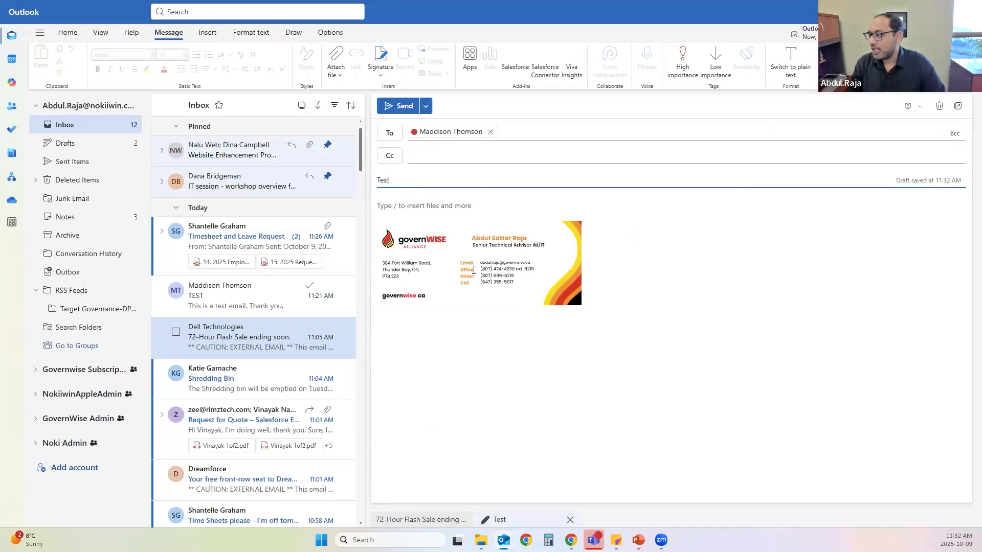
type(" 2")
key("Tab")
type("Hello again,")
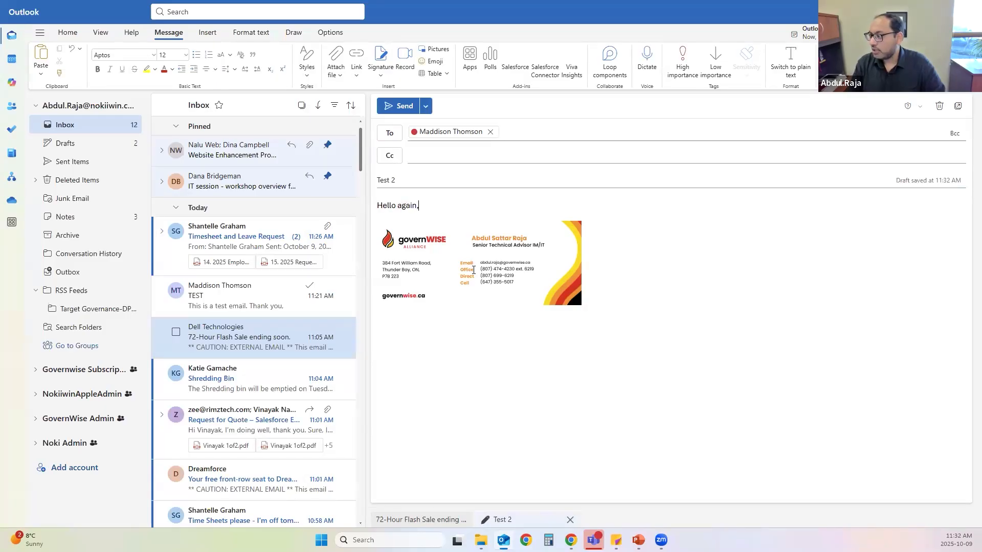
key("Return")
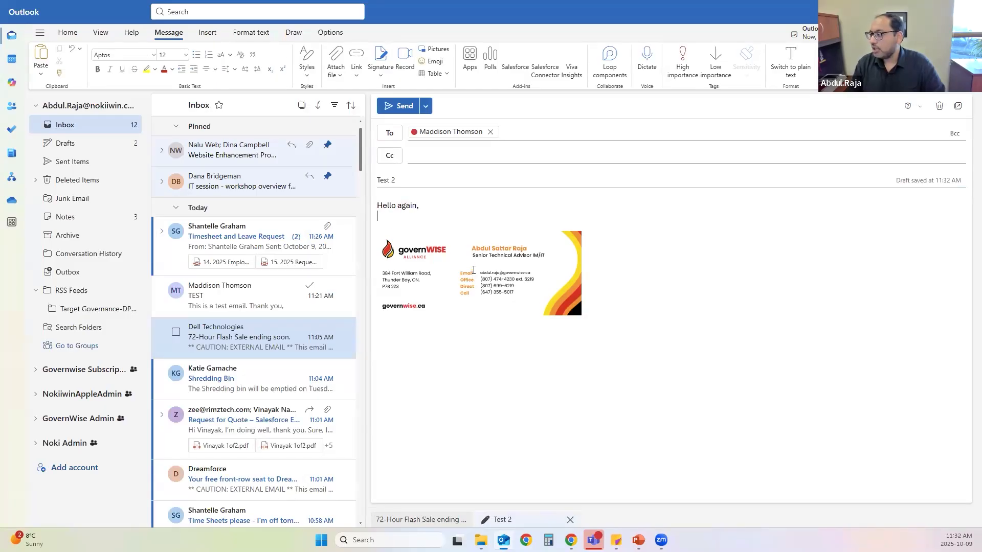
left_click(401, 108)
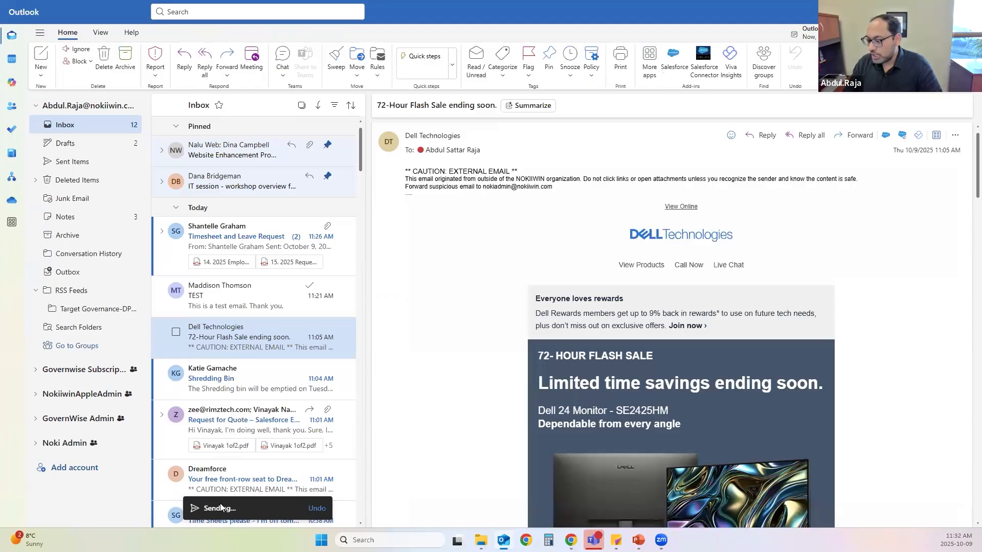
left_click(316, 508)
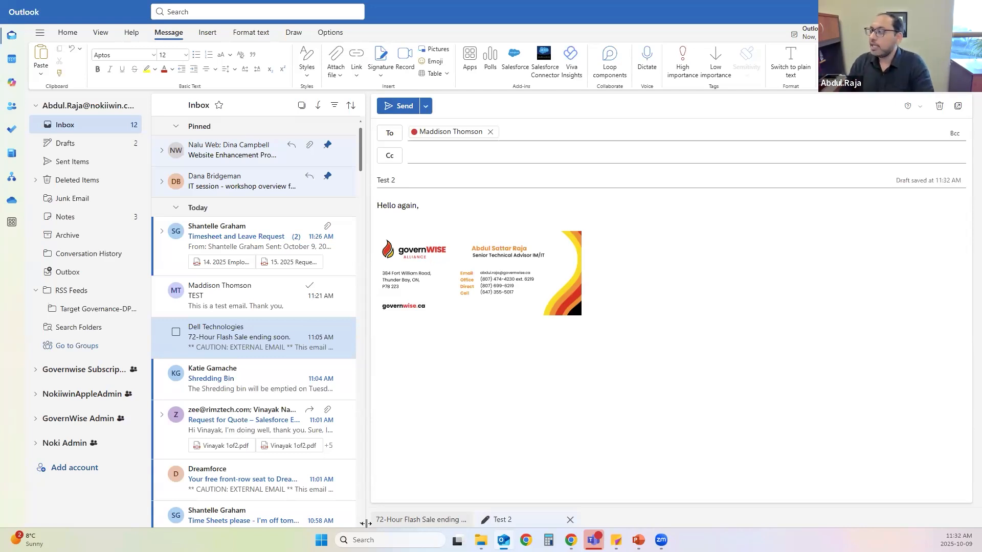
Add a second contact as Cc and send the Test 2 email again
left_click(435, 153)
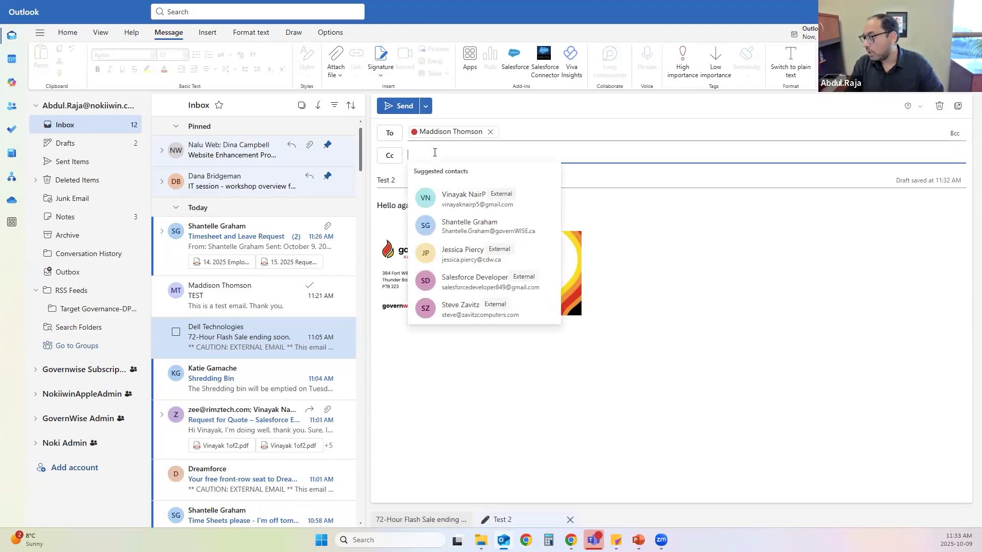
type("sattar")
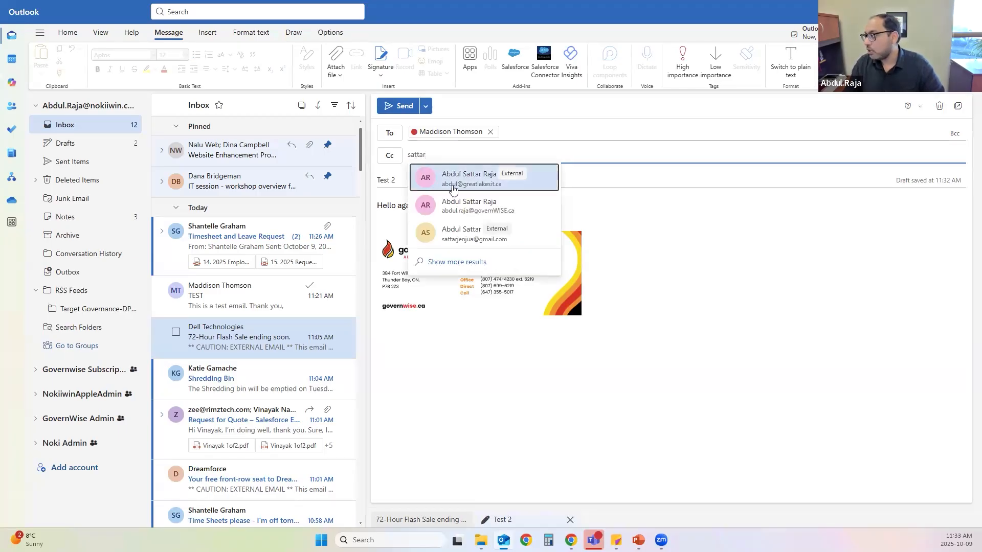
left_click(467, 238)
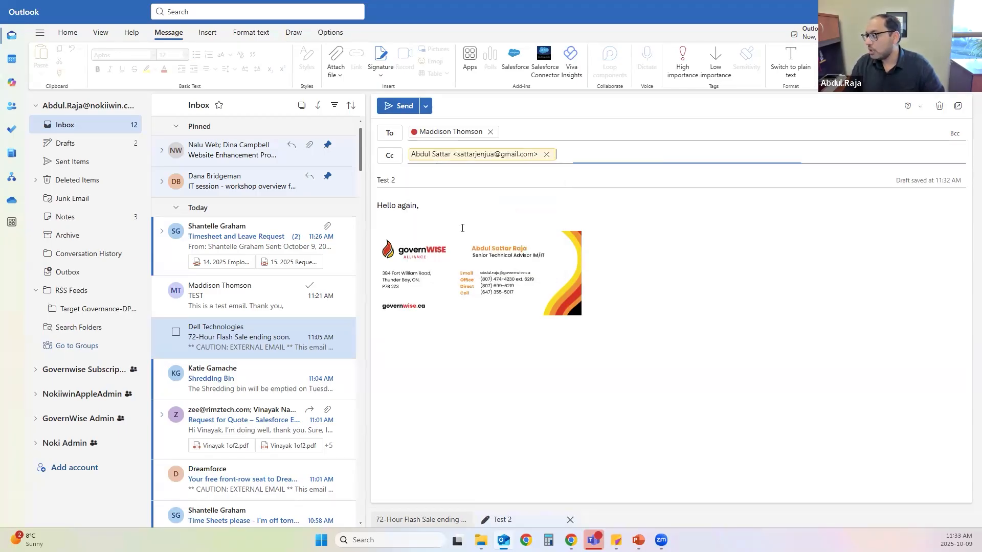
left_click(437, 221)
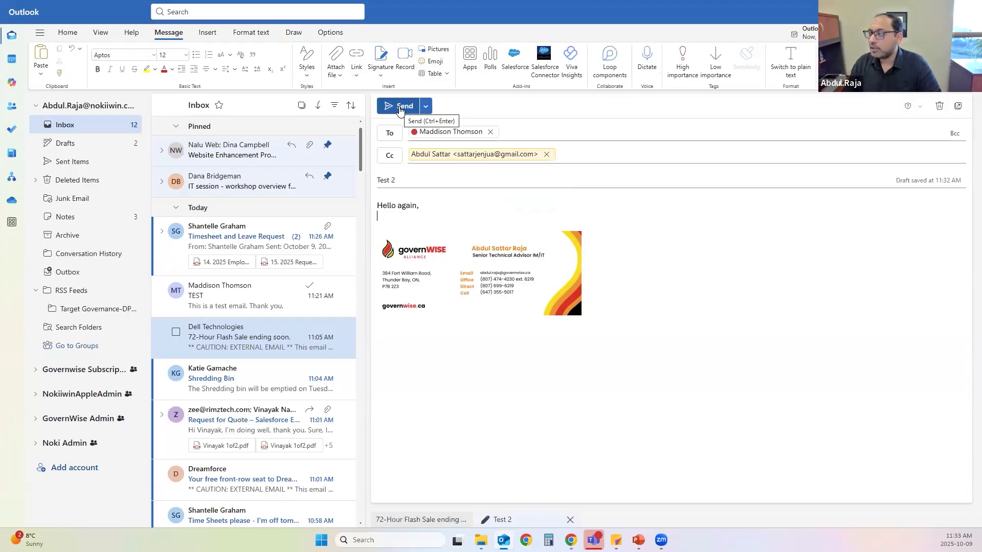
left_click(400, 111)
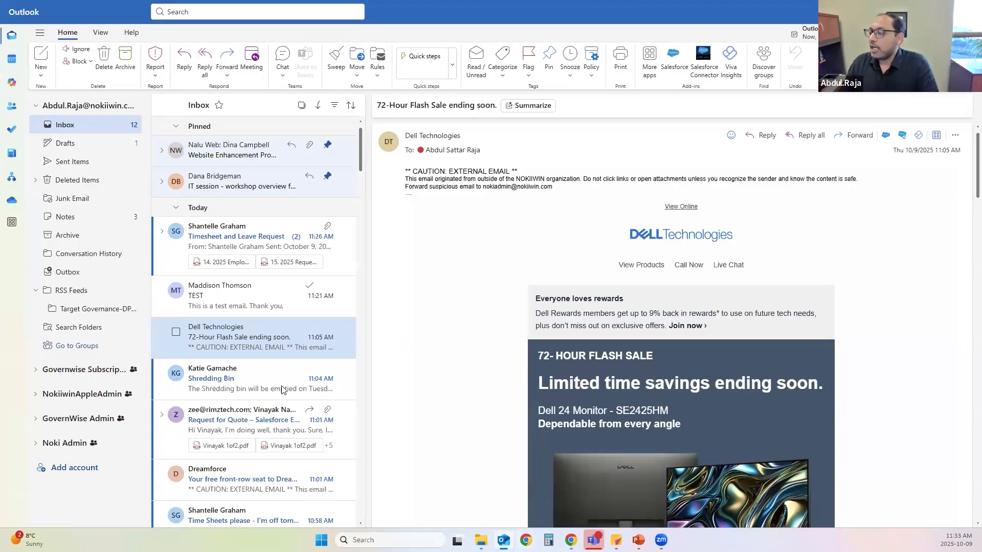
Open Test 2 from Sent Items in its own window, recall it, and close the window
left_click(247, 305)
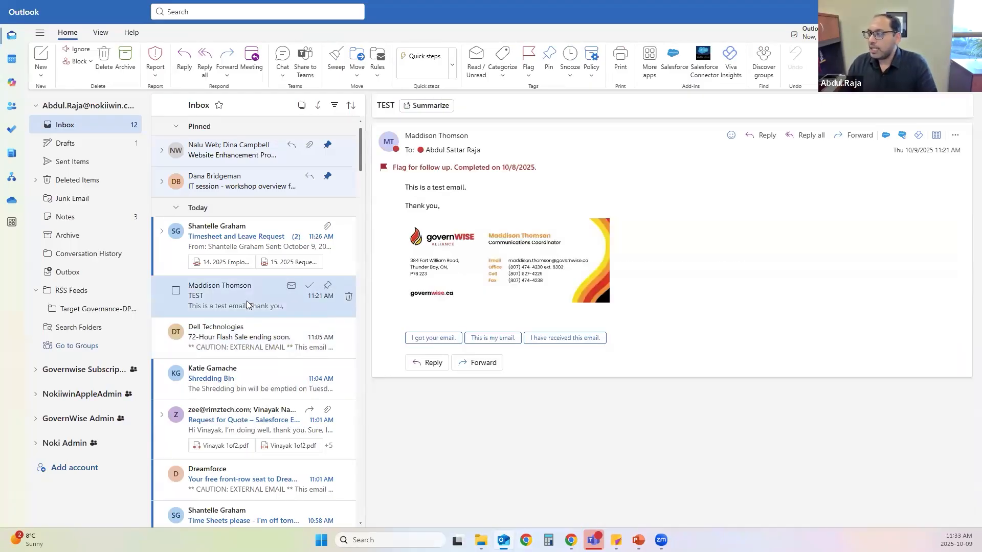
left_click(73, 161)
double_click(232, 162)
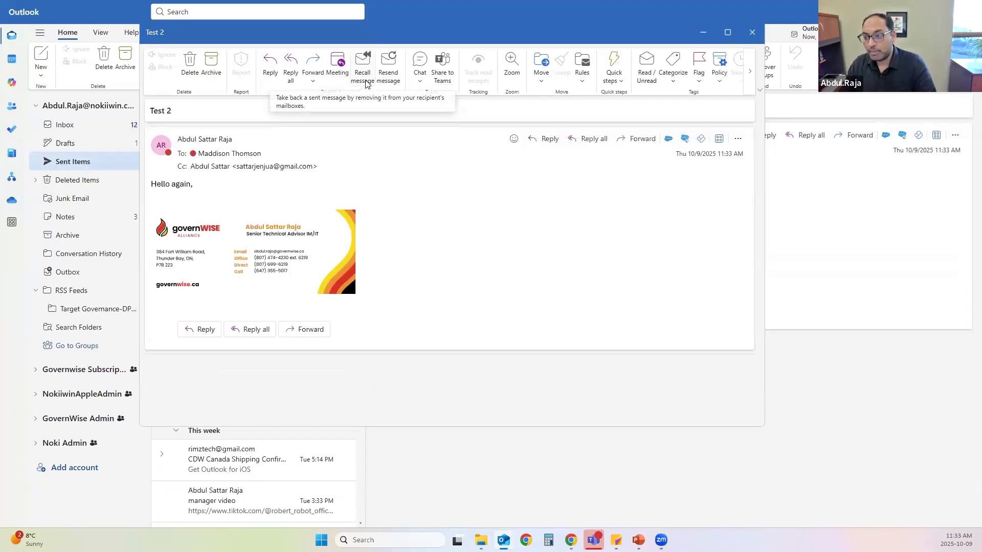
left_click(366, 84)
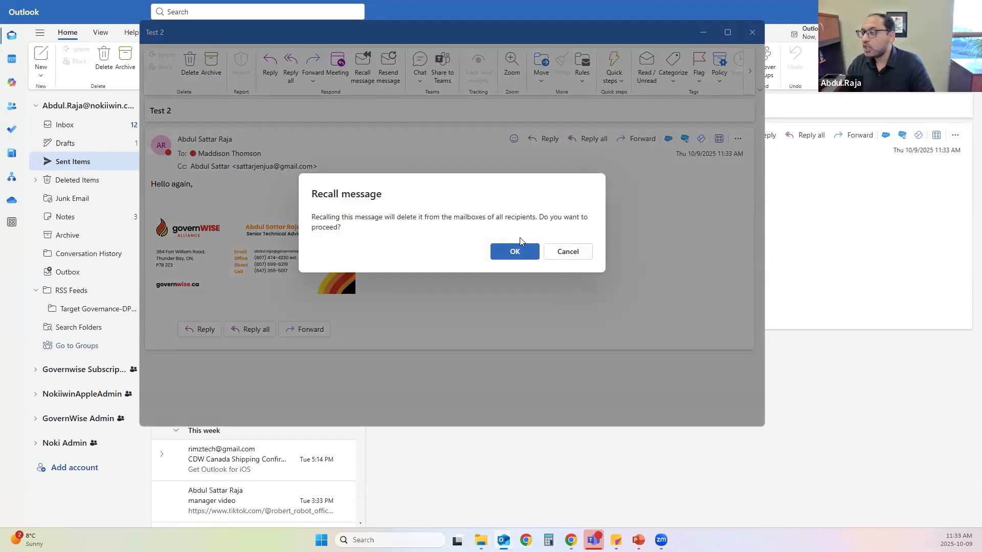
left_click(512, 258)
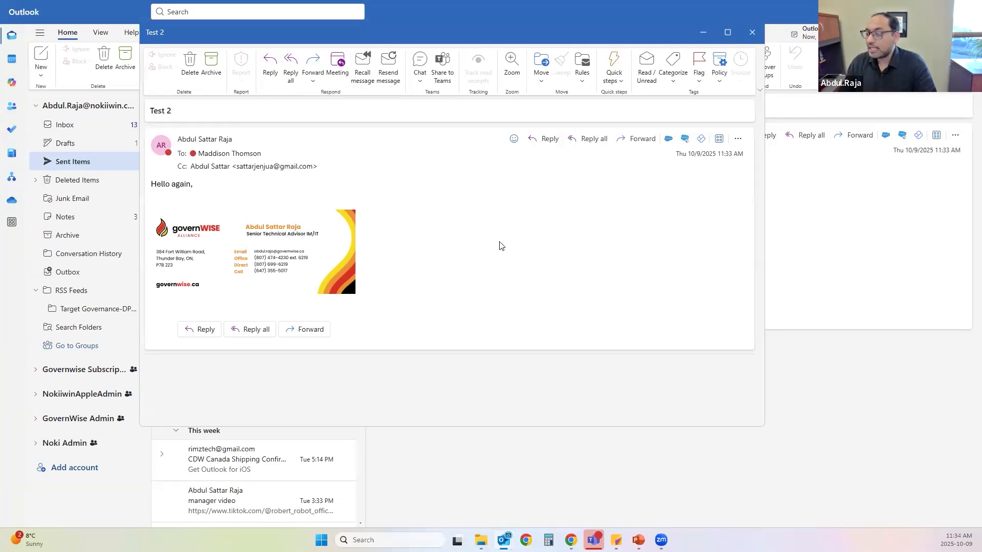
left_click(754, 31)
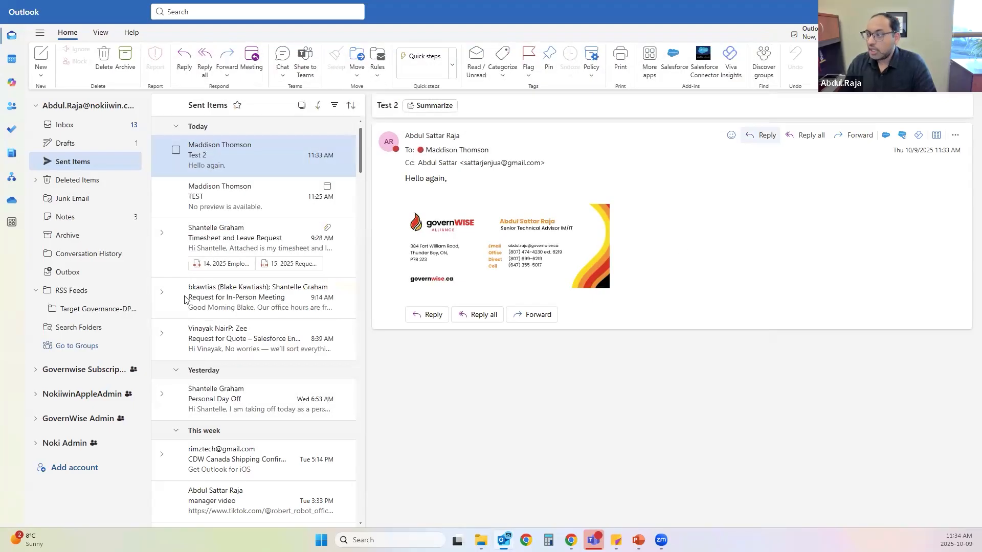
Open the Message Recall Report email in the Inbox and view the full report in the browser
left_click(65, 125)
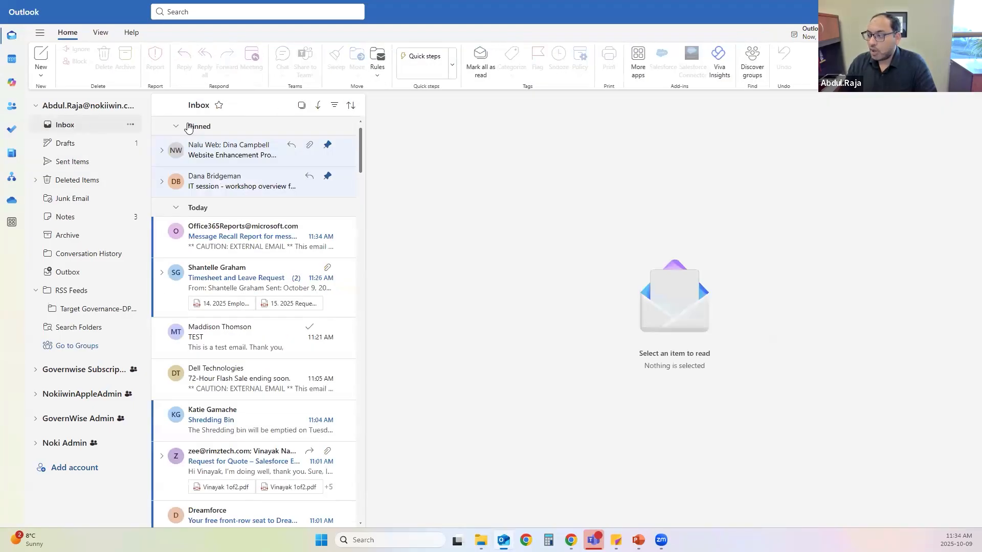
left_click(240, 236)
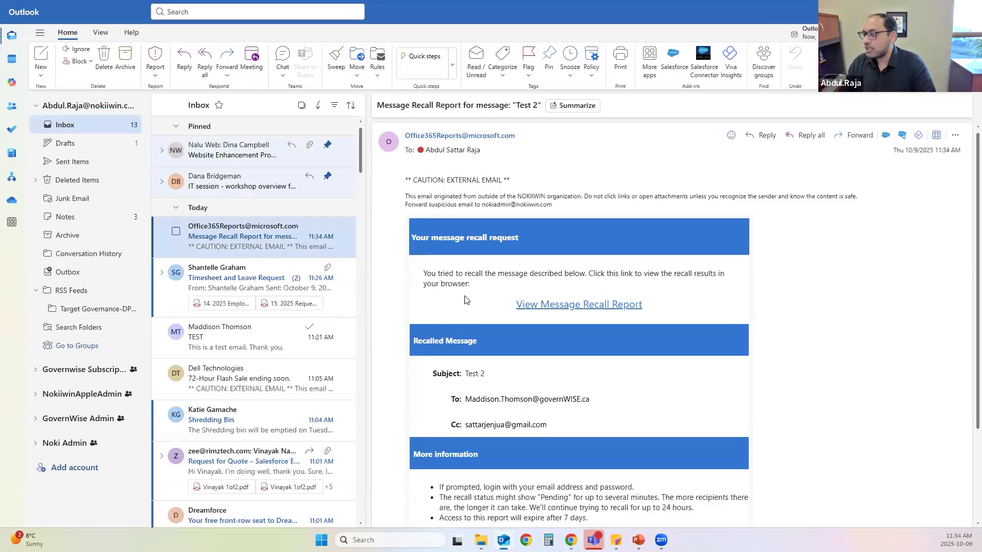
left_click(566, 306)
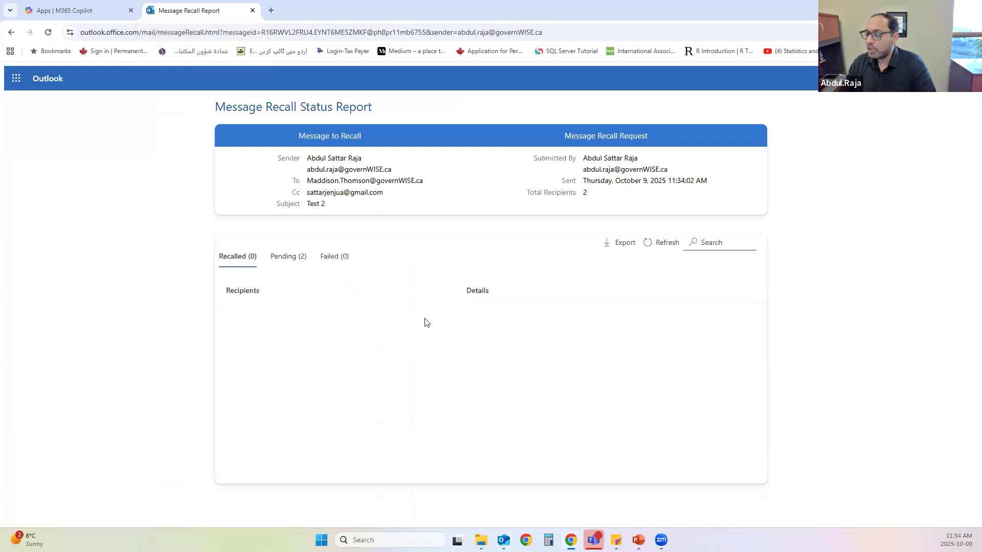
Check the Pending and Failed recipient lists in the Test 2 recall report
left_click(289, 258)
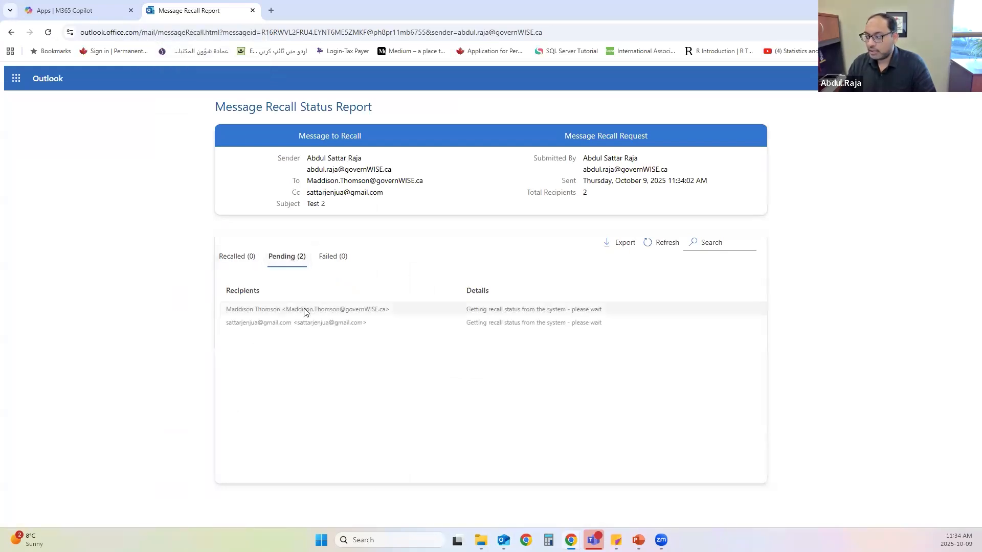
left_click(329, 262)
left_click(281, 258)
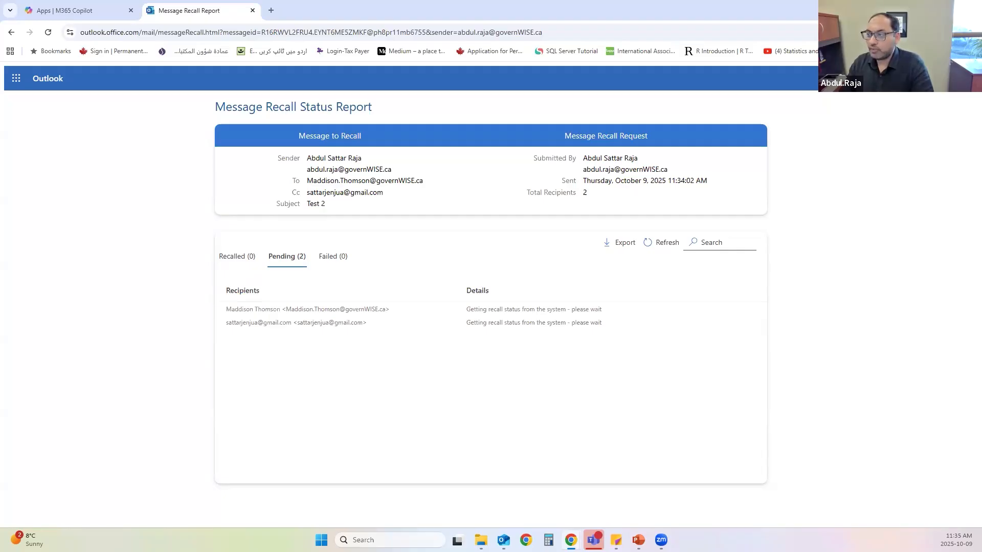
Return to the Outlook app and reopen the Message Recall Report email
left_click(84, 8)
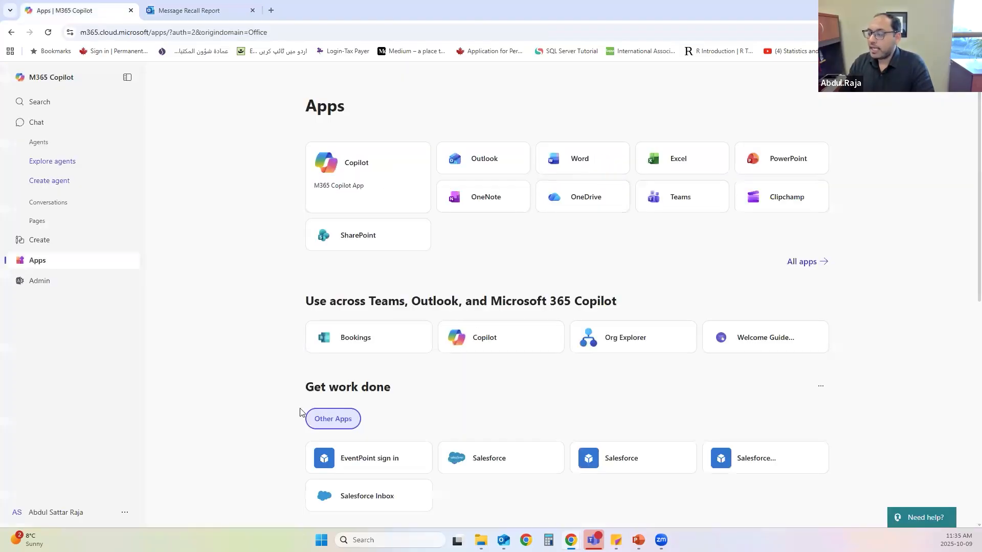
left_click(506, 536)
left_click(240, 348)
left_click(233, 249)
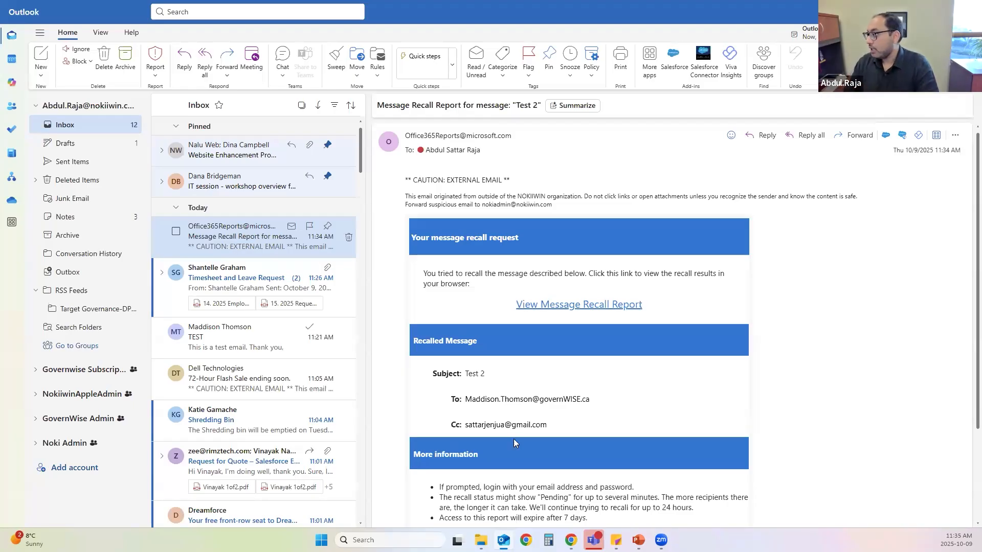
Step through slides 9, 10 and 11, highlighting the Undo Send and Recall Message bullets, then return to Outlook
left_click(638, 540)
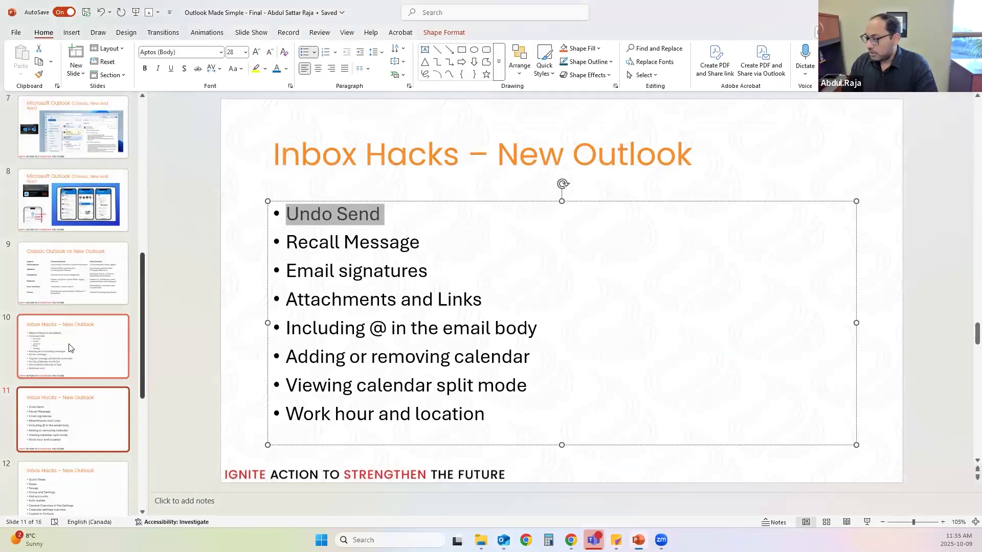
left_click(75, 298)
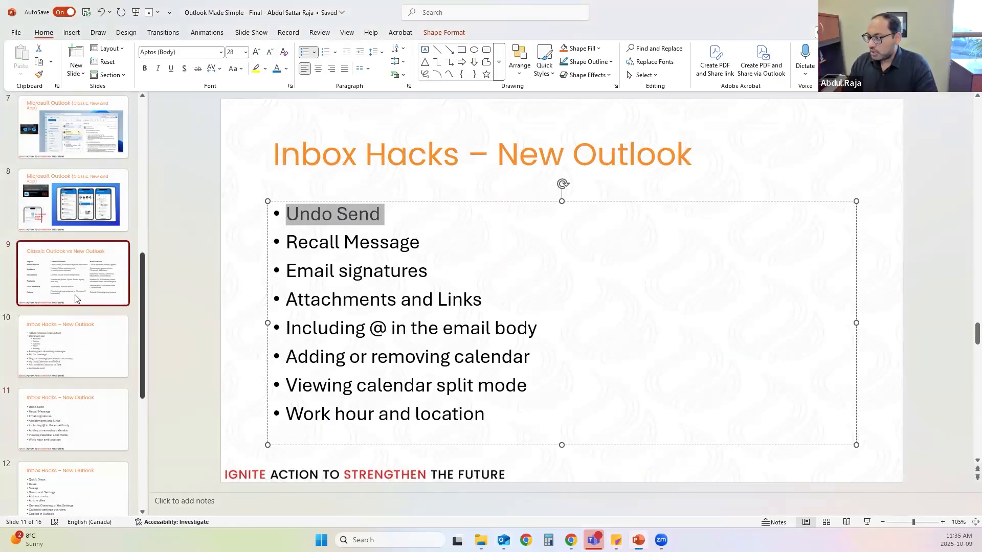
left_click(82, 346)
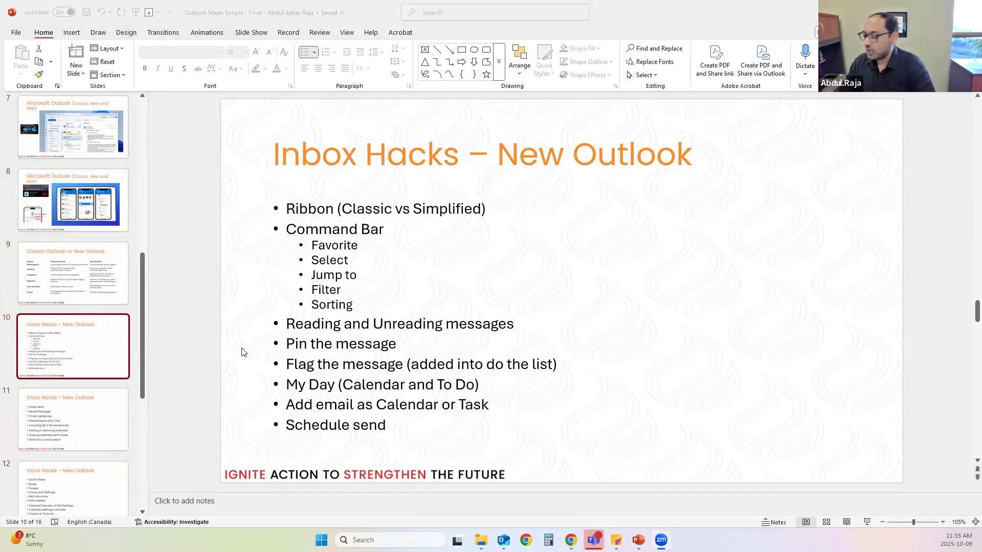
left_click(100, 426)
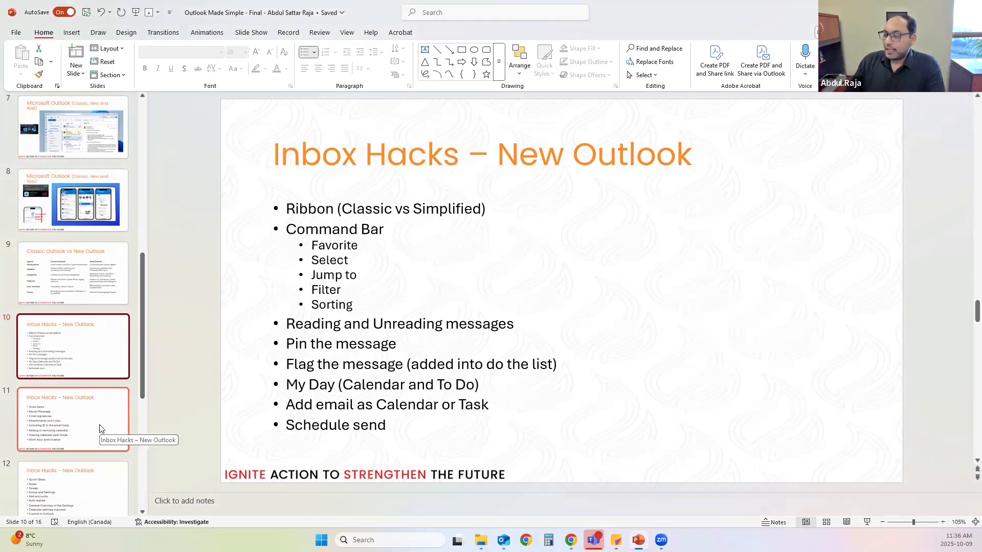
left_click(99, 428)
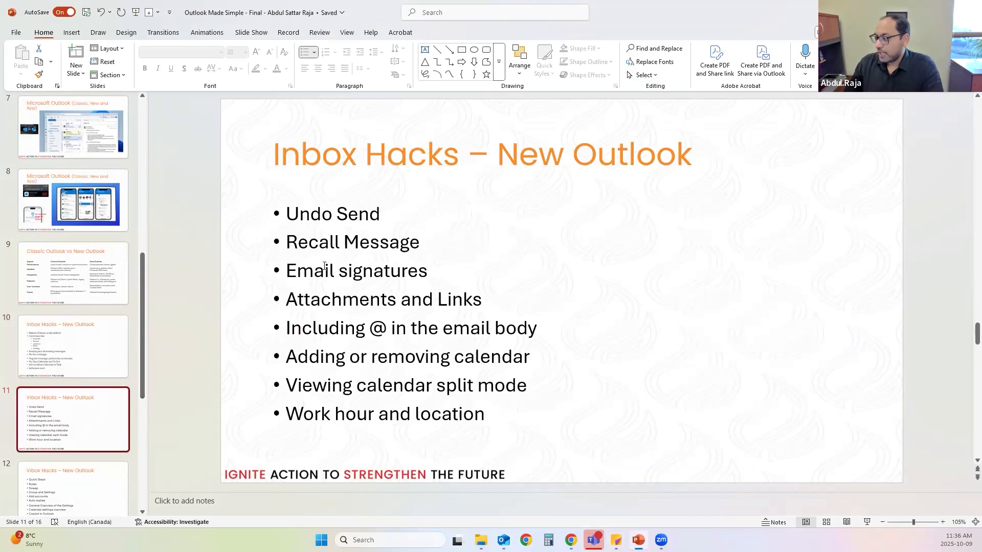
left_click_drag(299, 219, 352, 240)
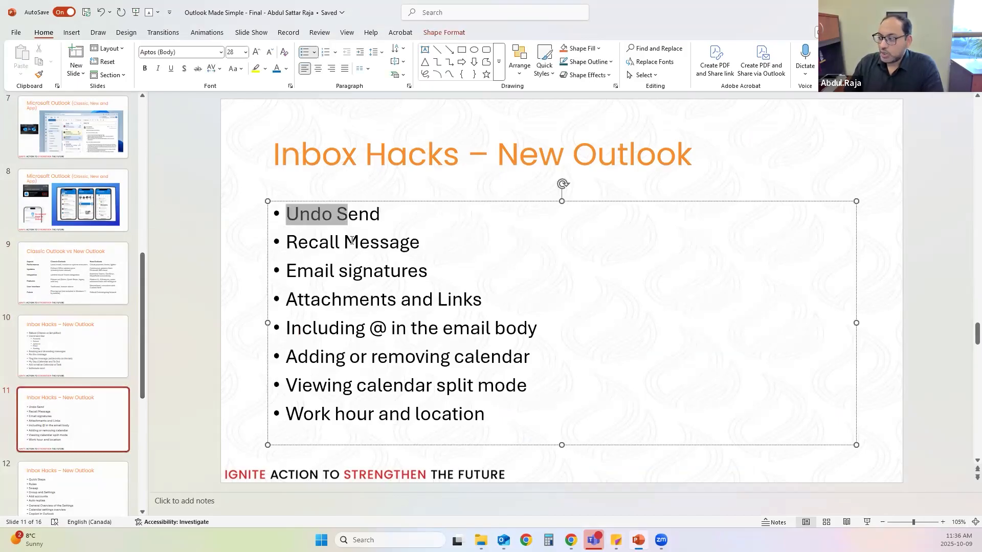
left_click_drag(286, 242, 410, 280)
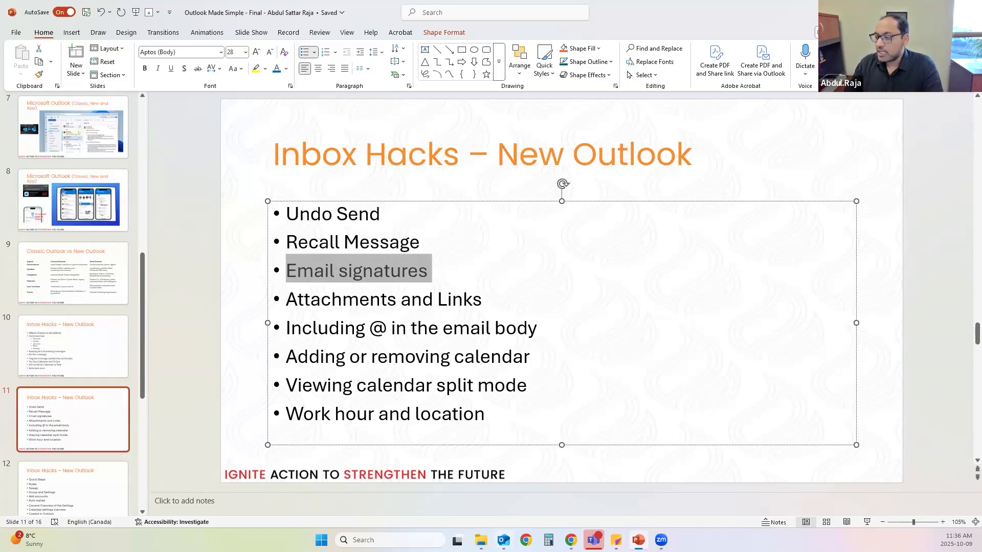
left_click(503, 540)
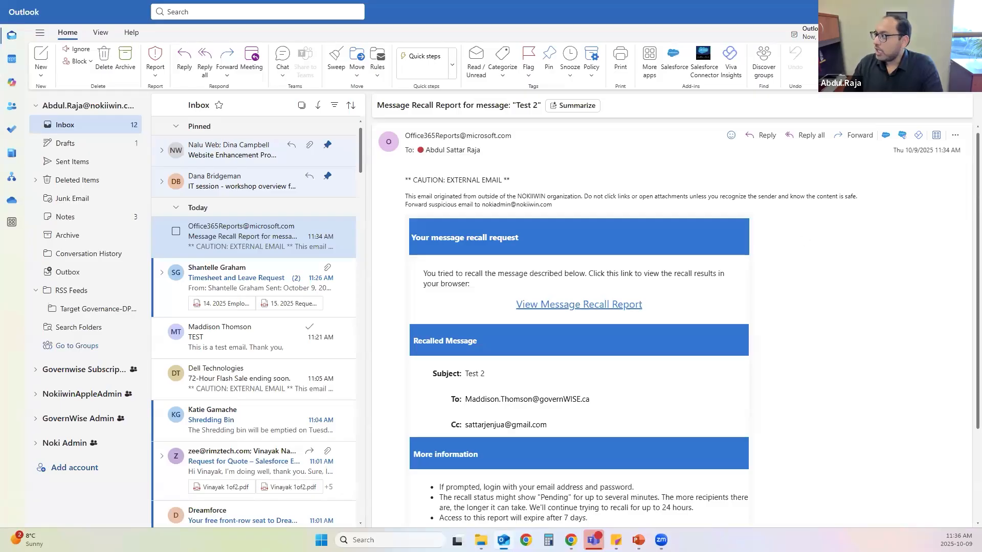
left_click(894, 12)
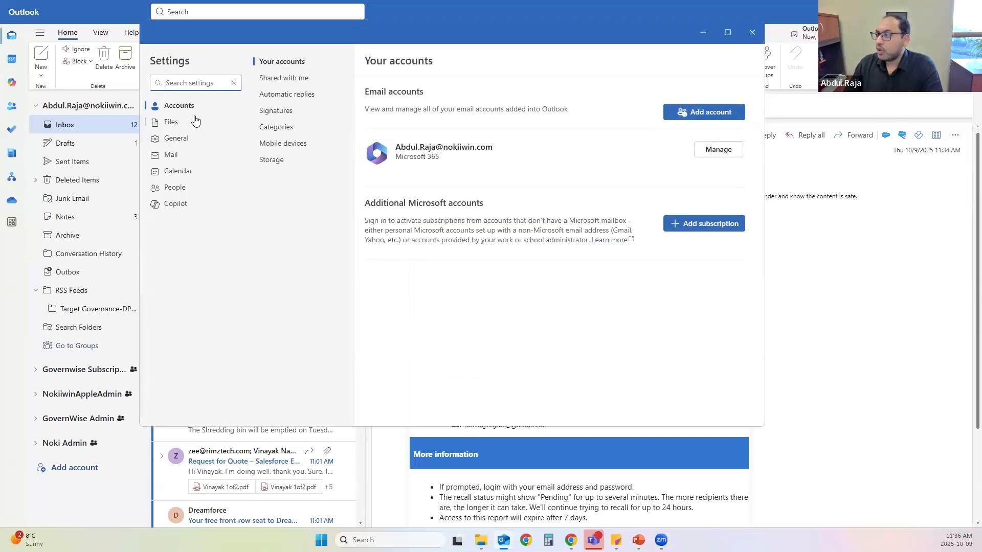
left_click(275, 111)
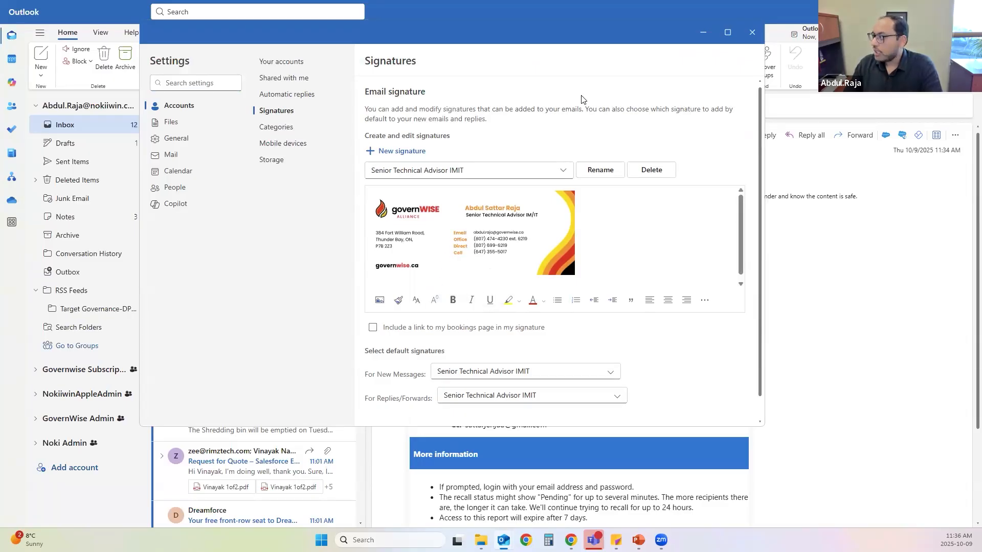
left_click(753, 33)
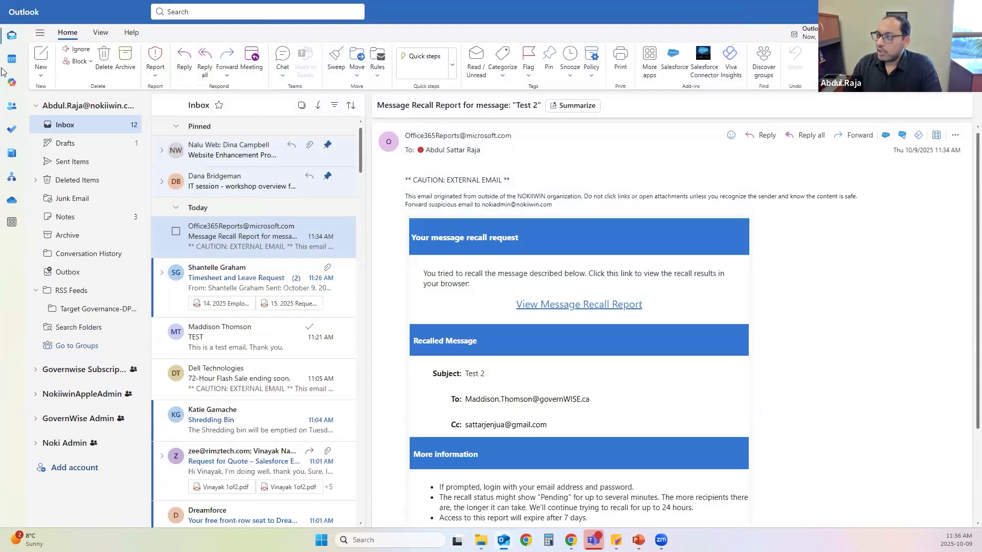
Start a new email to the suggested contact with the subject 'Test 3'
left_click(51, 54)
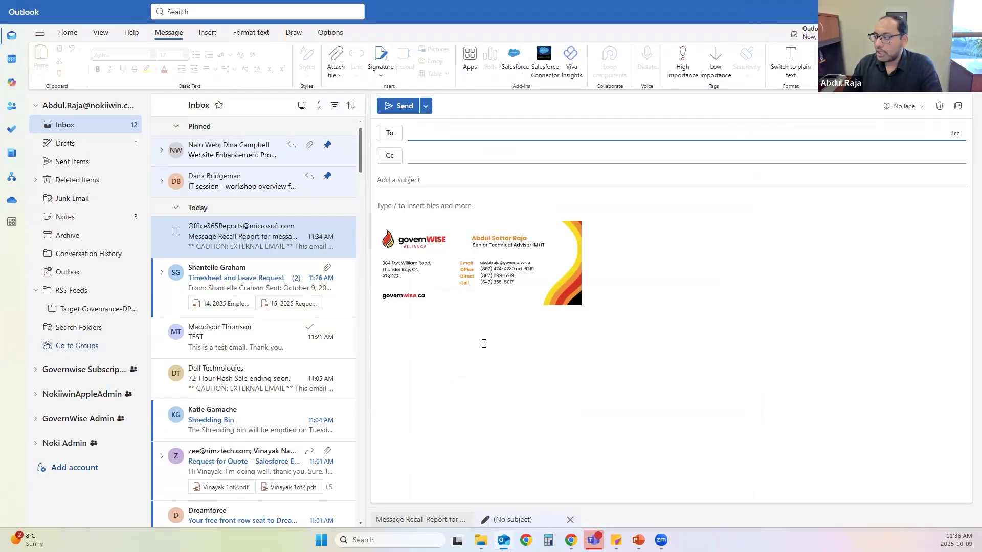
type("madd")
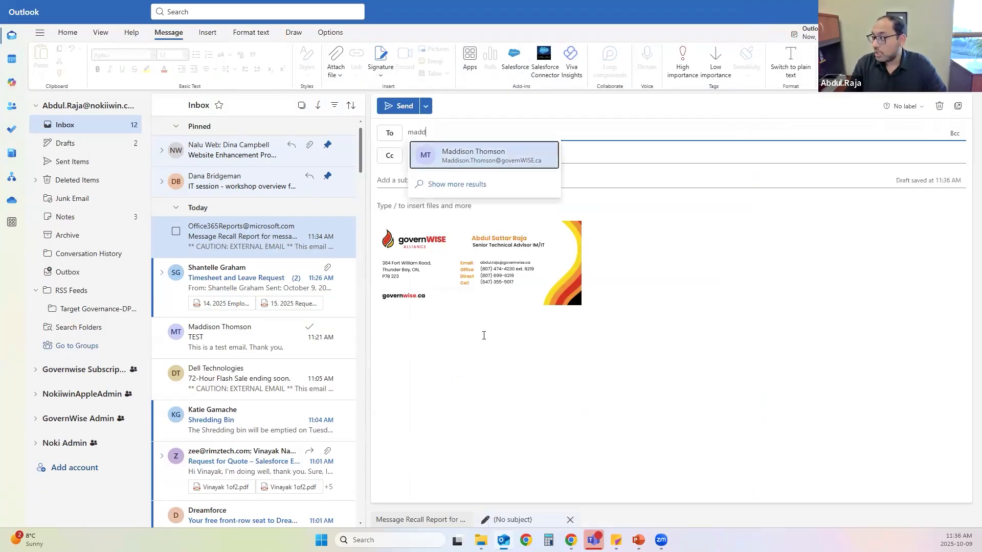
key("Return")
key("Tab")
key("Tab")
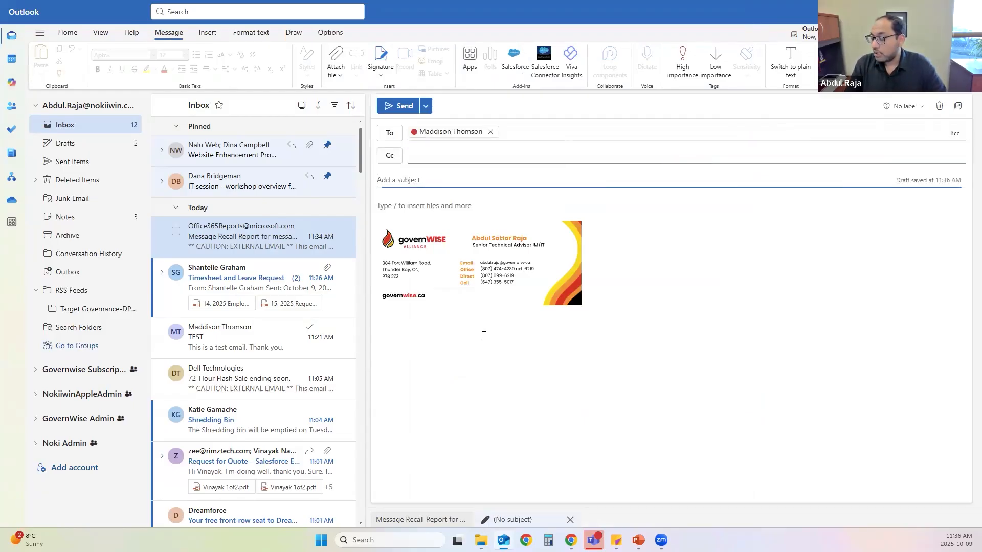
type("Test 3")
key("Tab")
Add a greeting addressed to the recipient, then bring up the Signatures settings
type("Hi Maddie")
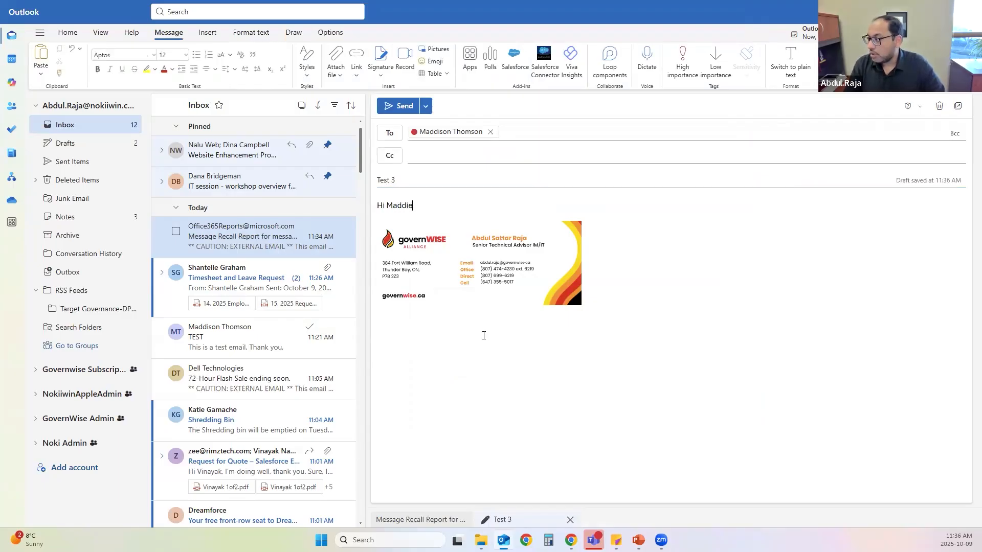
key("Return")
key("Return")
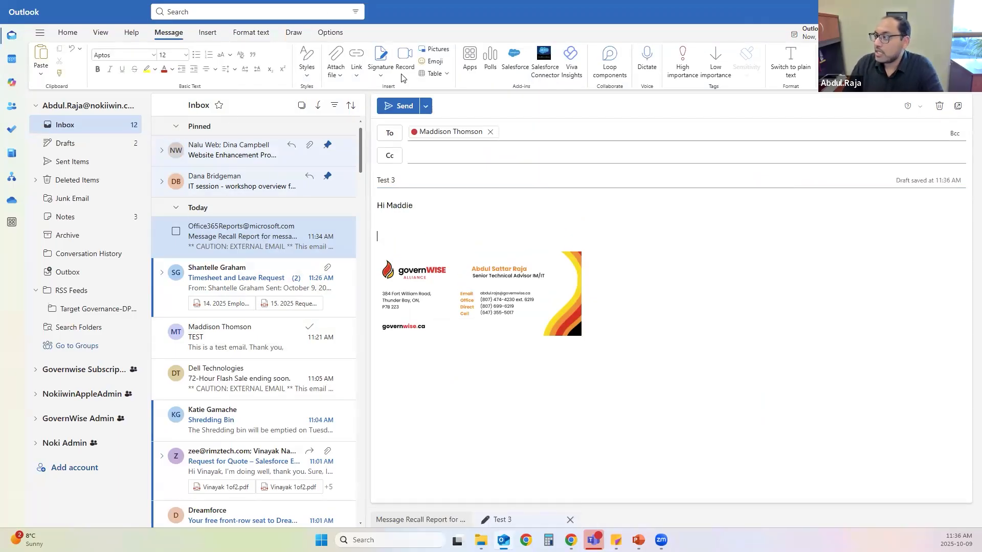
left_click(380, 77)
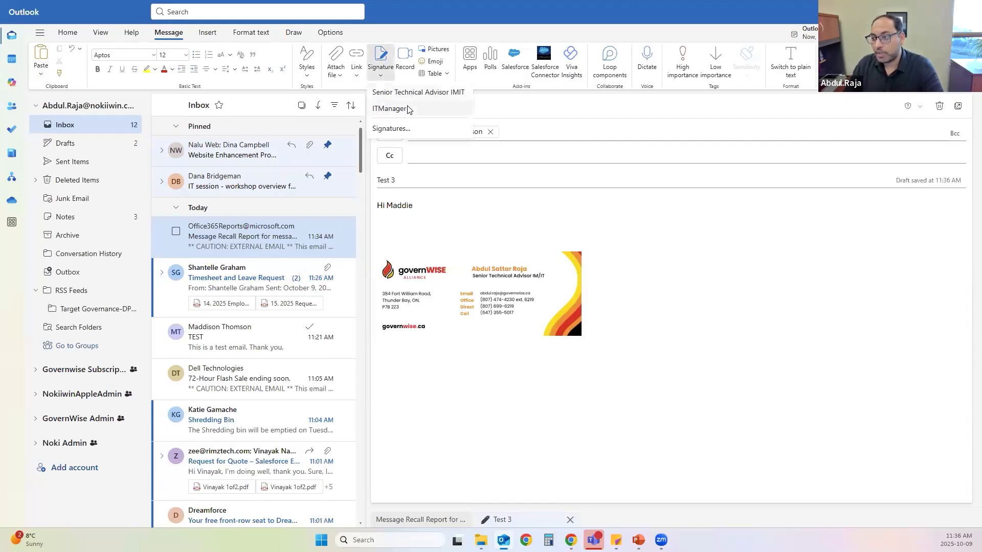
left_click(401, 131)
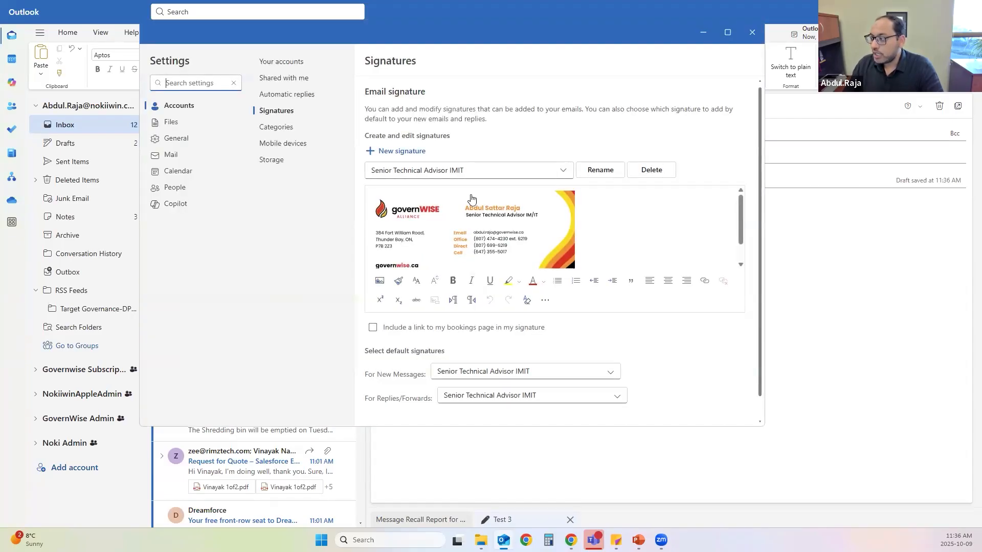
Create a new signature named 'IT Strategist', correcting the misspelled name
left_click(442, 174)
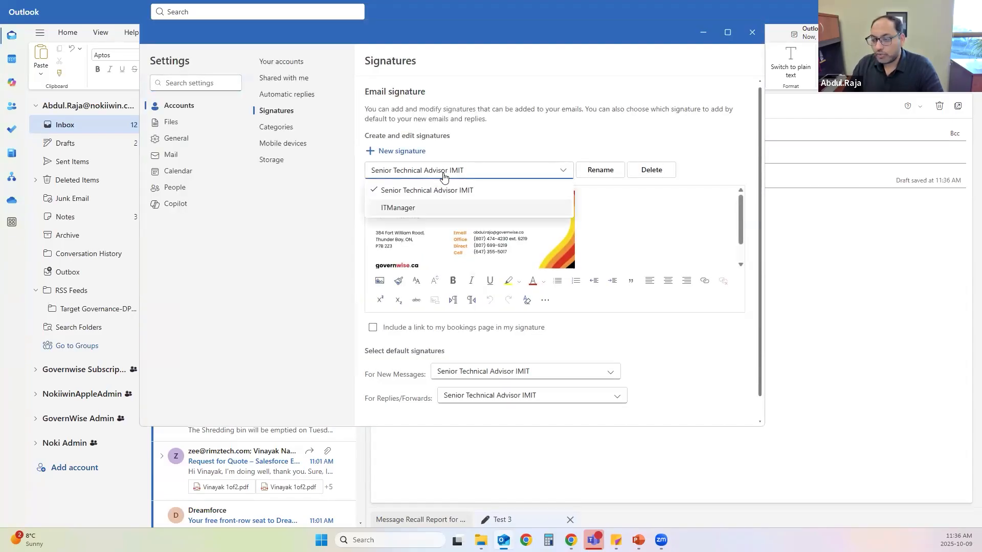
left_click(415, 155)
left_click(420, 171)
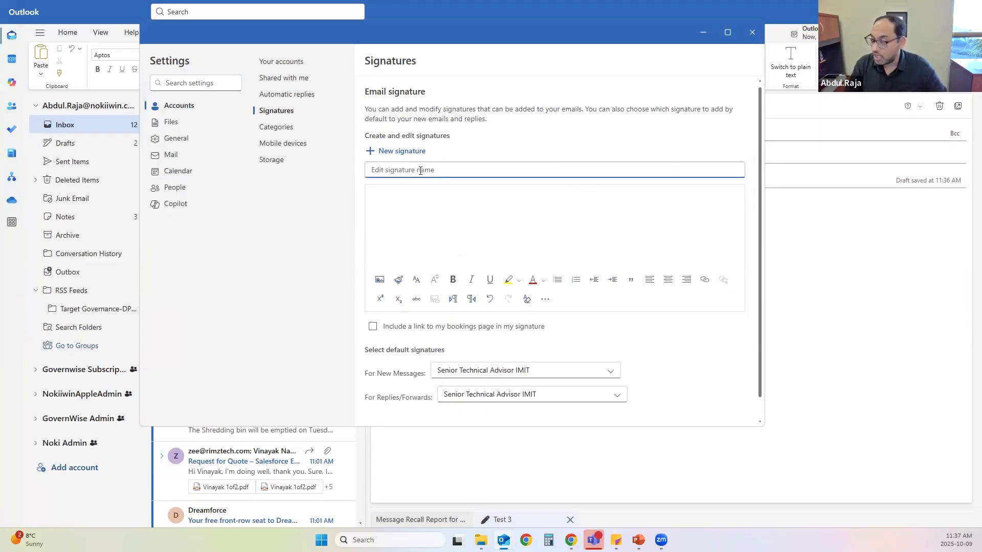
type("IT St")
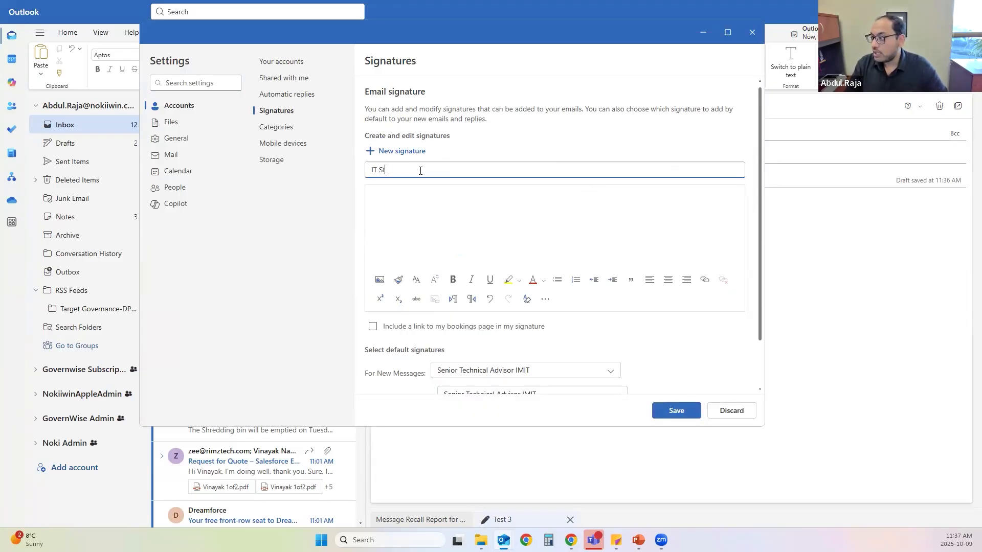
type("reagist")
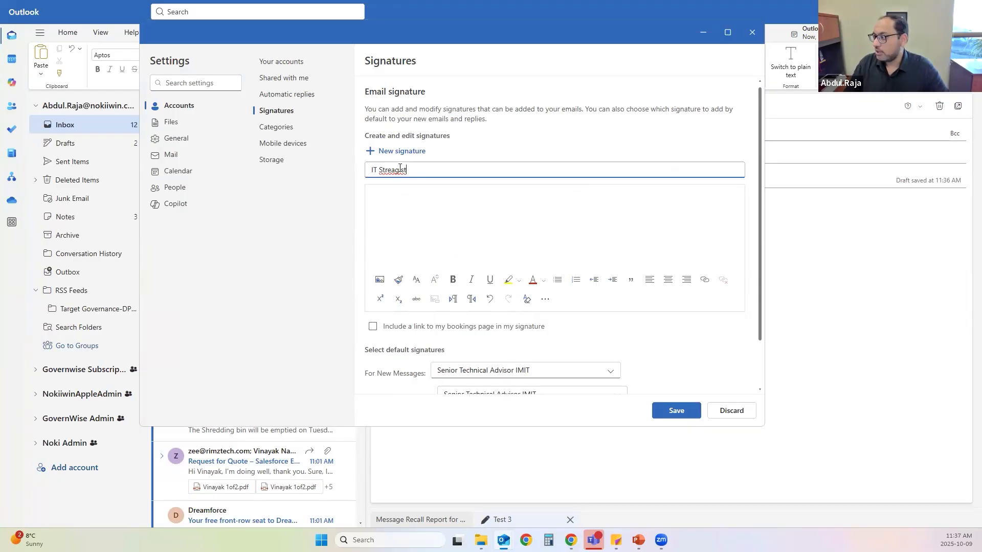
right_click(400, 169)
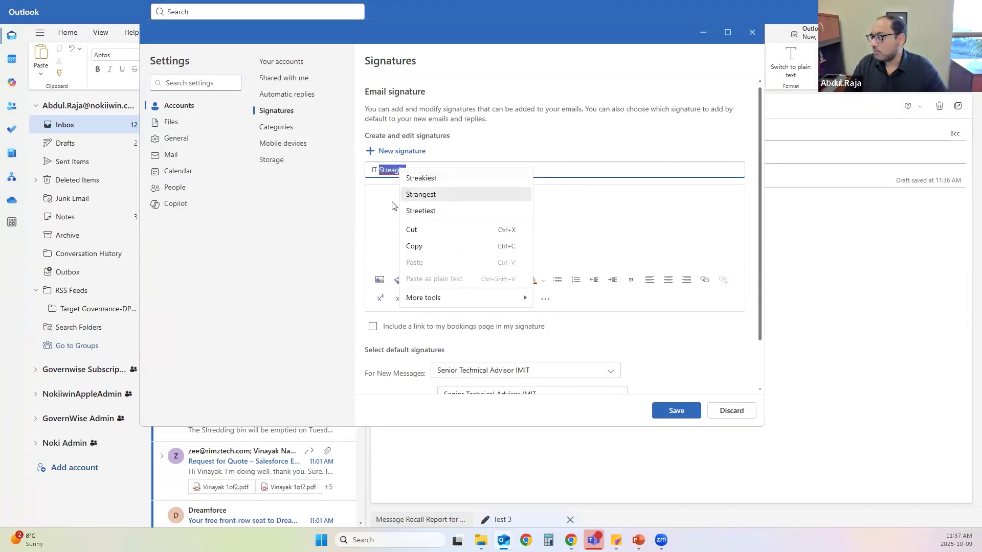
left_click(392, 205)
left_click(414, 171)
key("BackSpace")
key("BackSpace")
key("BackSpace")
key("BackSpace")
key("BackSpace")
key("BackSpace")
type("ategist")
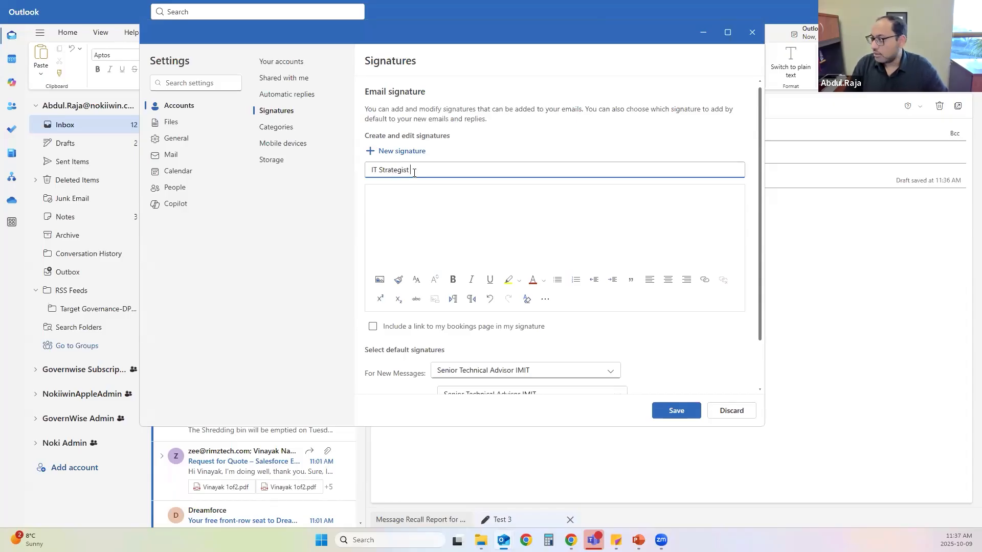
Fill the signature body with the sender's name, e-mail address and the start of the title line
left_click(411, 195)
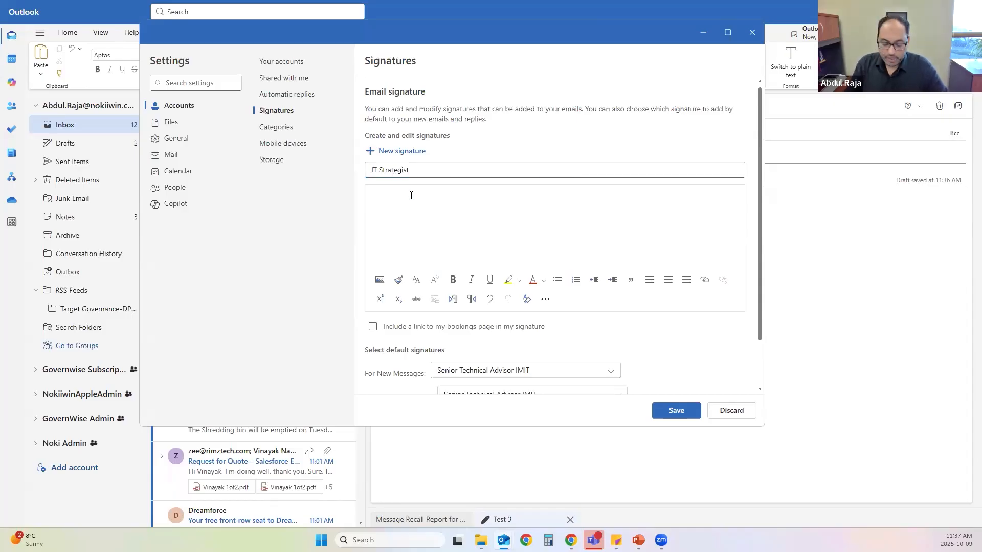
type("Abdul Sattar Raja")
key("Return")
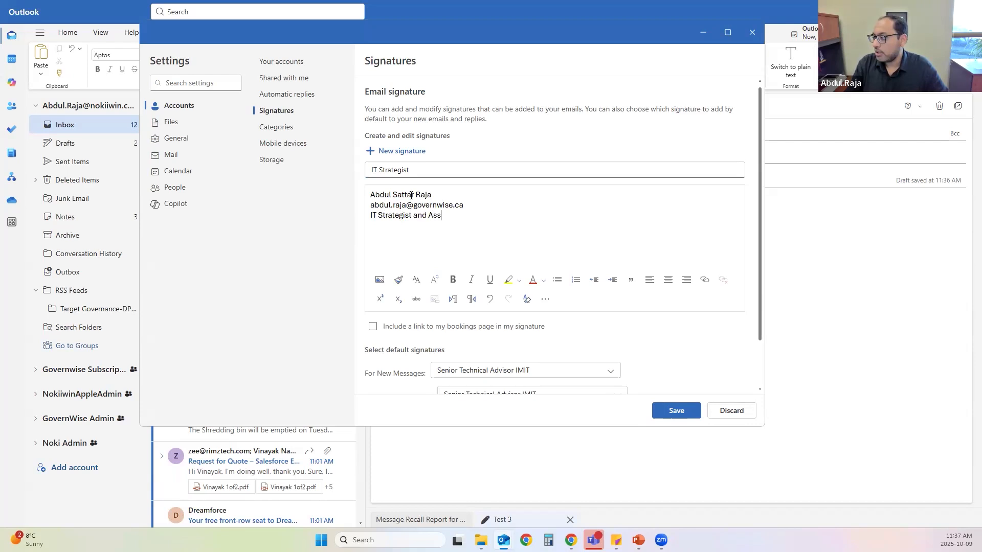
type("t")
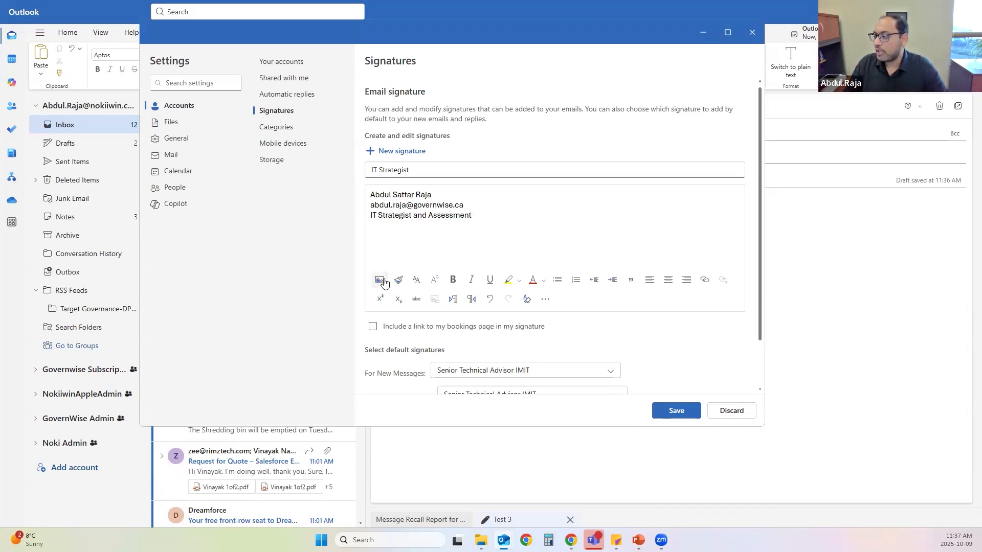
Insert the scanned round logo from Pictures > Scans into the IT Strategist signature
left_click(381, 281)
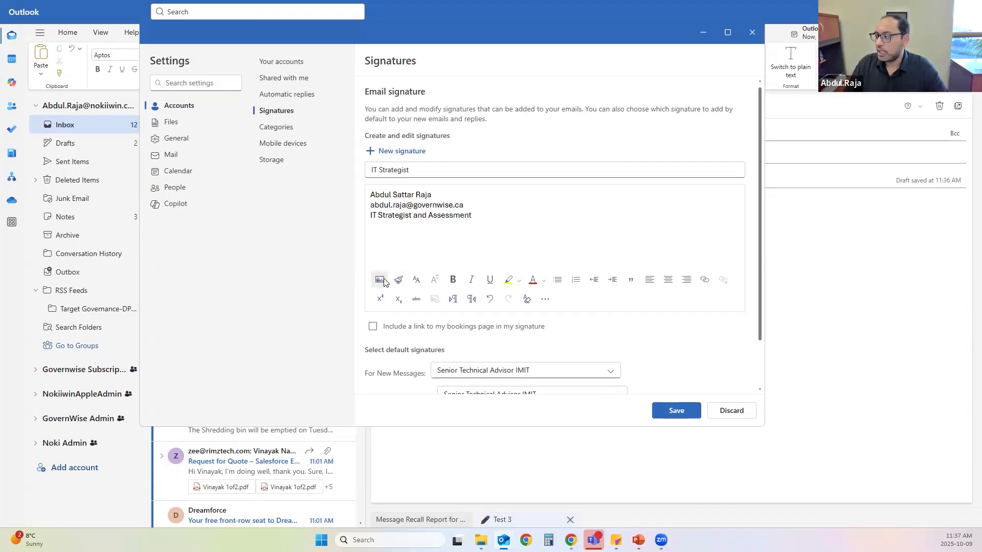
scroll(189, 204, "down", 5)
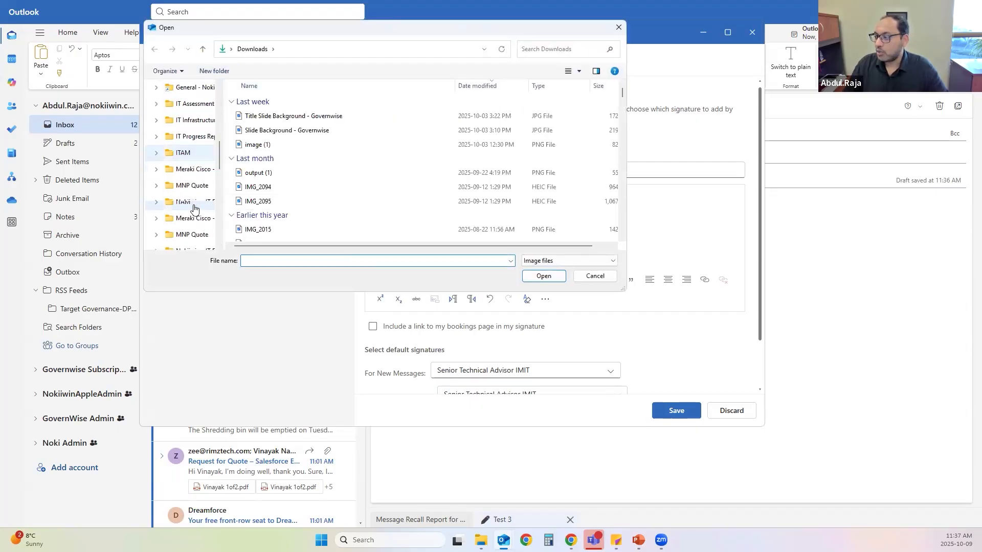
left_click(191, 241)
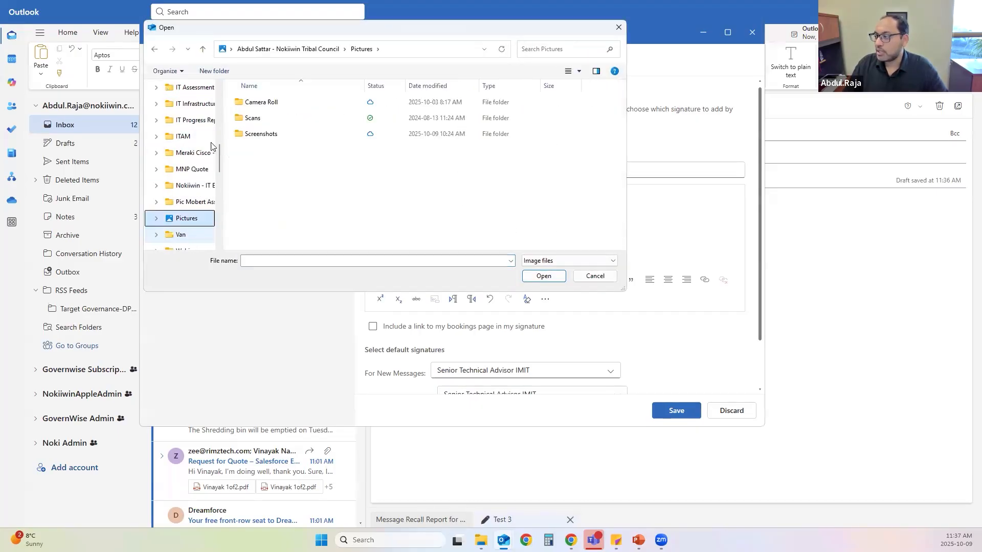
double_click(246, 122)
left_click(271, 110)
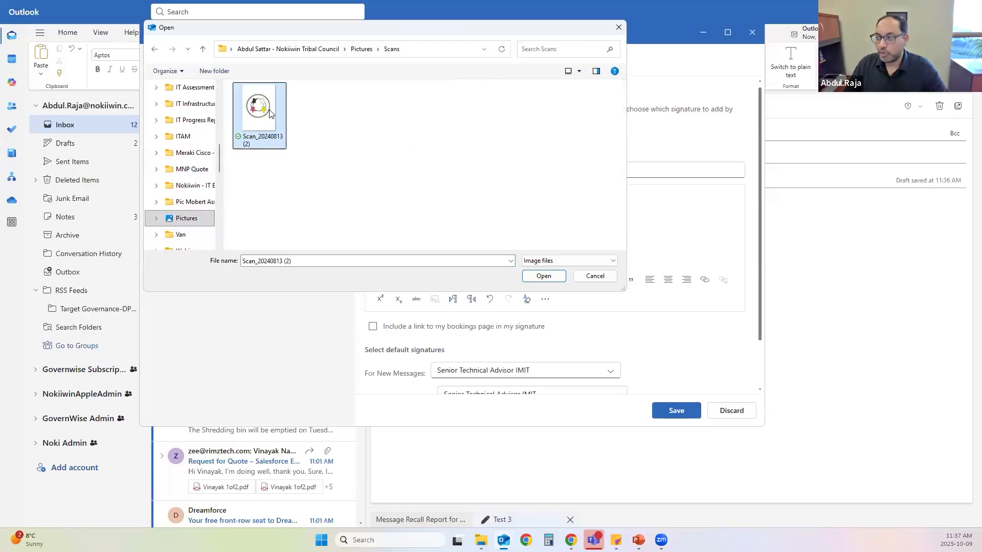
left_click(544, 276)
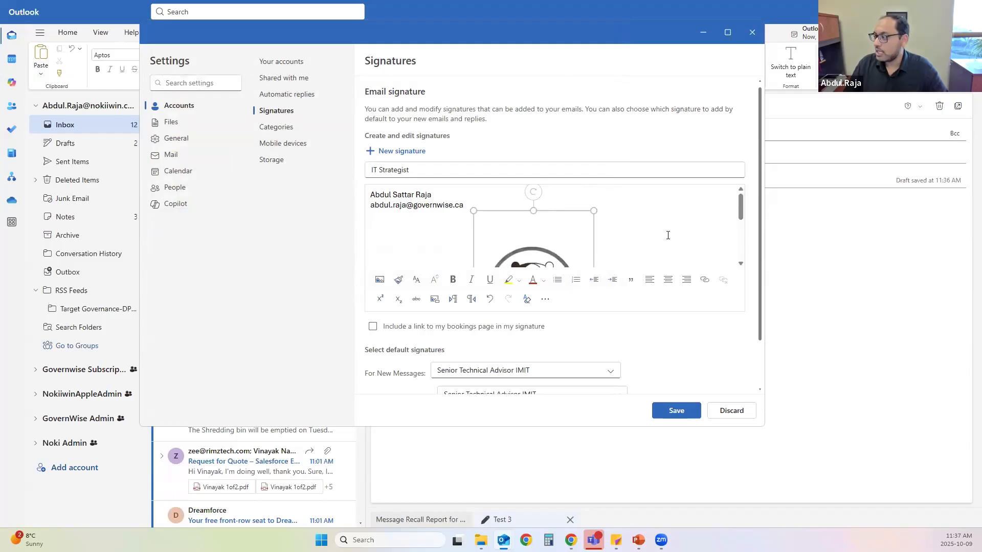
Shrink the logo to about half its width and place it under the e-mail line
left_click_drag(738, 203, 588, 257)
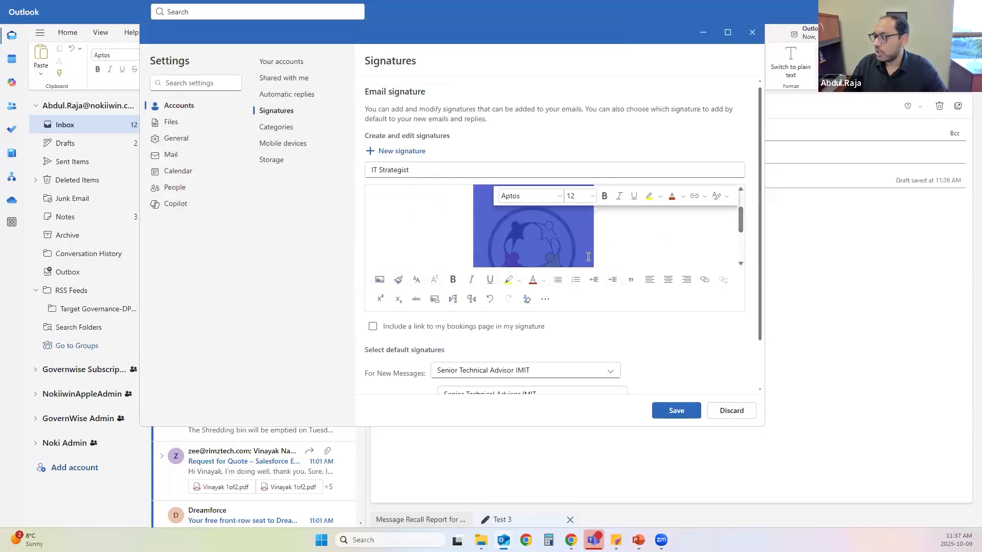
left_click(575, 228)
left_click_drag(593, 211, 416, 243)
left_click(416, 245)
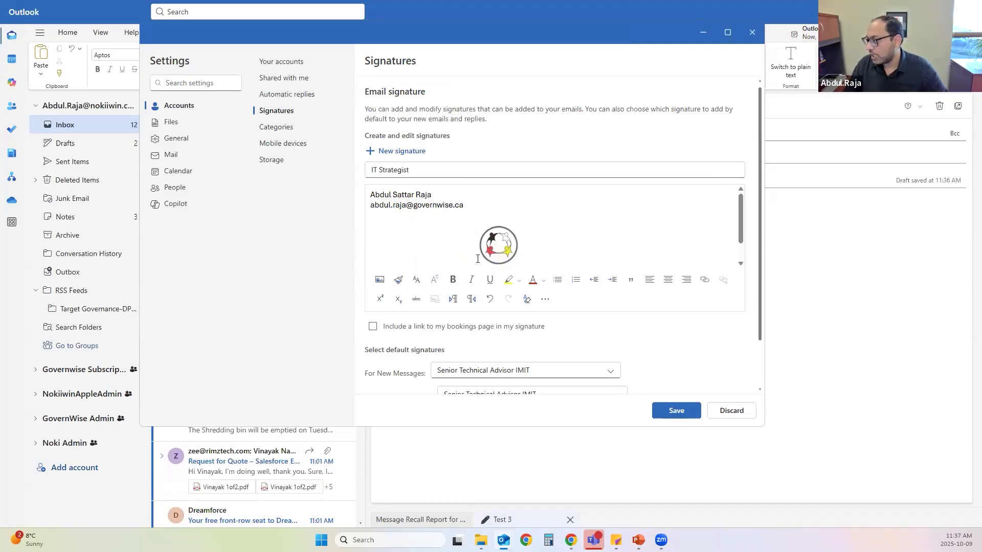
left_click_drag(503, 242, 393, 246)
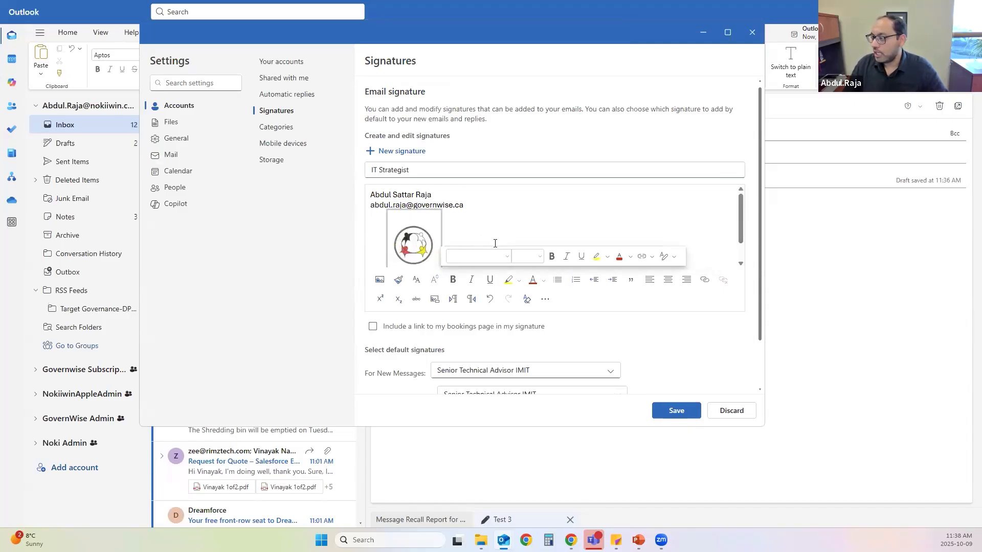
left_click(637, 361)
Save the new IT Strategist signature, leaving the new-message default unchanged
scroll(639, 329, "down", 1)
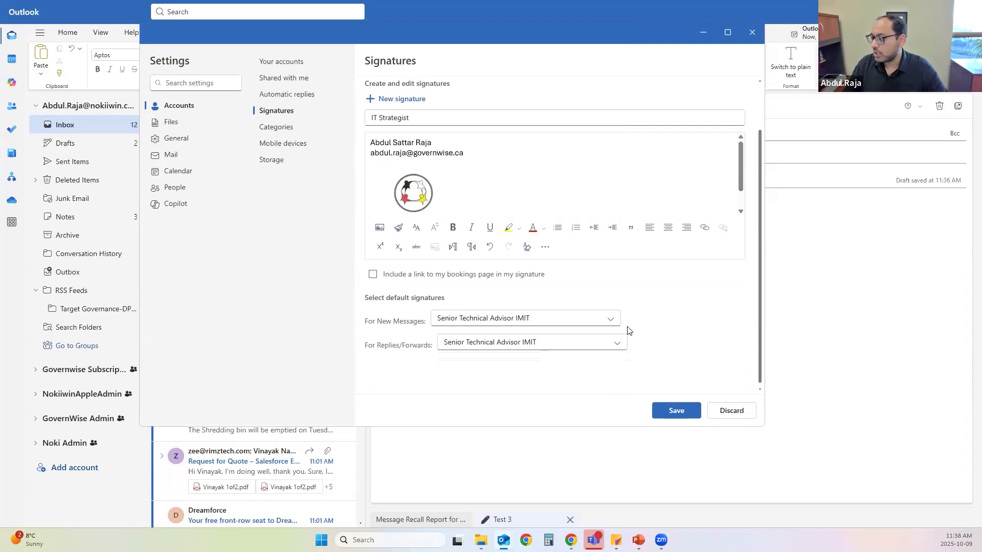
left_click(610, 320)
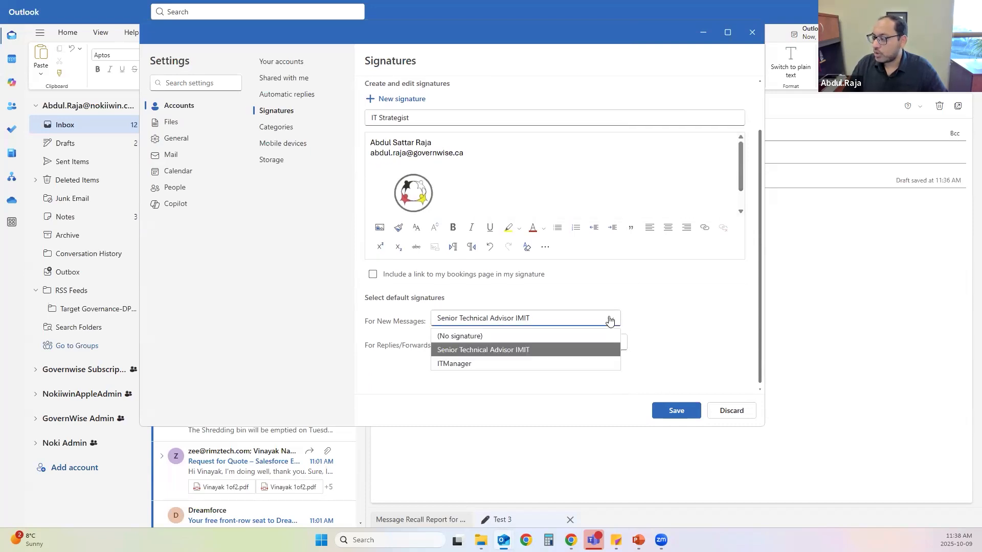
left_click(643, 283)
scroll(533, 222, "up", 1)
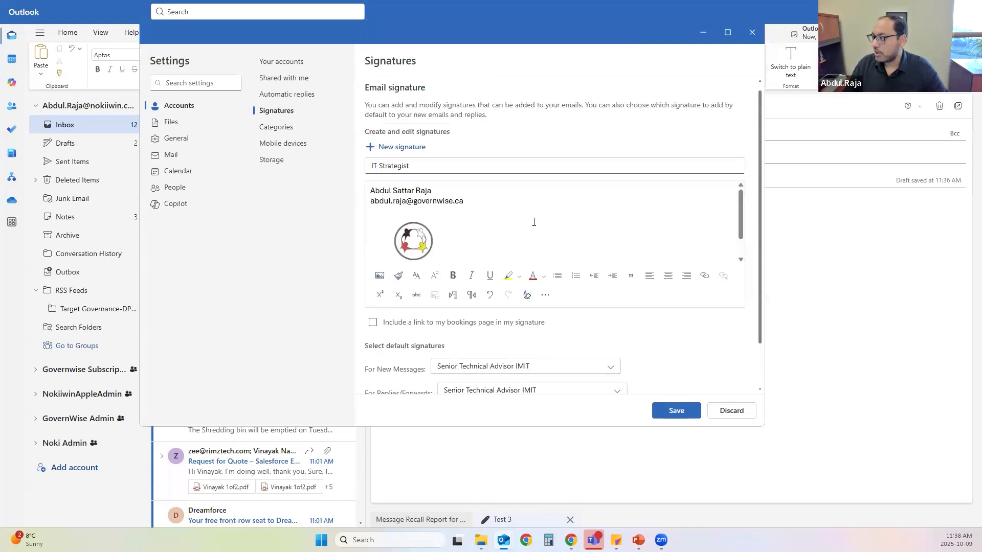
scroll(680, 388, "down", 1)
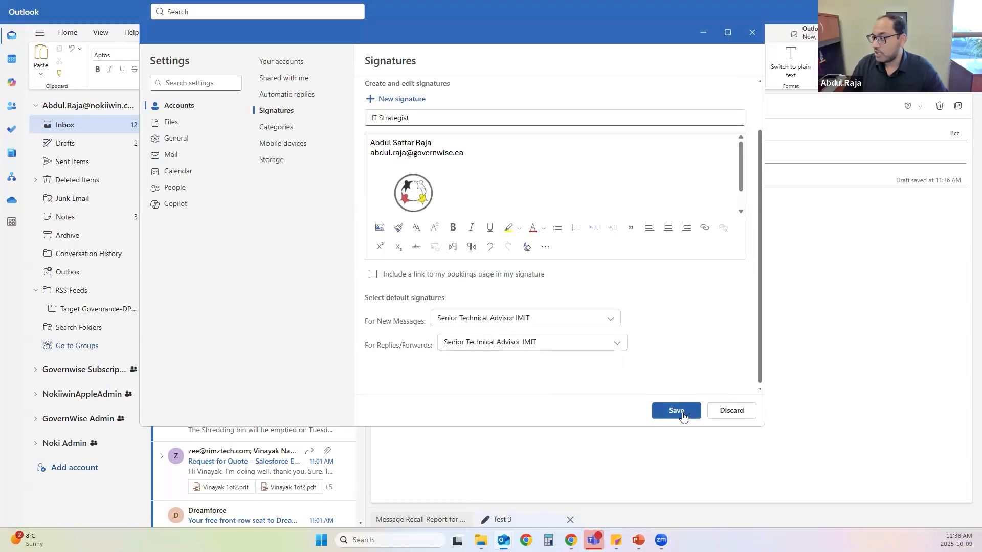
left_click(681, 414)
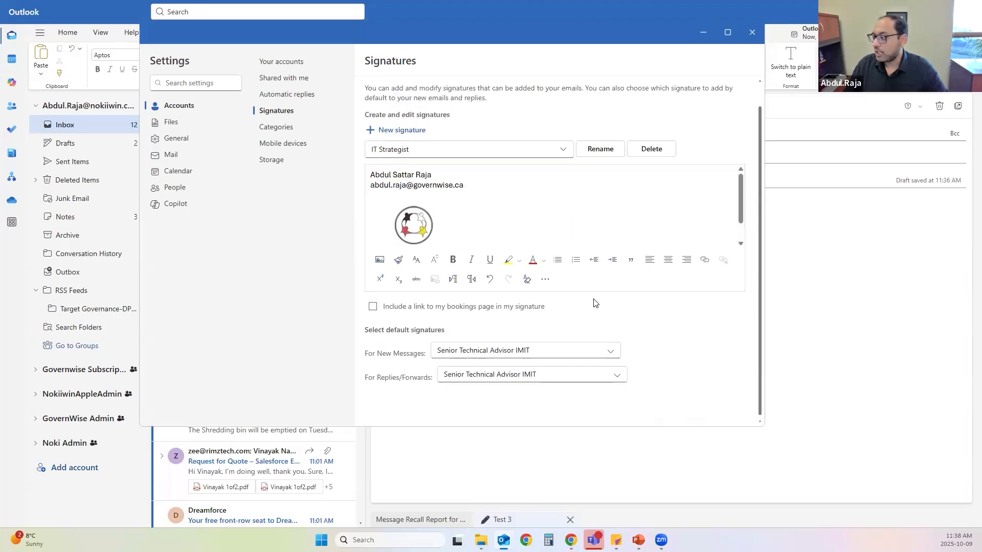
Try IT Strategist as default for new messages and replies, then discard to keep Senior Technical Advisor IMIT
left_click(596, 357)
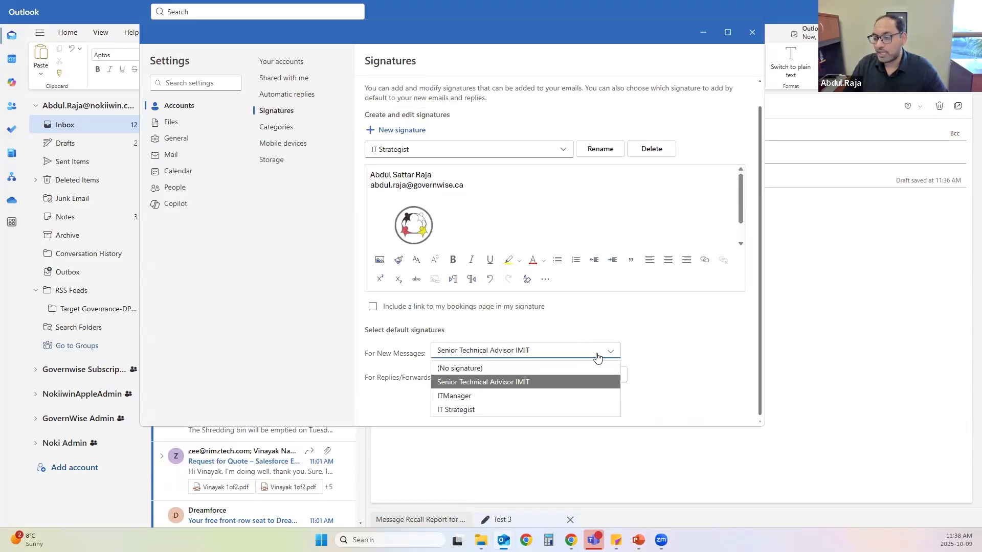
left_click(458, 409)
left_click(485, 376)
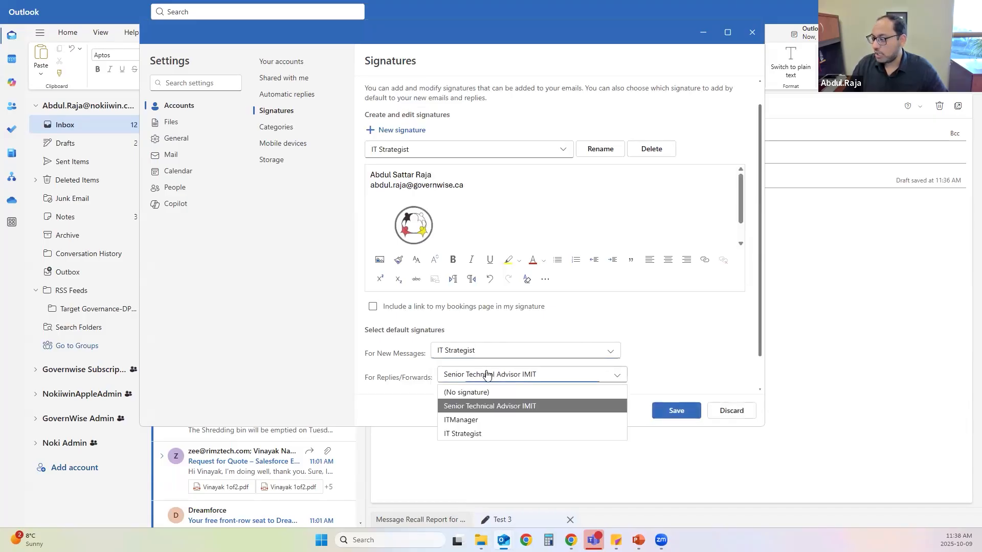
left_click(466, 433)
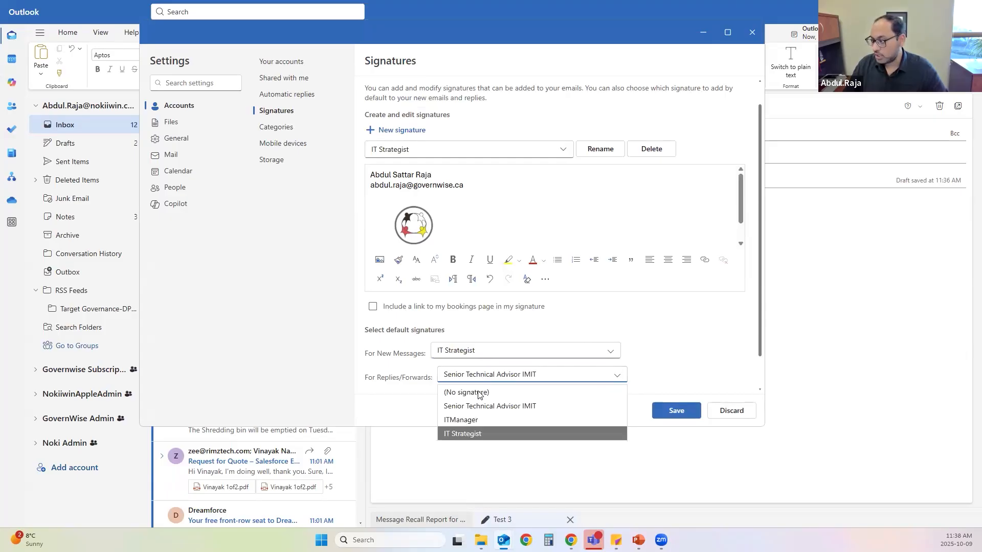
left_click(481, 377)
left_click(484, 407)
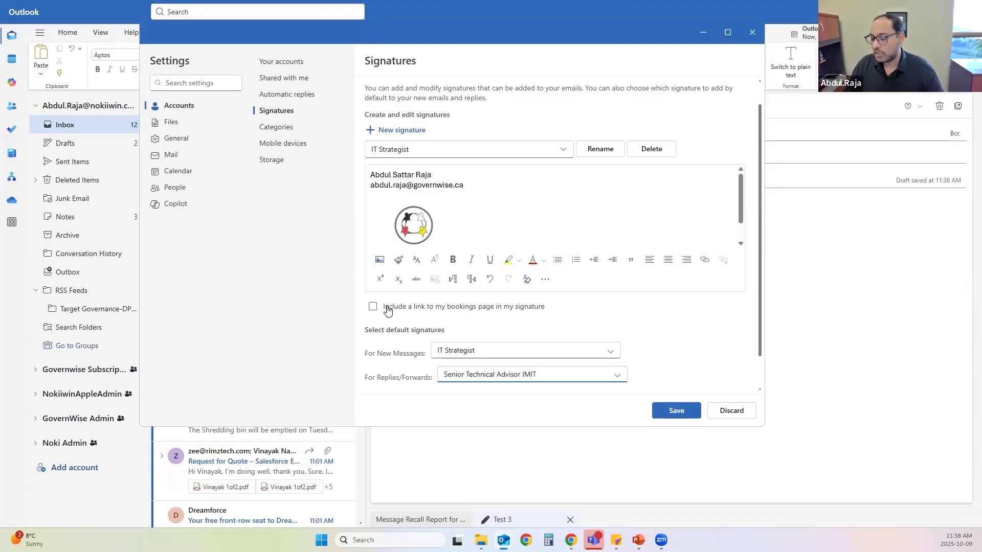
left_click(715, 411)
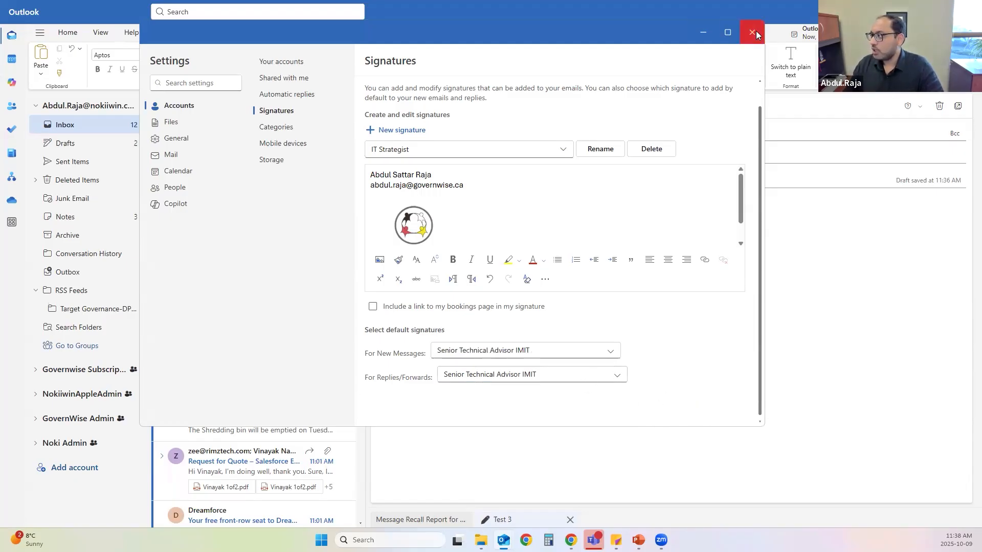
Return to the Test 3 draft without changing its signature, then switch to PowerPoint
key("Escape")
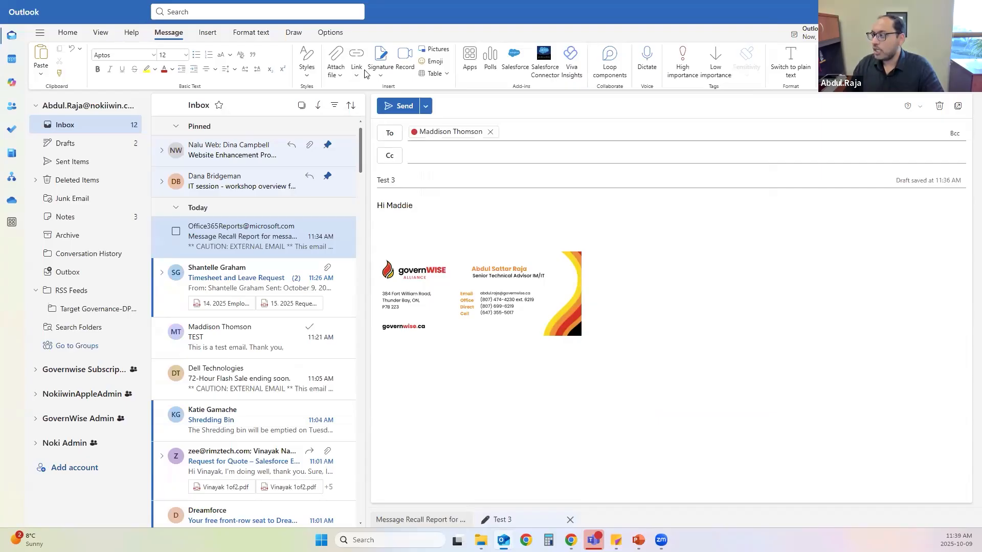
left_click(381, 71)
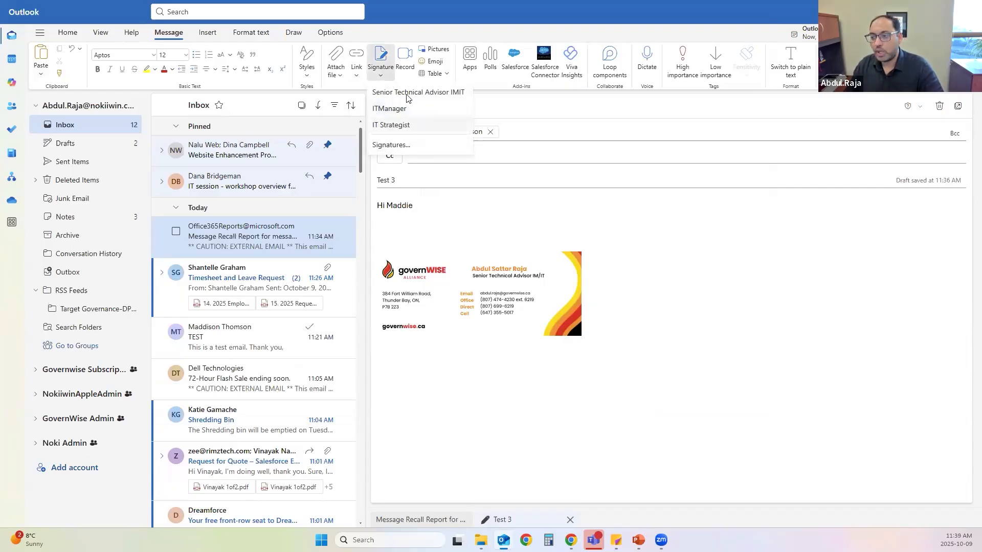
left_click(414, 225)
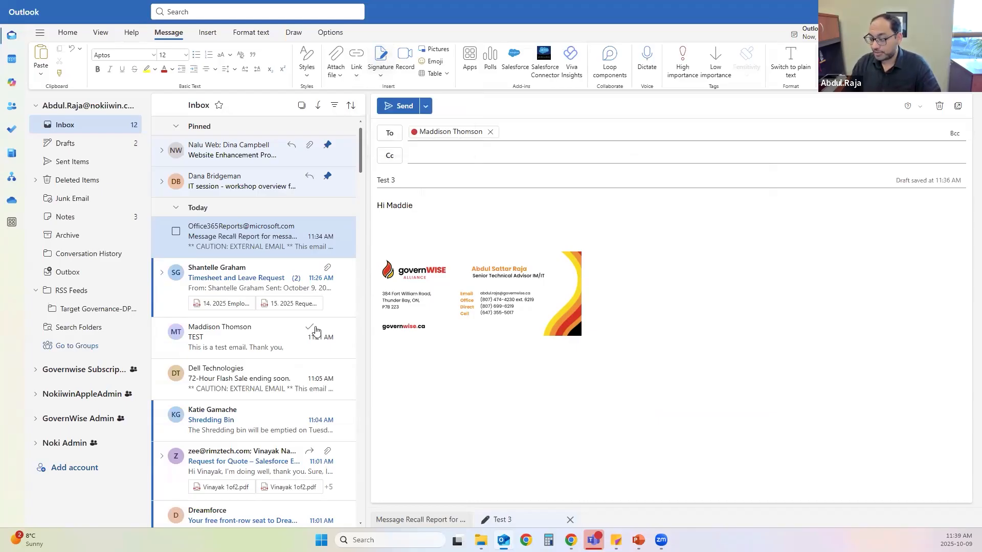
key("alt+Tab")
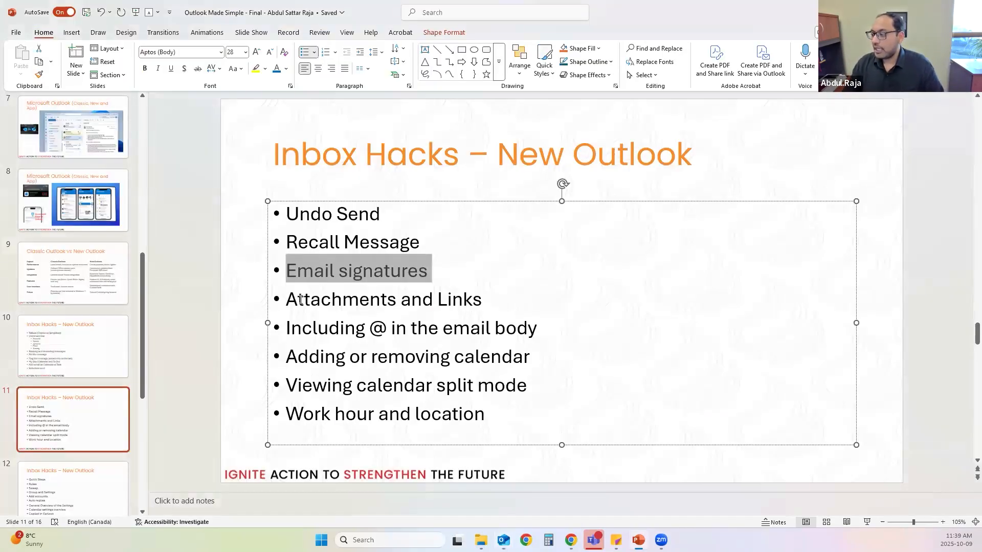
Highlight the 'Attachments and Links' bullet on slide 11, then go back to the Outlook draft
triple_click(478, 302)
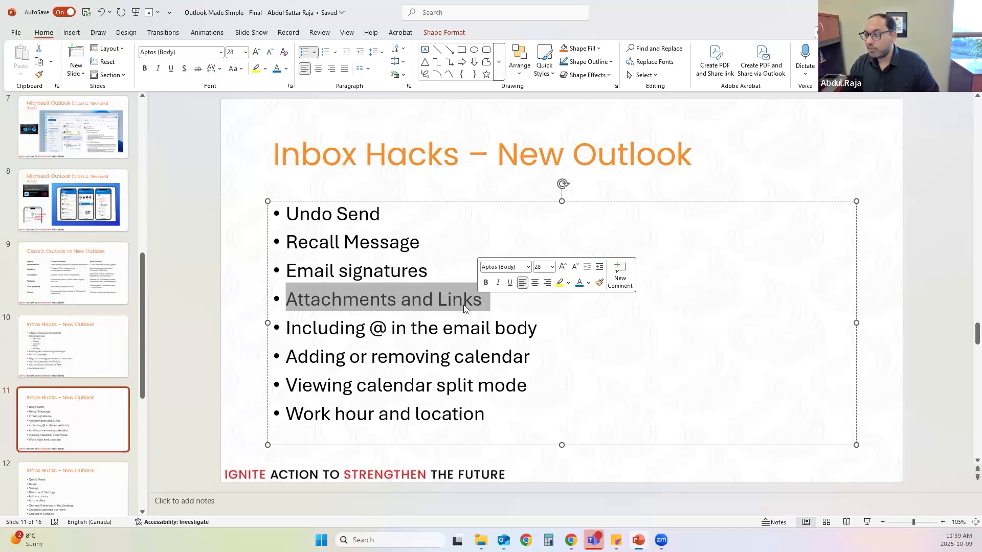
key("alt+Tab")
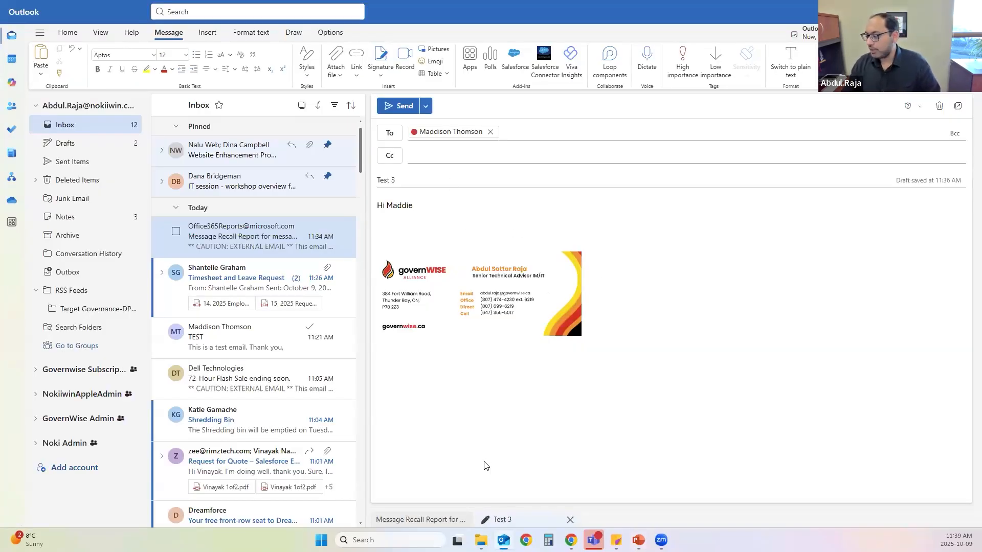
mouse_move(481, 540)
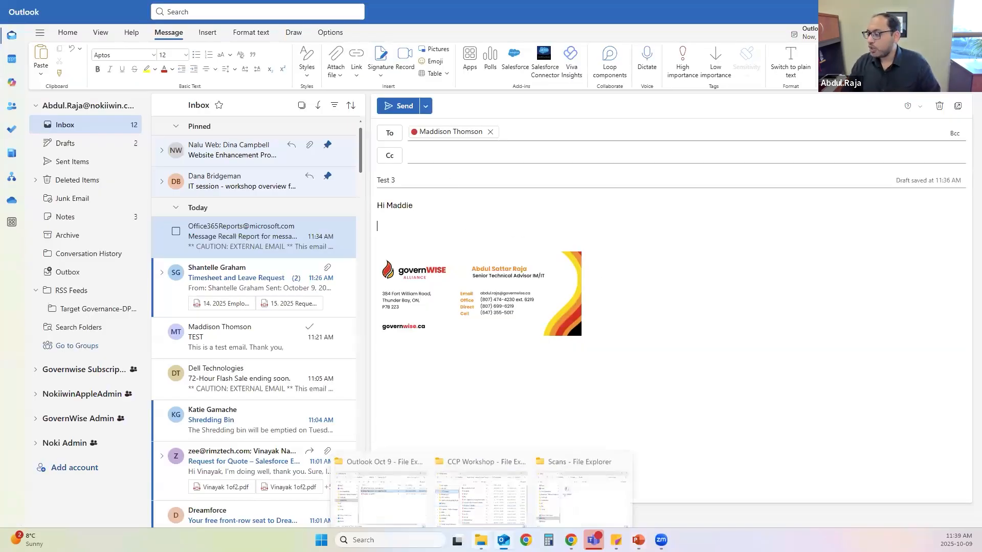
left_click(490, 496)
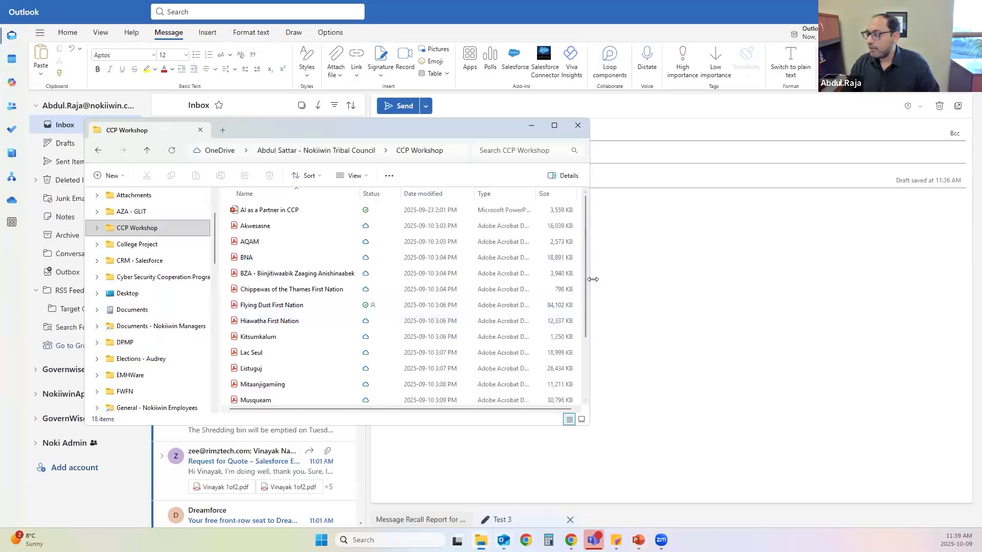
left_click_drag(593, 279, 663, 280)
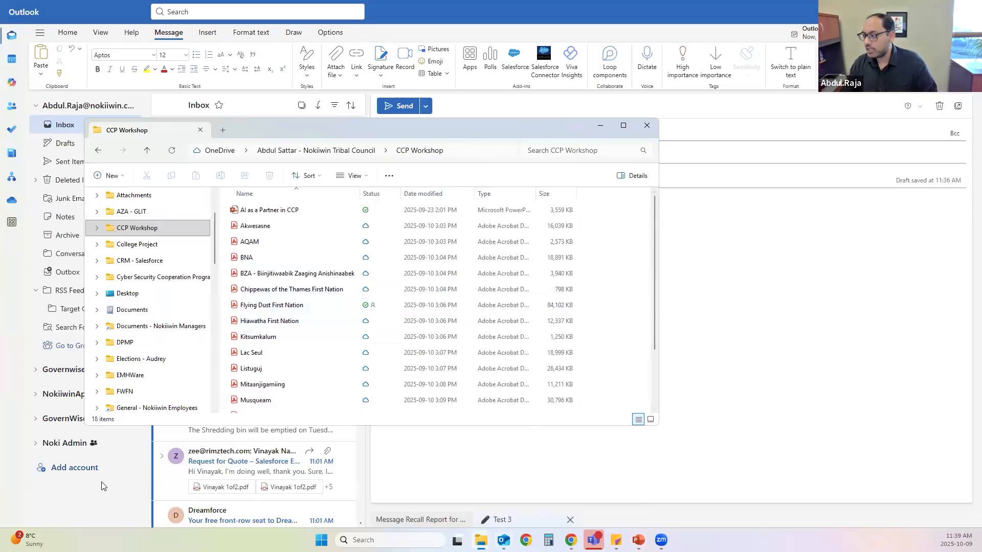
left_click(283, 215)
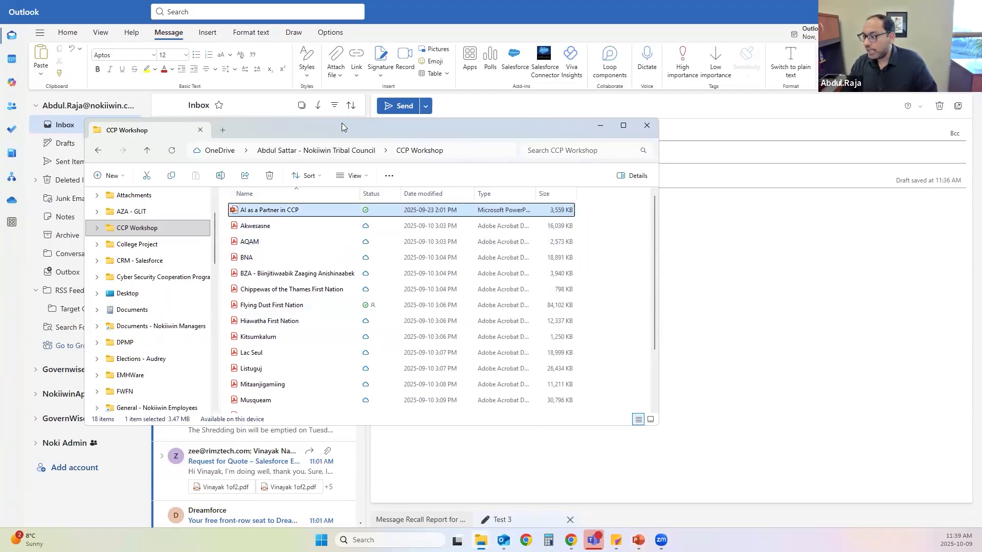
left_click_drag(342, 127, 567, 356)
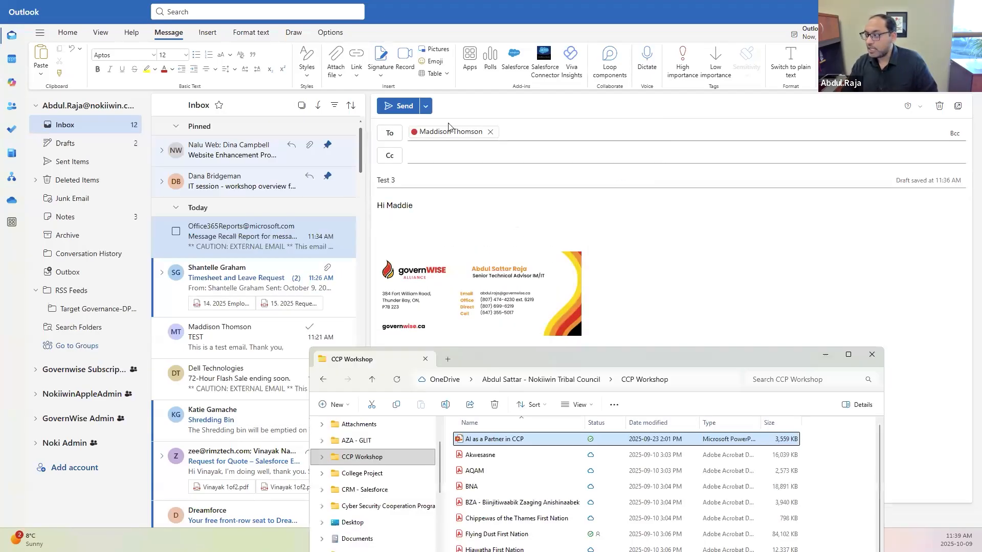
left_click(336, 81)
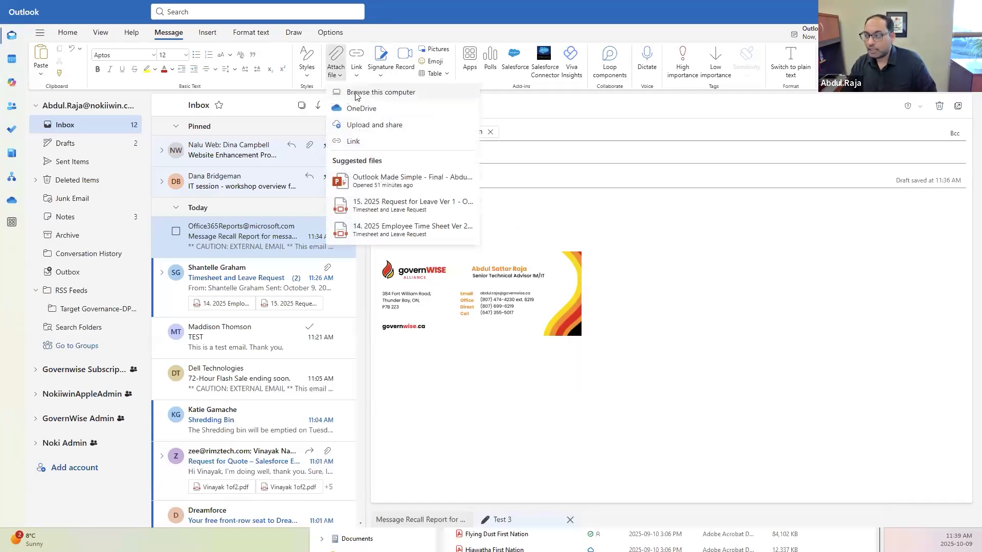
left_click(358, 92)
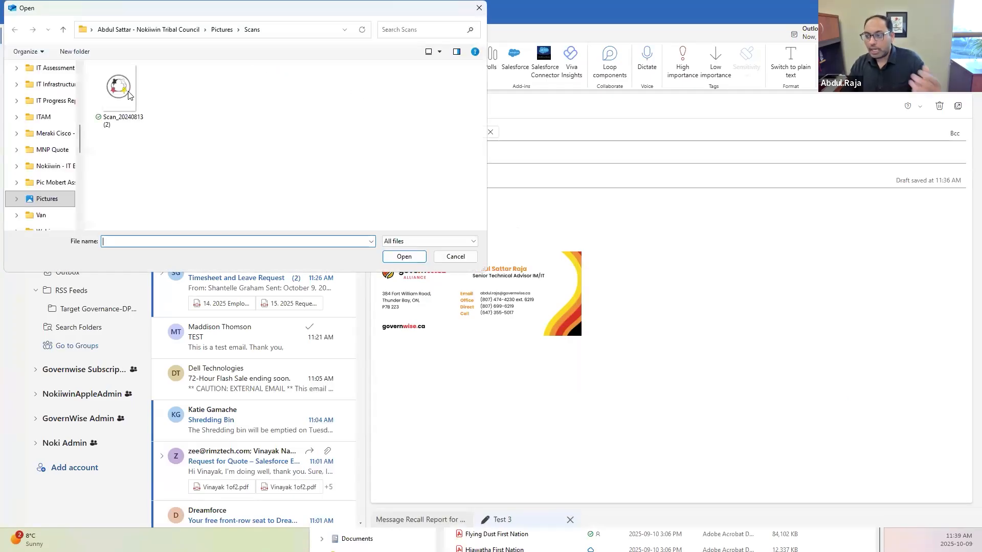
left_click(454, 258)
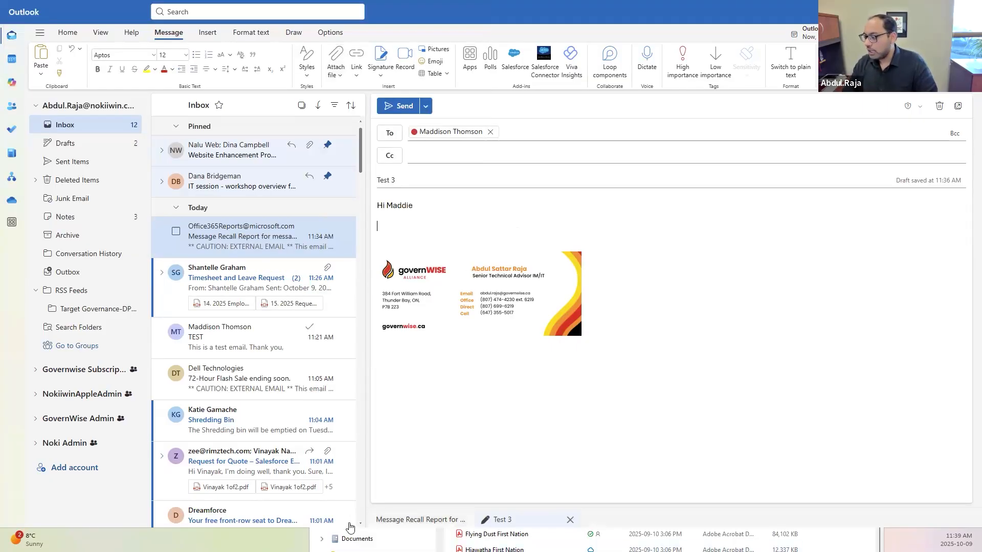
left_click(818, 537)
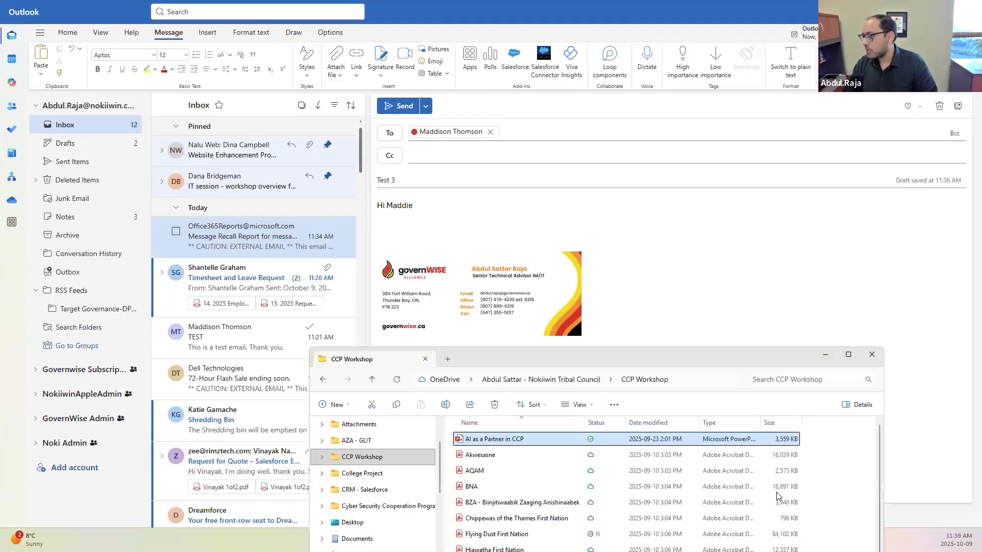
left_click_drag(621, 358, 505, 305)
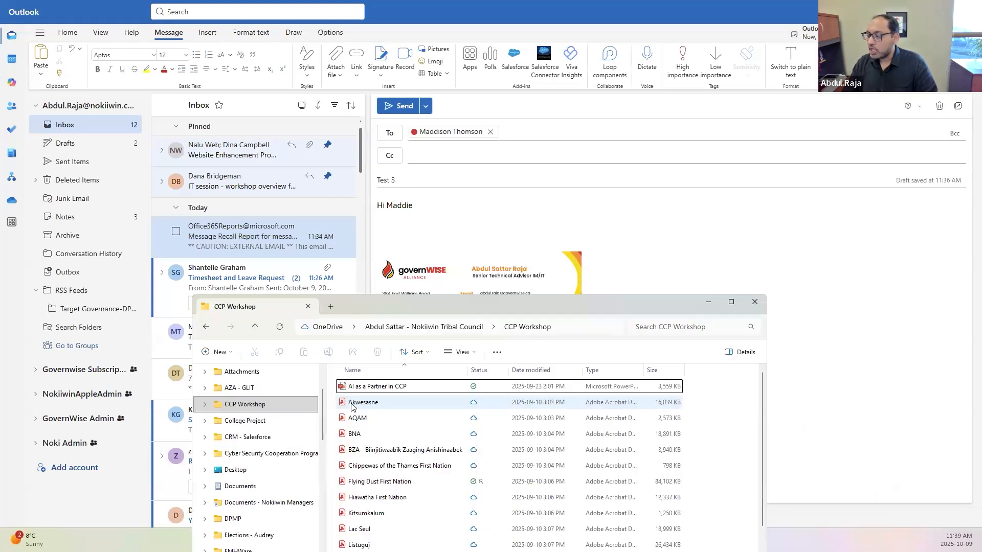
left_click(369, 388)
left_click_drag(369, 389, 765, 278)
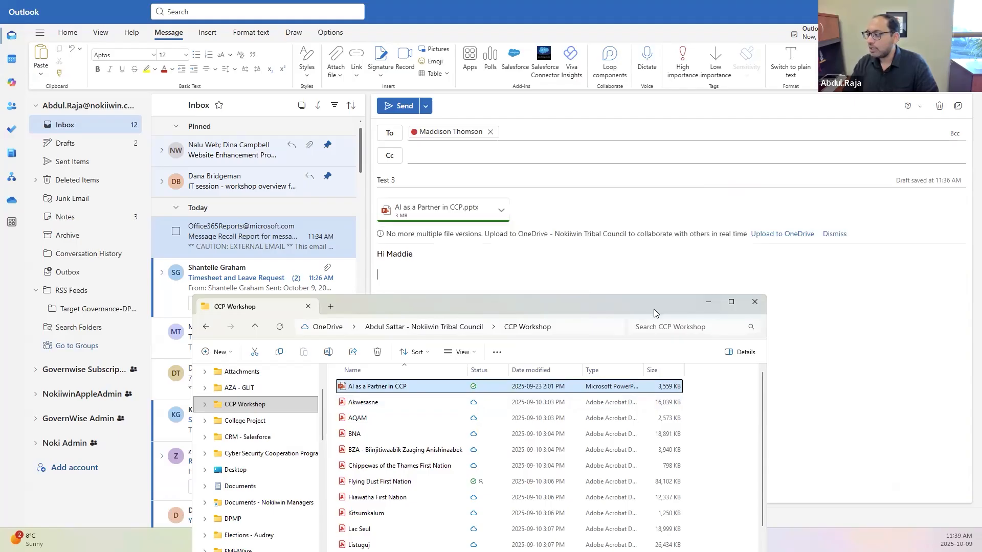
left_click_drag(654, 309, 671, 400)
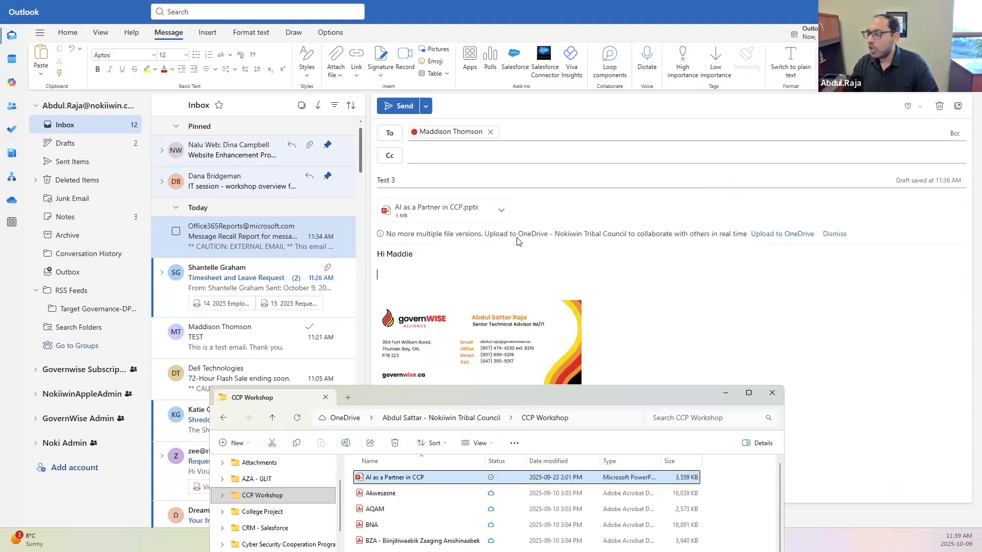
left_click(501, 211)
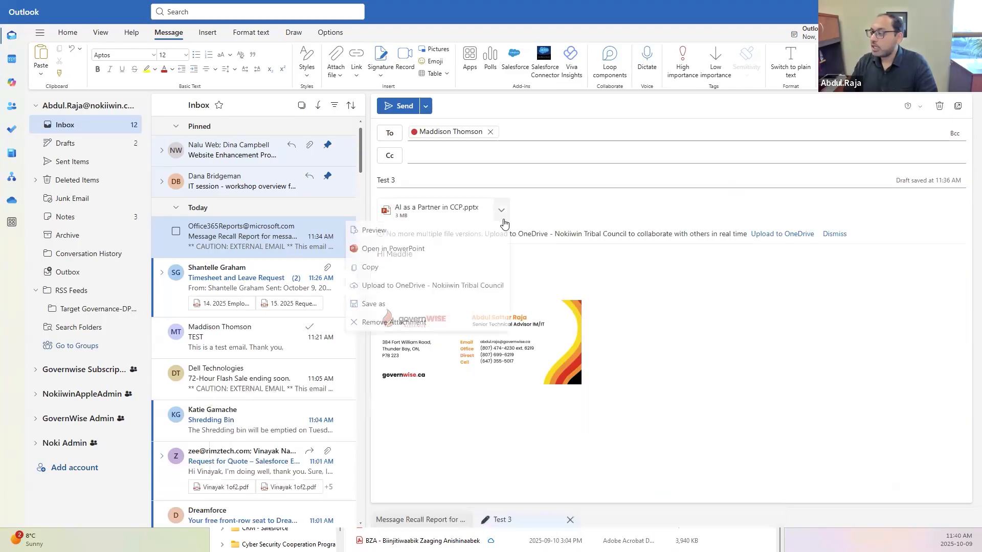
left_click(386, 325)
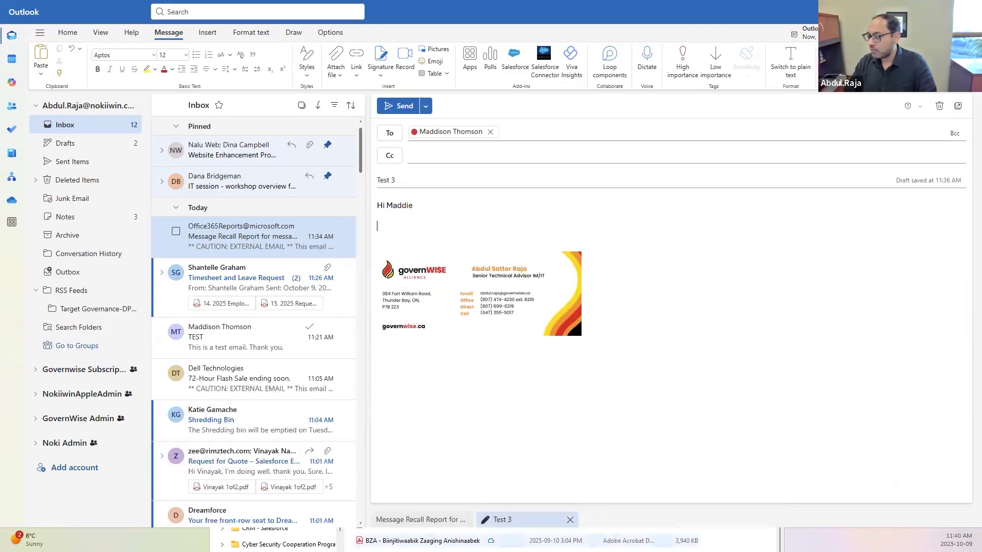
Drop 'AI as a Partner in CCP.pptx' into the Test 3 body, then delete the inserted link
left_click(475, 541)
left_click_drag(394, 478, 452, 262)
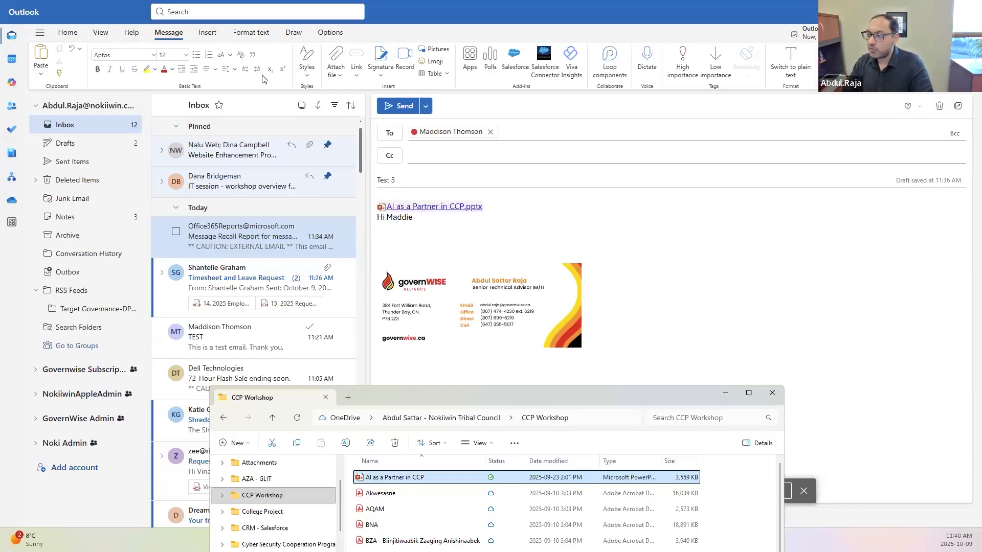
left_click_drag(425, 387, 319, 59)
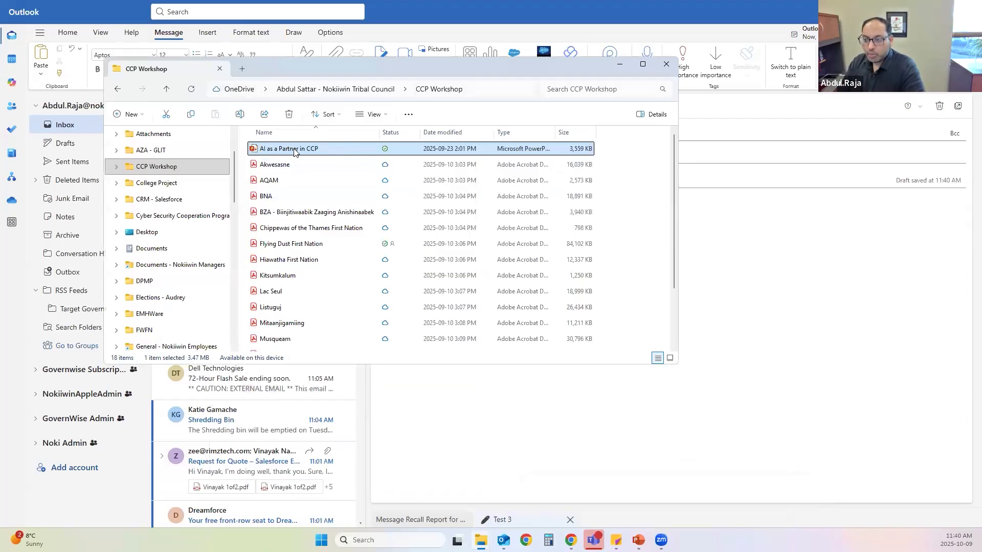
left_click_drag(338, 72, 448, 298)
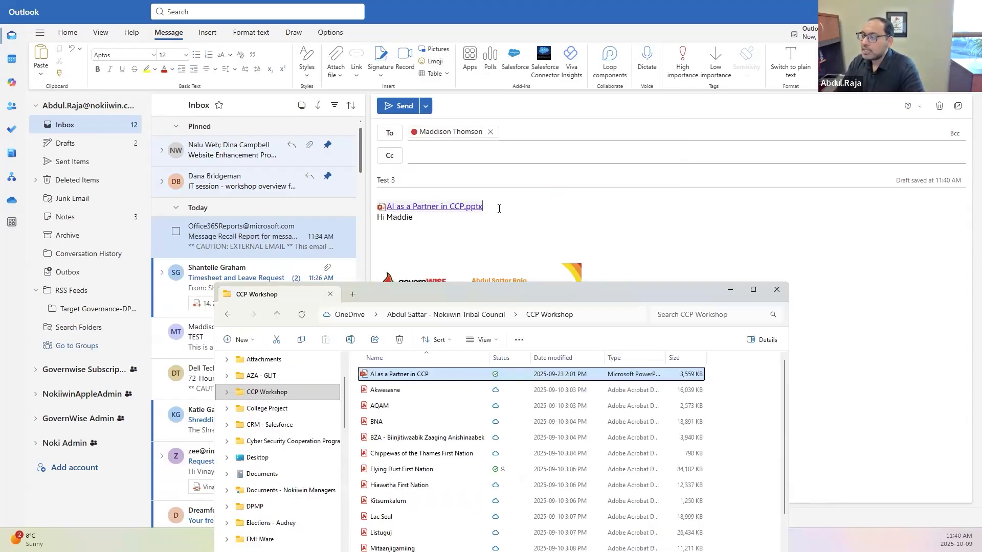
left_click(499, 209)
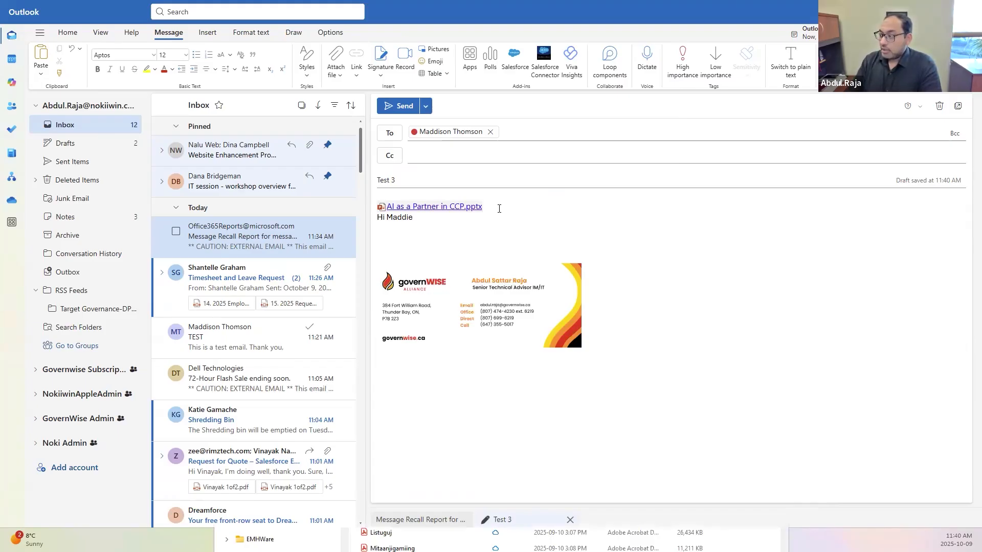
key("BackSpace")
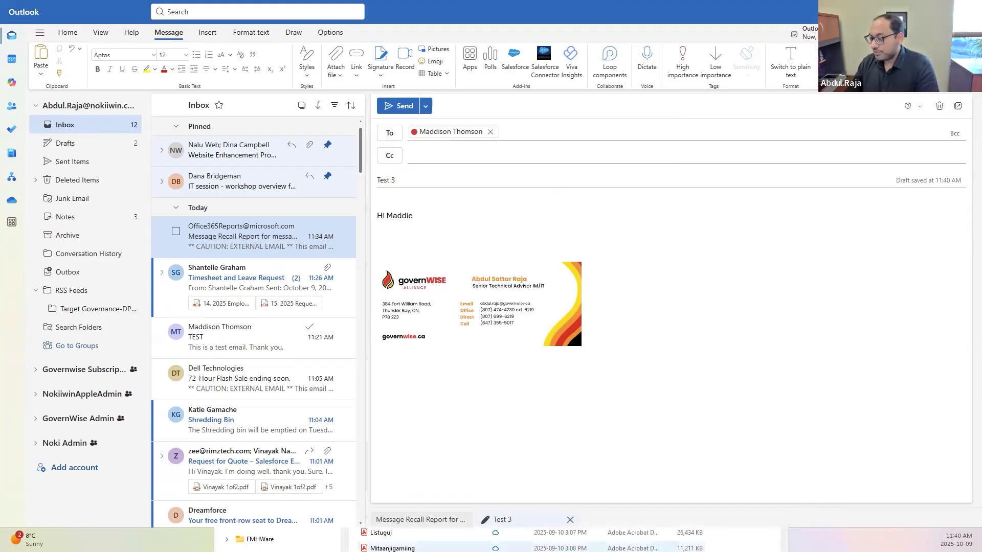
Bring File Explorer over the draft and return to the CCP Workshop folder
left_click(260, 539)
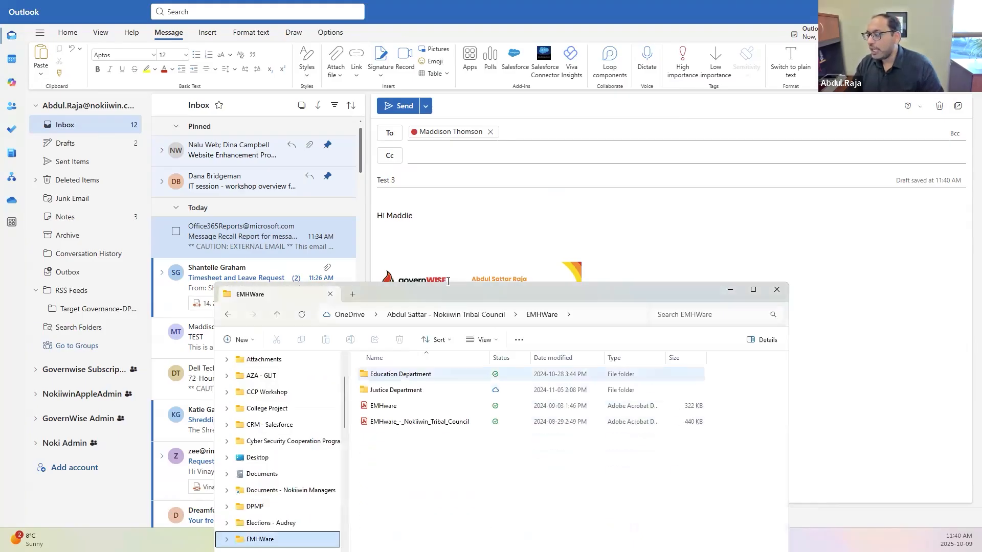
left_click_drag(447, 288, 441, 162)
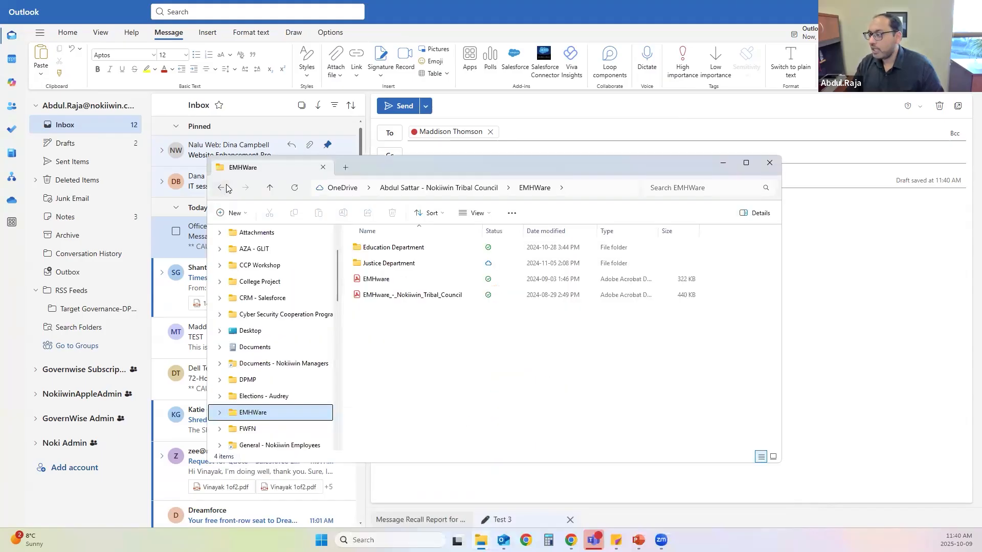
left_click(259, 265)
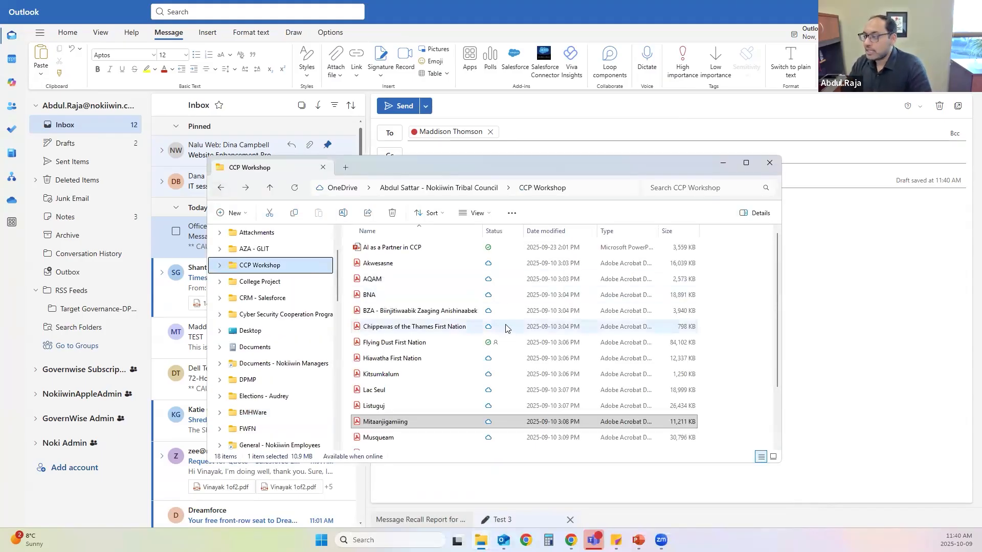
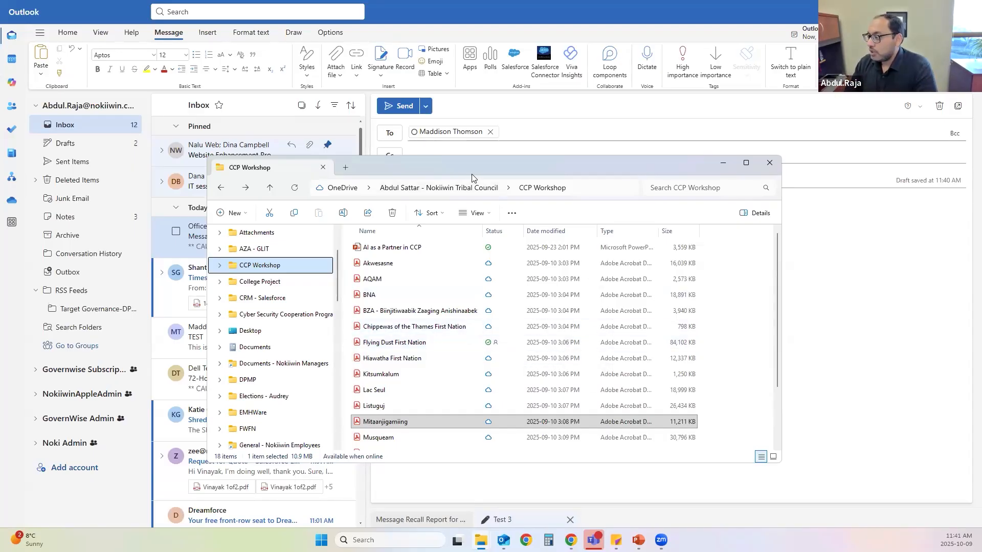
Check the Flying Dust First Nation PDF's 82.1 MB size in Properties, then drag it into the Test 3 body
left_click(393, 348)
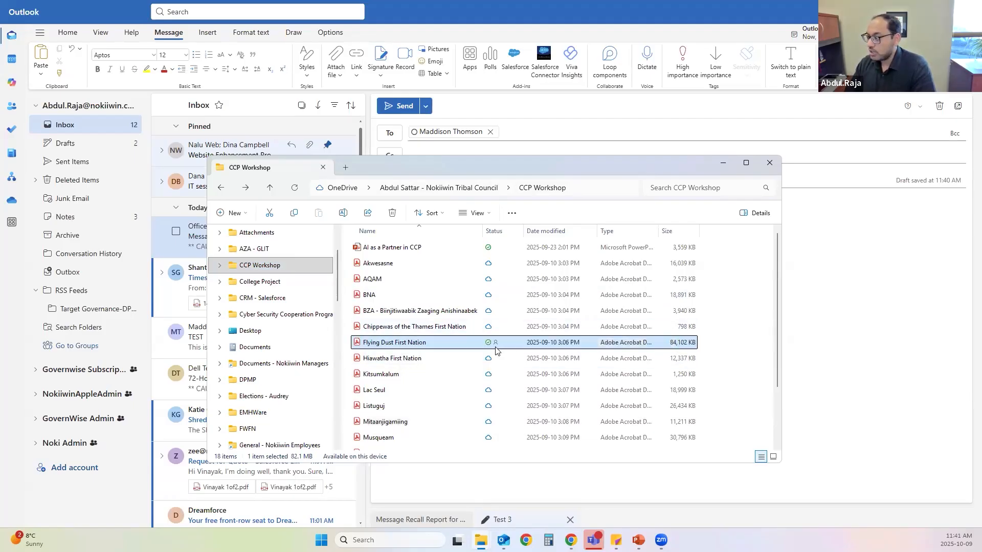
right_click(409, 344)
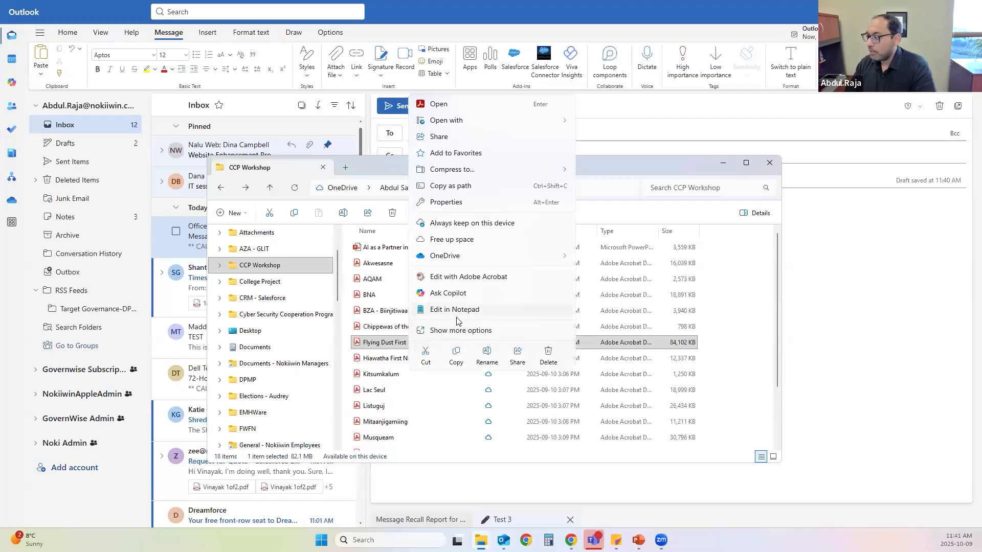
left_click(460, 330)
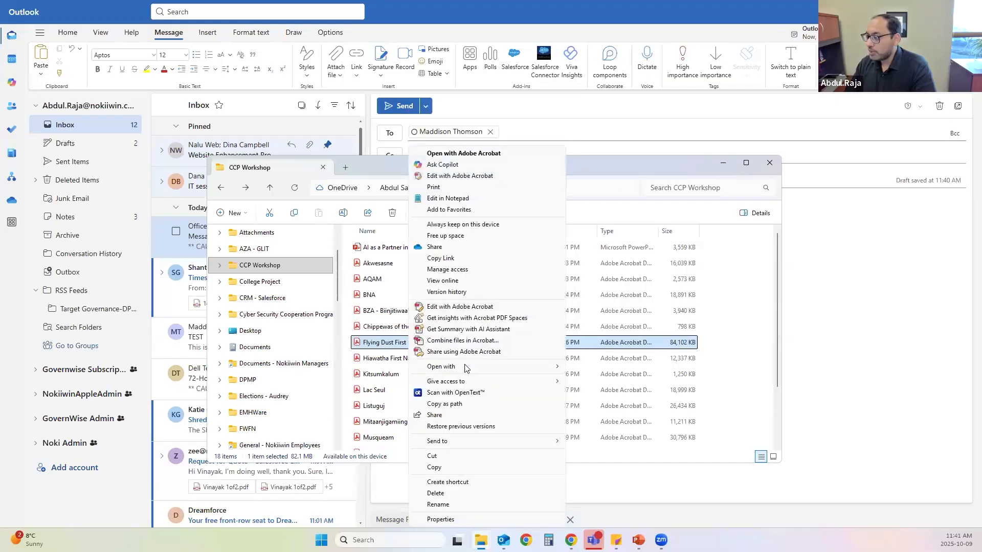
left_click(443, 519)
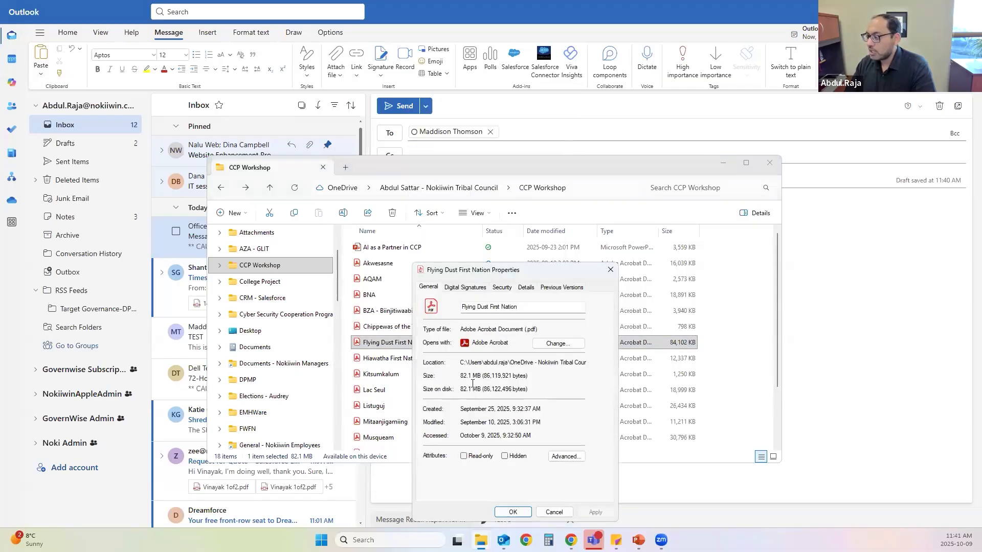
left_click(553, 511)
left_click_drag(459, 169, 605, 343)
left_click_drag(551, 516, 782, 220)
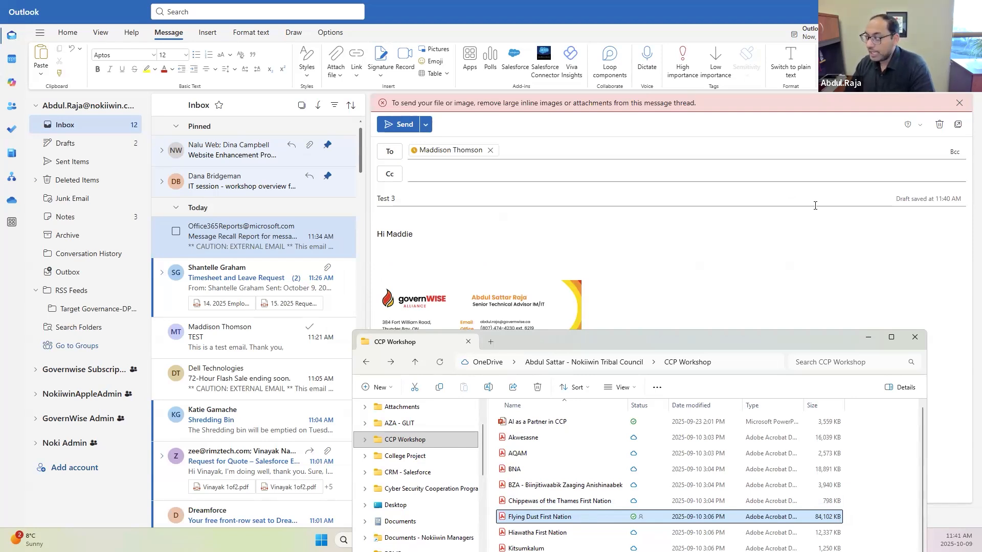
Dismiss the size warning and re-drag the PDF in, uploading it as a Flying Dust First Nation 1.pdf OneDrive link
left_click(958, 103)
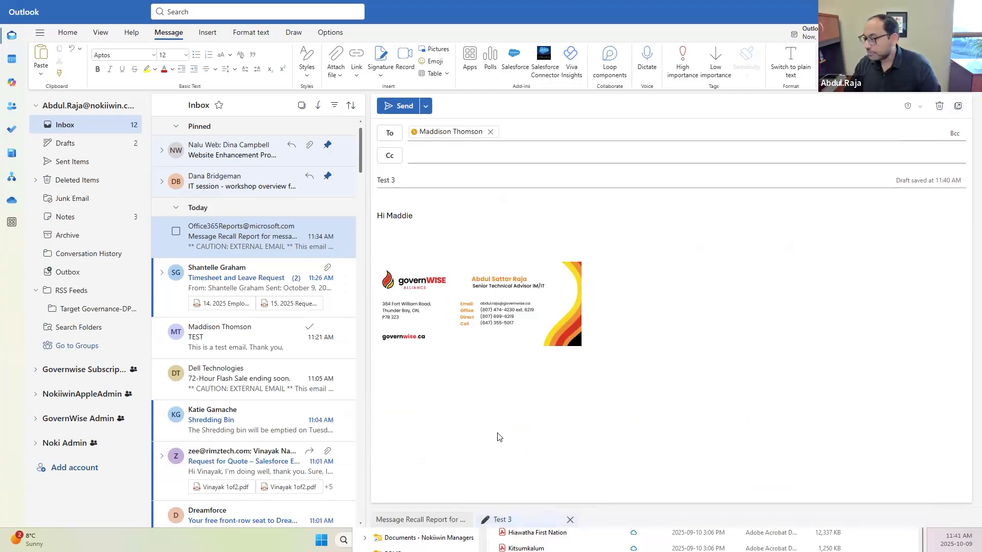
key("alt+Tab")
left_click_drag(533, 521, 448, 256)
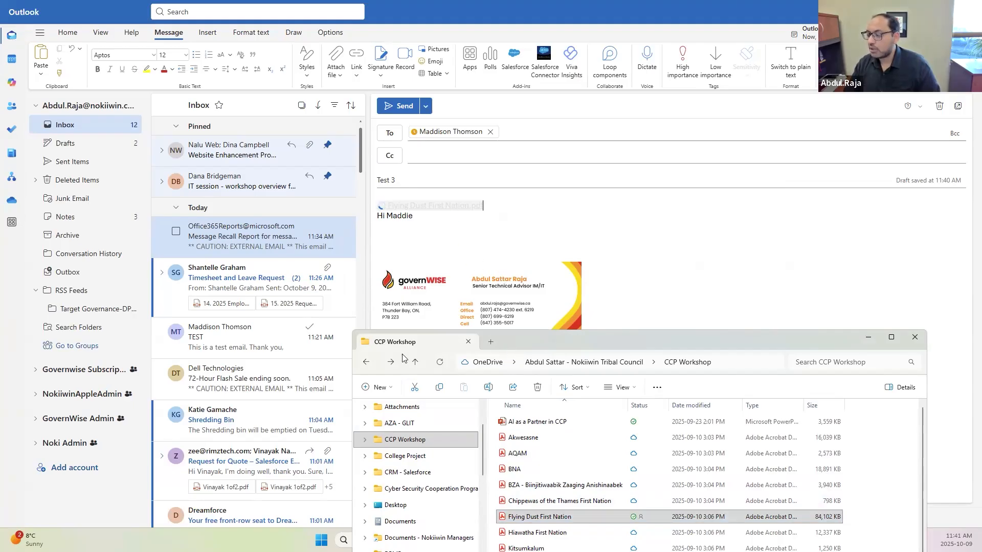
left_click_drag(536, 338, 451, 179)
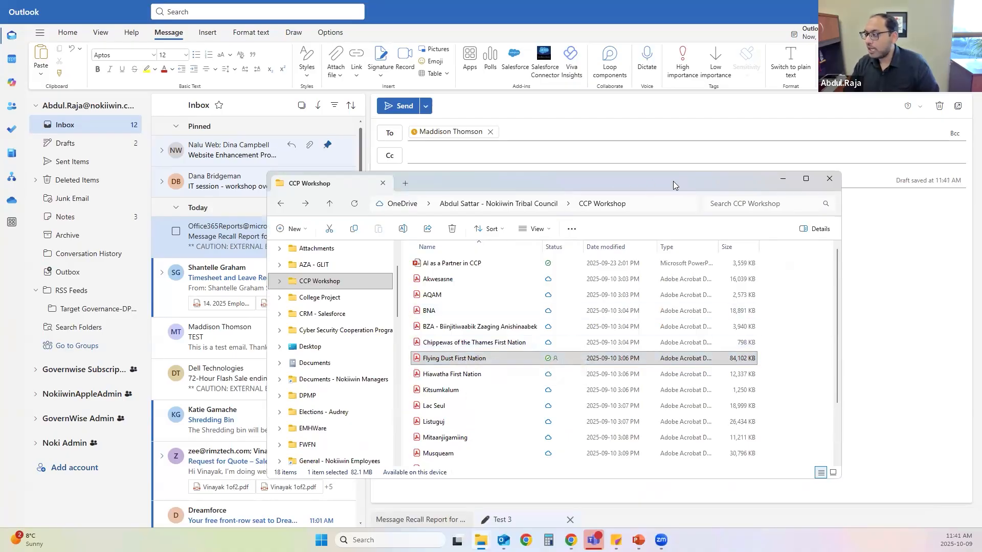
left_click(694, 150)
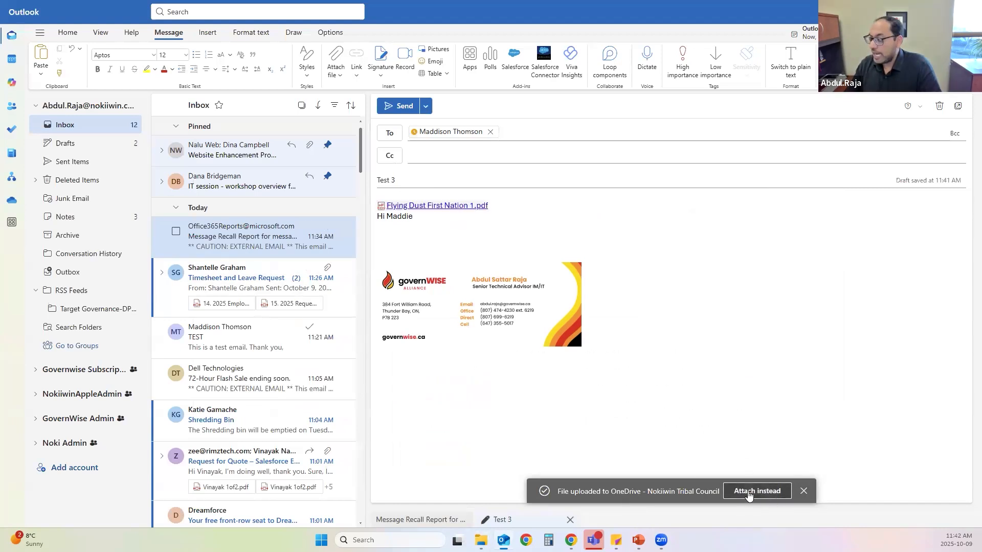
right_click(442, 207)
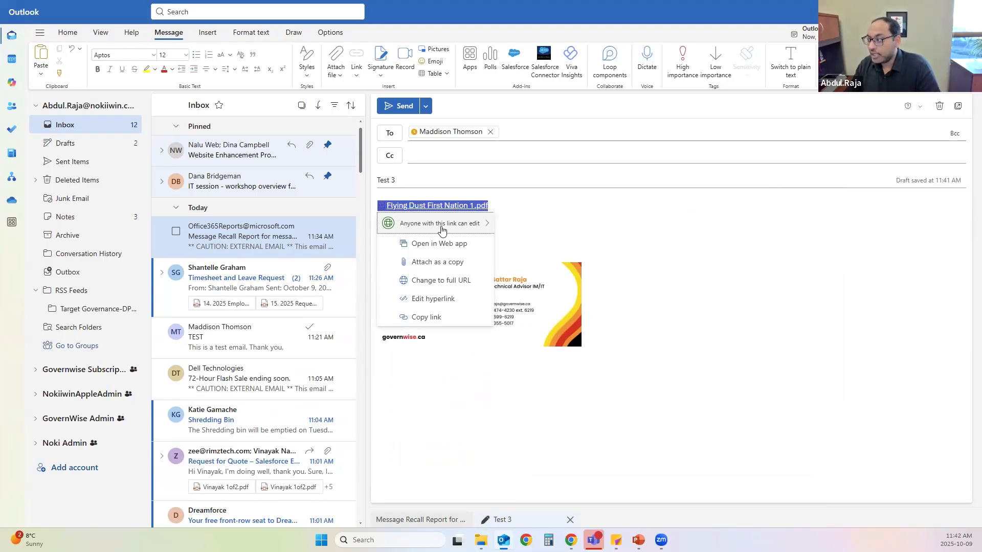
Open the PDF link's sharing settings and try the Can view and Can't download permissions
left_click(442, 231)
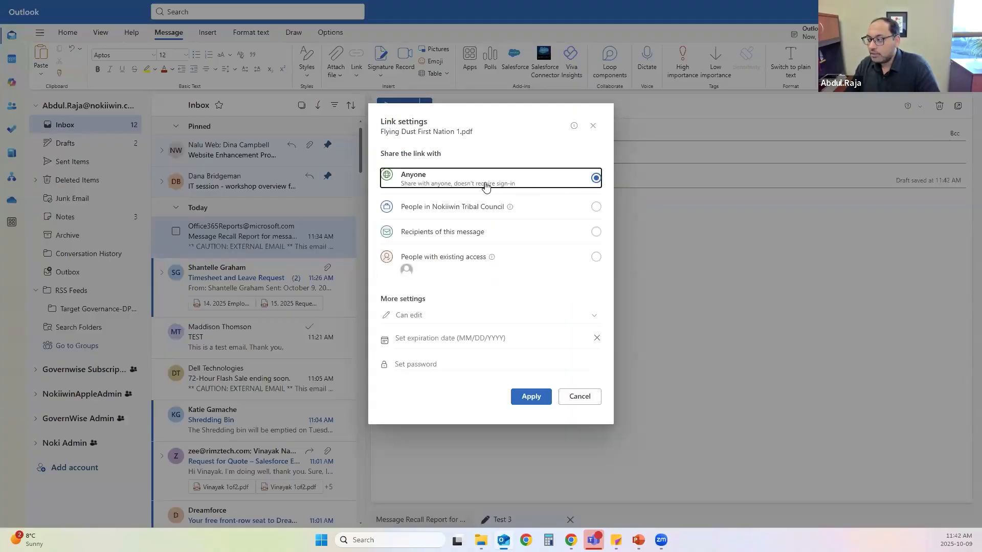
left_click(423, 321)
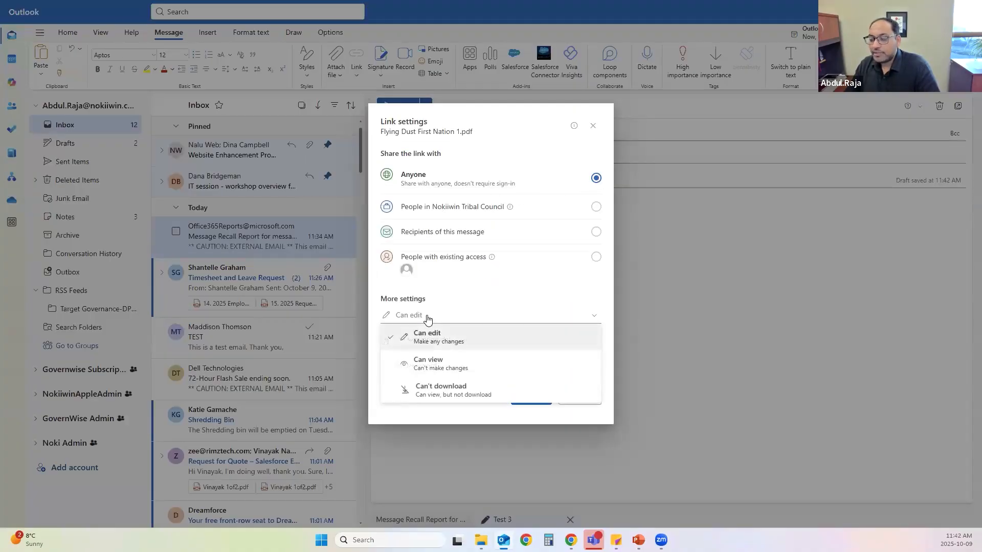
left_click(437, 363)
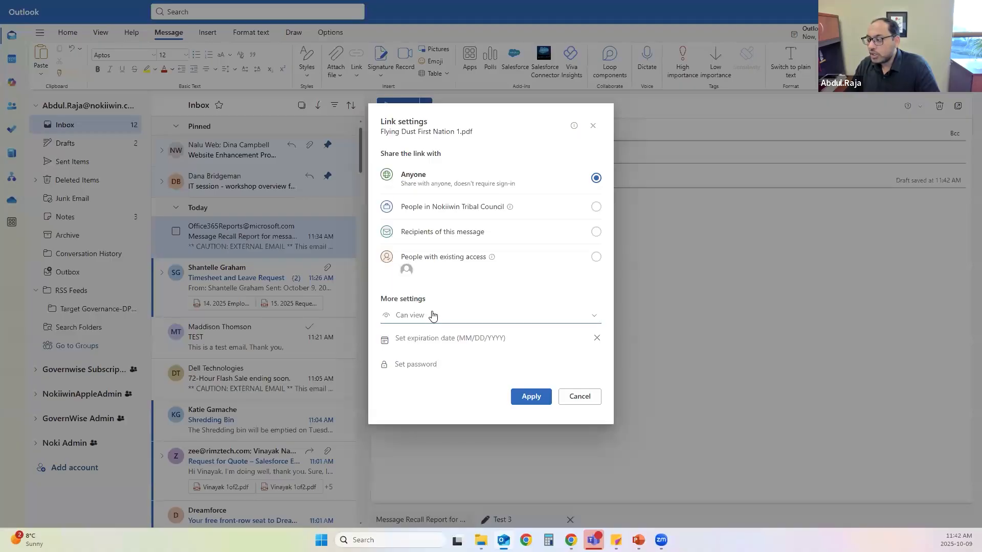
left_click(431, 313)
left_click(445, 393)
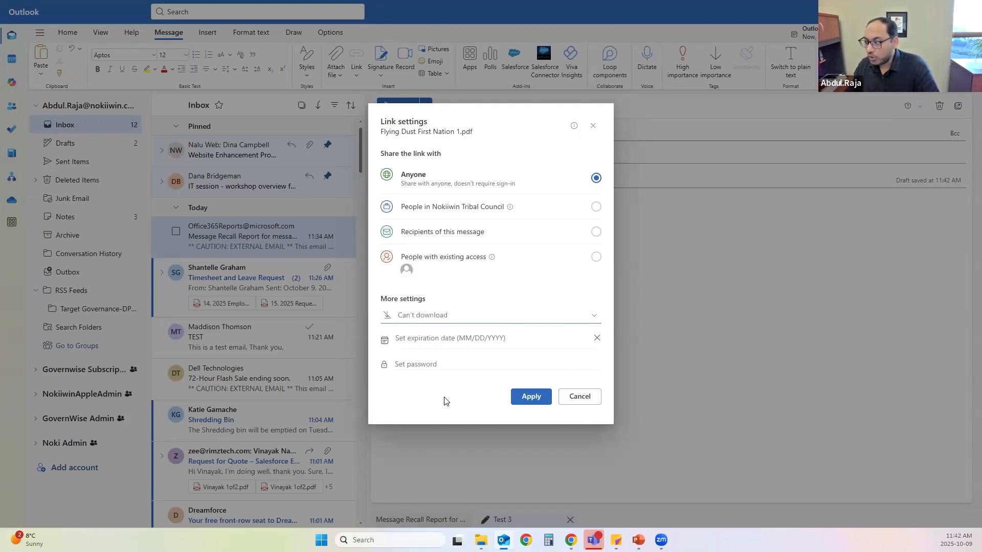
left_click(440, 321)
left_click(448, 362)
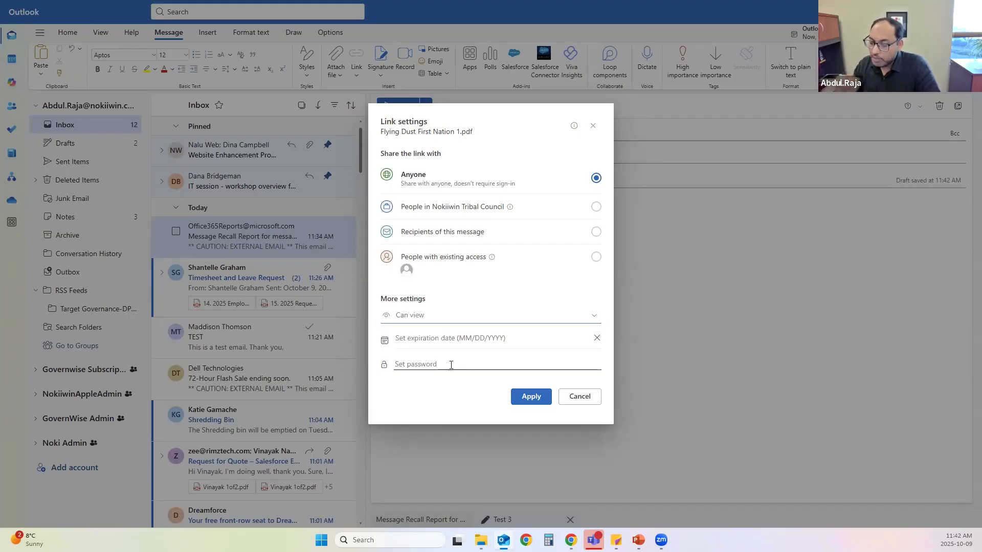
Try Can edit with the Nokiiwin Tribal Council and message-recipients audiences, then cancel without applying
left_click(432, 315)
left_click(437, 340)
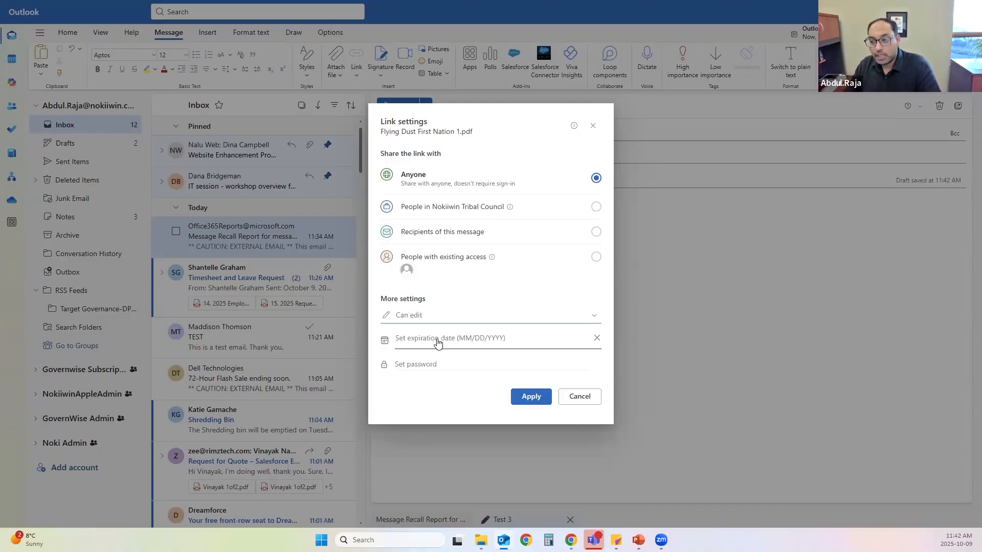
left_click(479, 214)
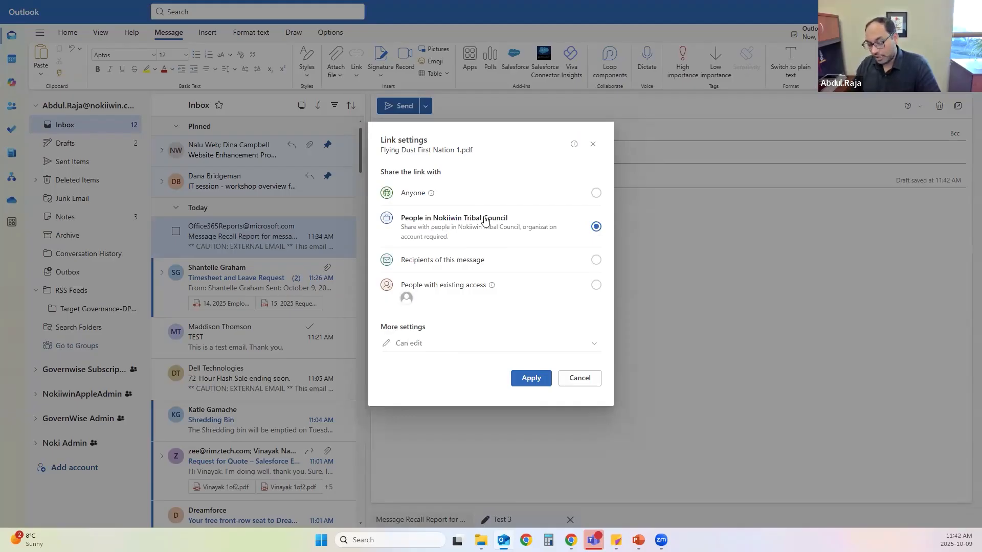
left_click(448, 260)
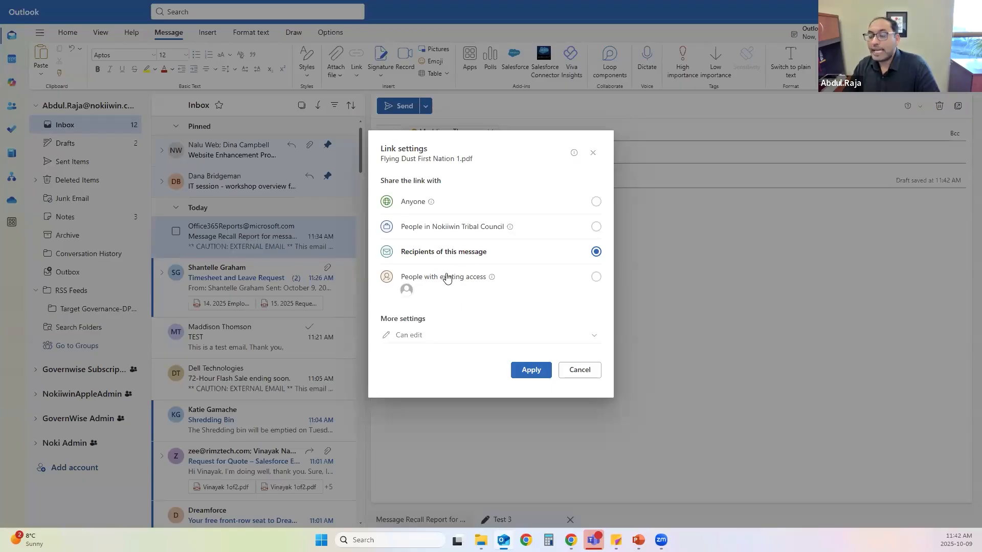
left_click(576, 377)
Add the suggested contact as Cc, select the PDF link line, and view the To recipient's contact card
left_click(469, 151)
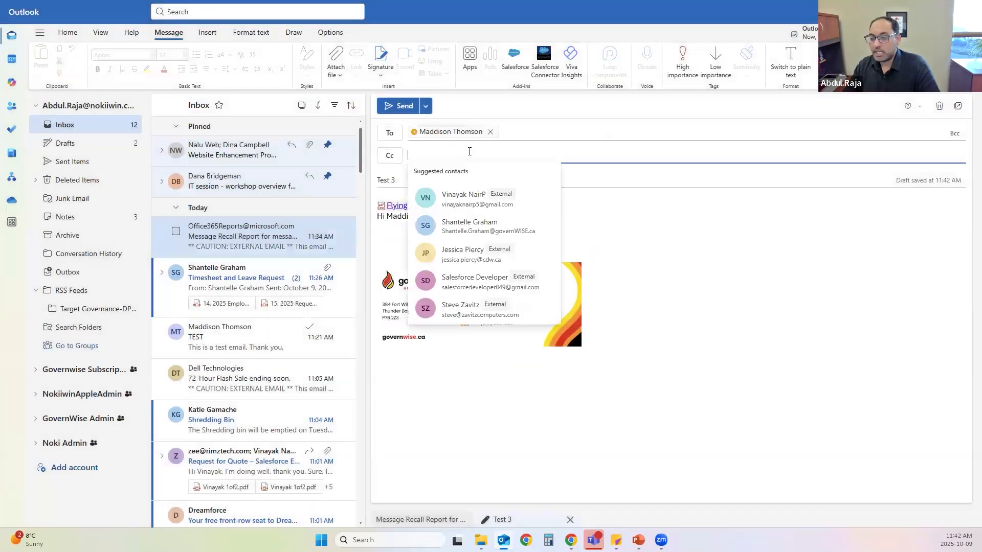
left_click(476, 195)
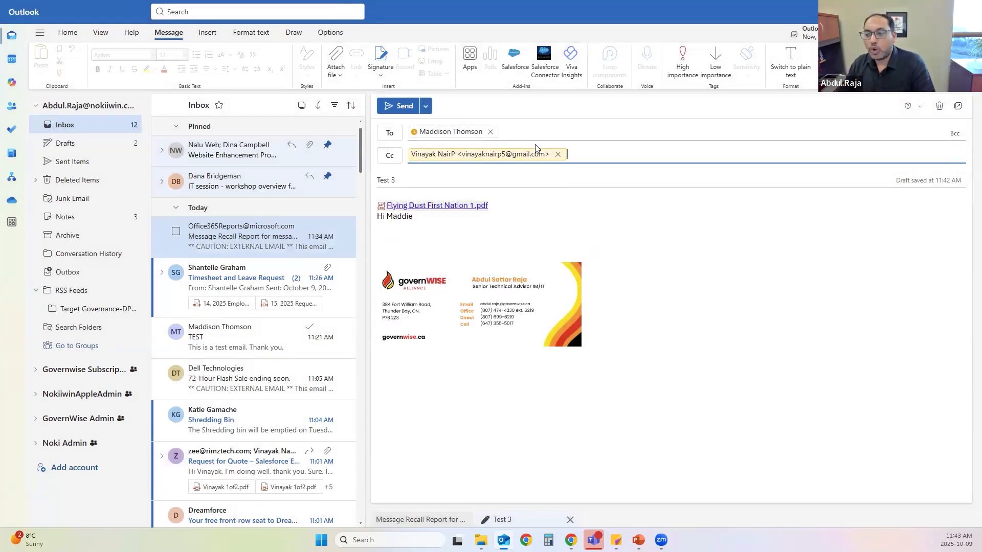
triple_click(519, 205)
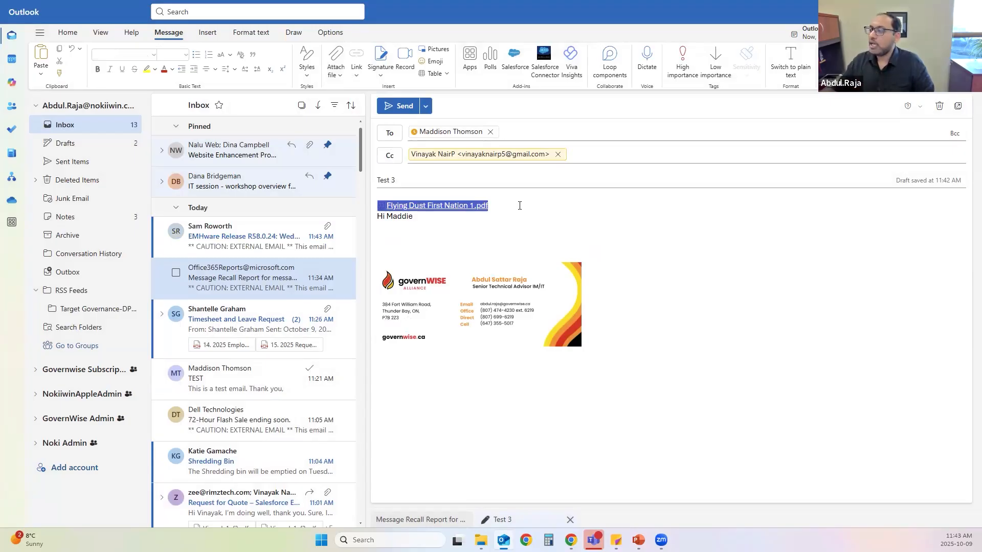
left_click(458, 132)
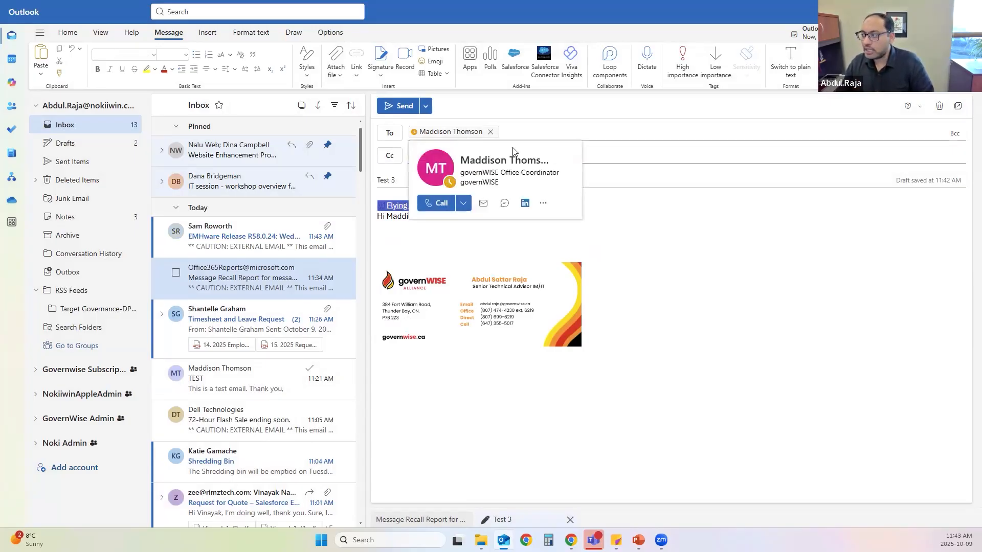
left_click(656, 233)
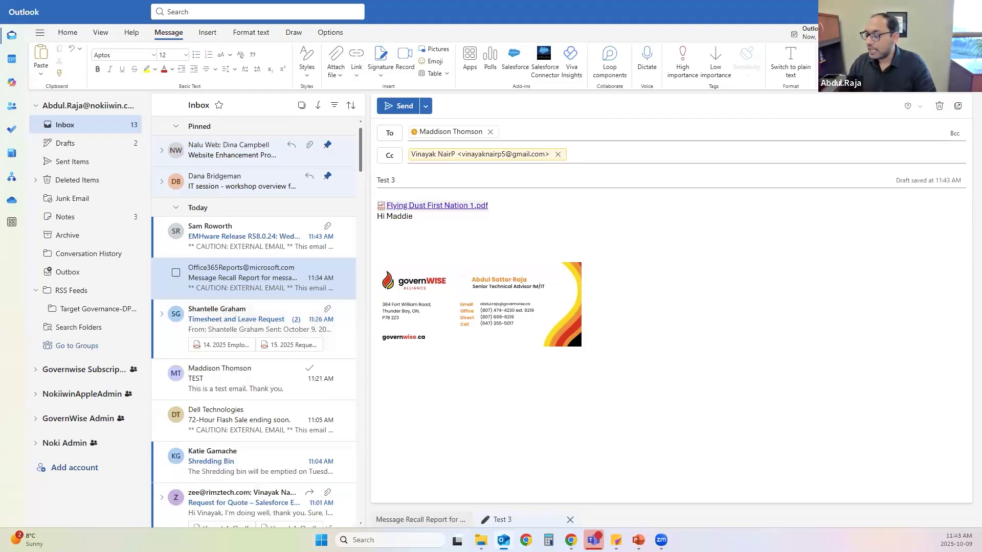
Copy an anyone-can-edit sharing link for Flying Dust First Nation.pdf from File Explorer's Share window
mouse_move(481, 540)
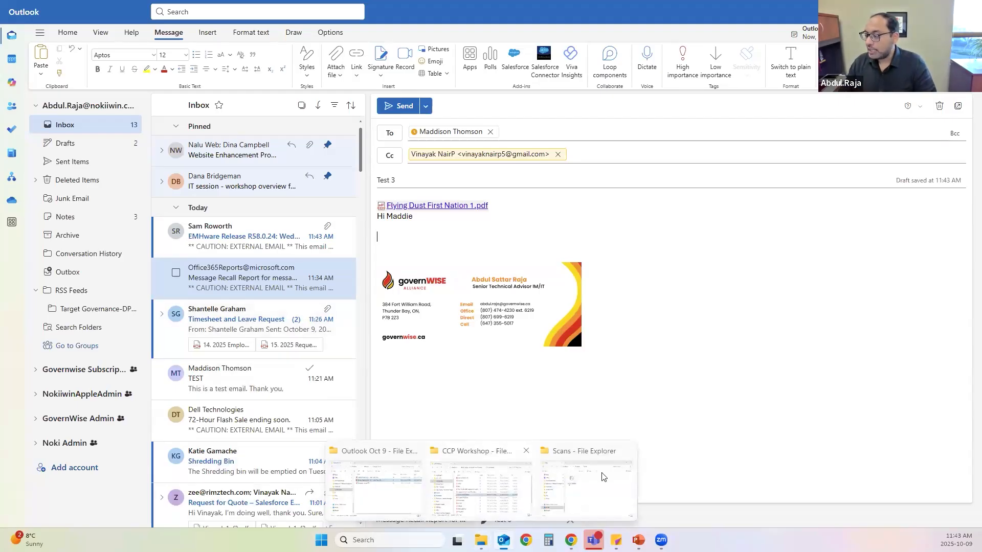
left_click(462, 449)
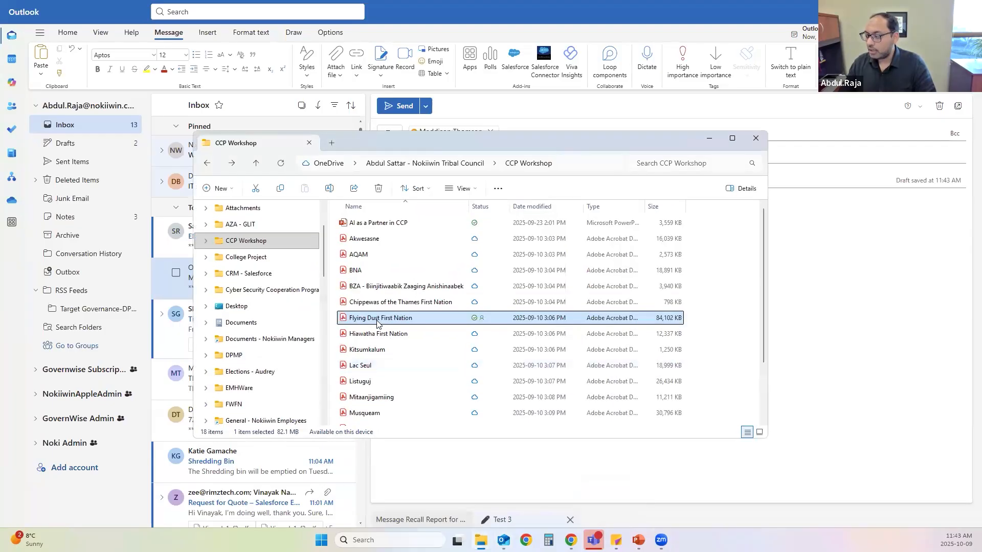
right_click(377, 322)
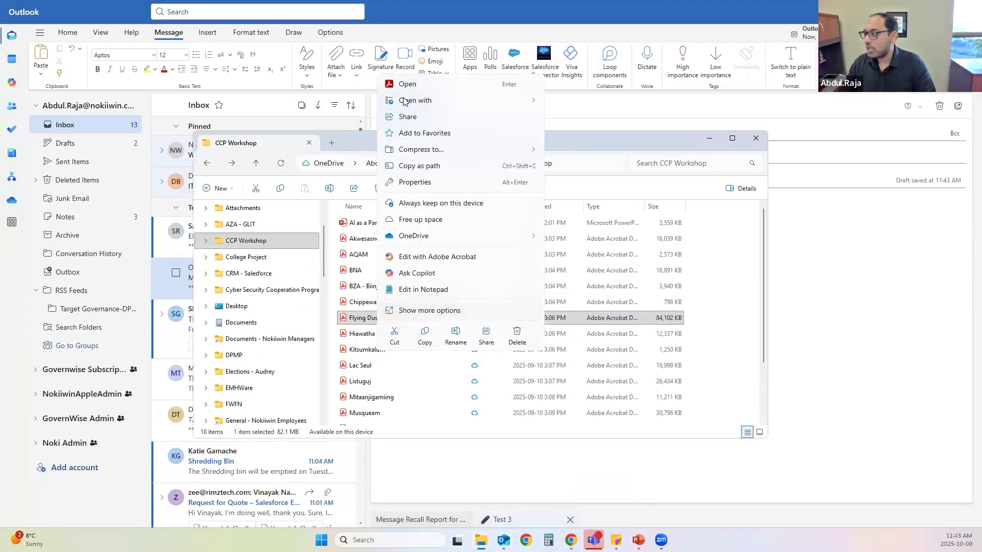
left_click(417, 118)
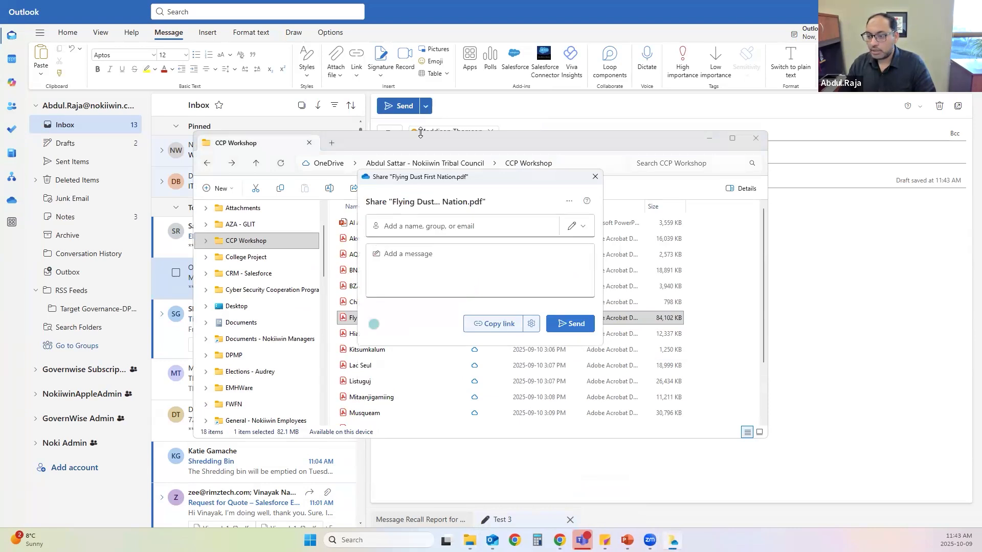
left_click(490, 327)
left_click(708, 138)
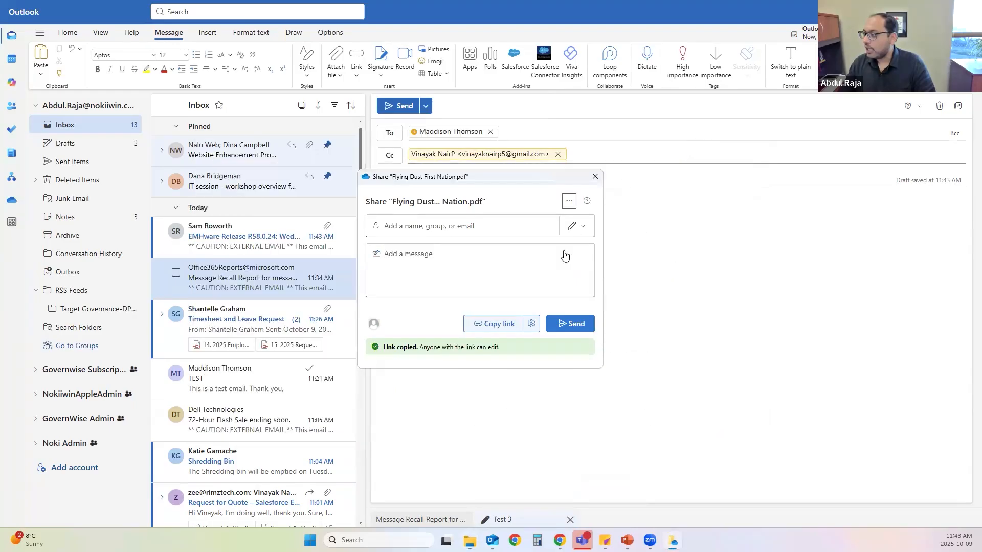
left_click(594, 177)
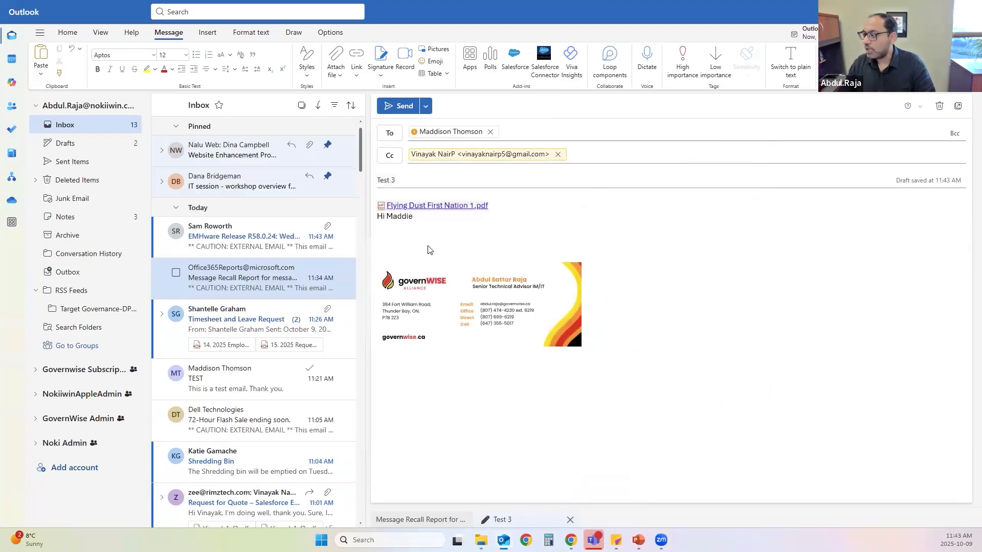
Paste the copied Flying Dust First Nation.pdf link twice on separate lines of the body
right_click(425, 246)
left_click(398, 248)
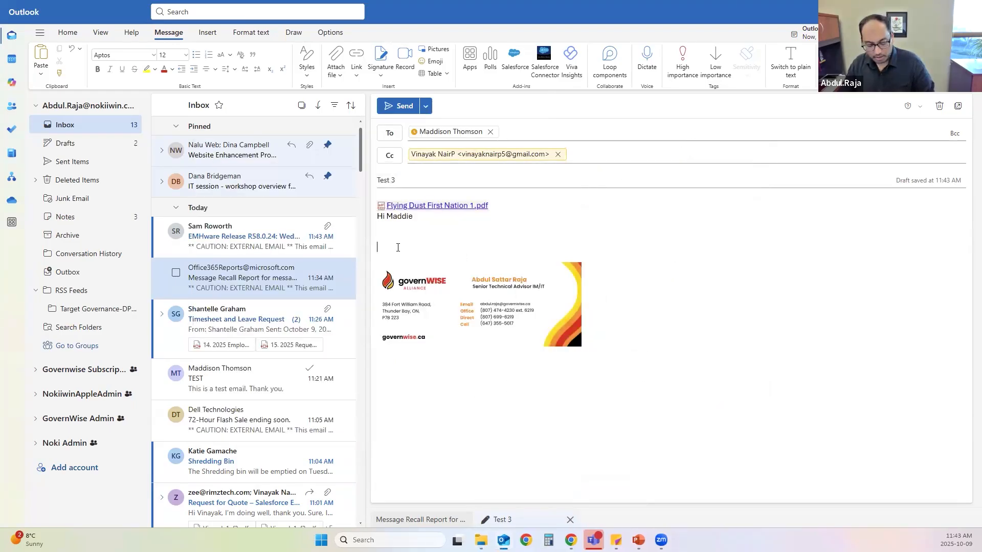
key("ctrl+v")
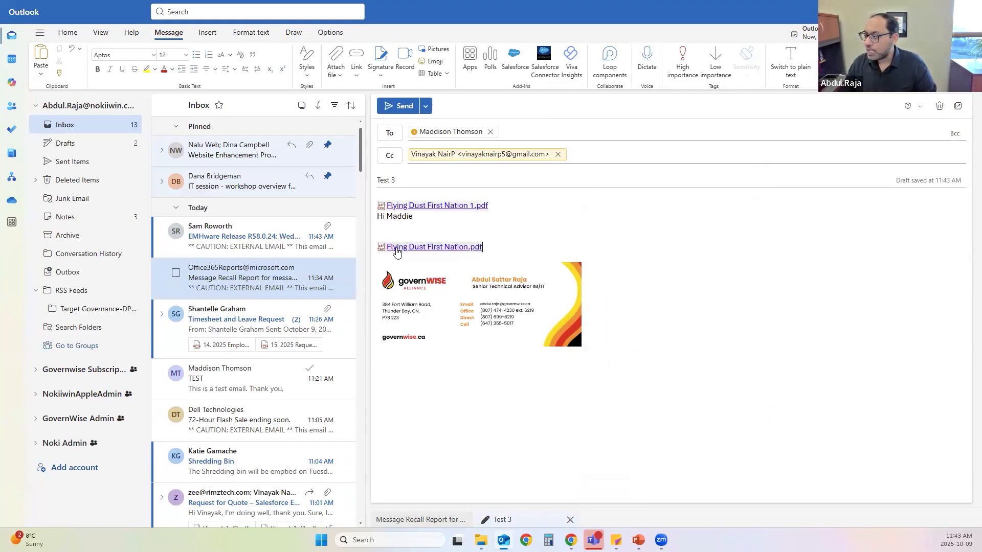
key("Return")
key("ctrl+v")
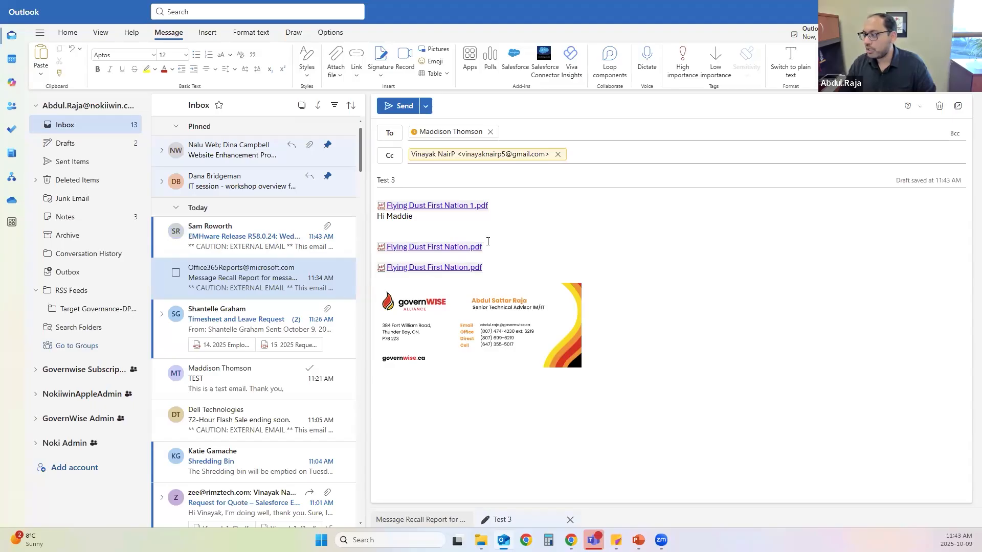
Label the two links 'Nokiiwin Users Click Here:' and 'External Users Click Here:'
type("Noki")
type("iwin Users ")
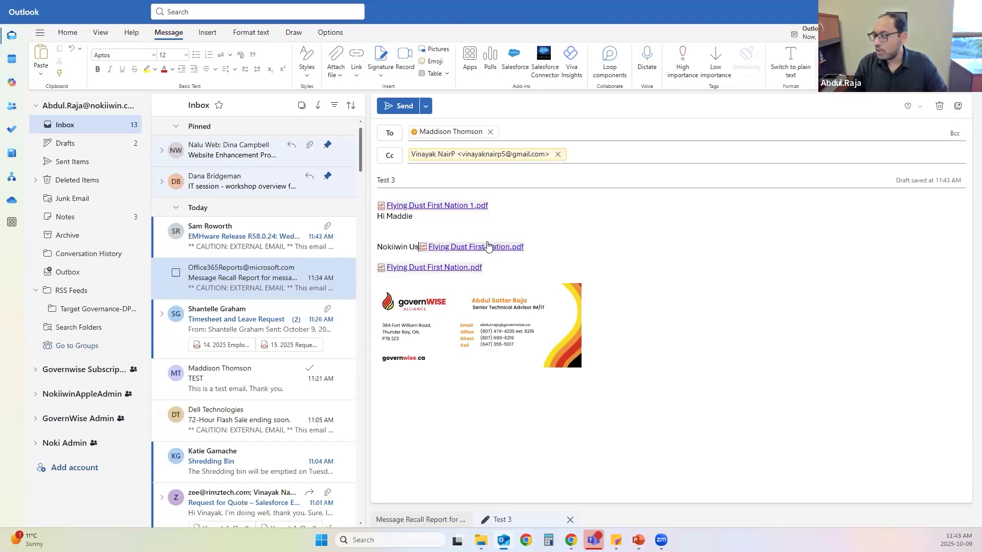
type("Click Her")
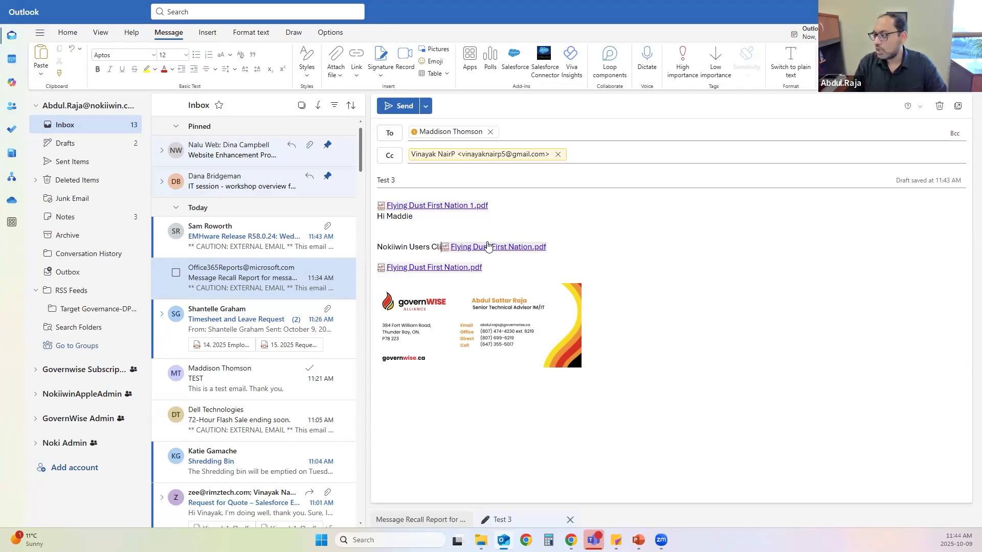
type("e:")
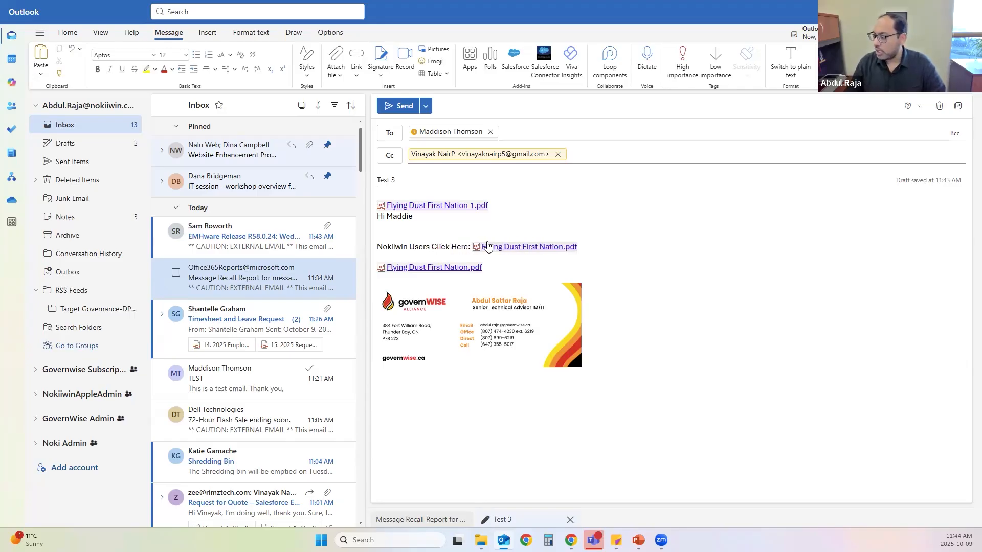
key("Down")
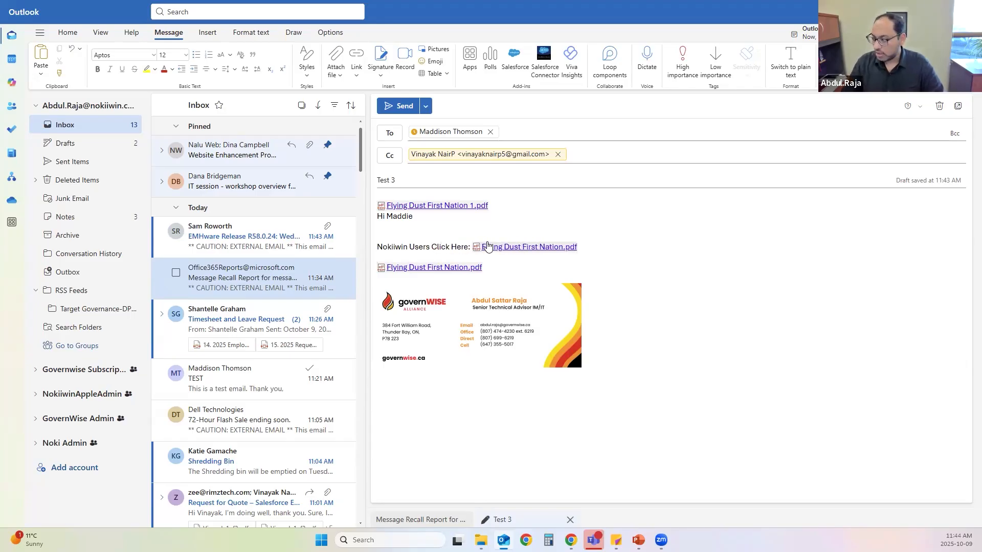
type("External Us")
type("ers Click H")
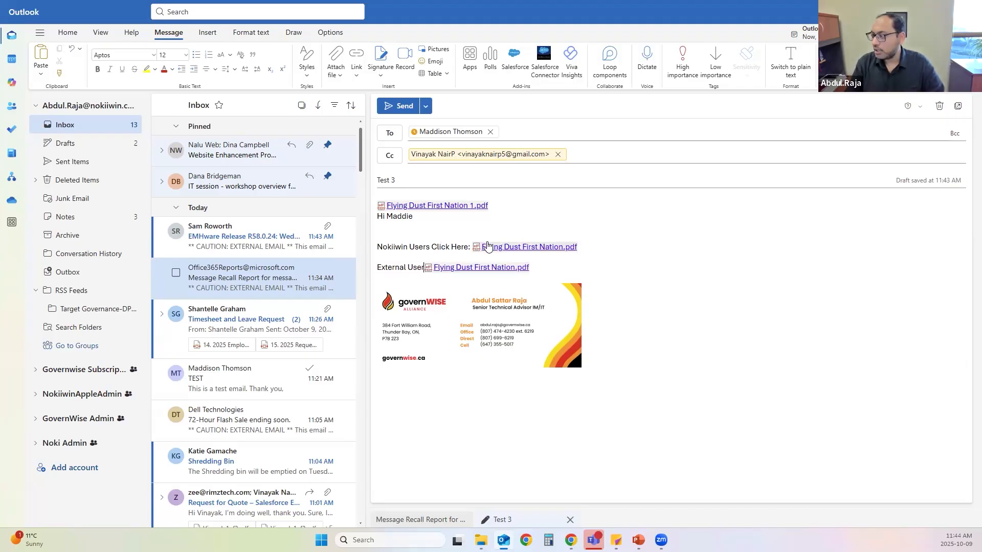
type("ere")
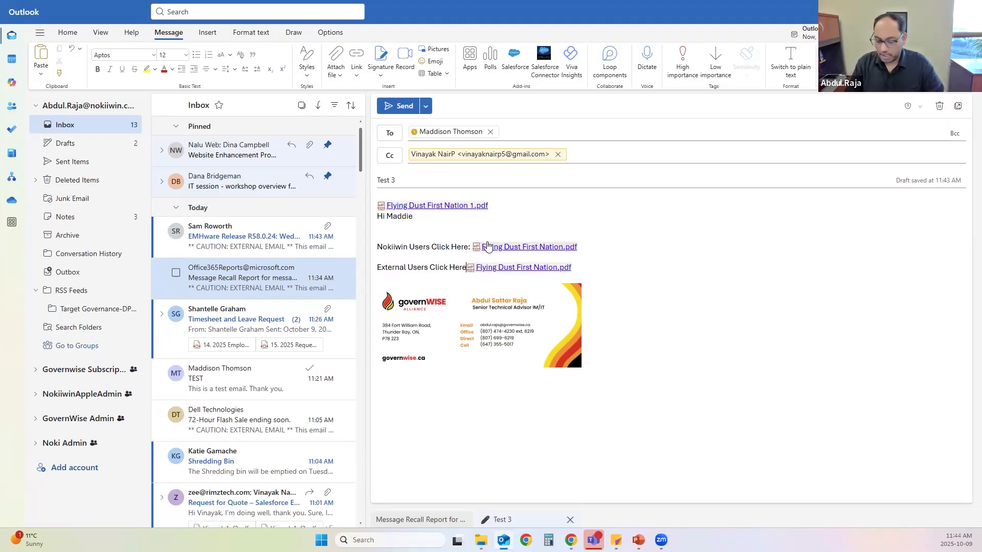
type(":")
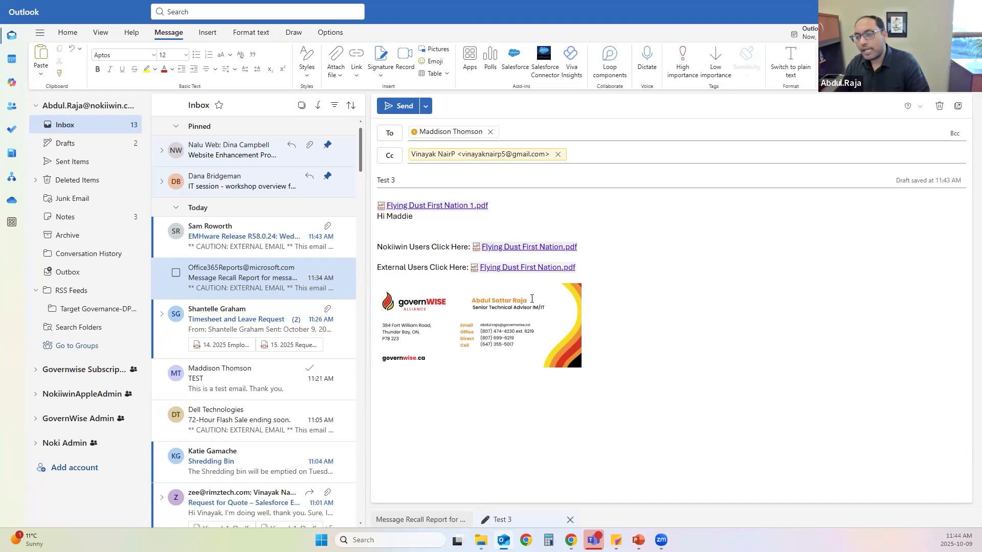
Restrict the Nokiiwin Users link to people in Nokiiwin Tribal Council and apply
left_click(533, 248)
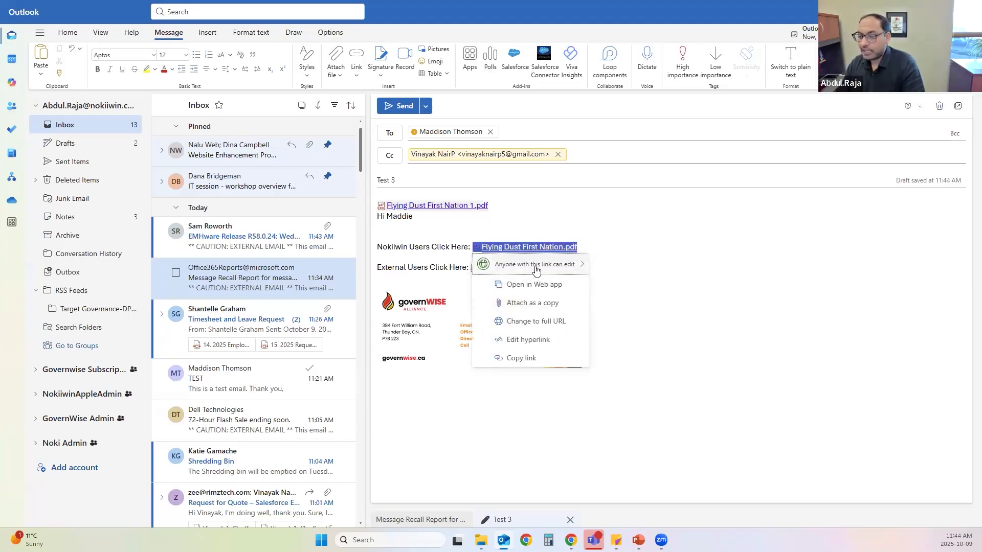
left_click(536, 264)
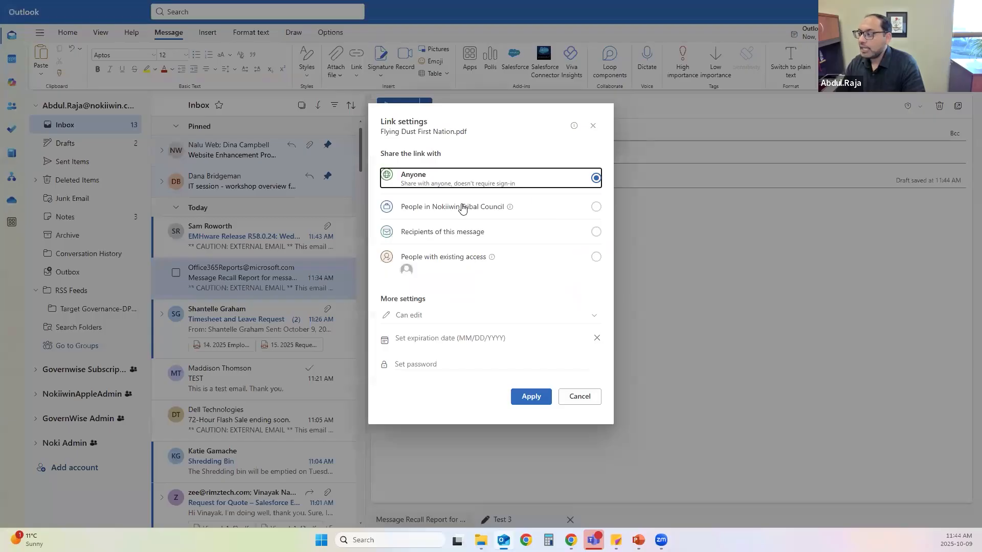
left_click(463, 207)
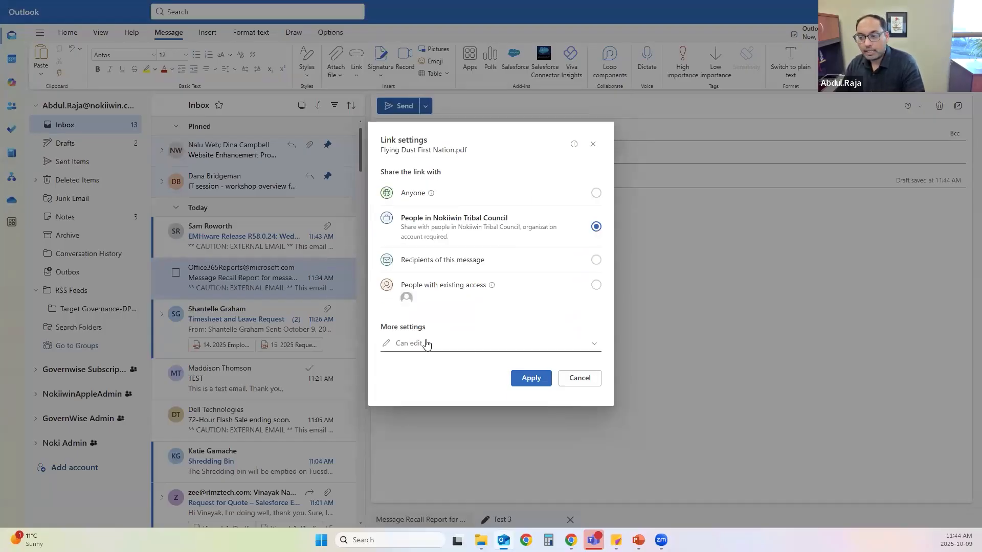
left_click(532, 384)
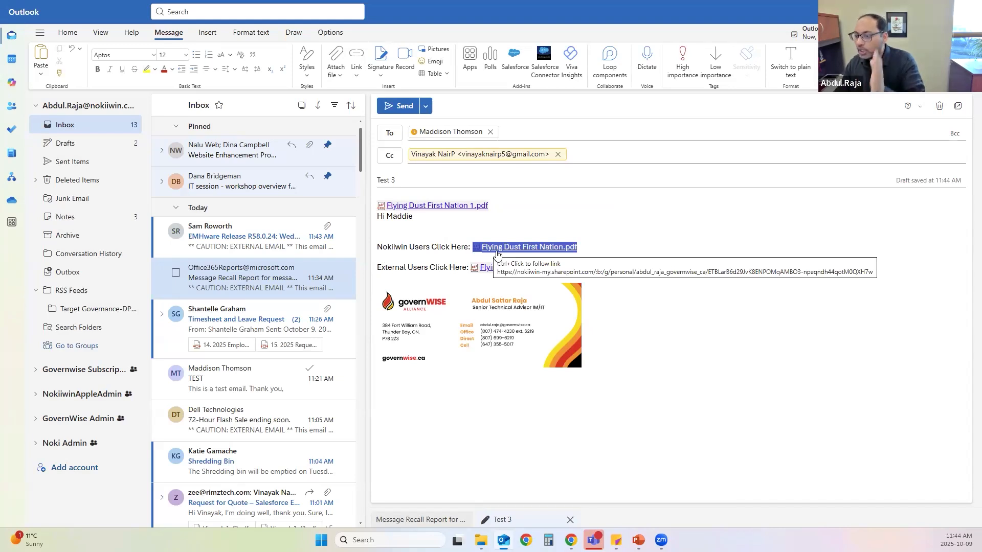
Set the External Users link to Anyone with Can't download, then add blank lines below it
left_click(504, 268)
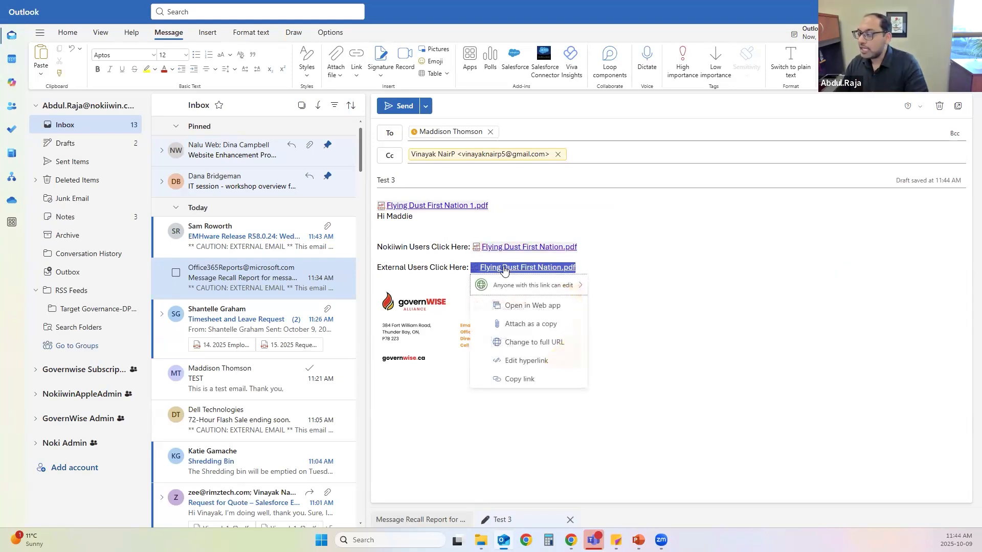
left_click(520, 290)
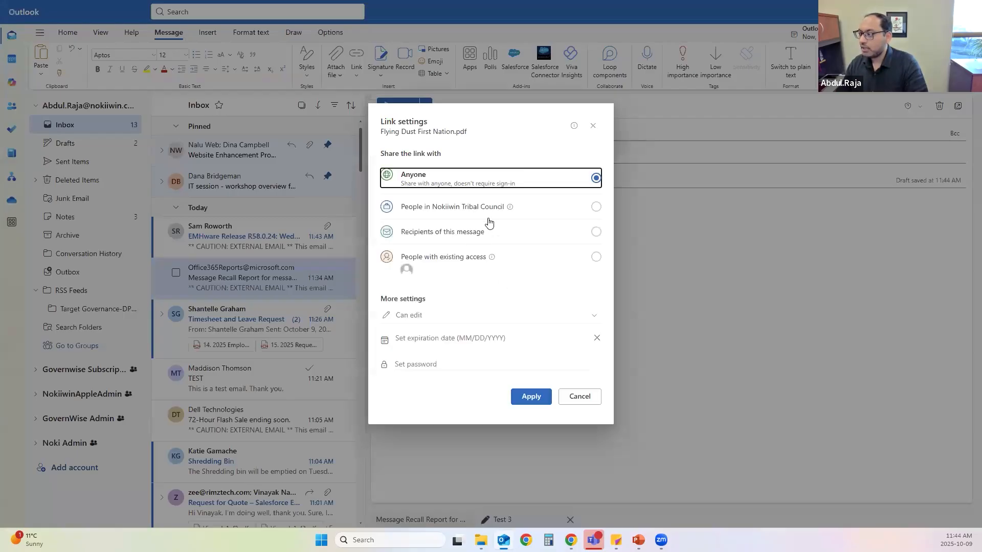
left_click(597, 233)
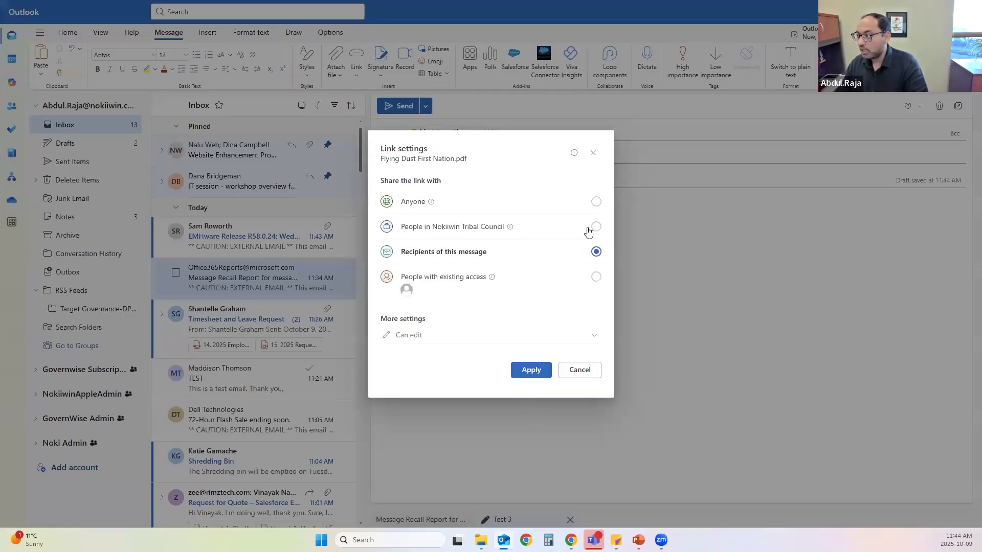
left_click(596, 202)
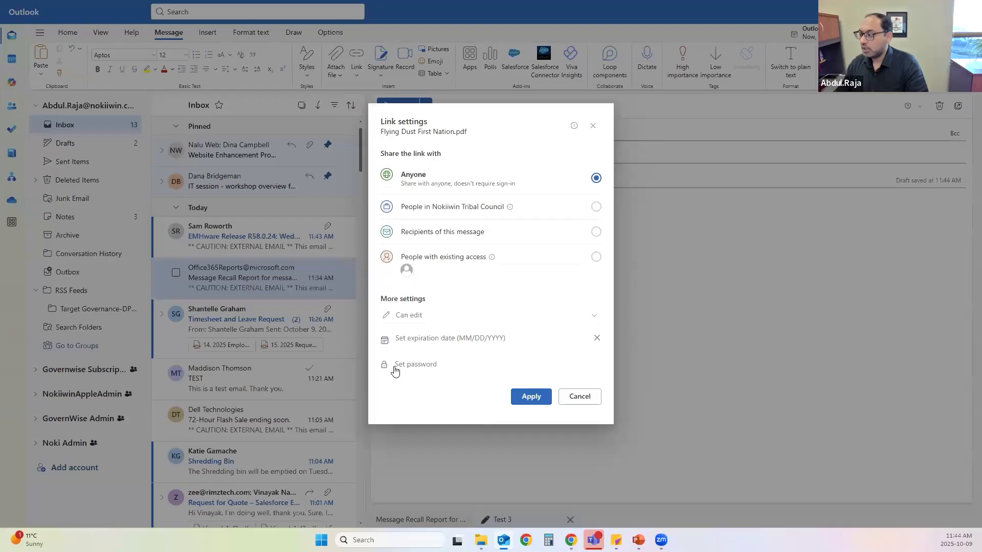
left_click(431, 315)
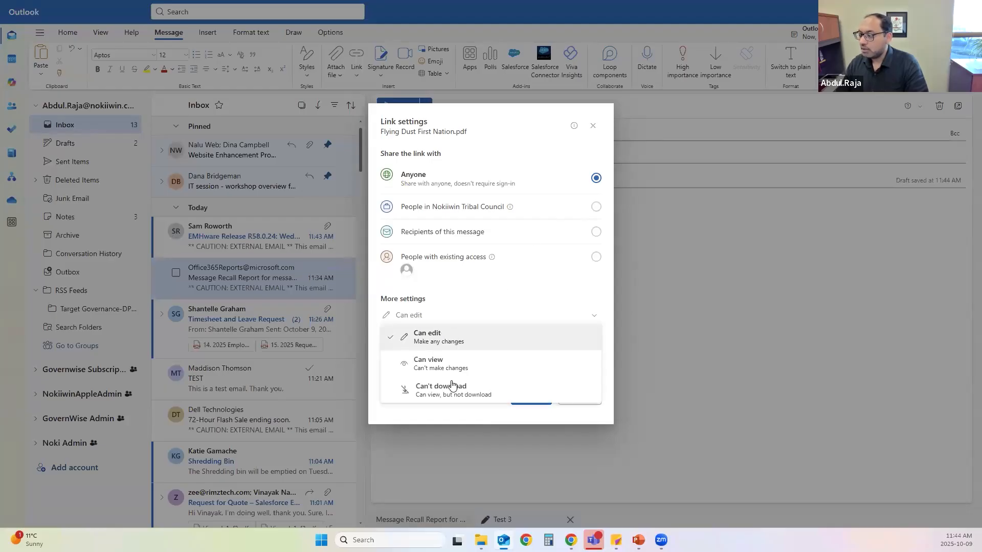
left_click(428, 393)
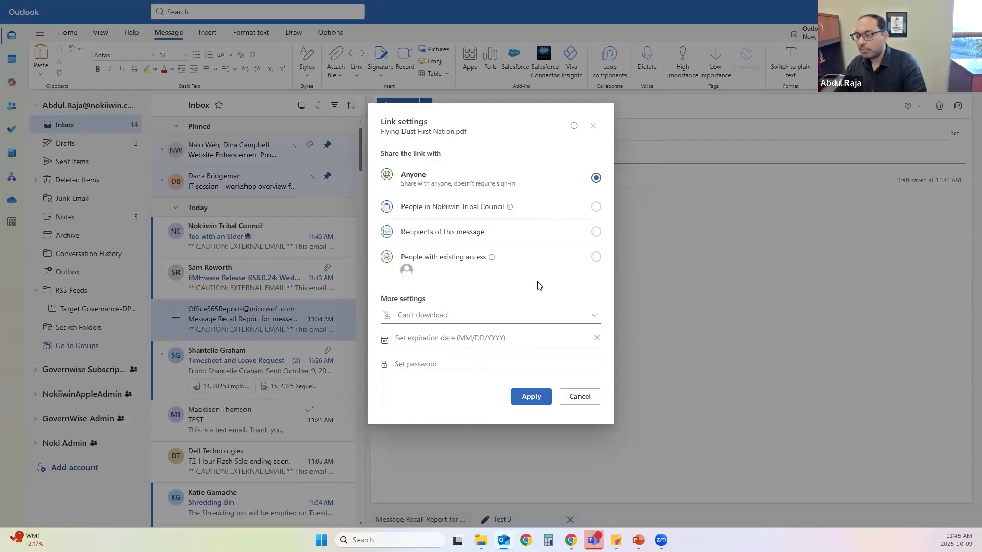
left_click(526, 397)
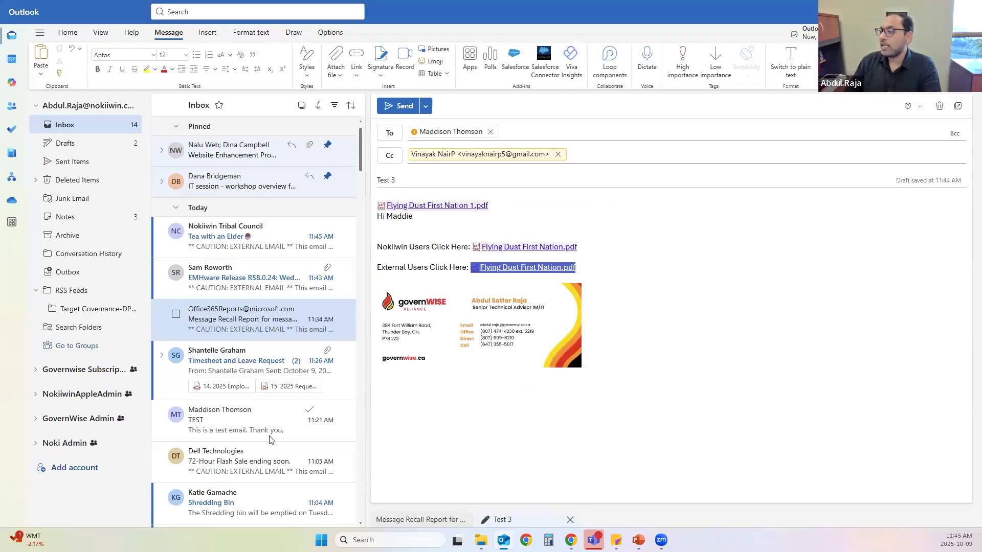
left_click(649, 264)
key("Return")
key("Return")
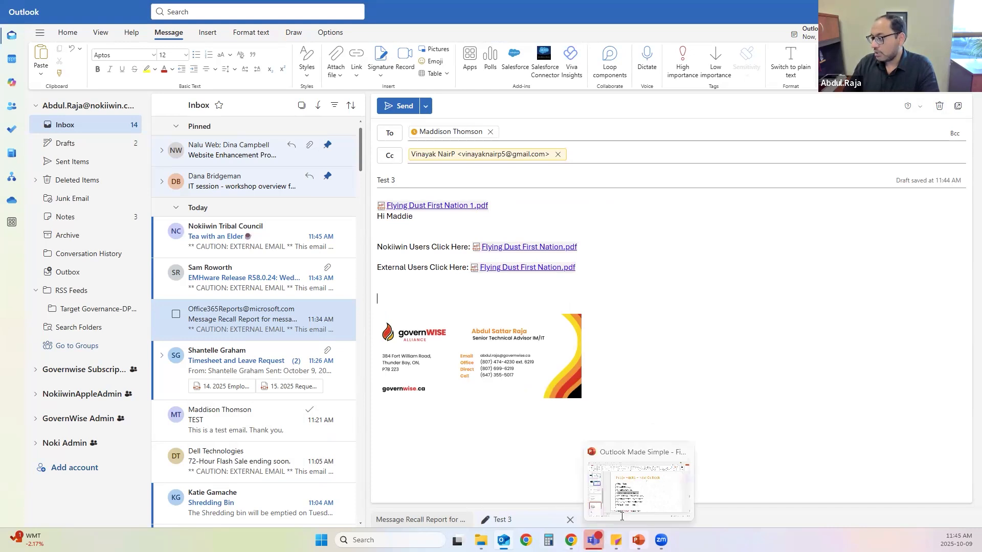
left_click(638, 540)
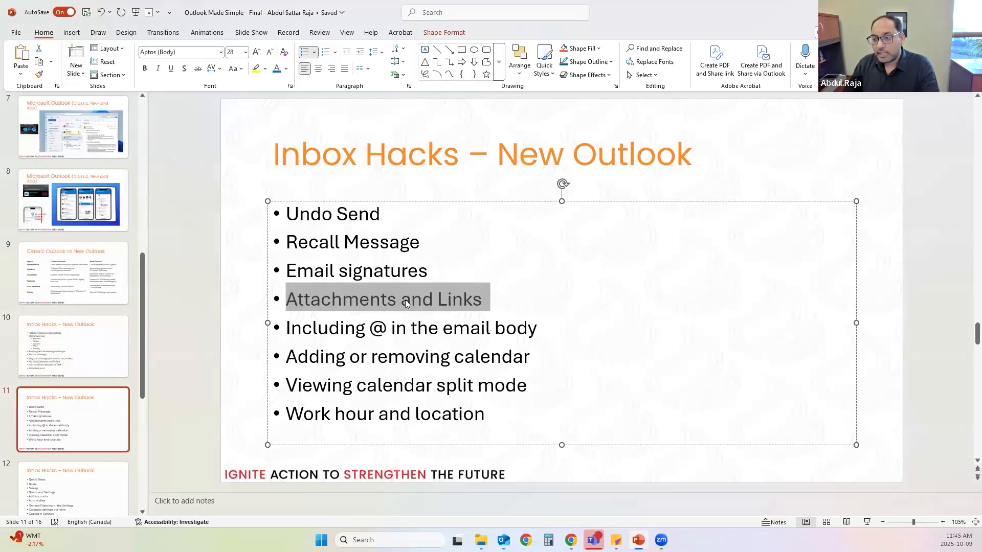
Highlight the 'Attachments and Links' bullet on the Inbox Hacks slide, then return to Outlook
key("Left")
left_click_drag(287, 307, 491, 299)
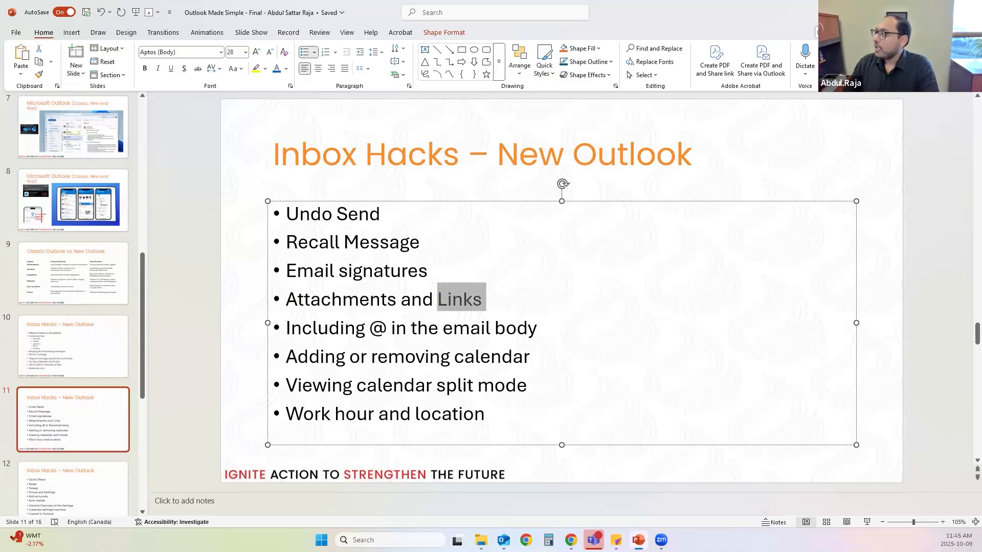
key("alt+Tab")
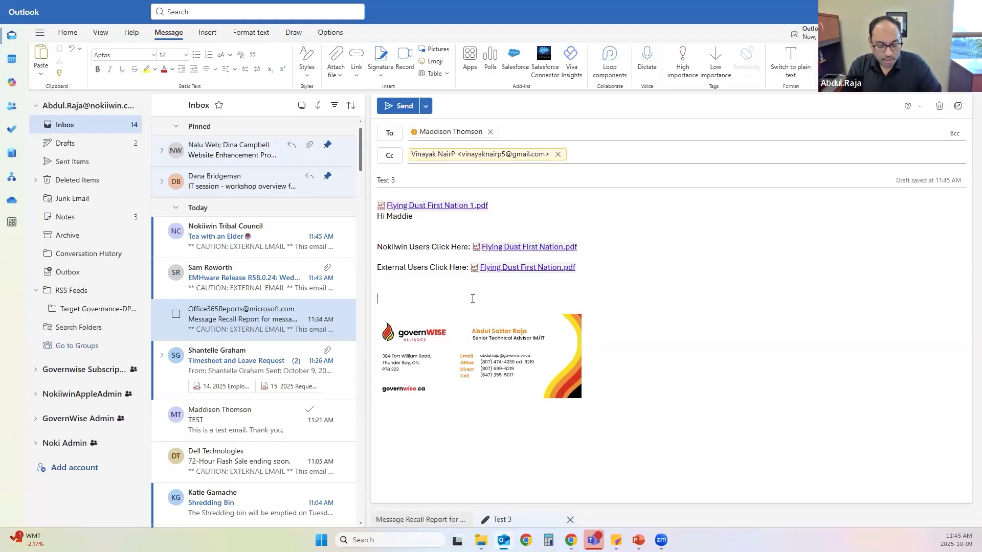
type("@")
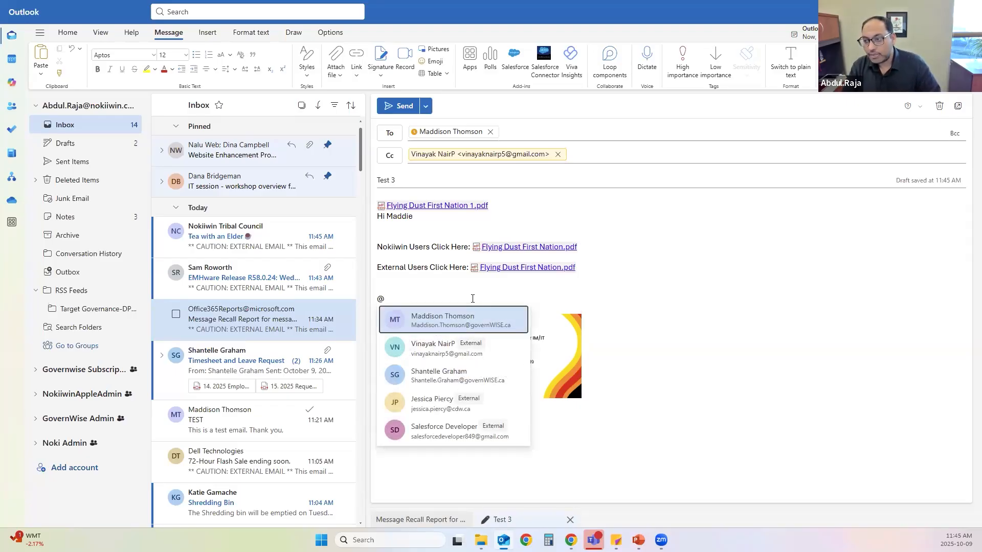
key("BackSpace")
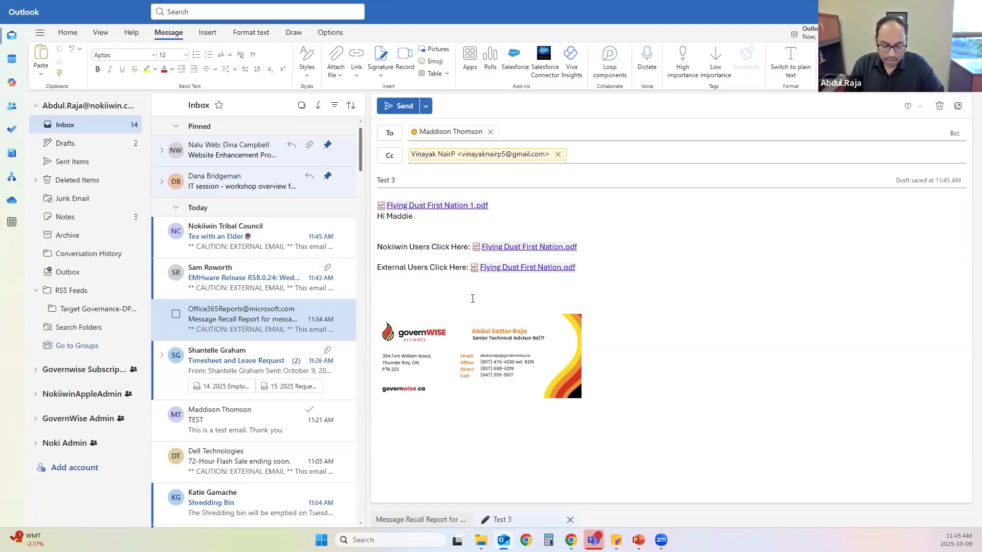
type("@kat")
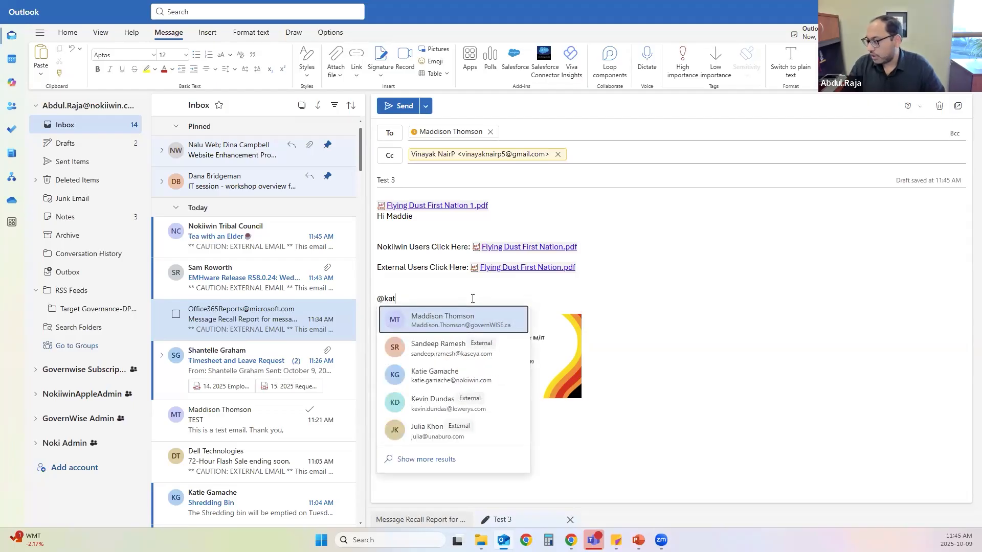
type("e")
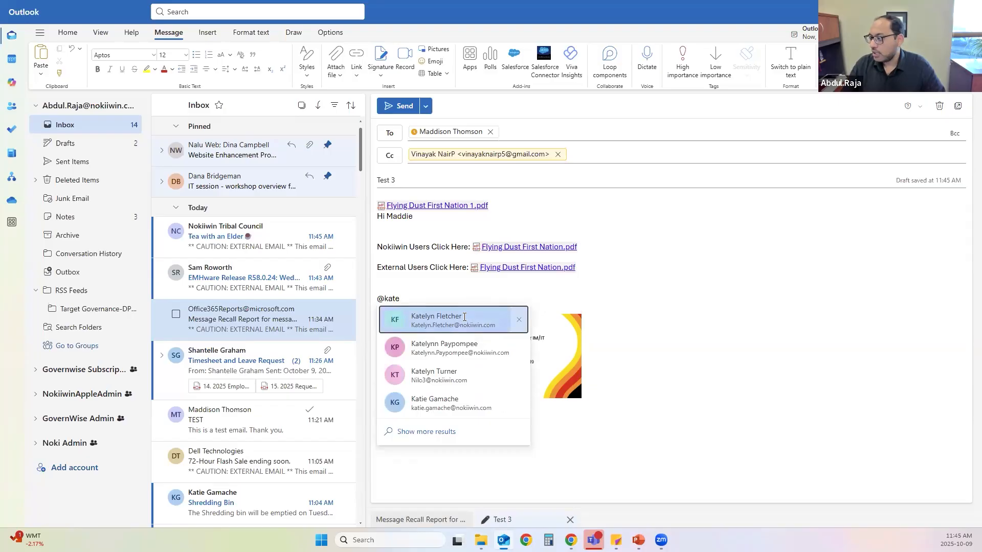
left_click(465, 317)
type("Can")
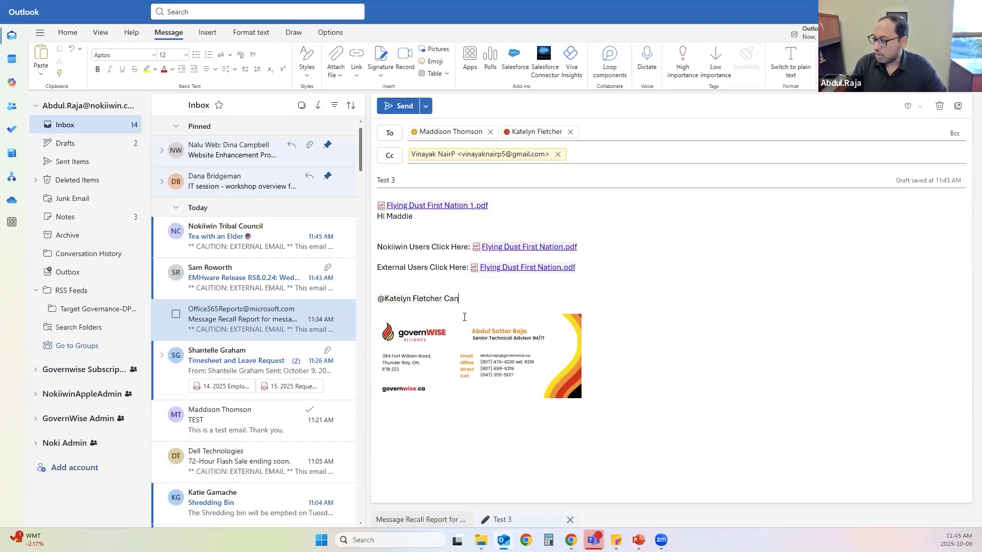
type(" you please have a look t")
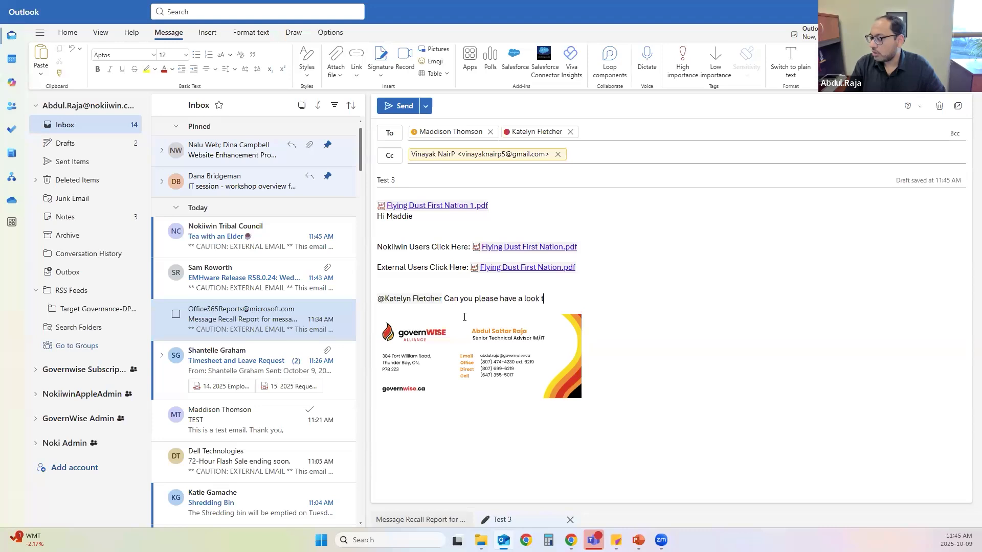
type("o this file and shared y")
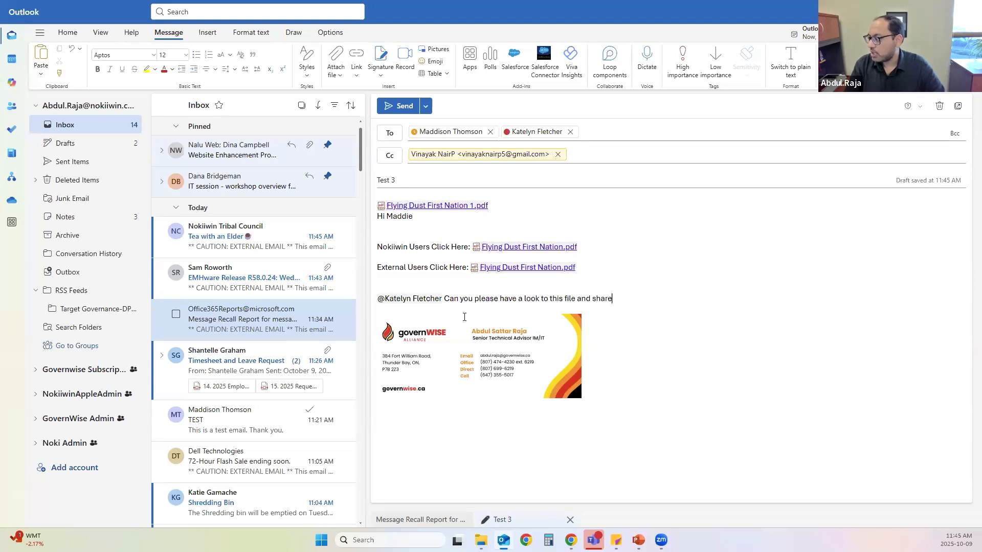
key("BackSpace")
key("BackSpace")
key("BackSpace")
key("BackSpace")
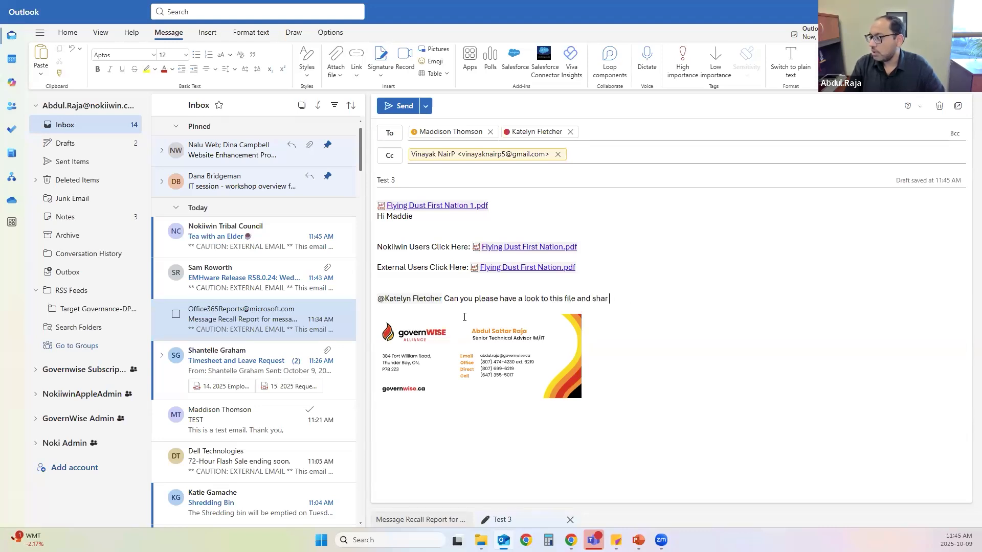
type("your feedback with me only.")
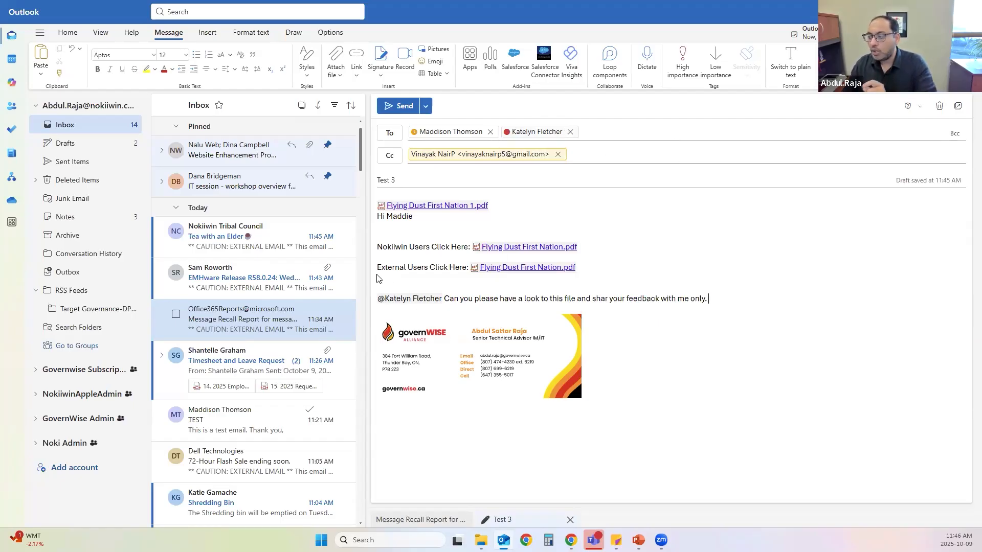
Open and close the inbox Filter list, then discard the Test 3 draft
left_click(335, 106)
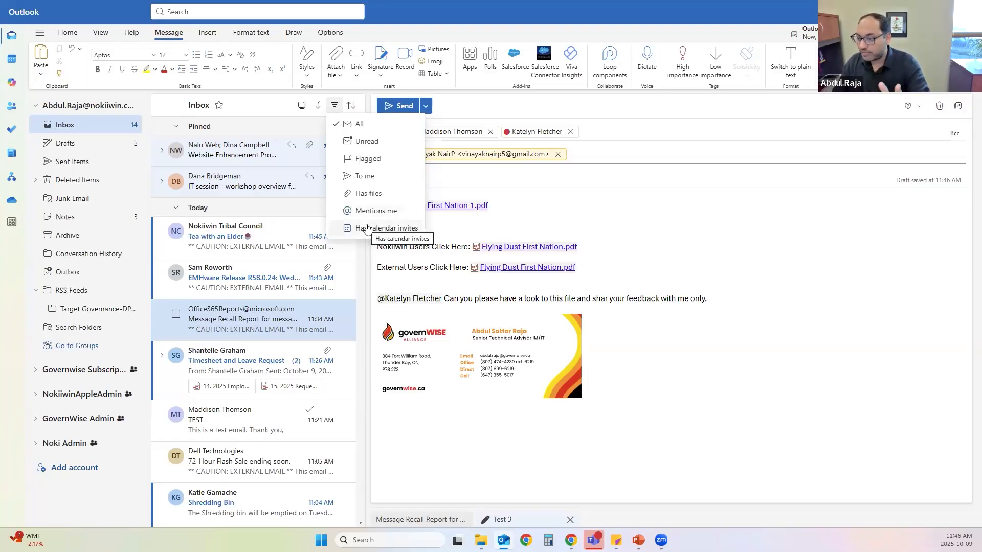
left_click(917, 151)
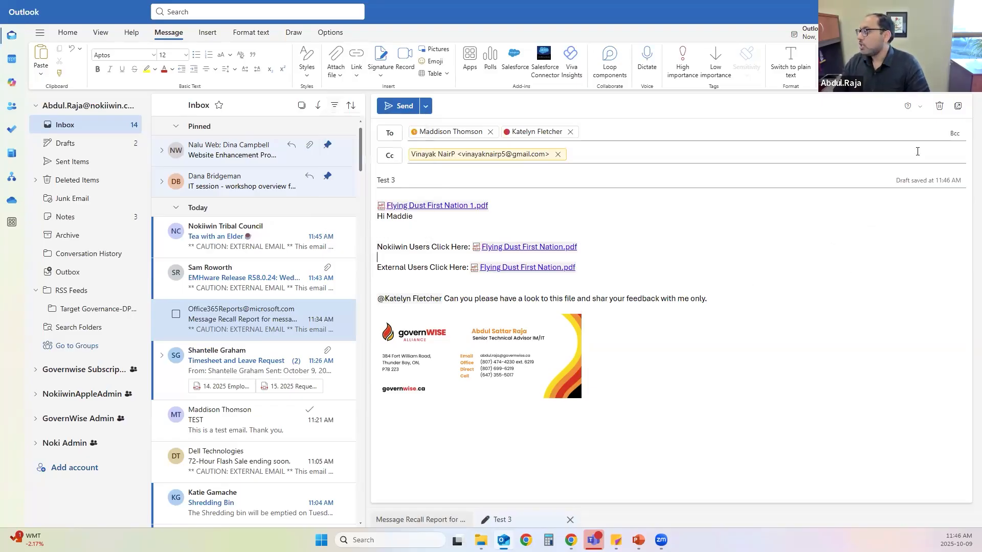
left_click(939, 106)
left_click(551, 286)
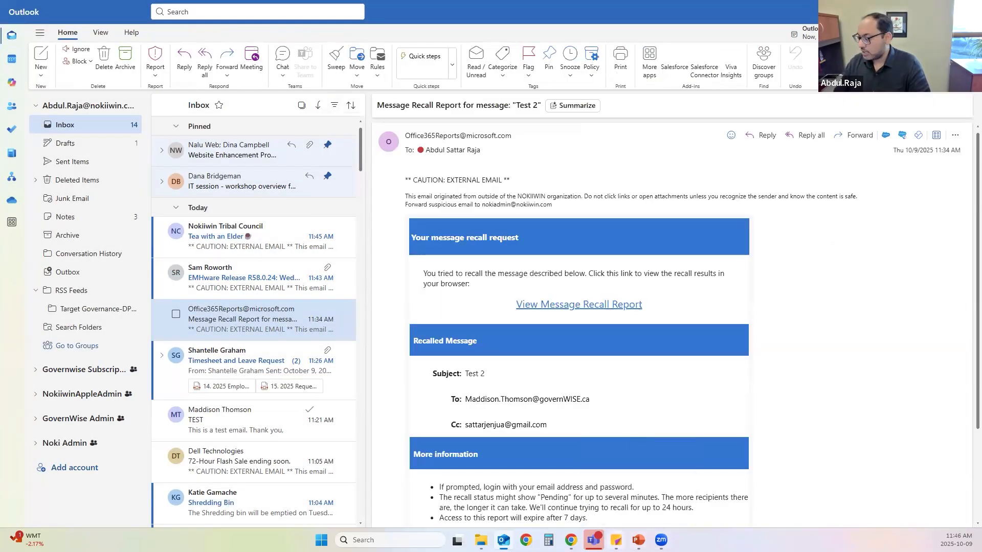
key("alt+Tab")
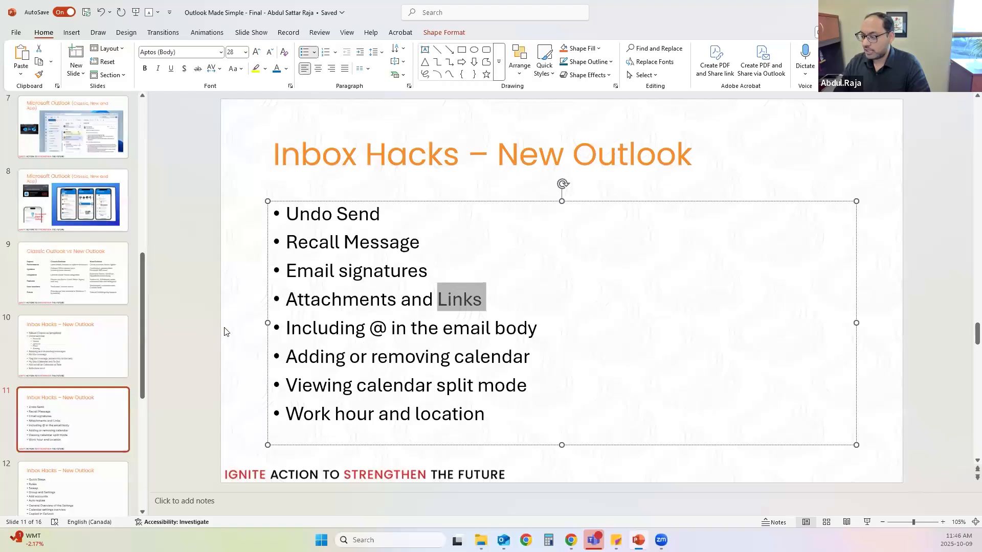
left_click(246, 343)
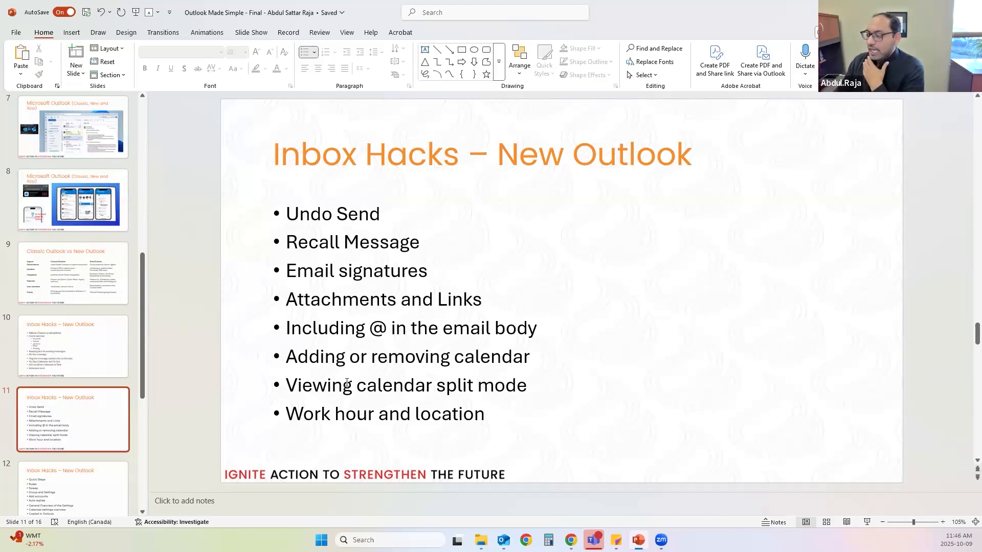
scroll(51, 418, "down", 1)
left_click(51, 418)
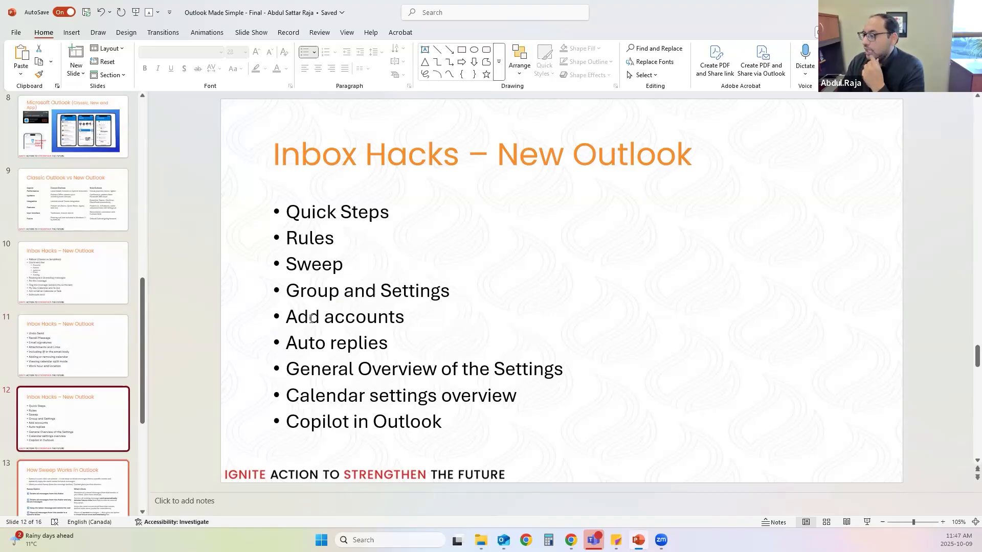
left_click(70, 360)
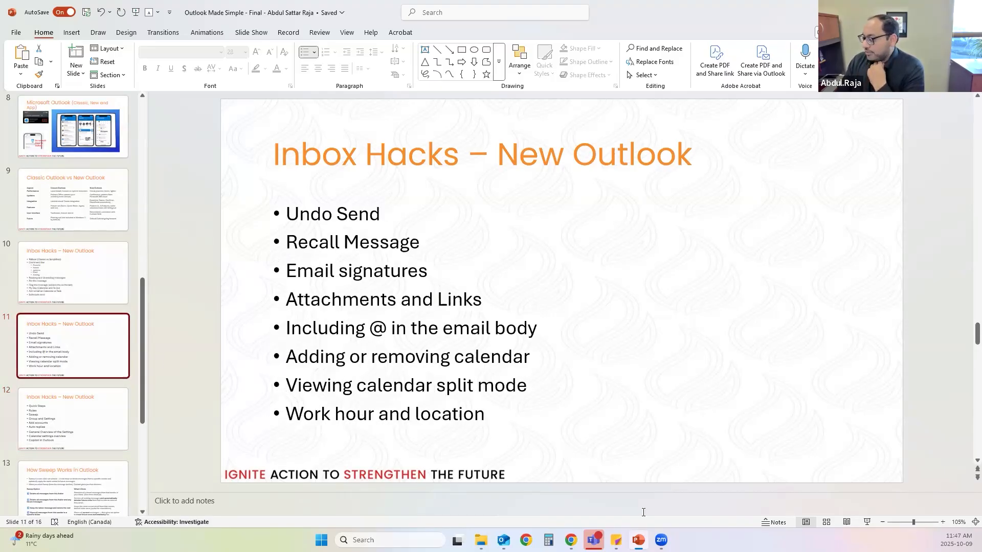
left_click_drag(286, 356, 529, 355)
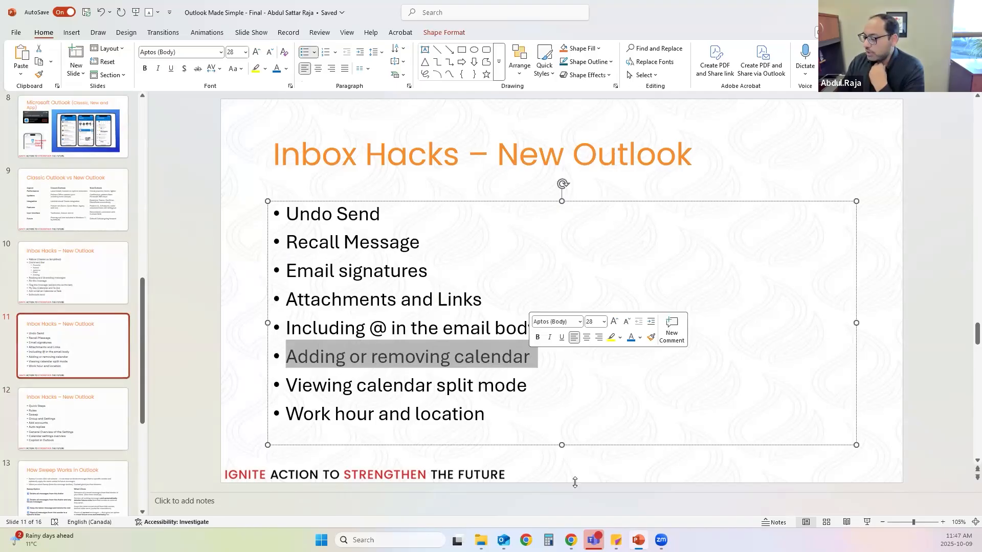
key("alt+Tab")
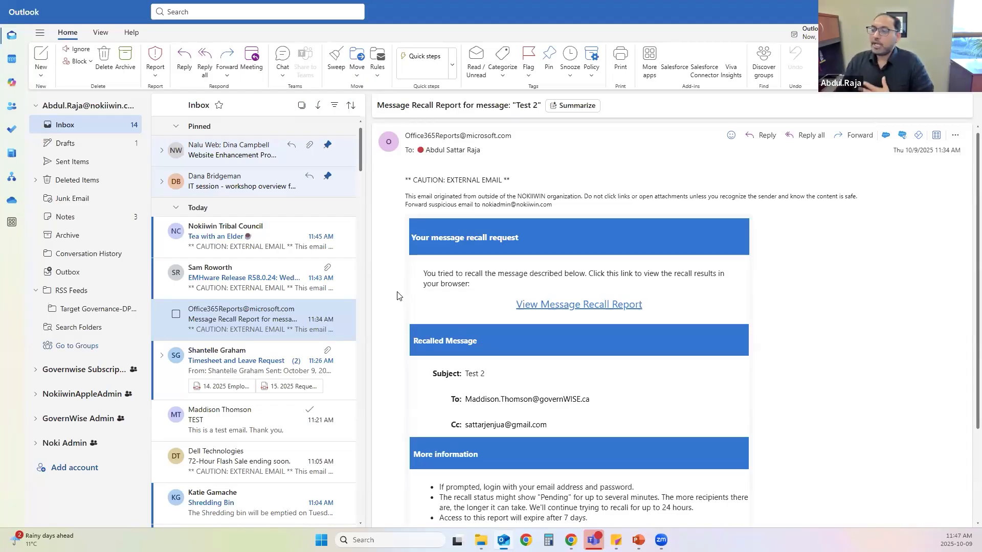
Open the Calendar and expand the full list of calendars
left_click(12, 59)
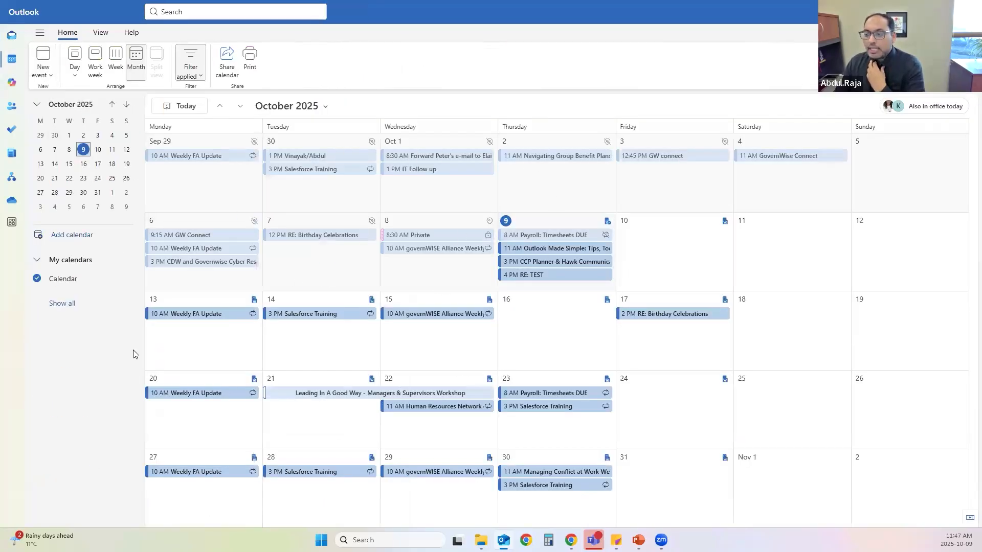
left_click(60, 305)
scroll(67, 355, "down", 2)
scroll(67, 355, "down", 3)
scroll(82, 339, "up", 2)
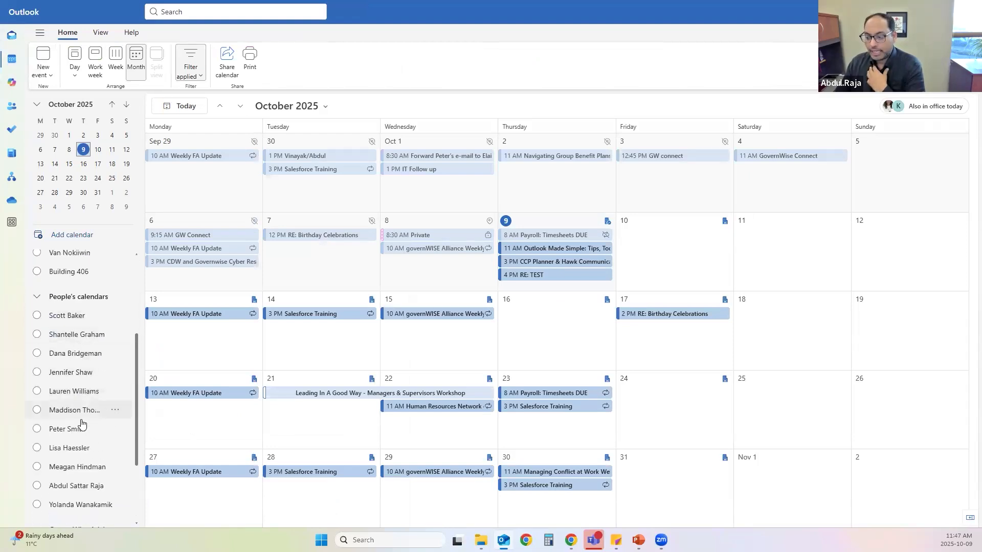
scroll(82, 434, "down", 2)
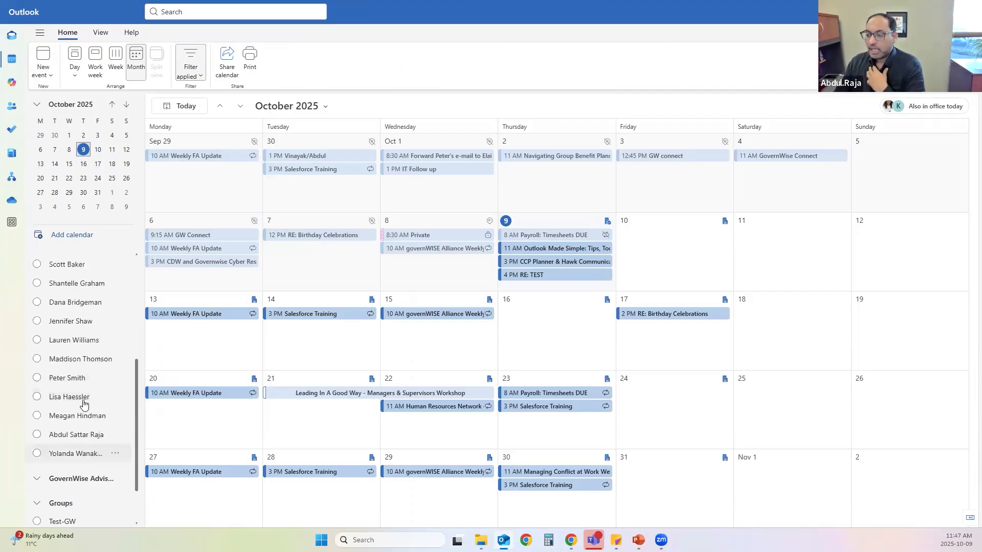
scroll(84, 358, "up", 1)
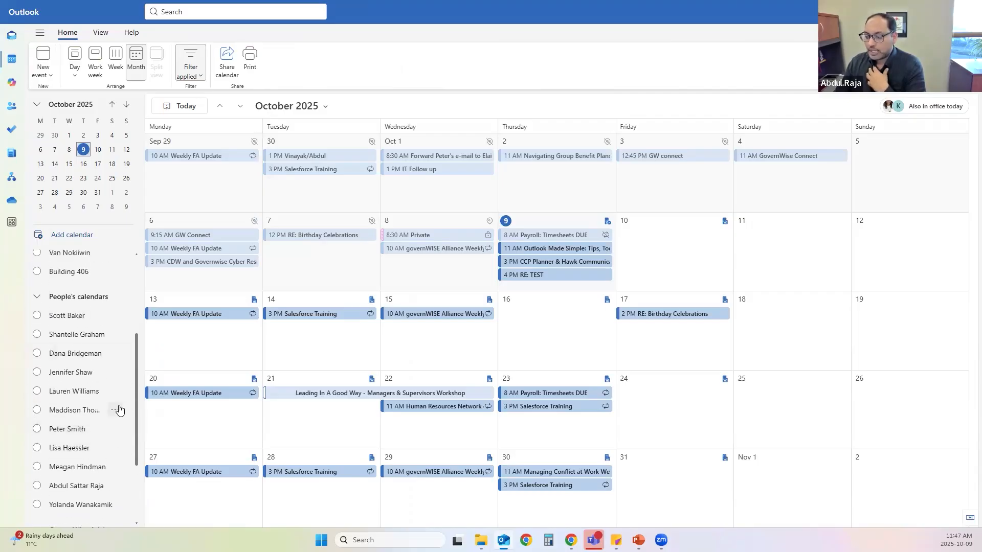
Remove a colleague's shared calendar from People's calendars
left_click(115, 409)
left_click(138, 321)
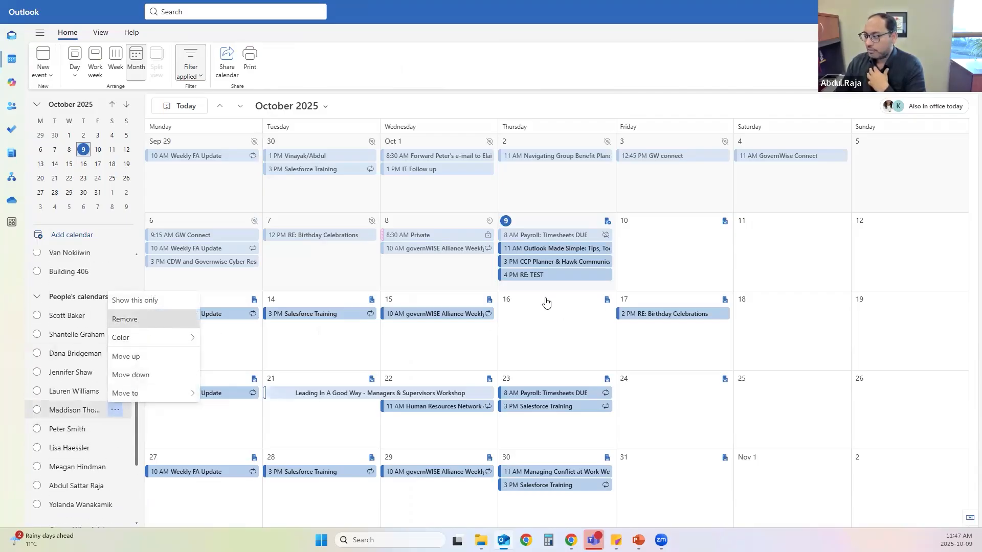
left_click(490, 293)
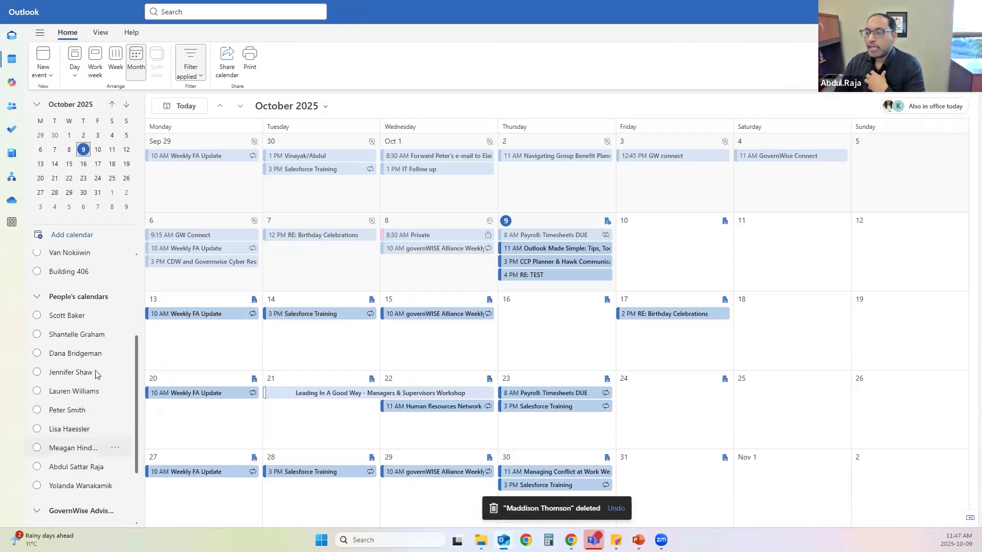
scroll(97, 363, "up", 3)
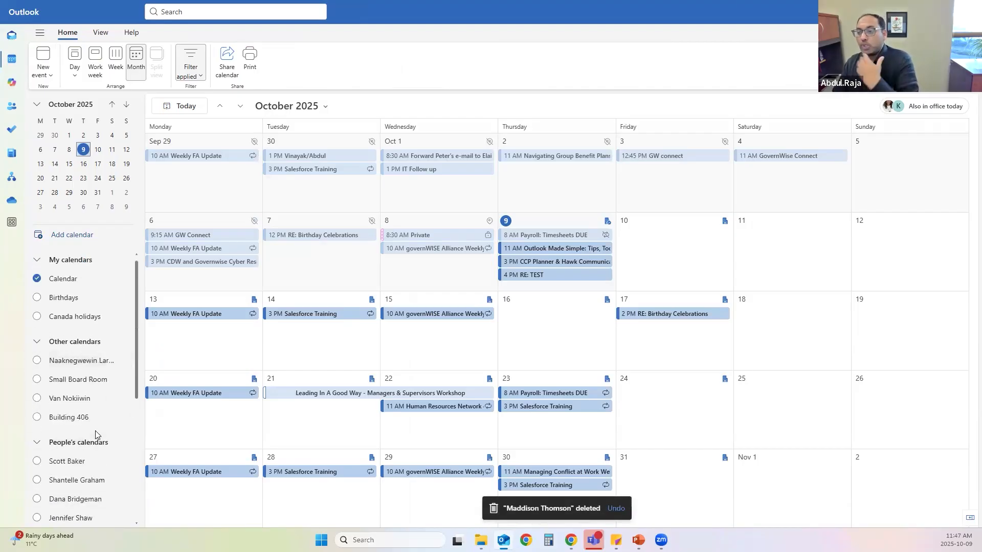
left_click(78, 238)
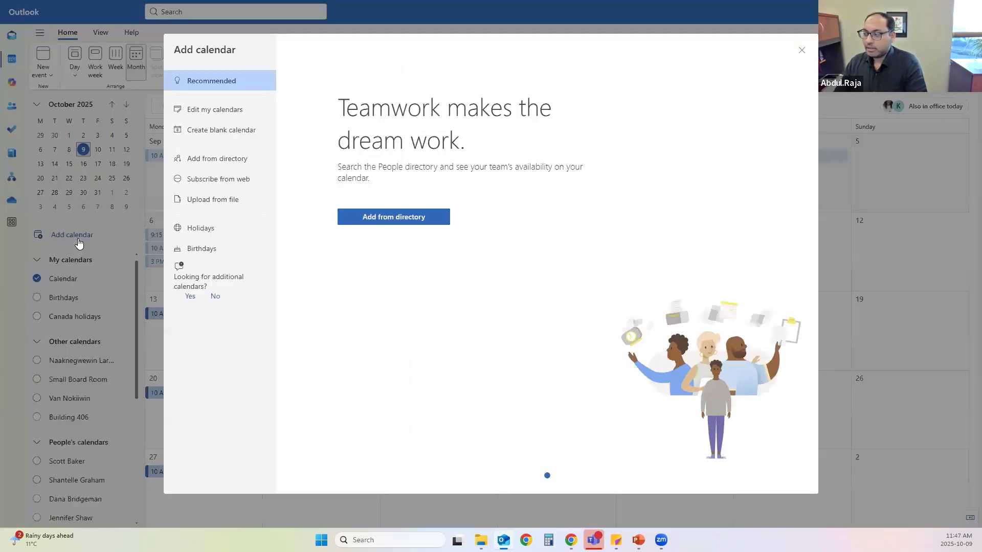
Search the work account's directory for the colleague and add their calendar to People's calendars
left_click(368, 219)
left_click(418, 100)
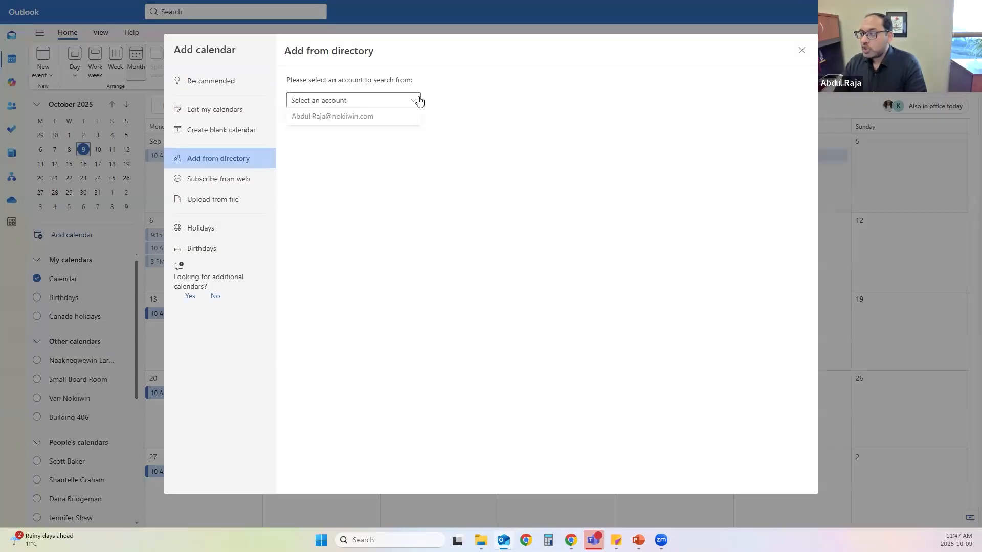
left_click(349, 118)
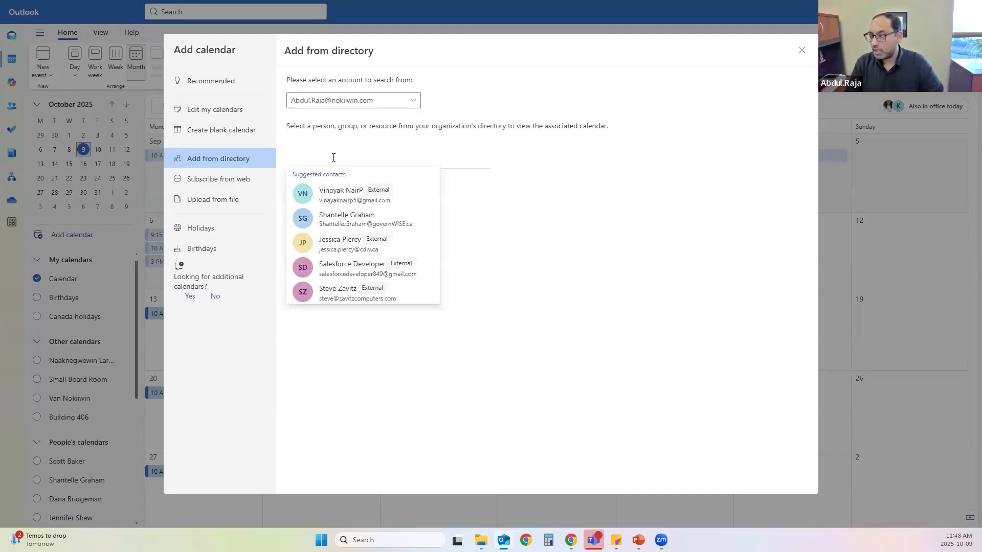
type("madd")
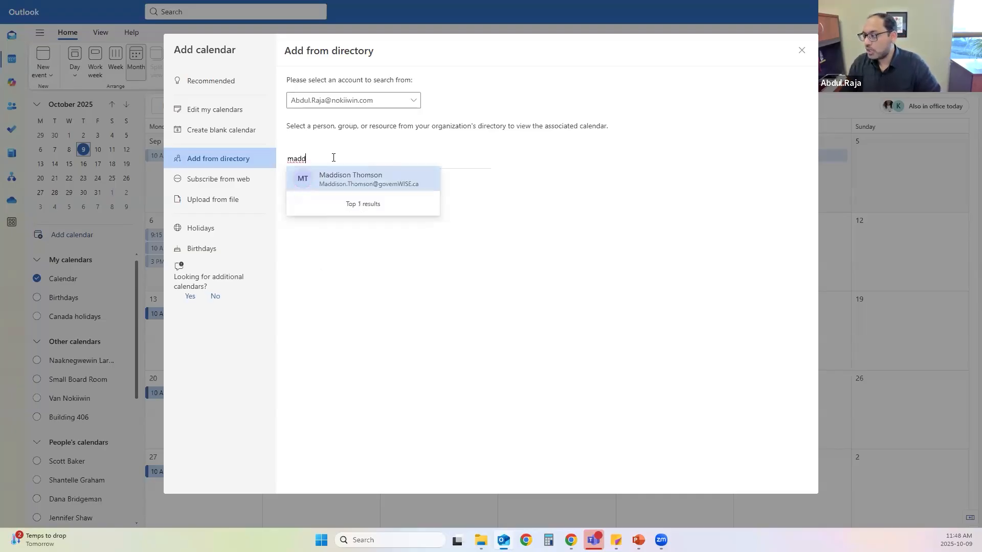
left_click(348, 179)
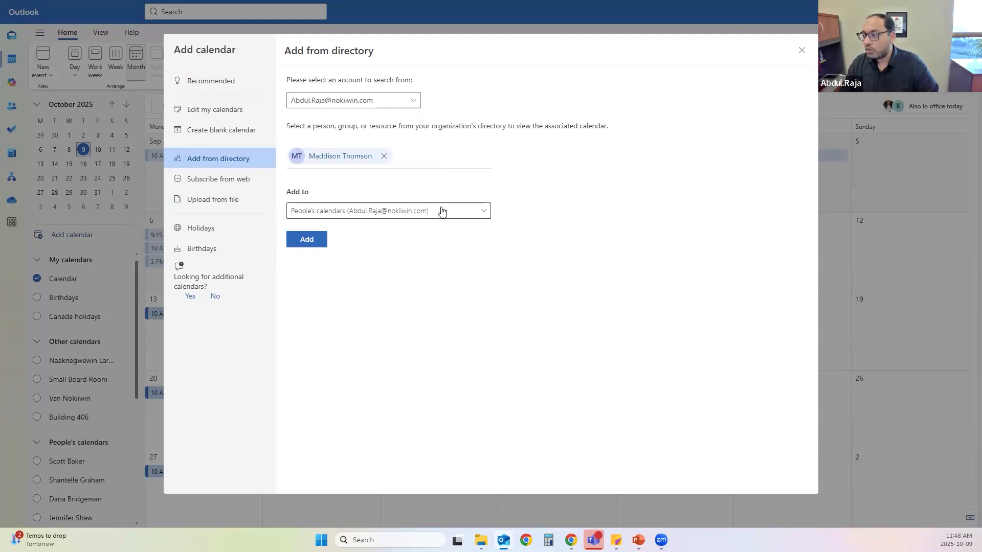
left_click(307, 211)
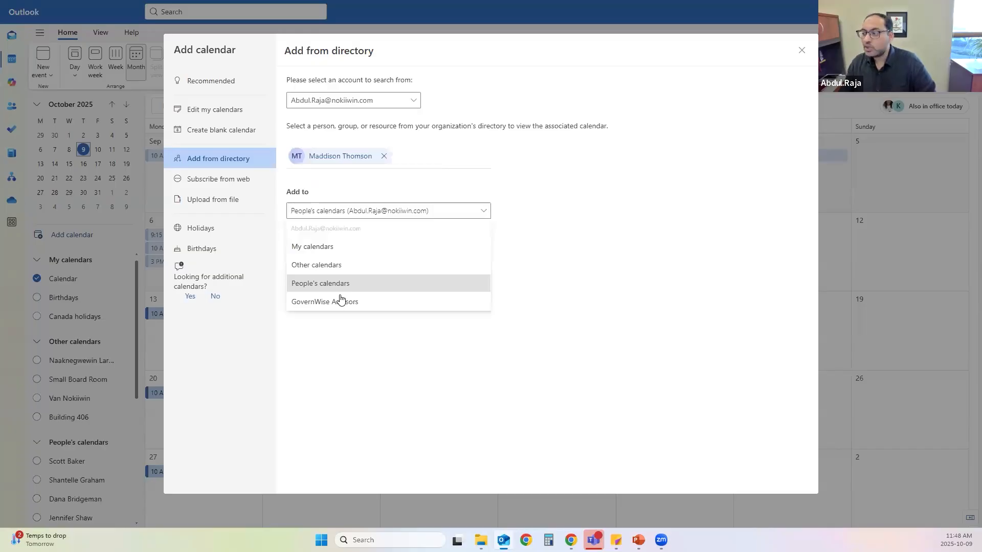
left_click(310, 282)
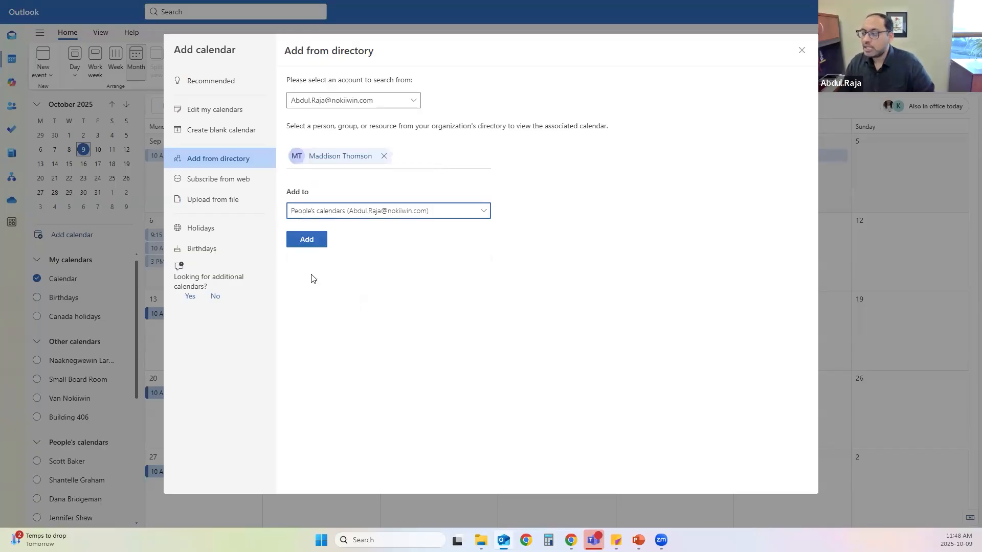
left_click(311, 242)
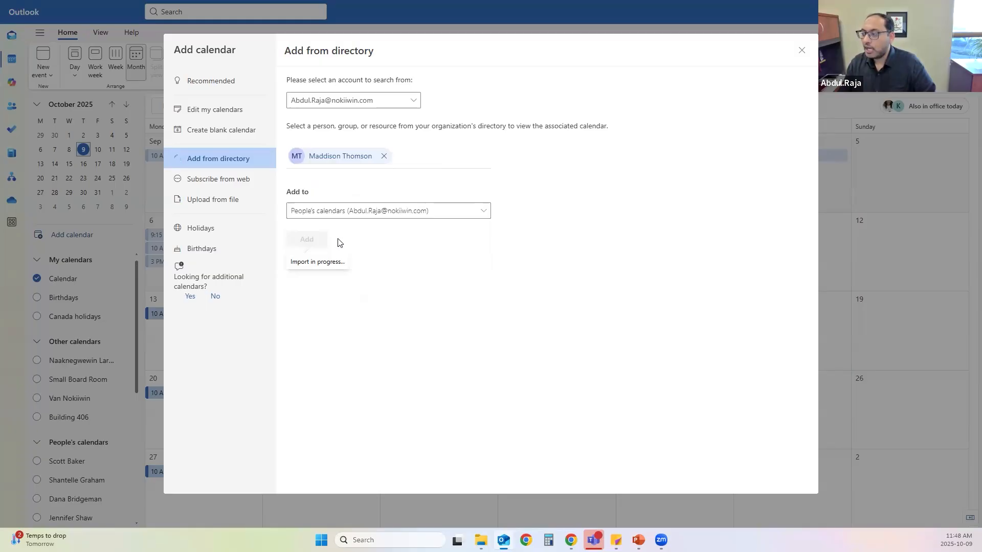
left_click(801, 51)
Open Outlook's Settings and go to the Calendar settings
scroll(54, 404, "down", 1)
scroll(49, 421, "down", 3)
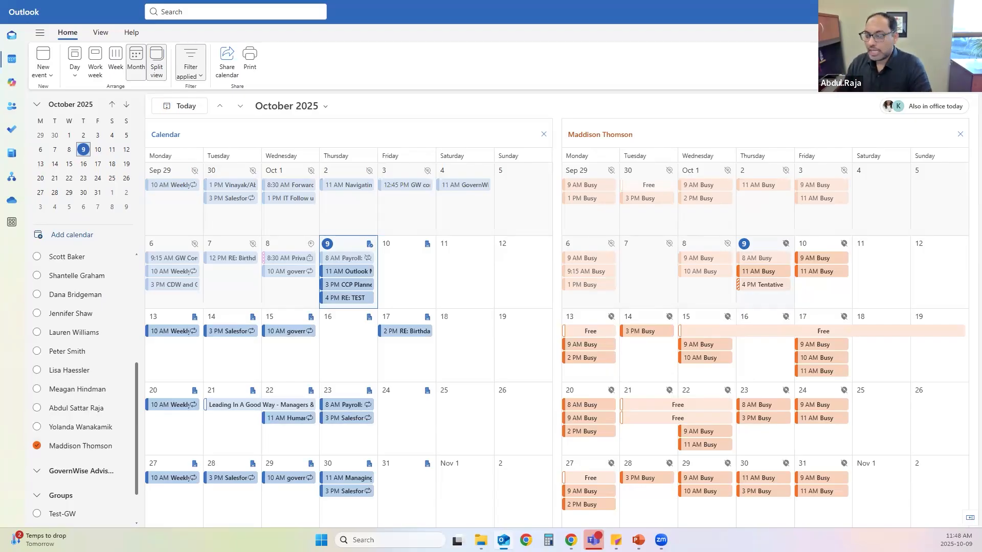
left_click(872, 12)
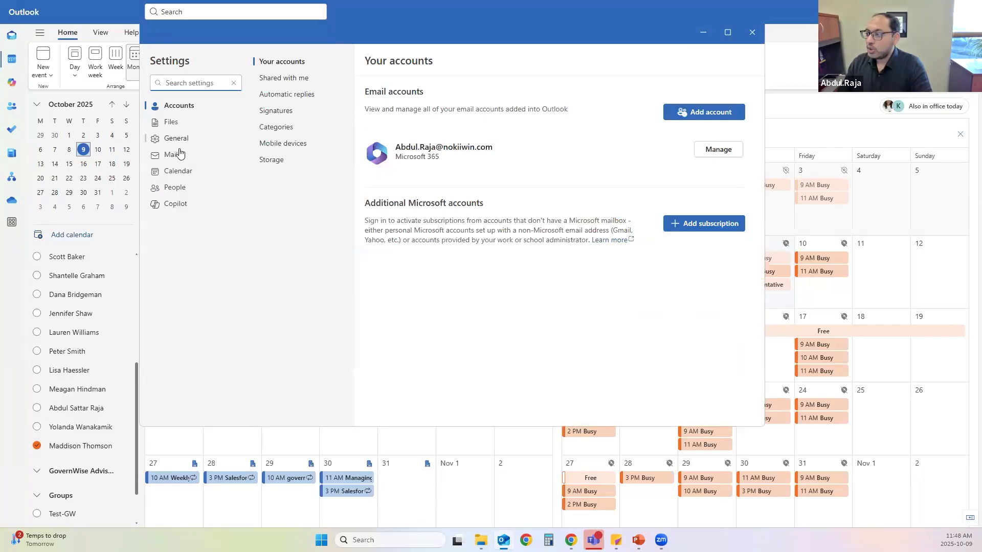
left_click(169, 170)
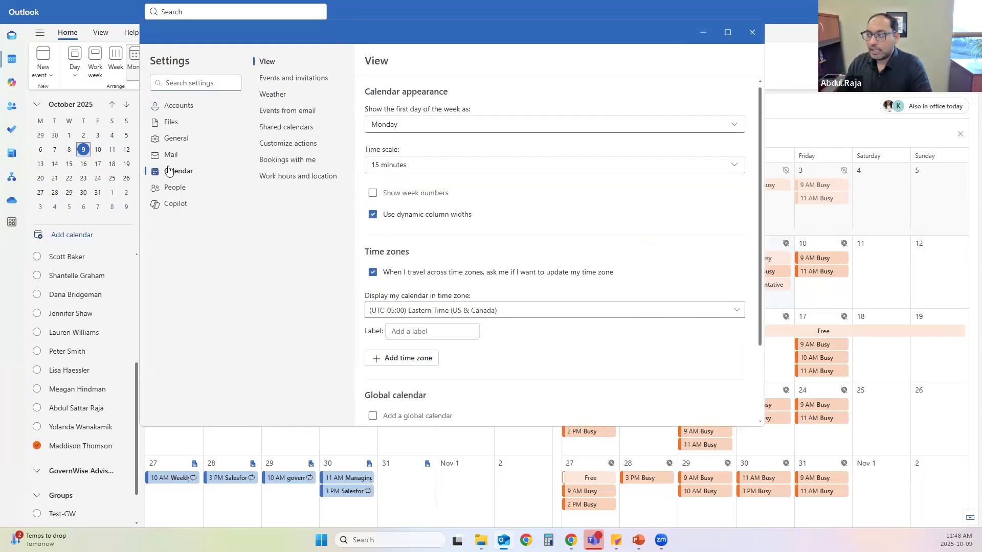
Go to Shared calendars and select the main Calendar as the calendar to share
scroll(396, 284, "down", 1)
scroll(396, 285, "down", 2)
scroll(397, 284, "up", 2)
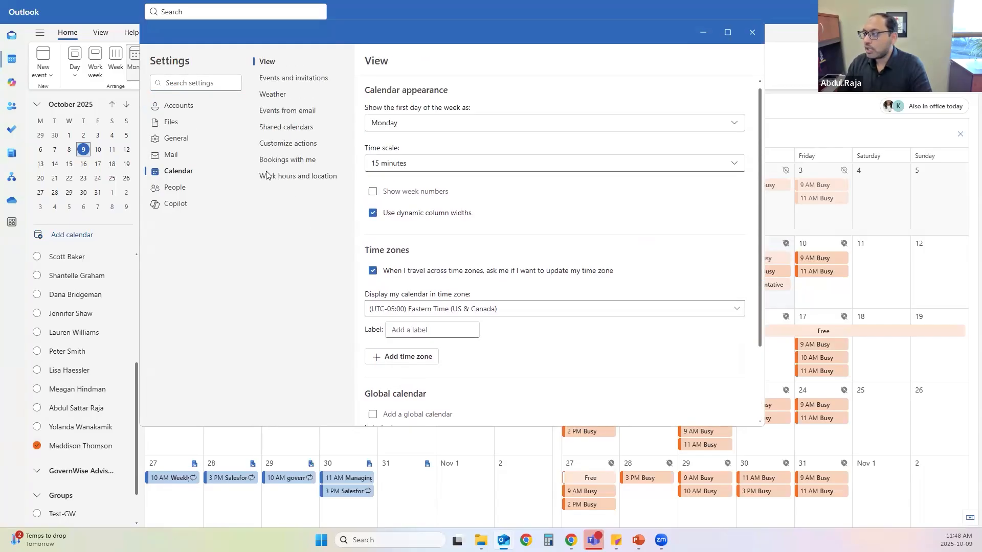
left_click(279, 132)
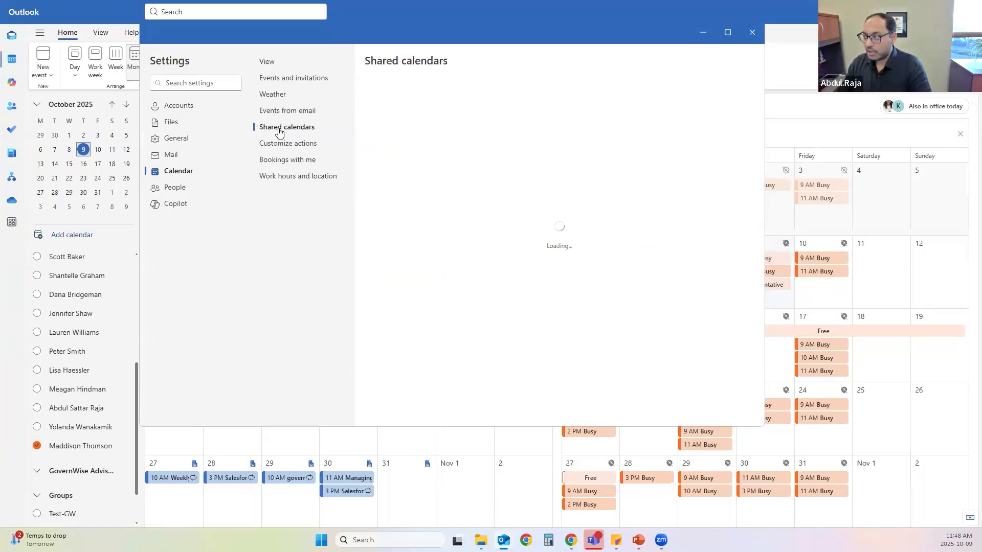
left_click(486, 131)
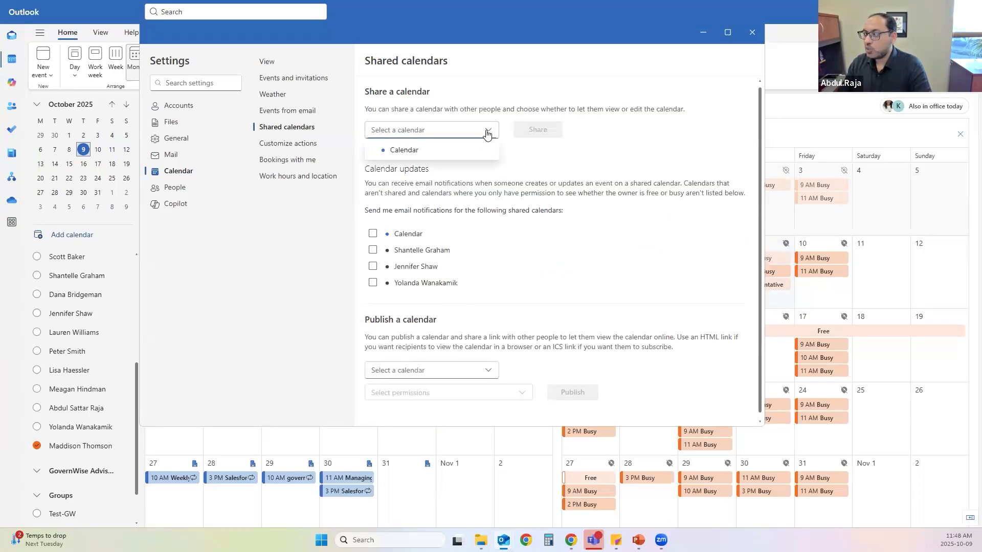
left_click(404, 151)
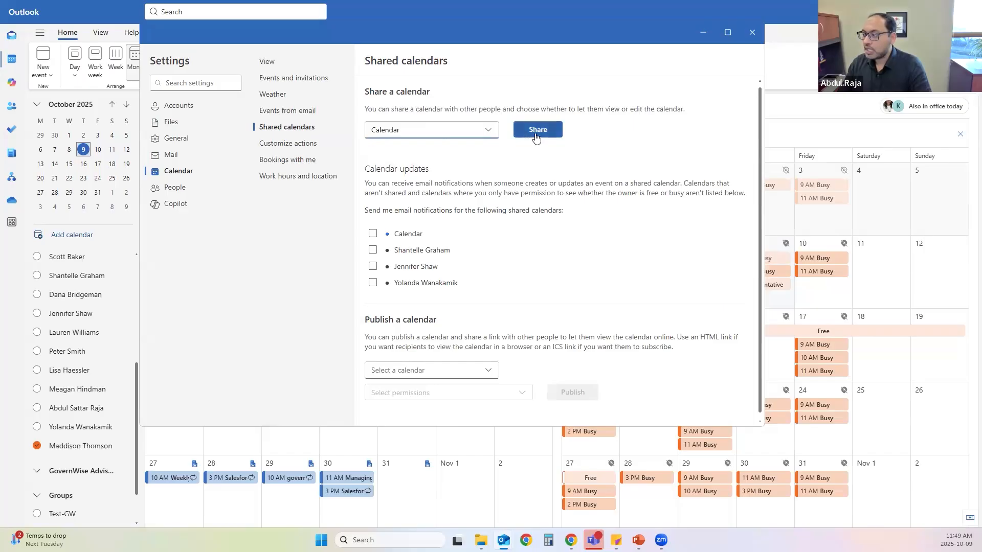
Review the Calendar's existing organisation-wide and colleague access levels without changing them
left_click(535, 135)
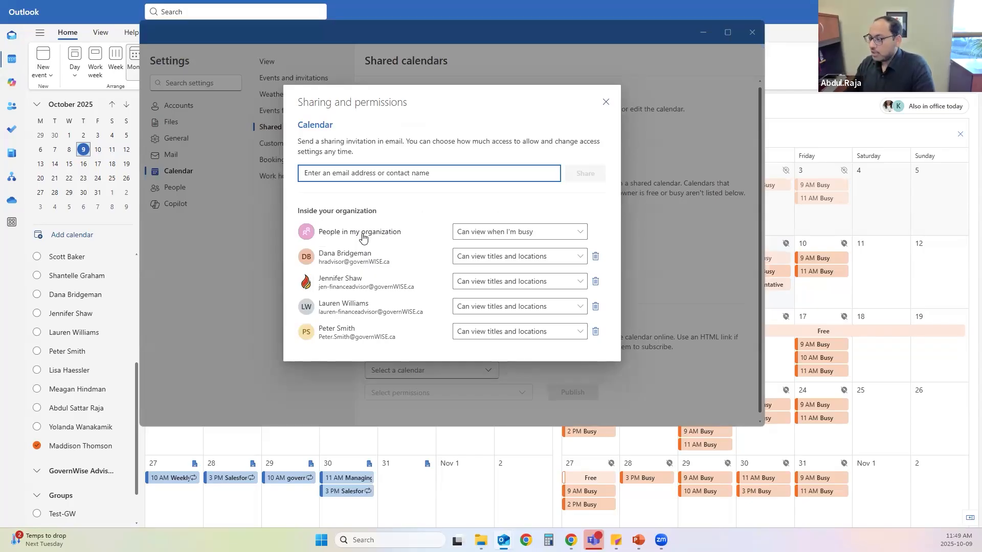
left_click(583, 232)
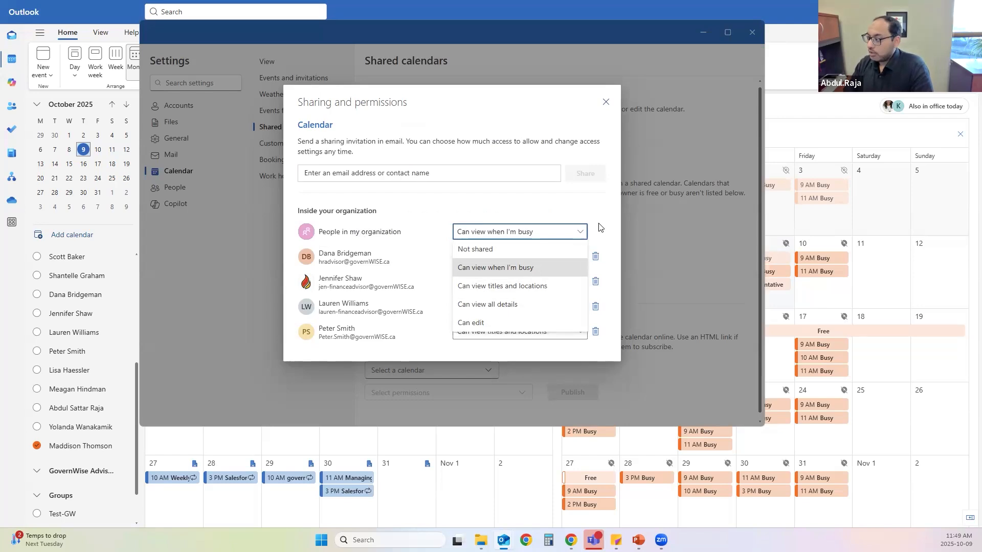
left_click(601, 227)
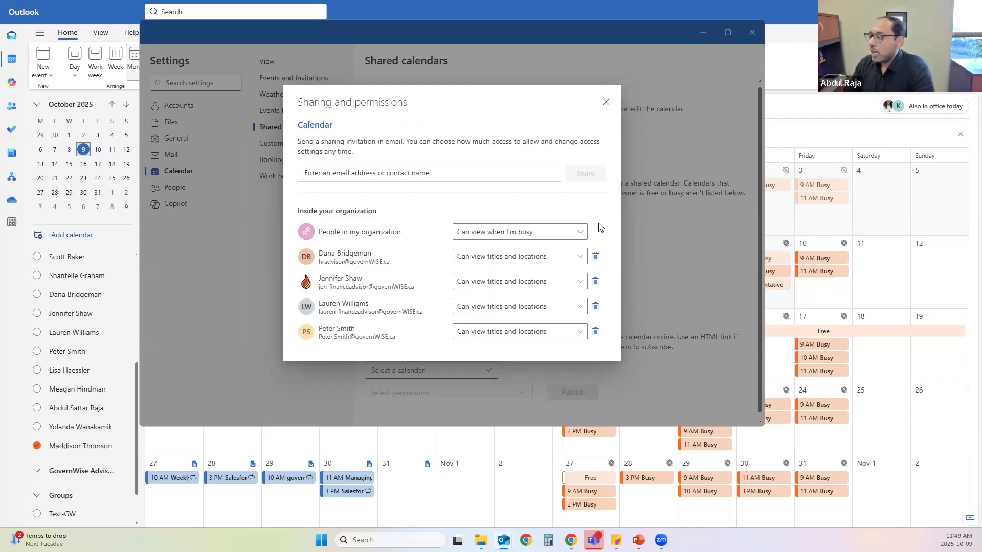
left_click(577, 232)
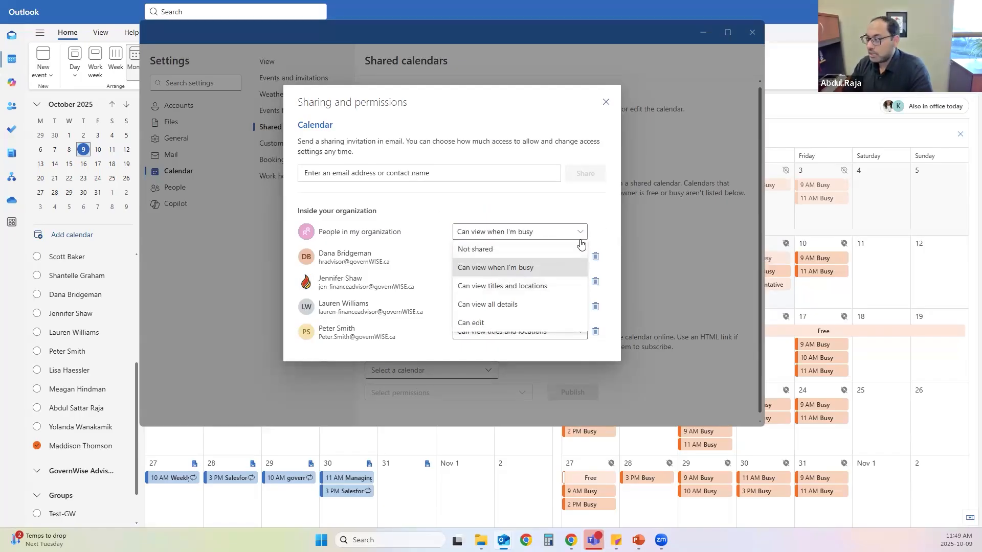
left_click(610, 234)
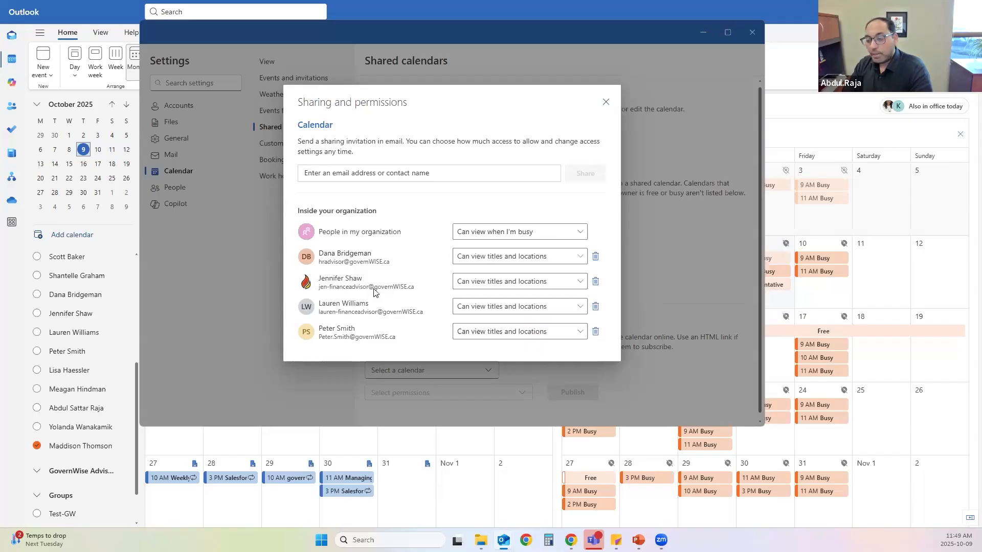
mouse_move(367, 262)
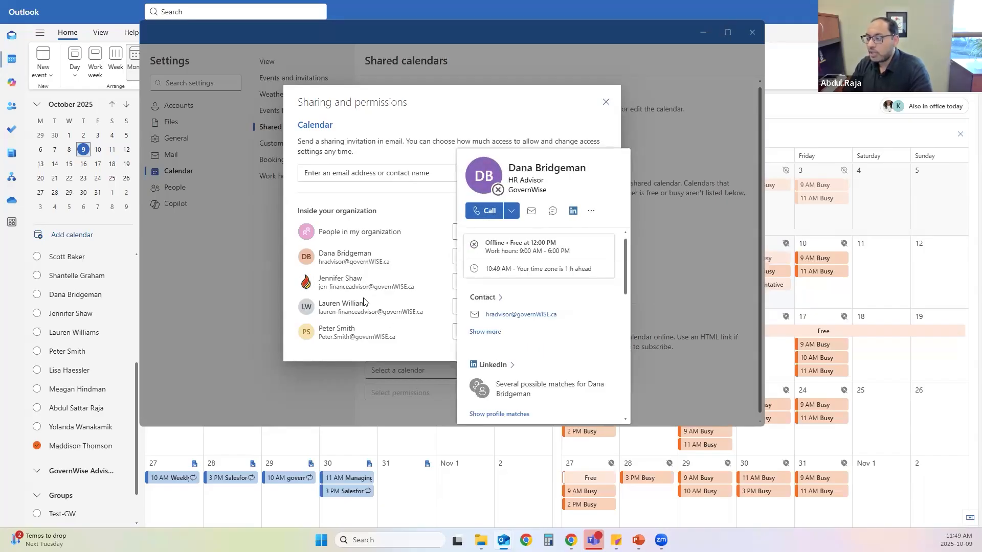
left_click(570, 258)
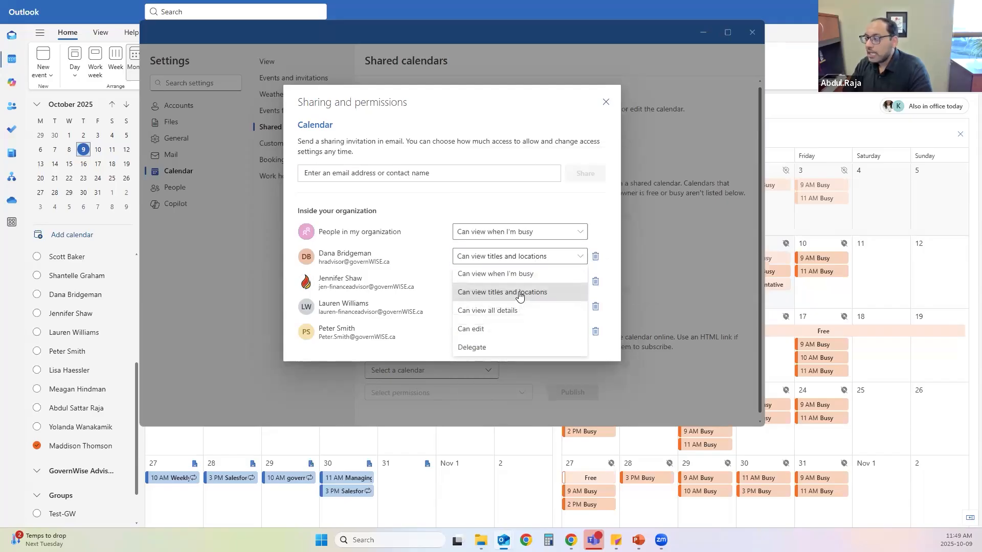
left_click(442, 168)
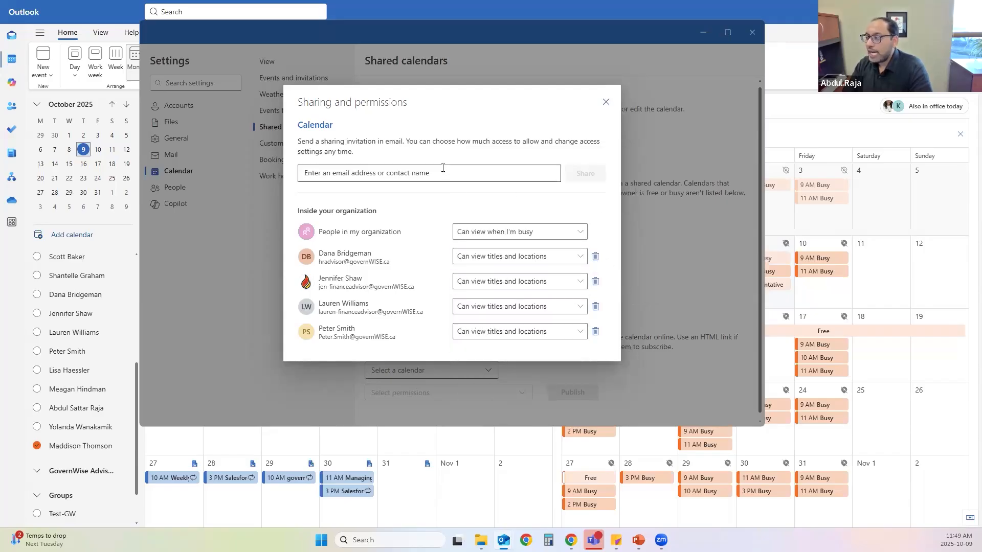
Add the colleague as an invitee with 'Can view titles and locations' access
type("mad")
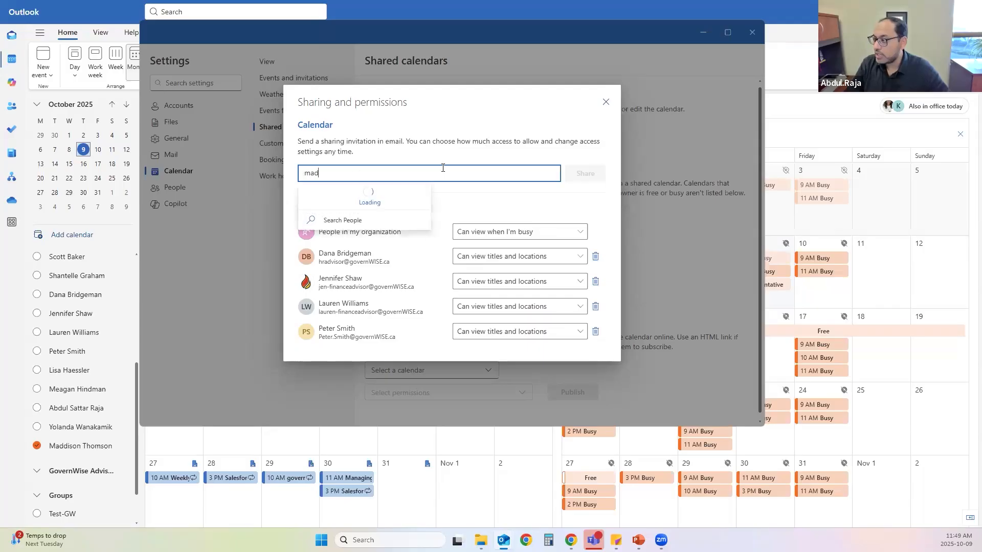
key("Return")
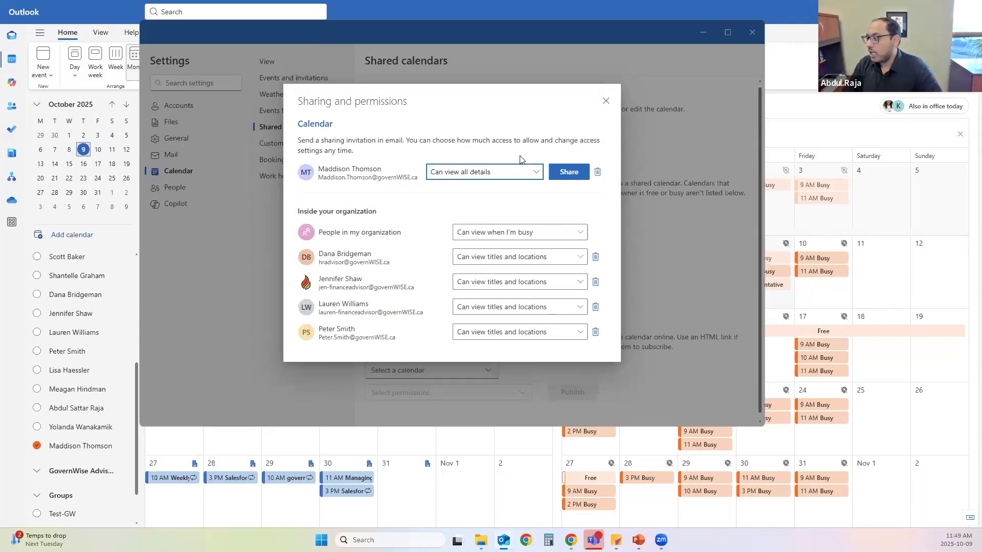
left_click(515, 172)
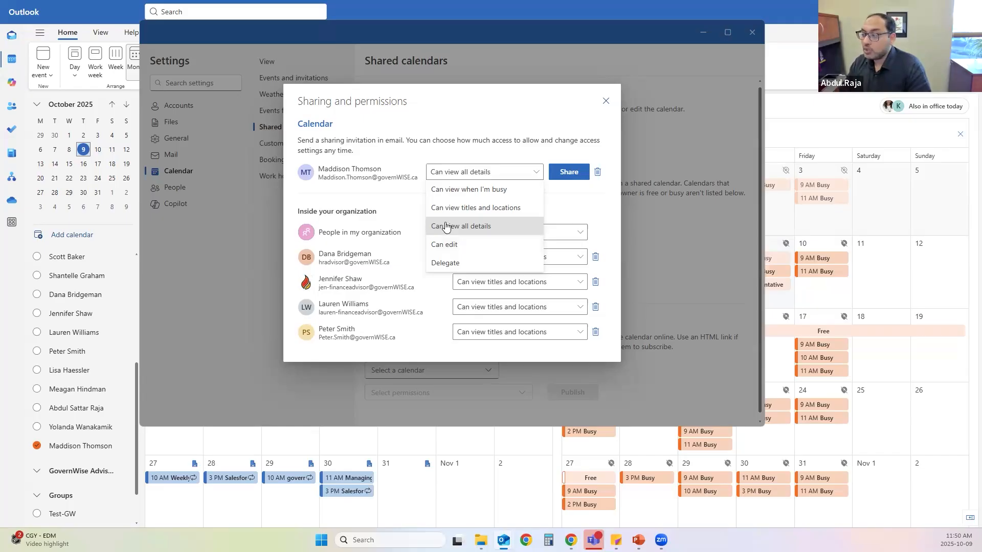
left_click(462, 210)
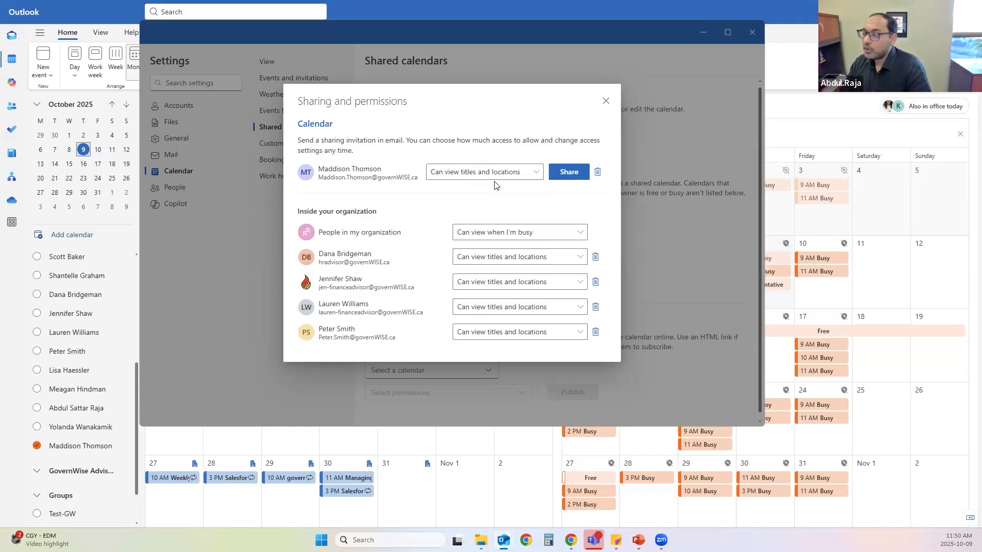
left_click(494, 179)
left_click(485, 228)
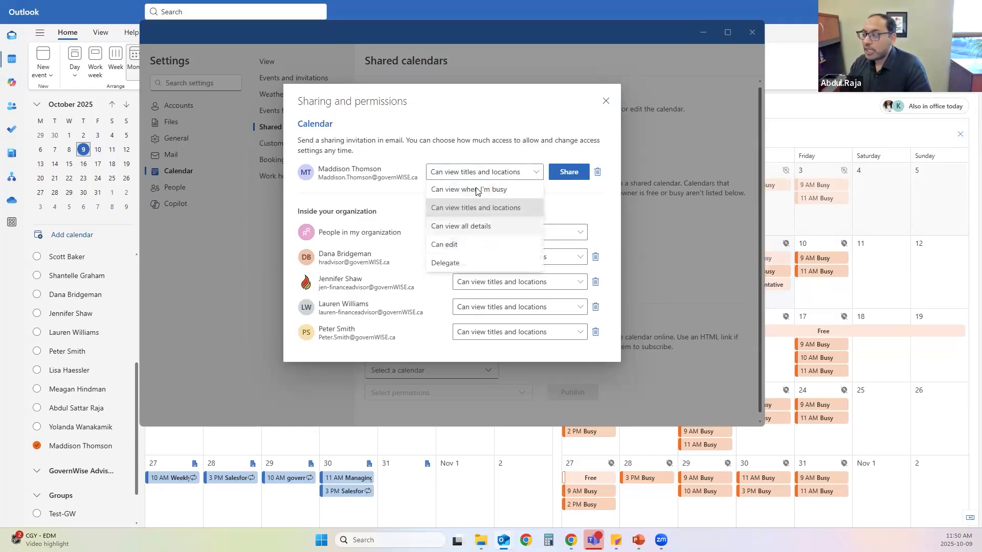
left_click(476, 174)
left_click(462, 241)
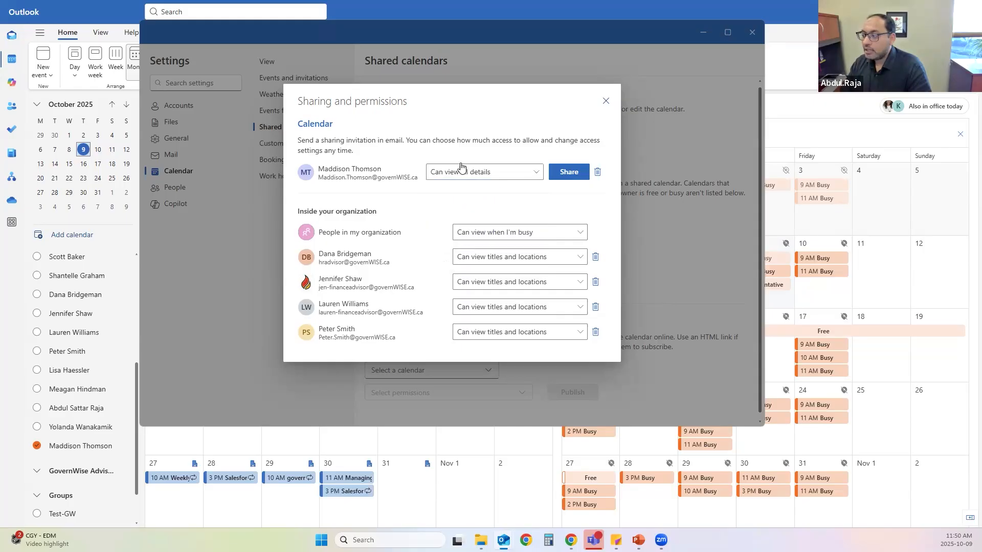
left_click(503, 178)
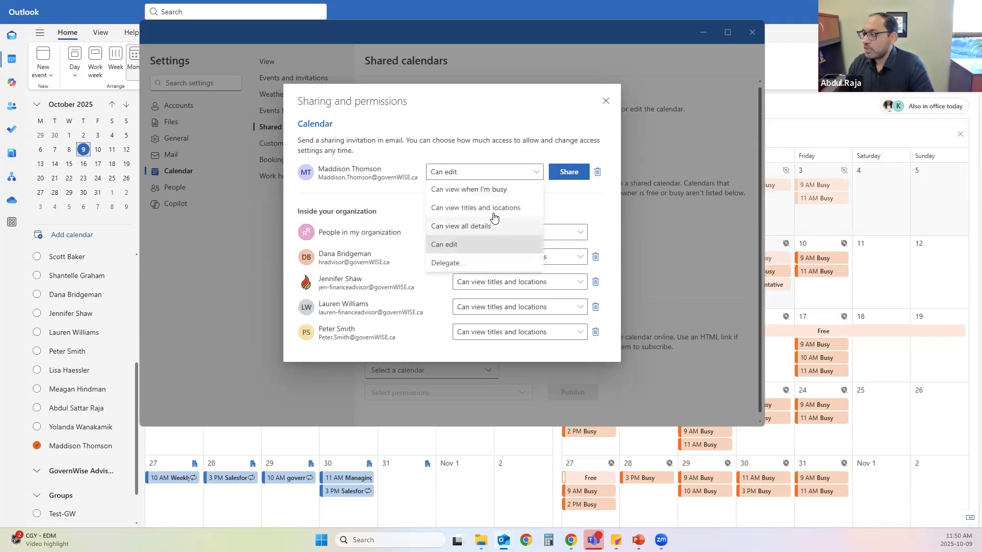
left_click(495, 208)
Send the calendar sharing invitation and close the permissions dialog
left_click(570, 174)
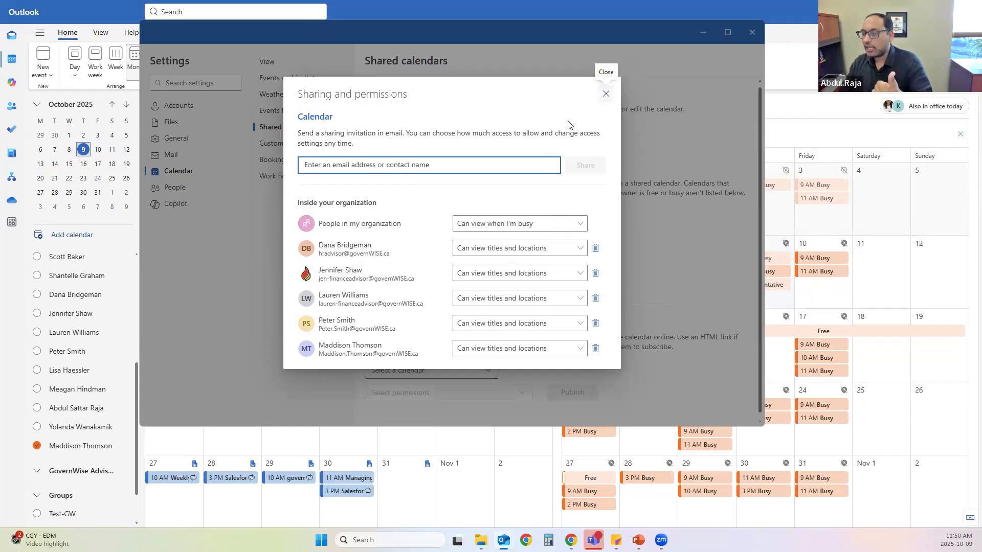
key("Escape")
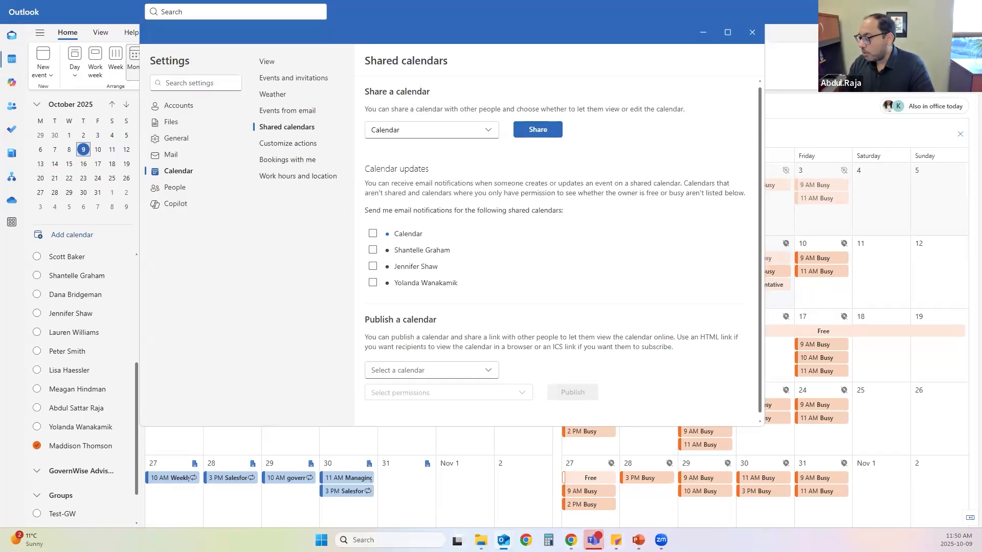
mouse_move(638, 541)
left_click(612, 526)
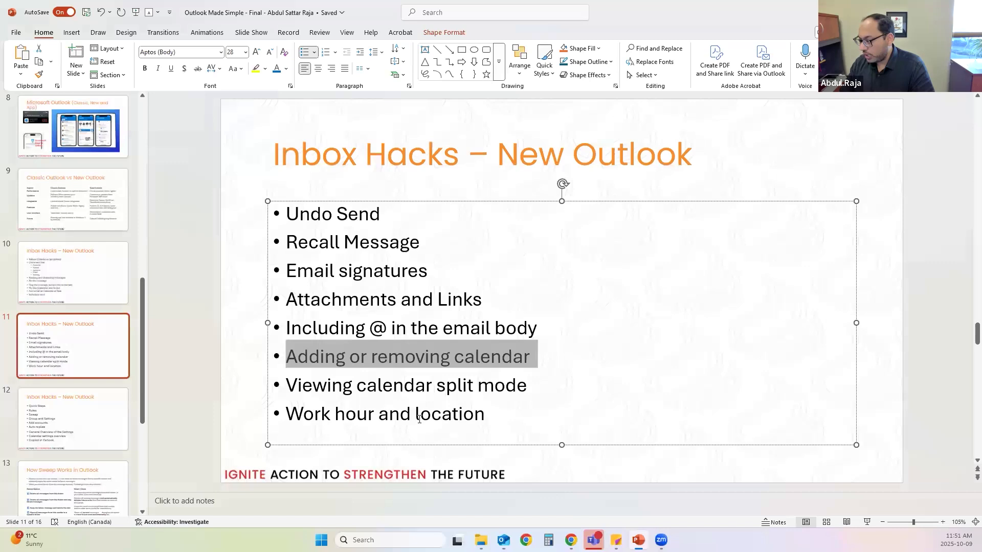
left_click(416, 361)
left_click_drag(313, 386, 450, 388)
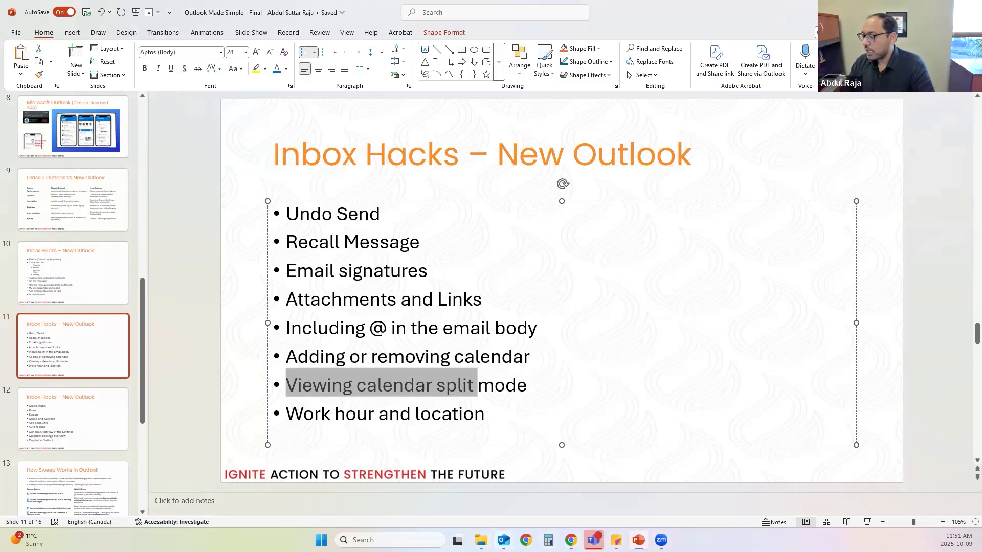
left_click(504, 540)
left_click(535, 500)
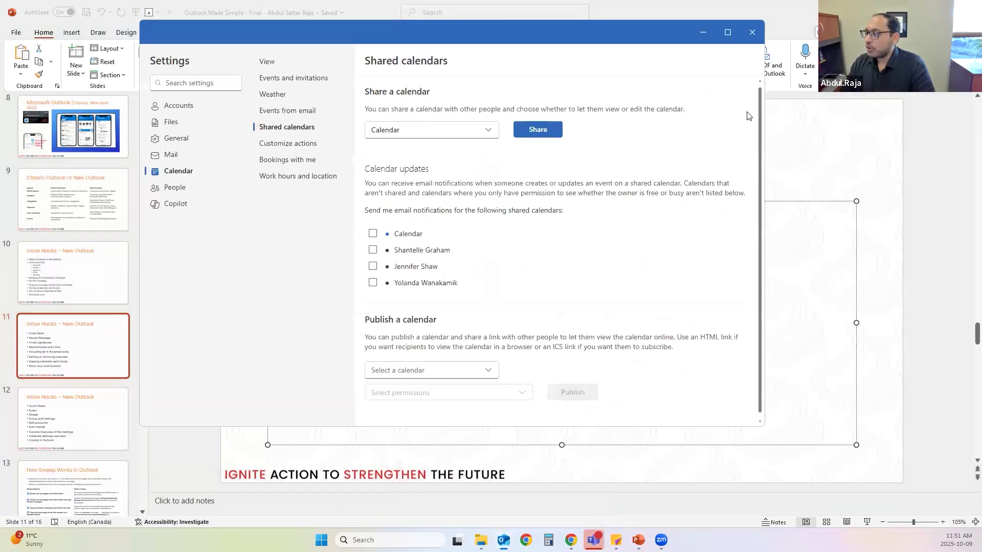
Close Settings and show two more colleagues' calendars beside your own in split view
left_click(762, 25)
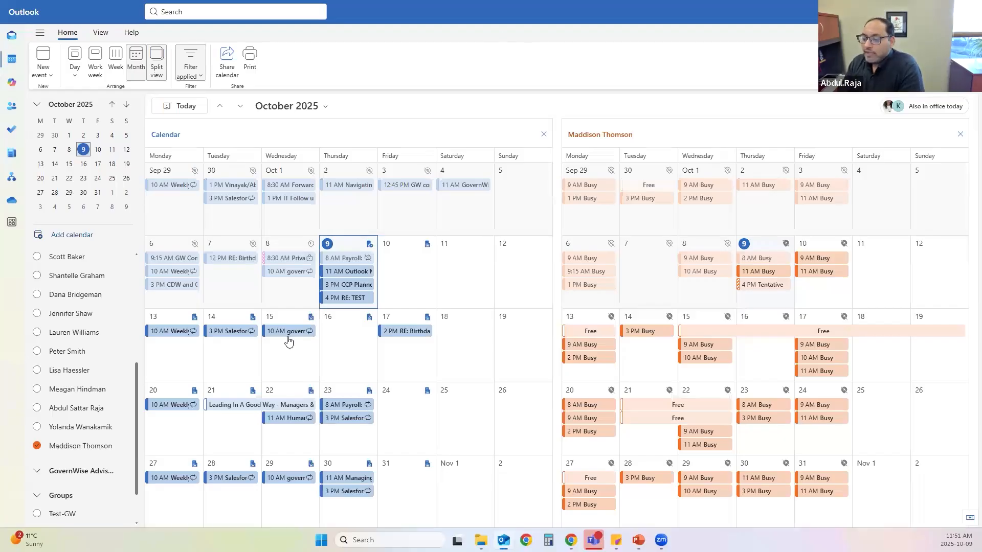
left_click(37, 372)
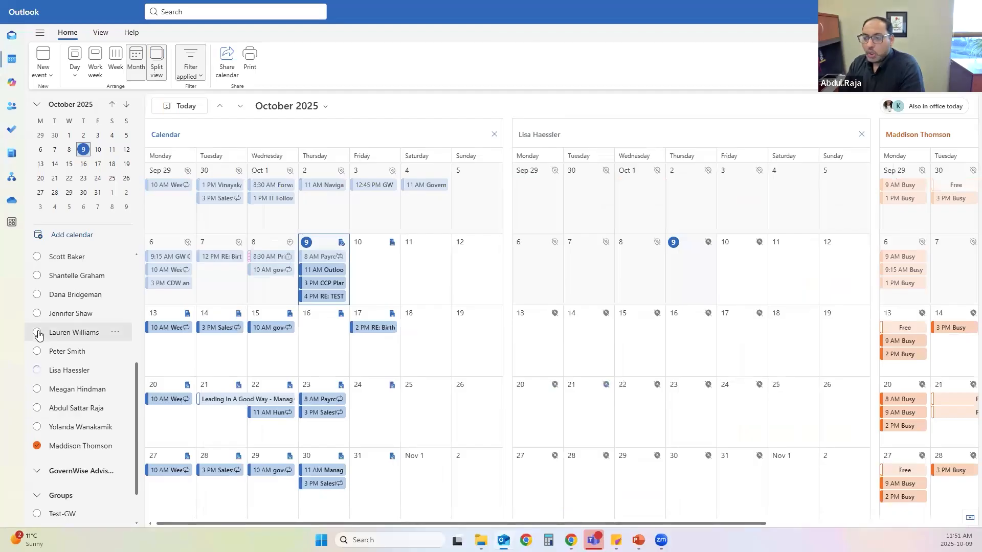
left_click(37, 333)
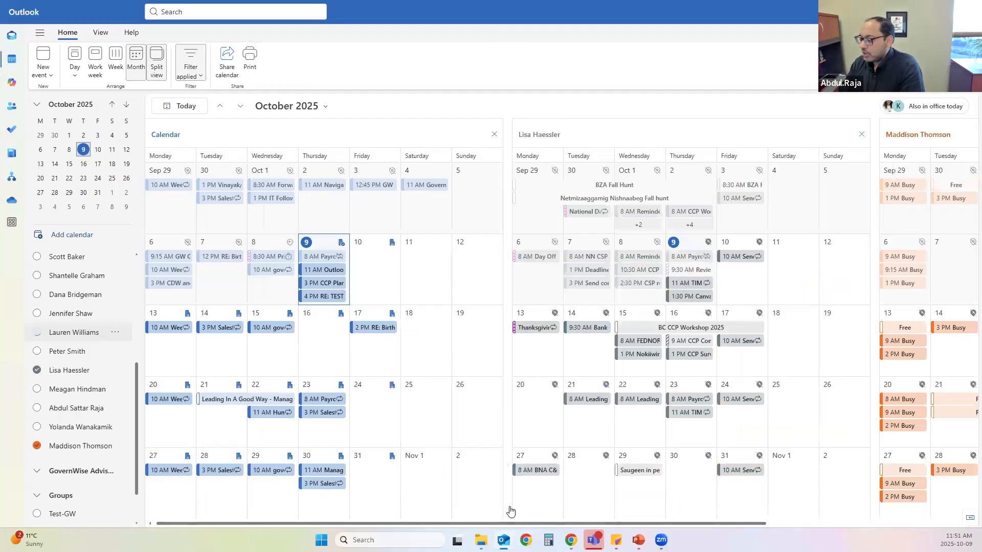
mouse_move(473, 523)
left_mouse_down()
mouse_move(825, 524)
mouse_move(488, 524)
left_mouse_up()
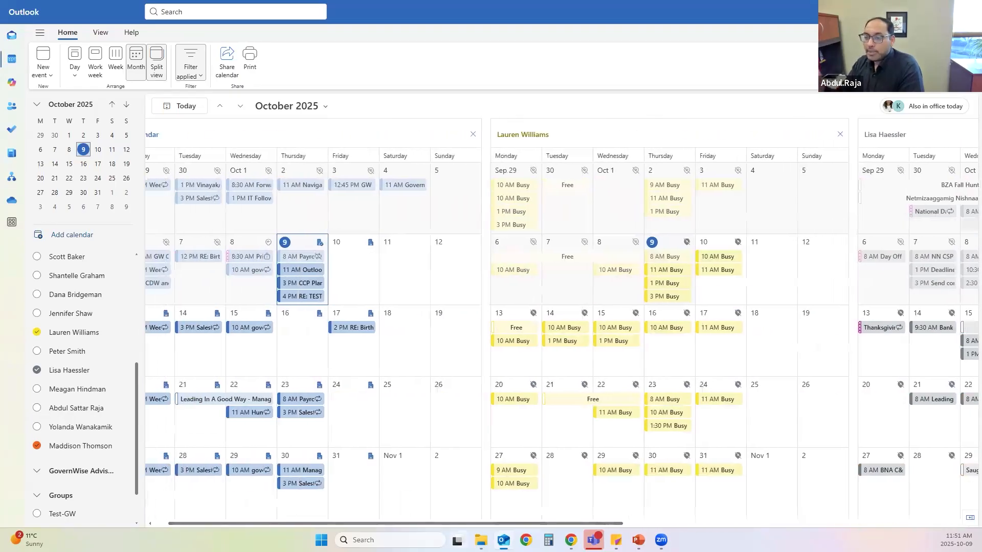
mouse_move(481, 540)
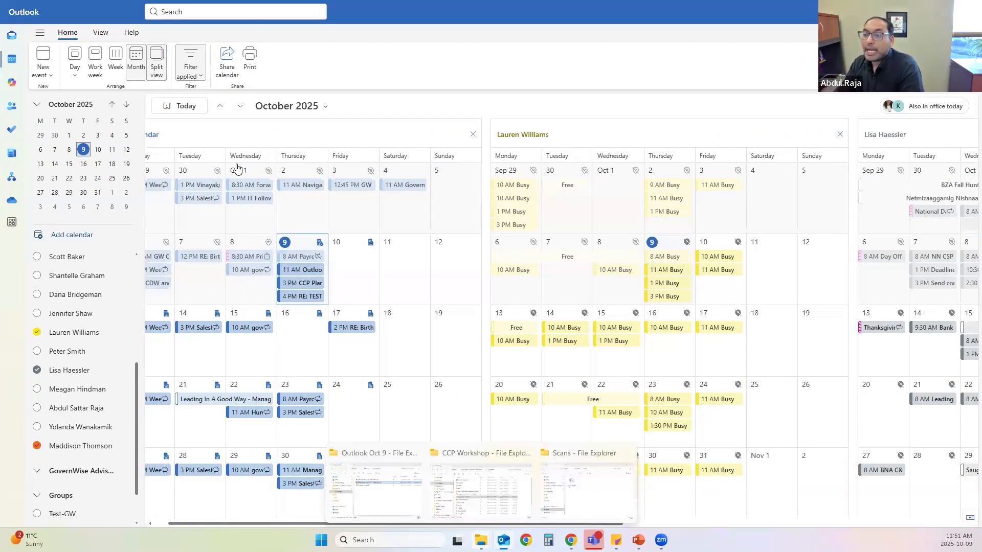
Merge the calendars into one month grid and show all events for Friday, October 10
left_click(155, 74)
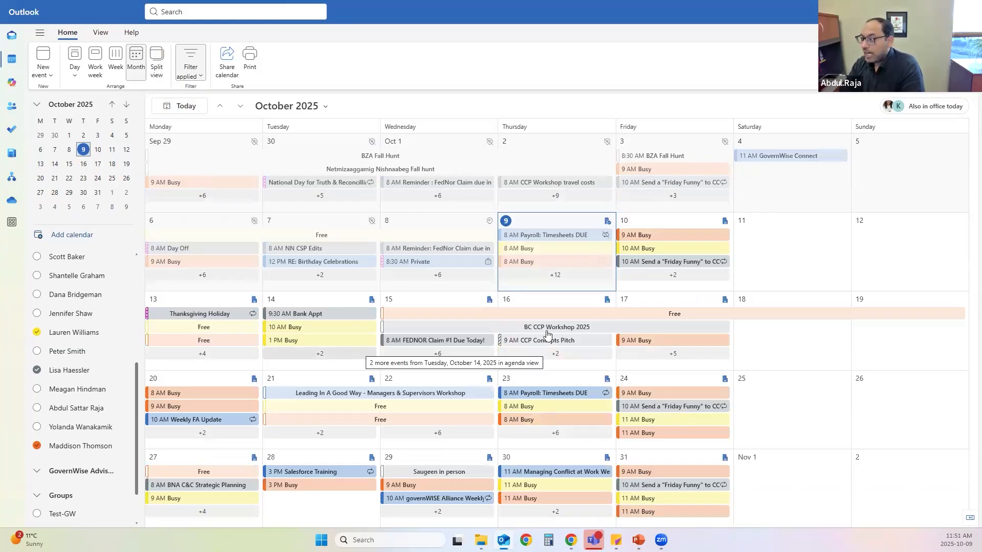
left_click(772, 184)
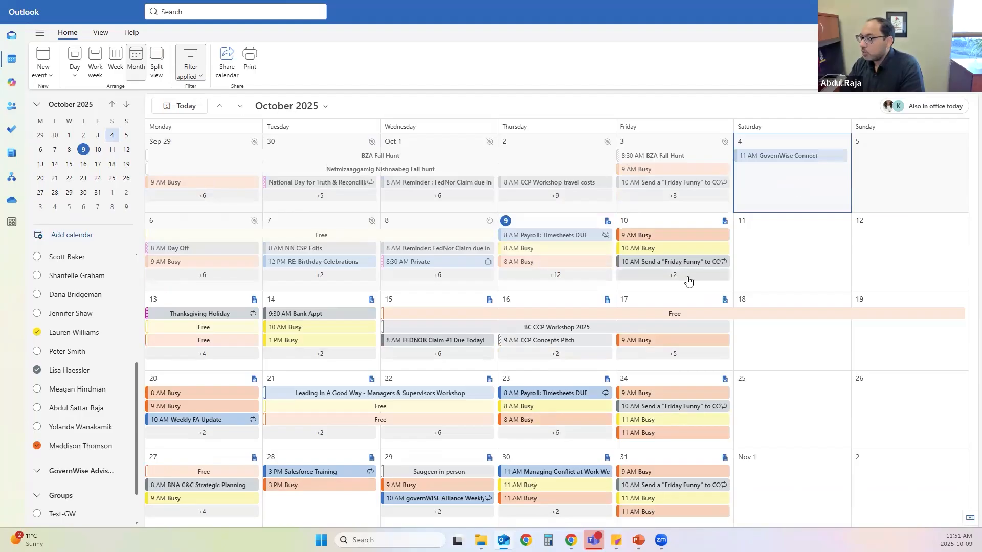
left_click(658, 282)
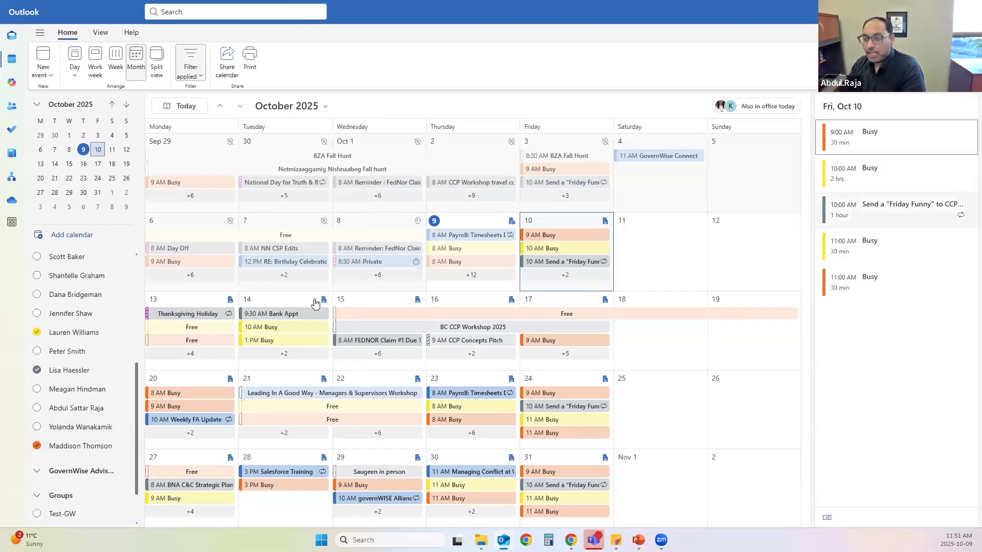
scroll(74, 383, "up", 1)
scroll(77, 388, "down", 2)
scroll(90, 401, "up", 1)
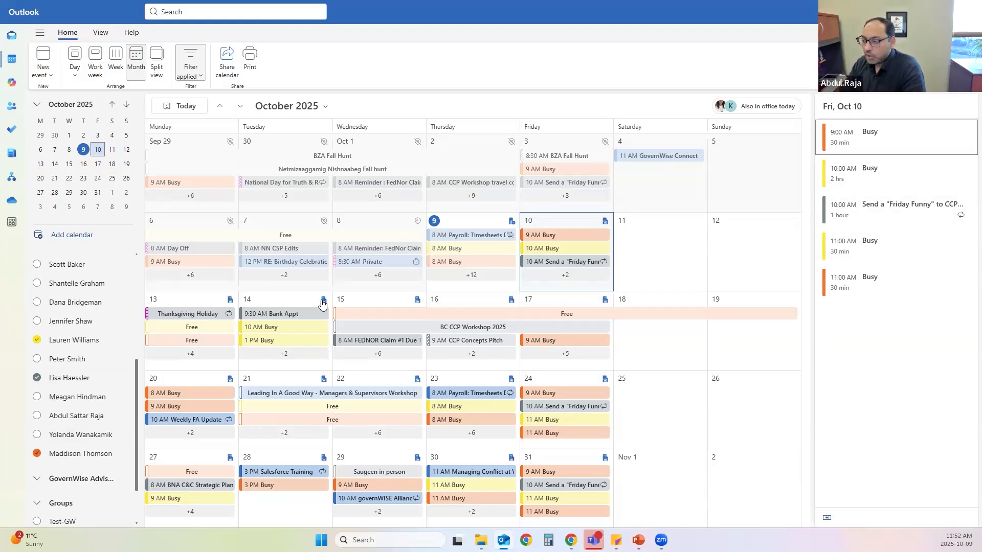
Switch to split view and scroll across the side-by-side calendars
left_click(152, 72)
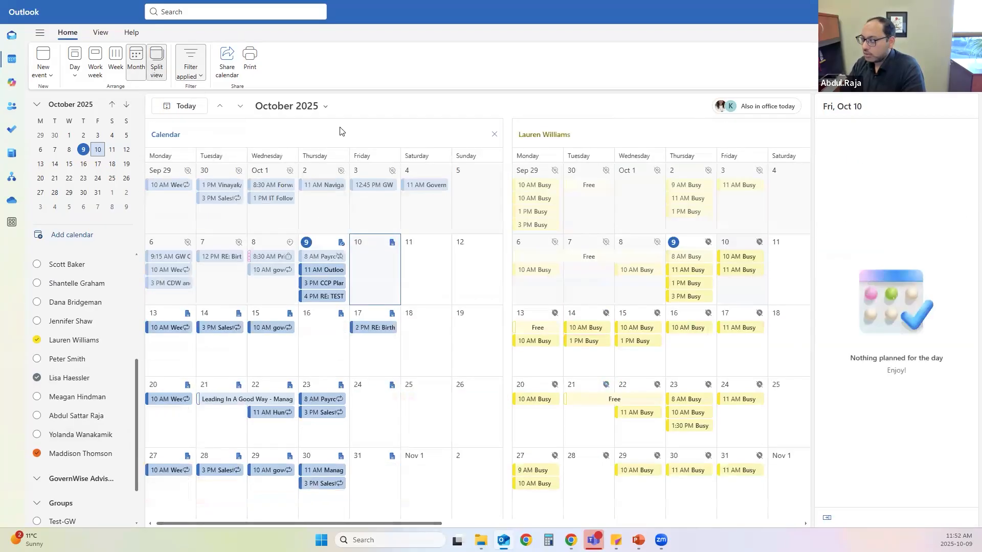
left_click_drag(300, 524, 678, 525)
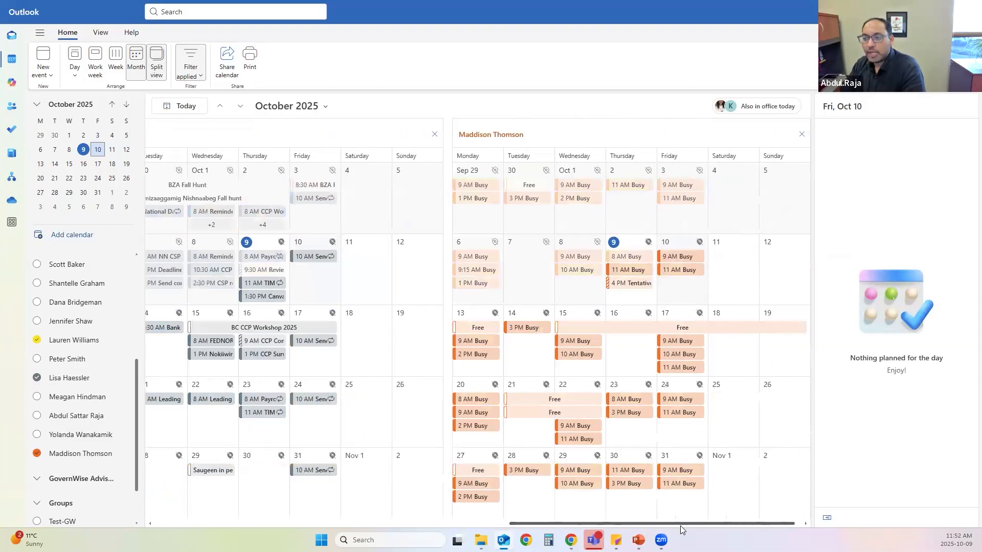
left_click_drag(476, 518, 436, 515)
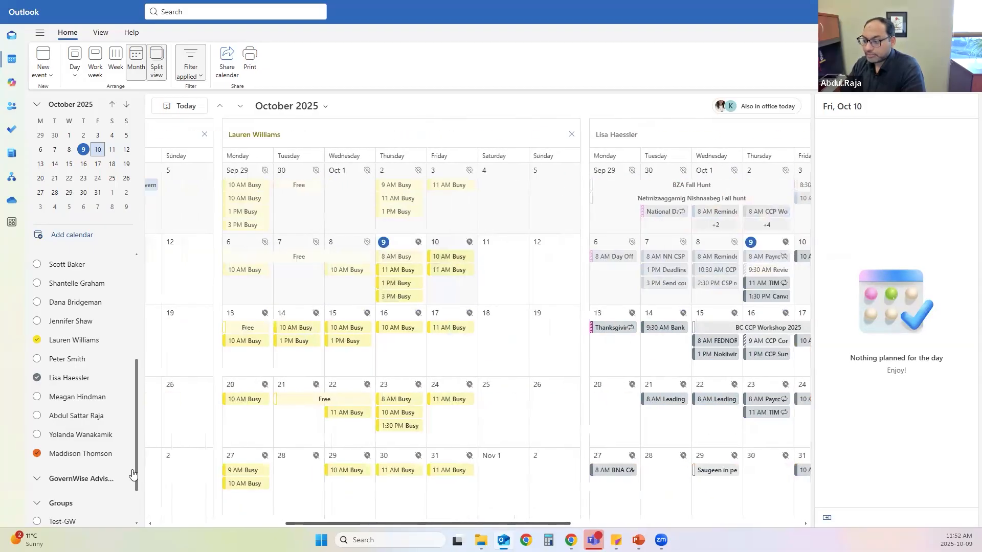
Turn off all three colleagues' calendars under People's calendars
left_click(37, 453)
left_click(37, 378)
left_click(37, 340)
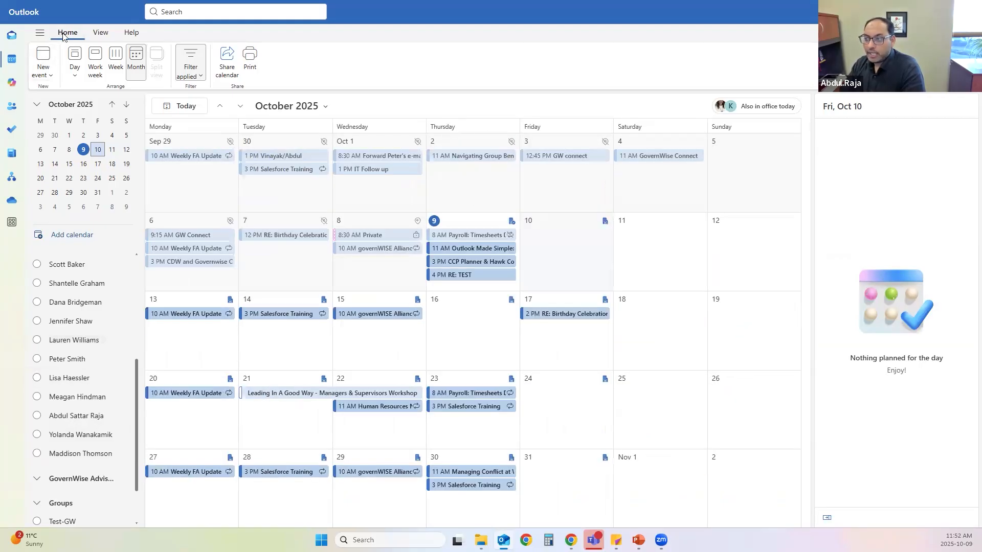
Create a new event titled 'Follow Up Meeting with Advisors'
left_click(45, 71)
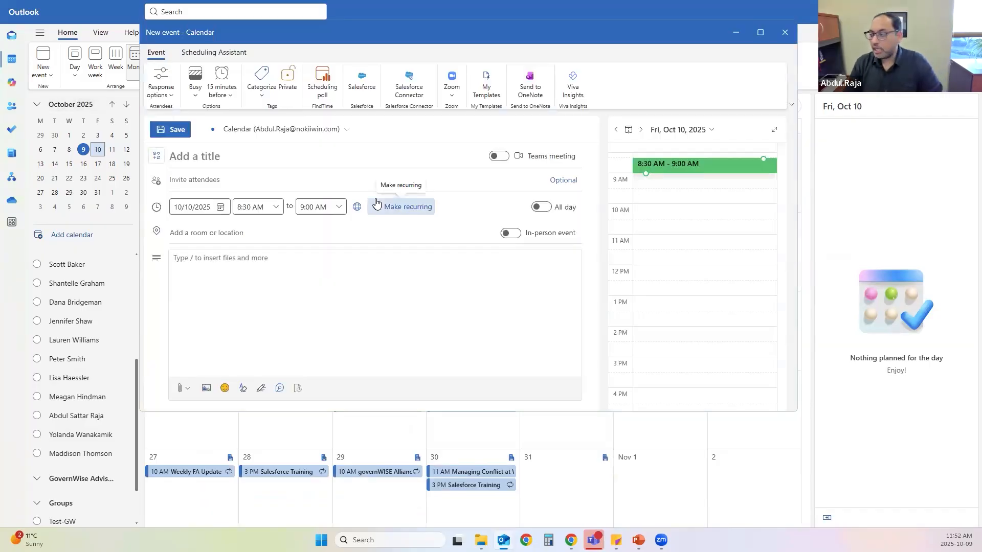
type("Follow Up Meeti")
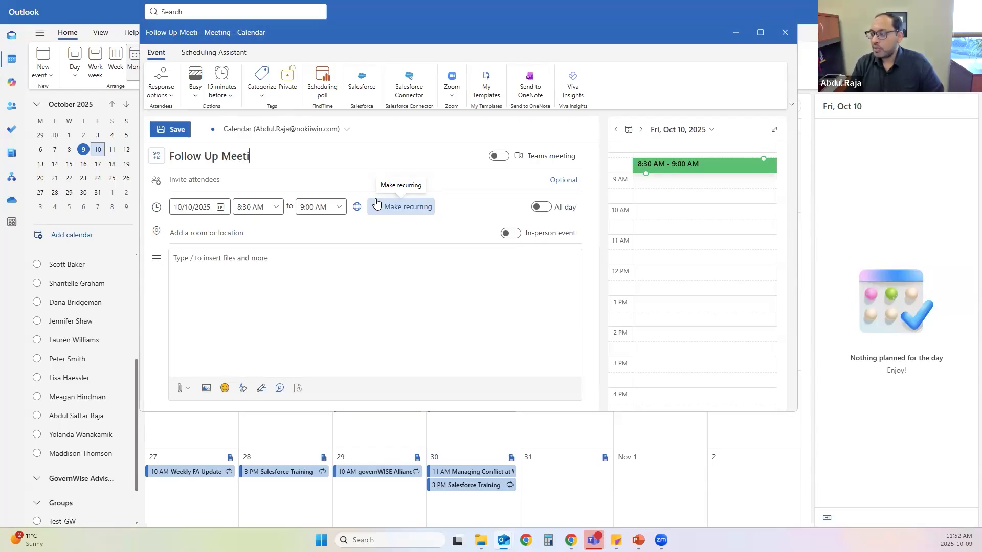
type("ng iwth Advisors")
key("Tab")
Invite four advisors from the contact suggestions as attendees
type("laur")
key("Return")
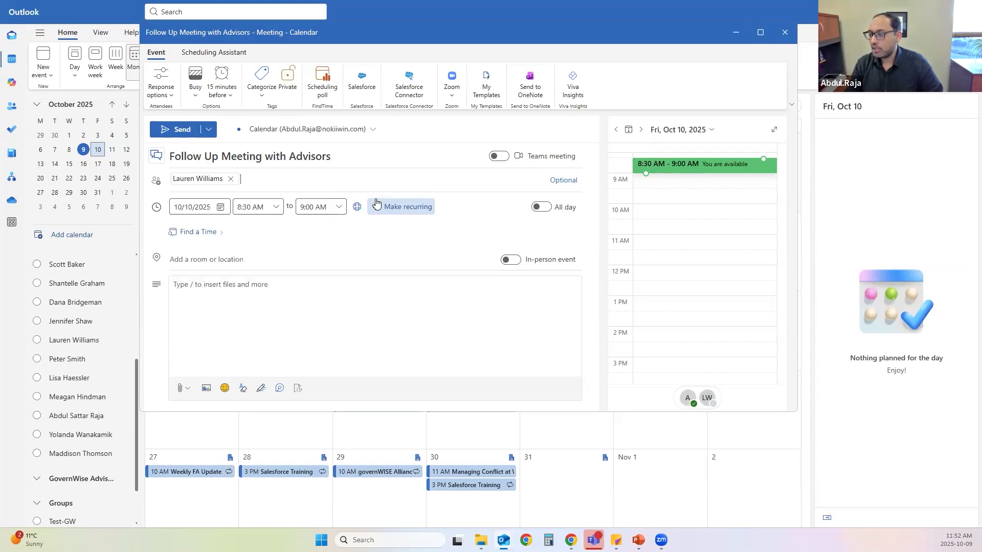
type("jen")
key("Return")
key("BackSpace")
type("jen")
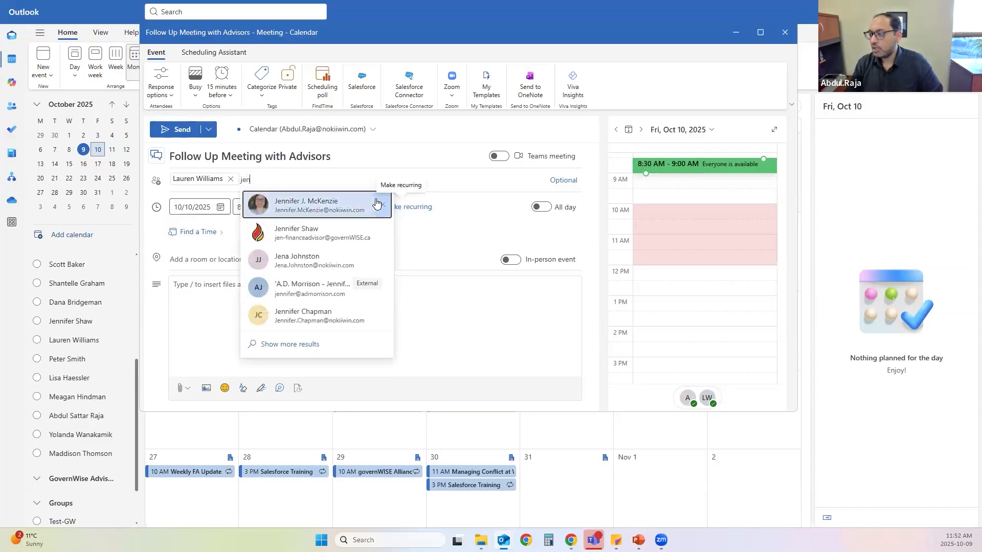
key("Down")
key("Return")
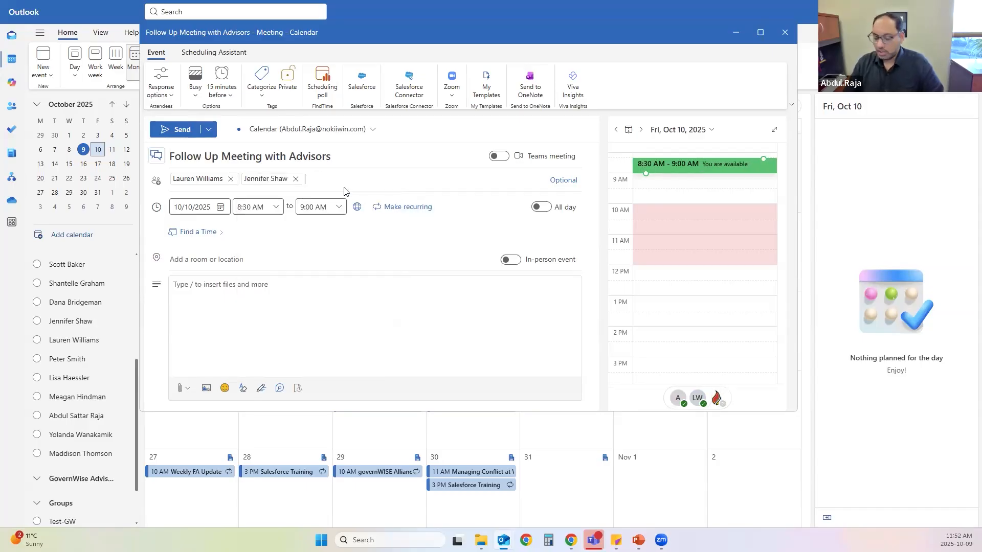
type("ela")
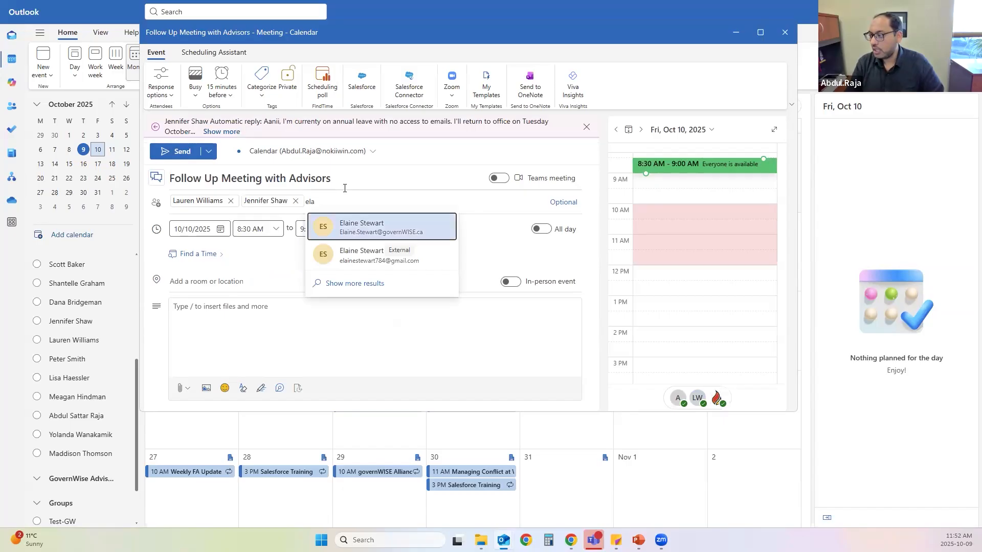
key("Return")
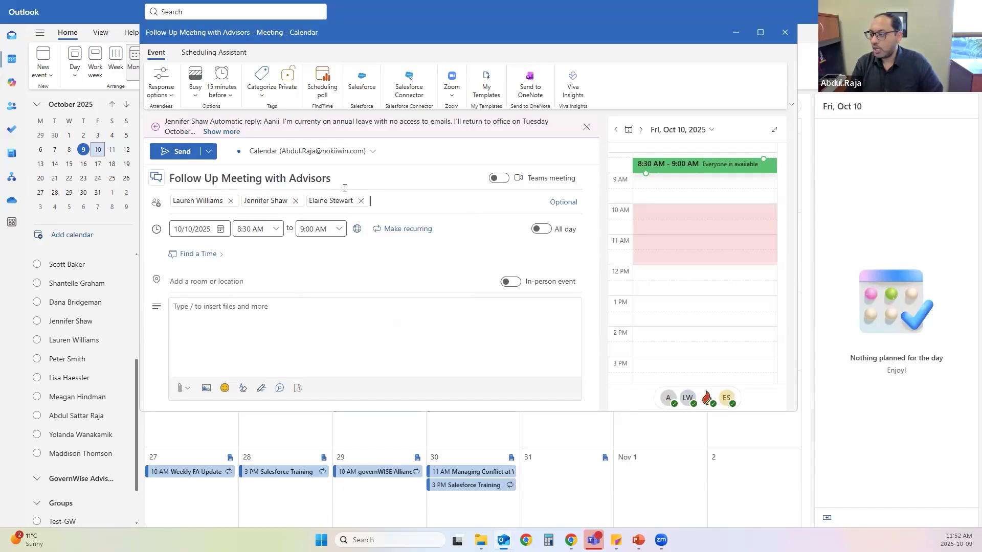
type("shan")
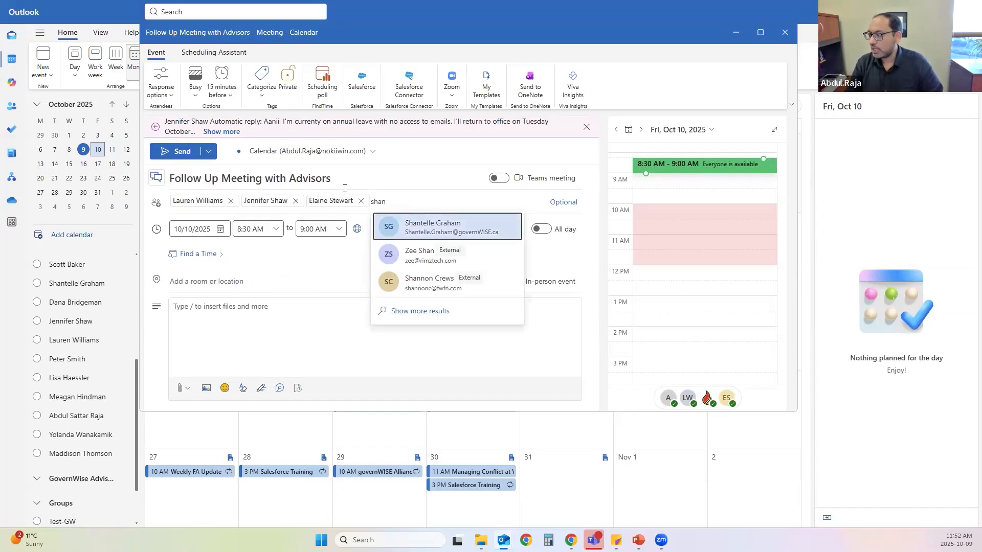
key("Return")
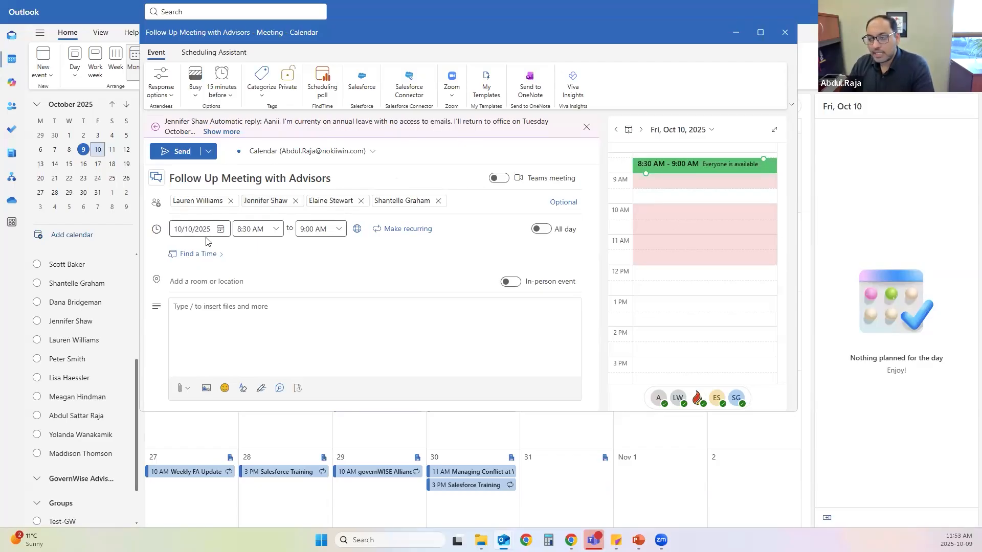
Change the meeting date to Friday, October 24, 2025
left_click(221, 229)
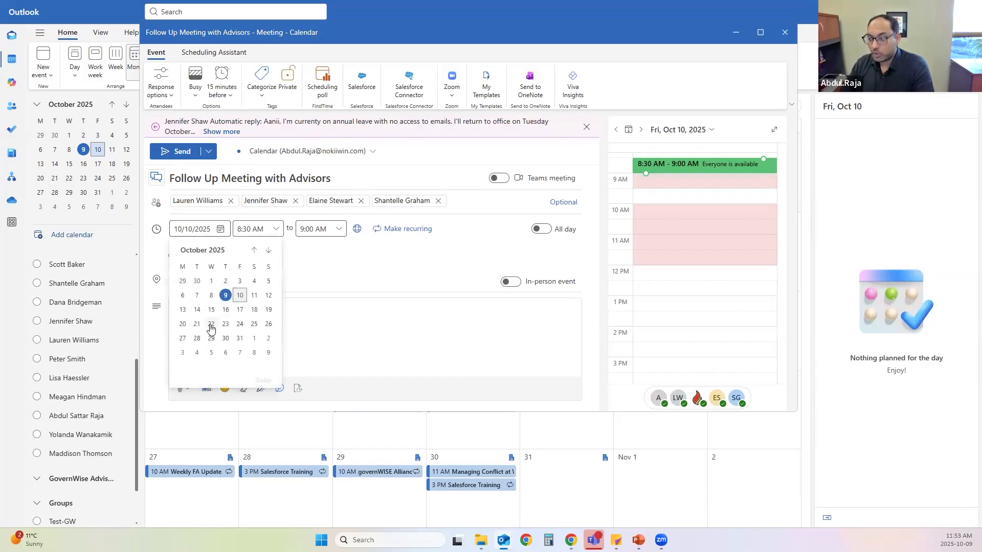
left_click(211, 324)
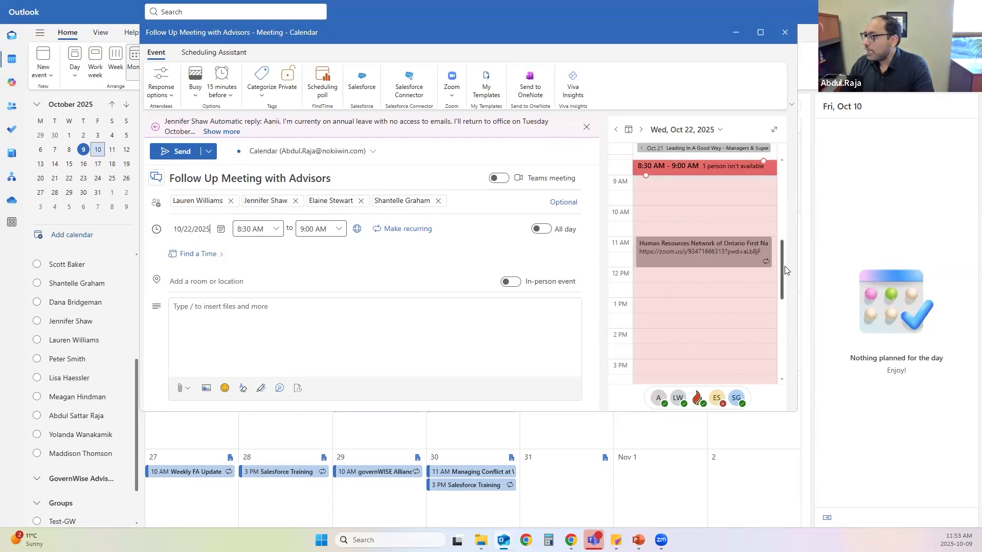
scroll(782, 277, "up", 4)
scroll(771, 259, "down", 3)
scroll(778, 299, "down", 3)
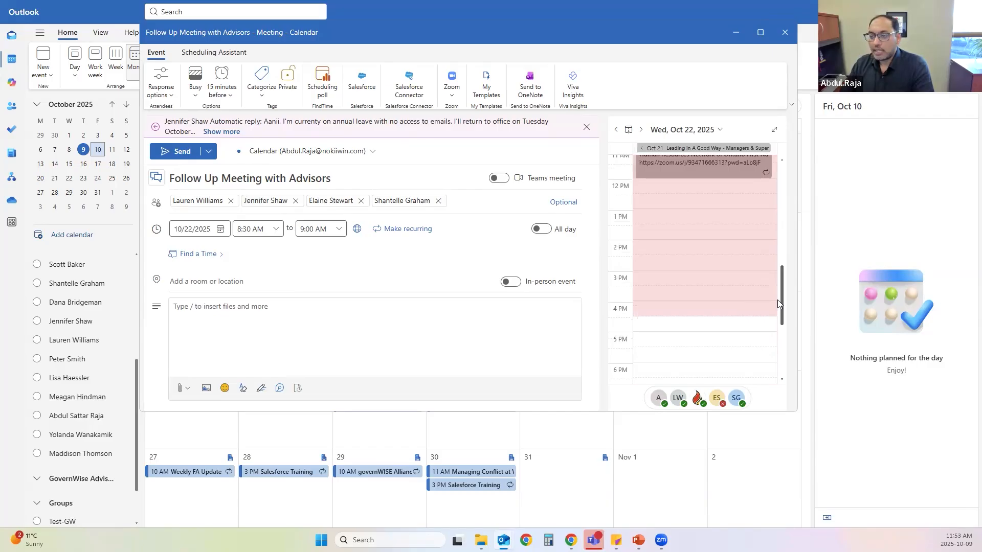
left_click(221, 230)
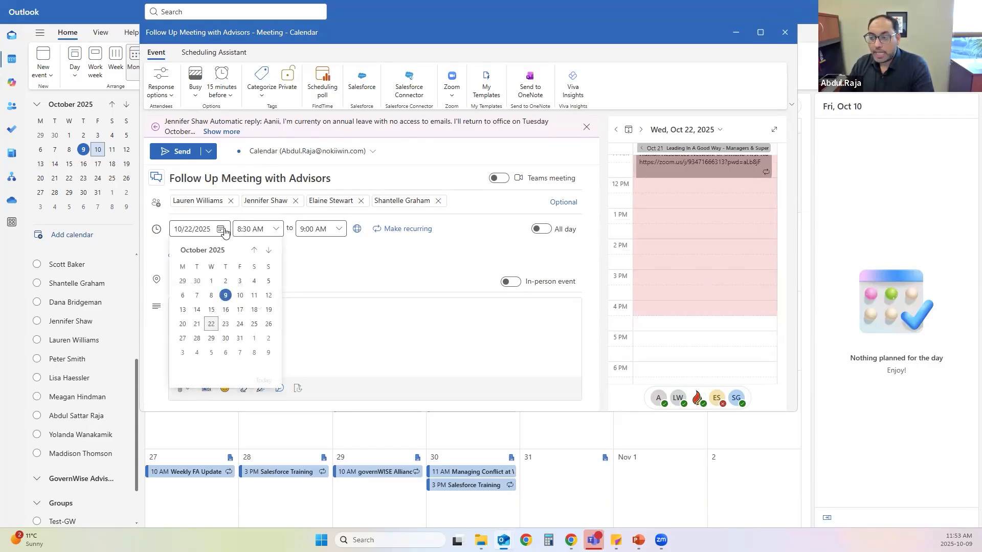
left_click(238, 324)
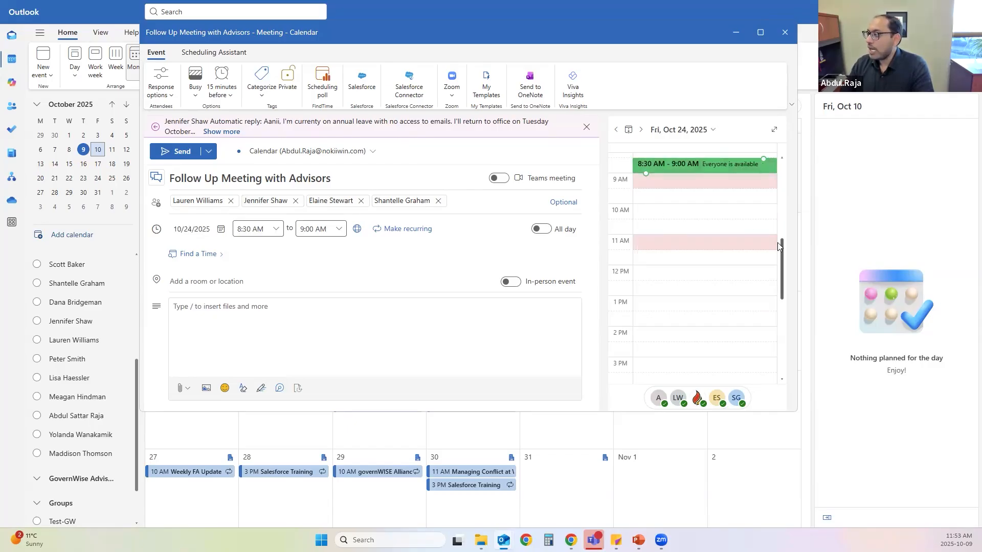
scroll(776, 249, "up", 3)
scroll(742, 230, "down", 1)
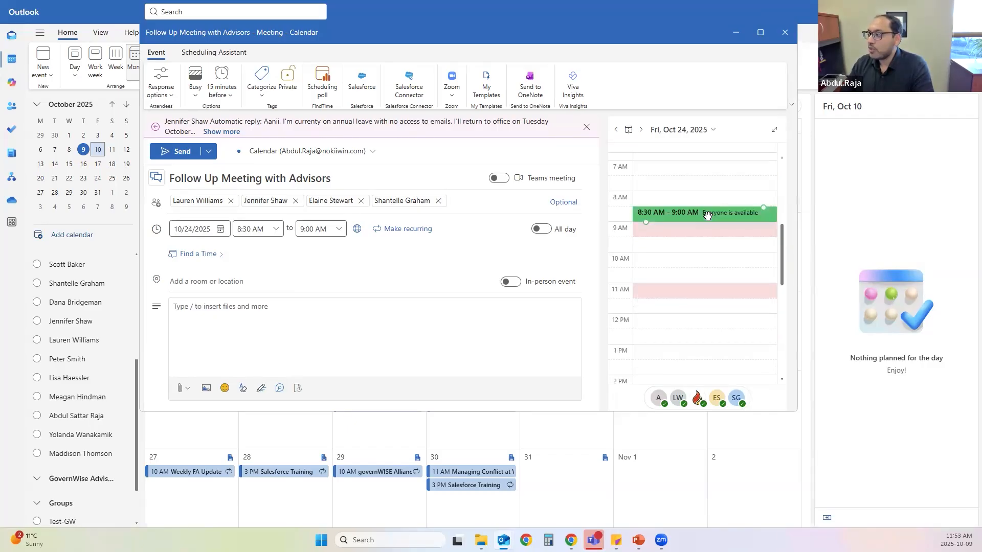
Try later meeting slots through 10:00 AM, then set the start time to 11:00 AM
left_click_drag(672, 212, 673, 235)
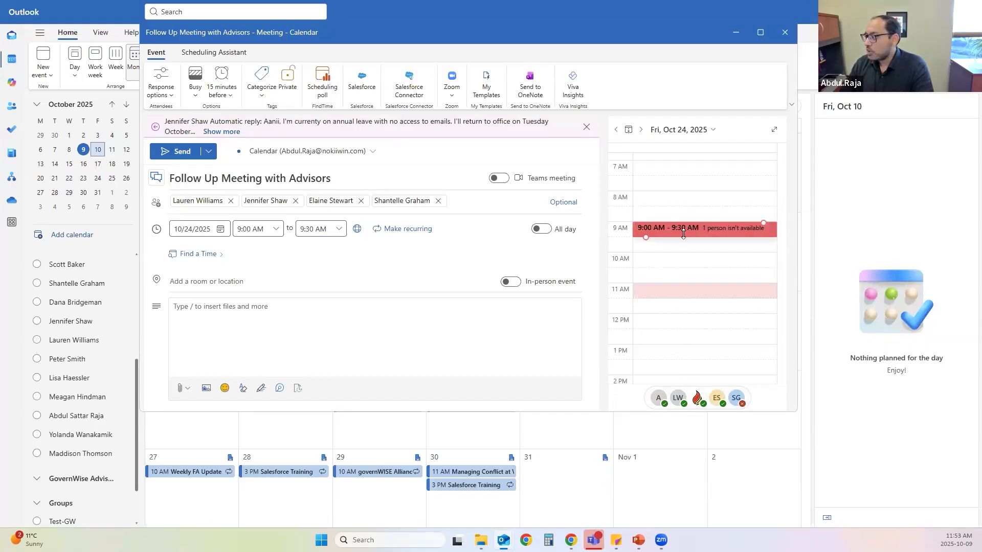
left_click_drag(682, 233, 673, 215)
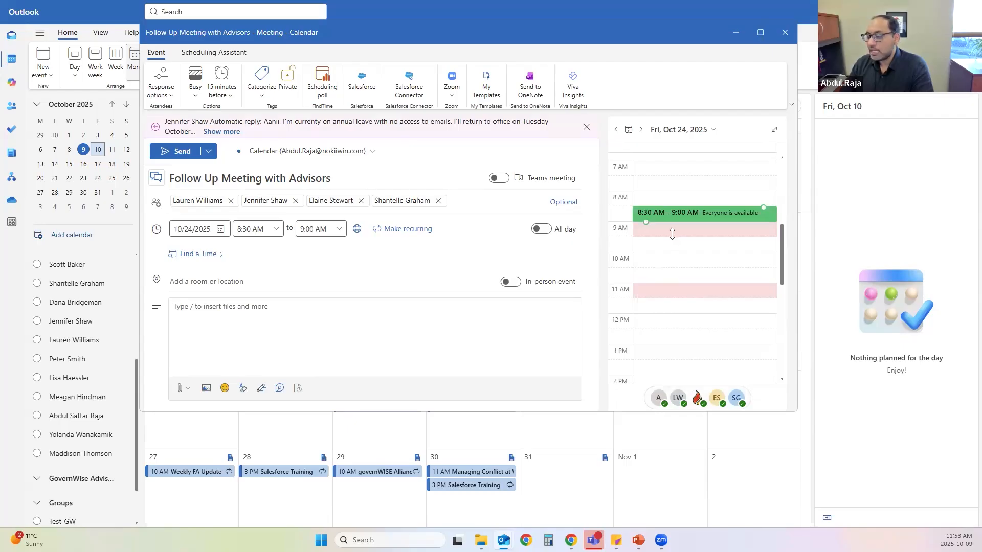
left_click(698, 227)
left_click(685, 246)
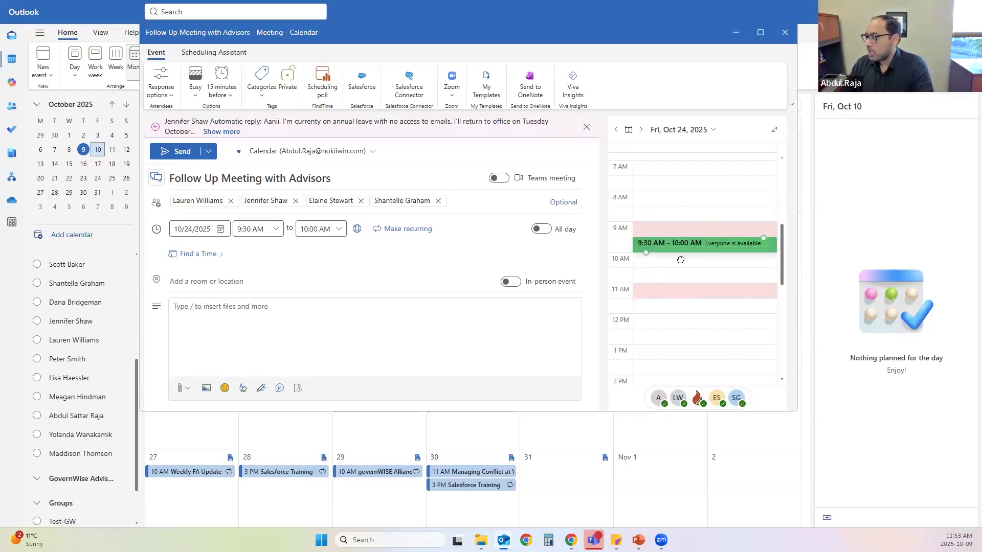
left_click(680, 260)
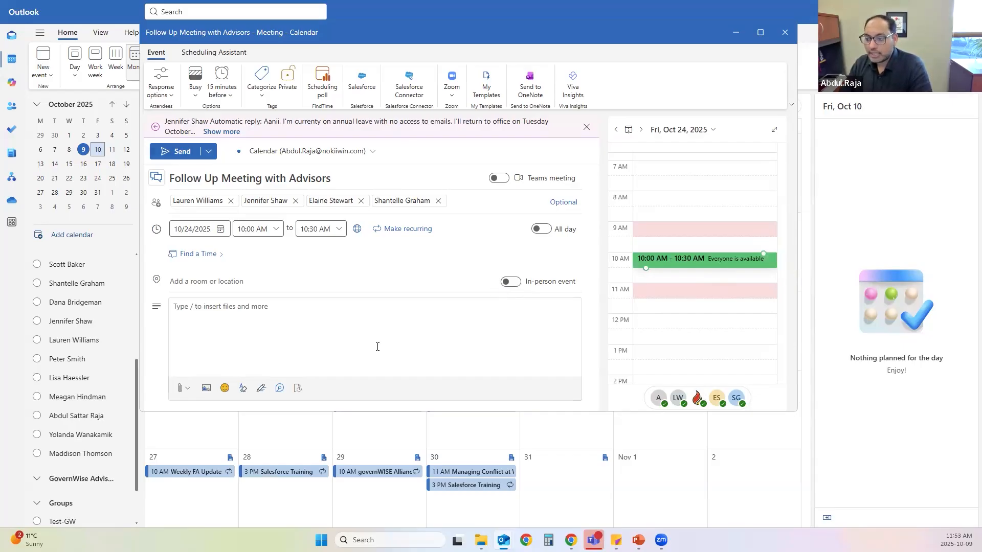
left_click(275, 233)
left_click(253, 282)
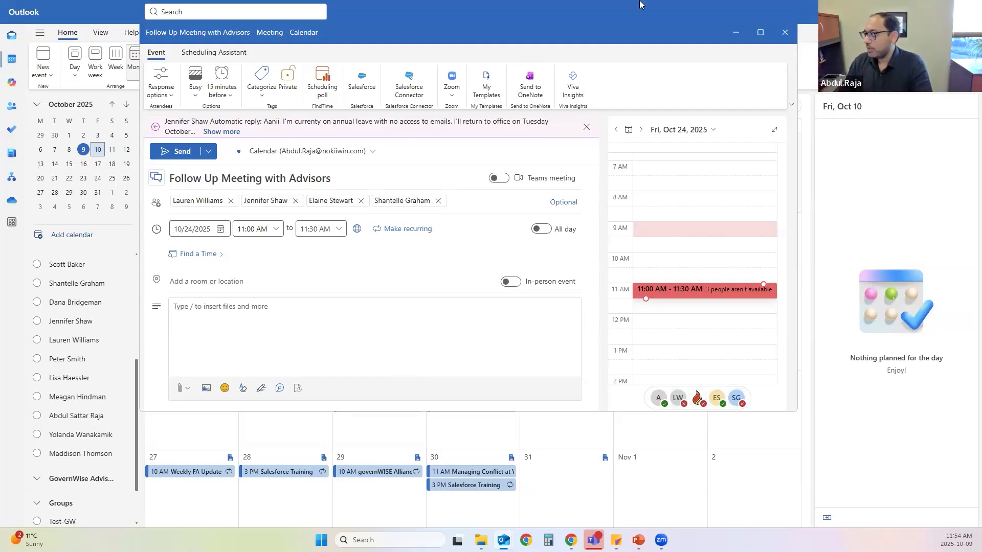
Discard the unsent meeting draft and return to the PowerPoint slides
left_click(785, 34)
left_click(442, 217)
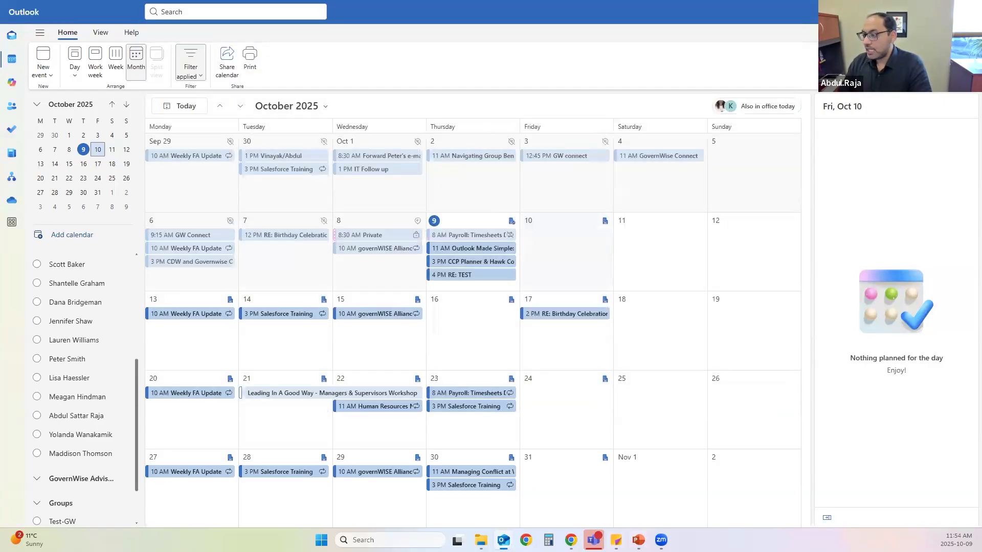
key("alt+Tab")
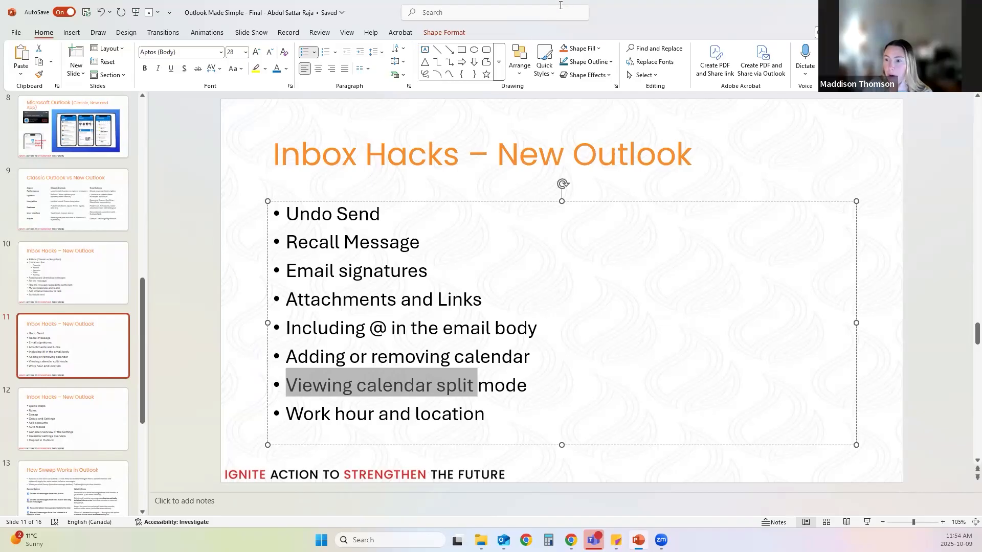
Highlight the 'Work hour and location' bullet on slide 11, then bring Outlook forward
left_click(247, 239)
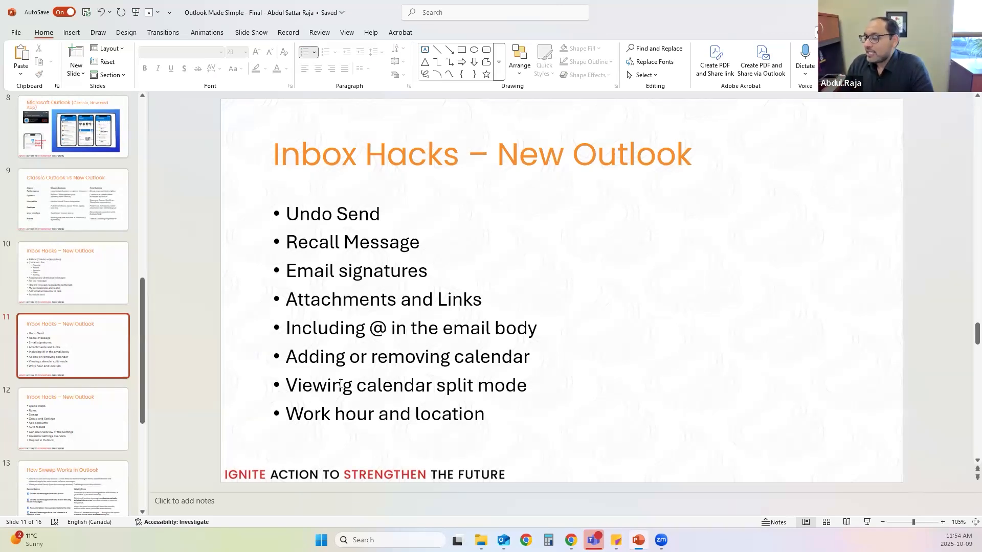
left_click(312, 412)
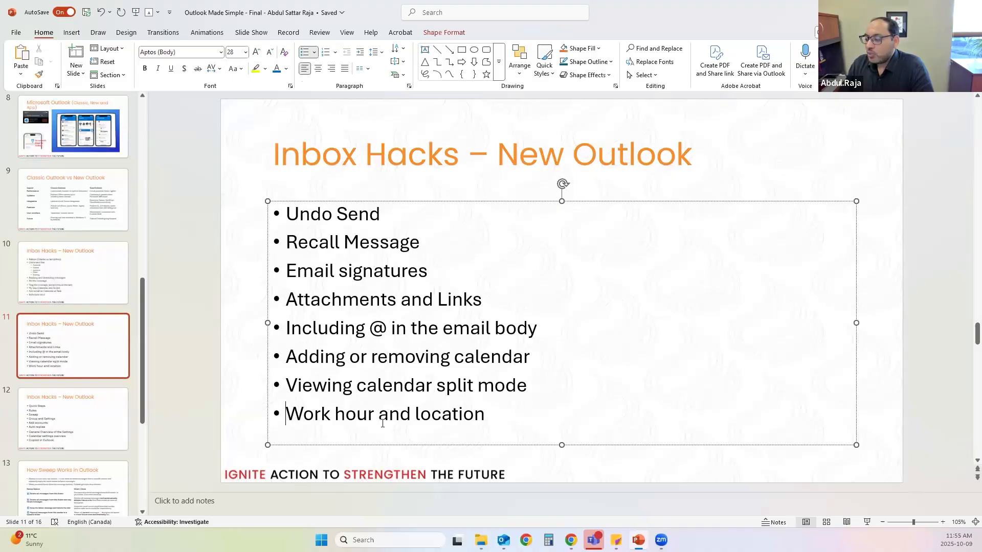
left_click_drag(289, 418, 473, 426)
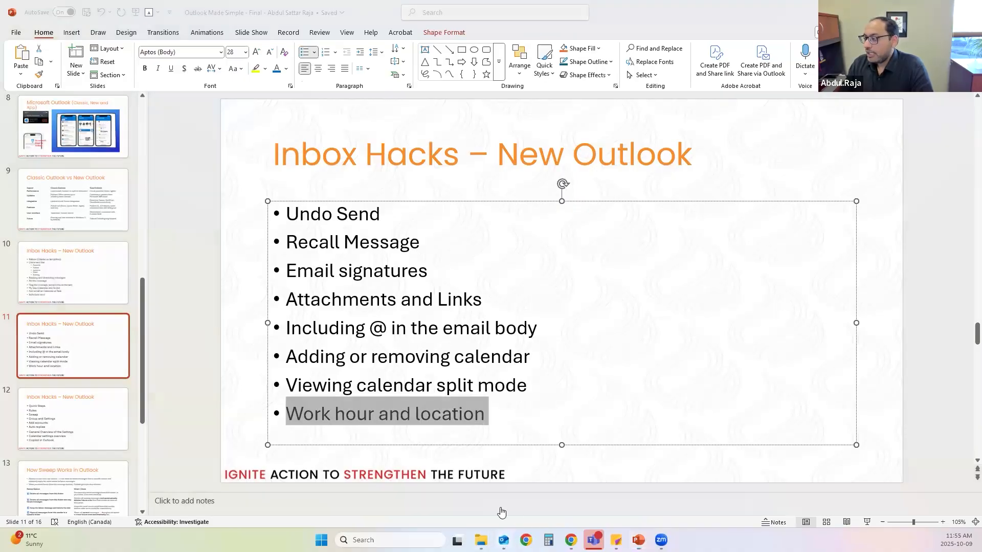
left_click(504, 540)
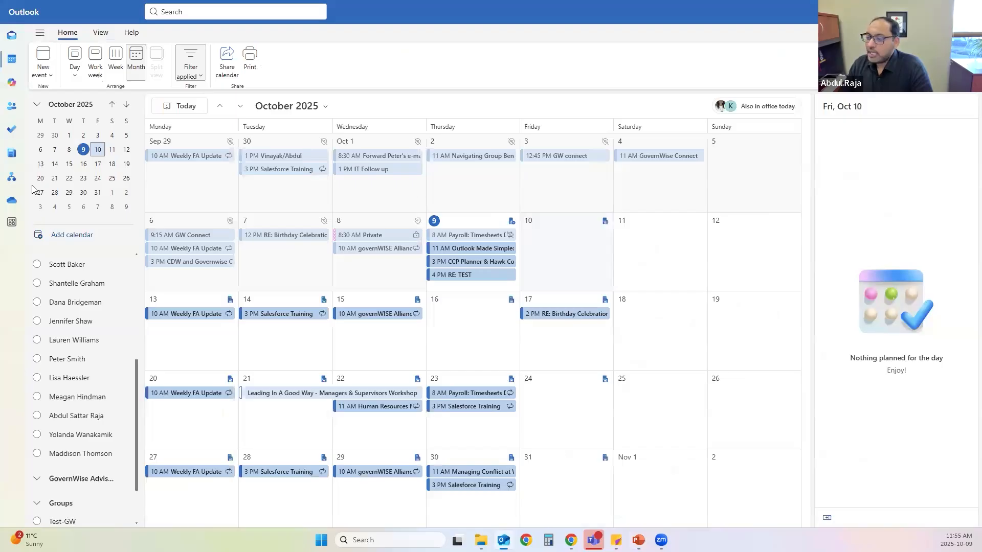
From the calendar, view the 'Also in office today' list and a coworker's contact card
left_click(11, 36)
left_click(11, 61)
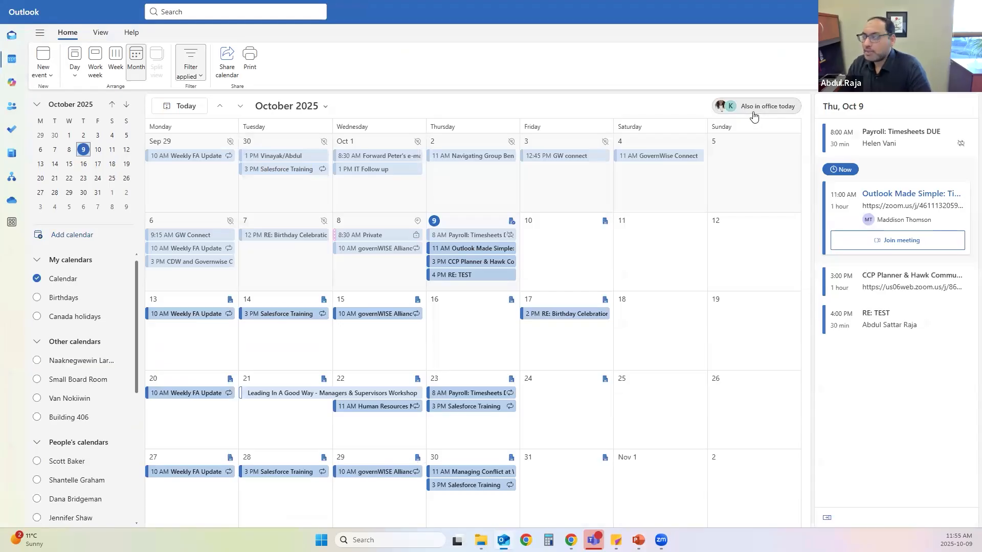
left_click(754, 116)
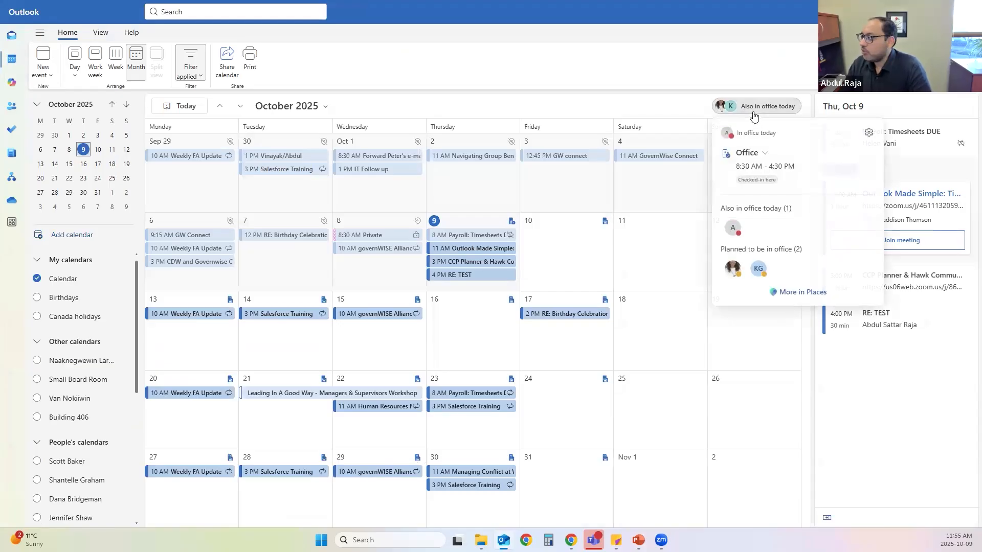
left_click(731, 274)
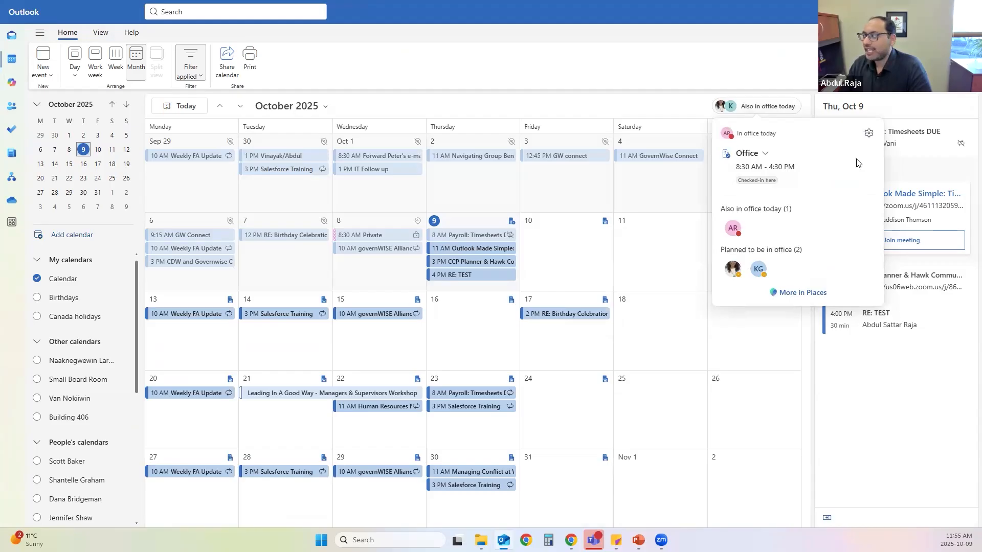
left_click(584, 110)
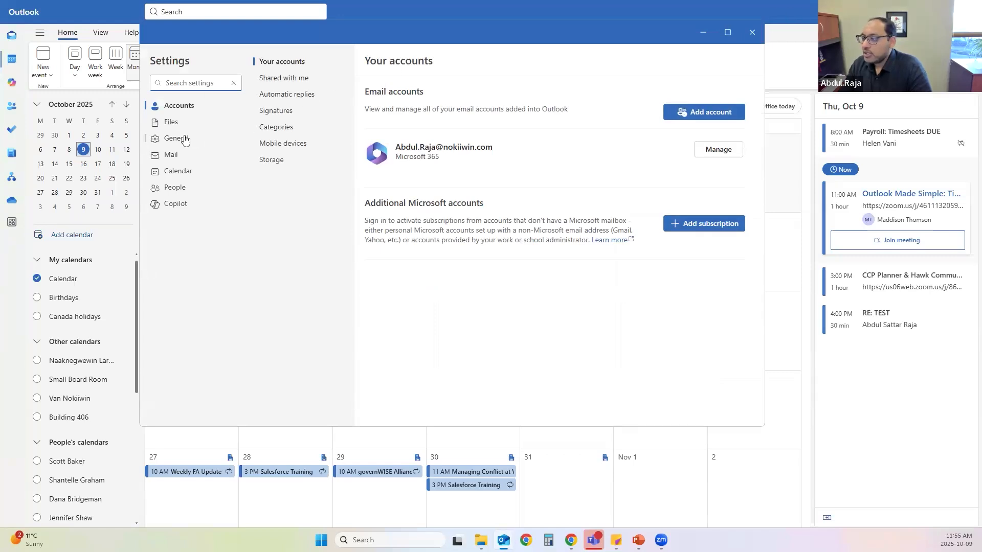
In Calendar work hours and location settings, keep Monday as an Office work day
left_click(171, 170)
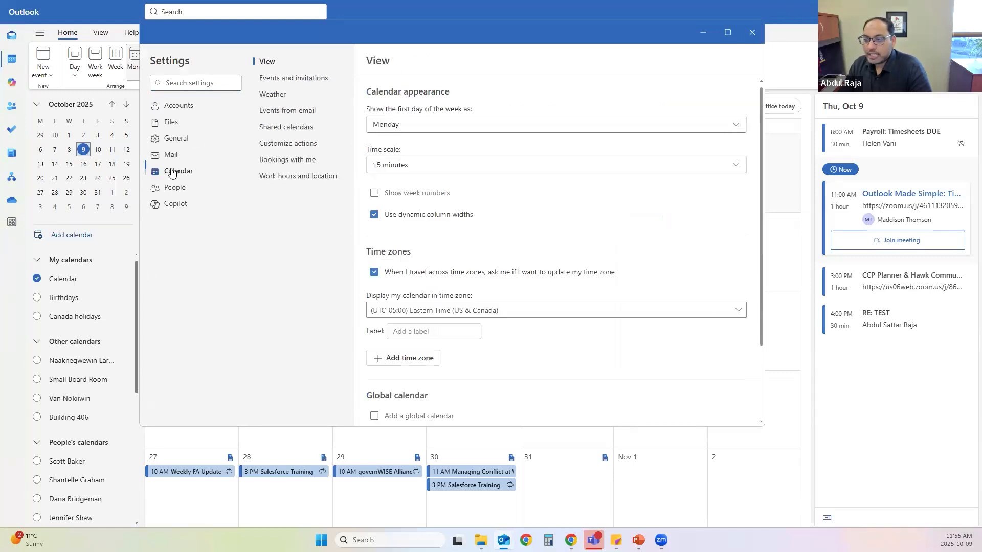
left_click(301, 177)
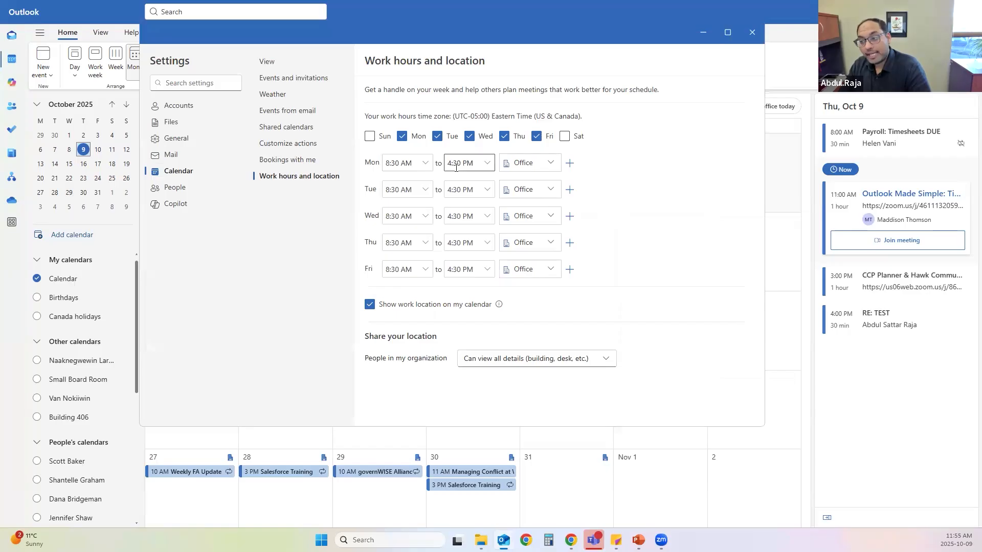
left_click(549, 166)
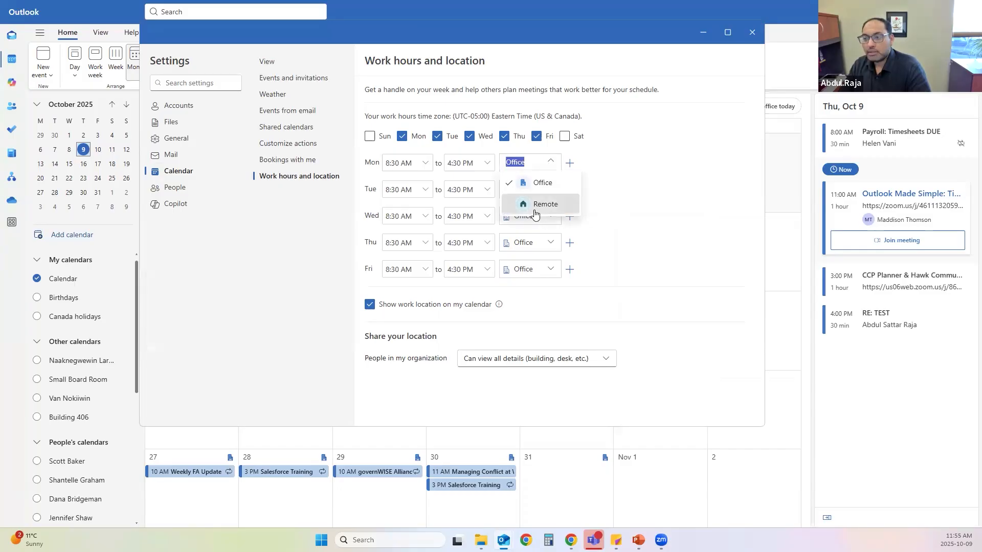
left_click(537, 204)
left_click(550, 164)
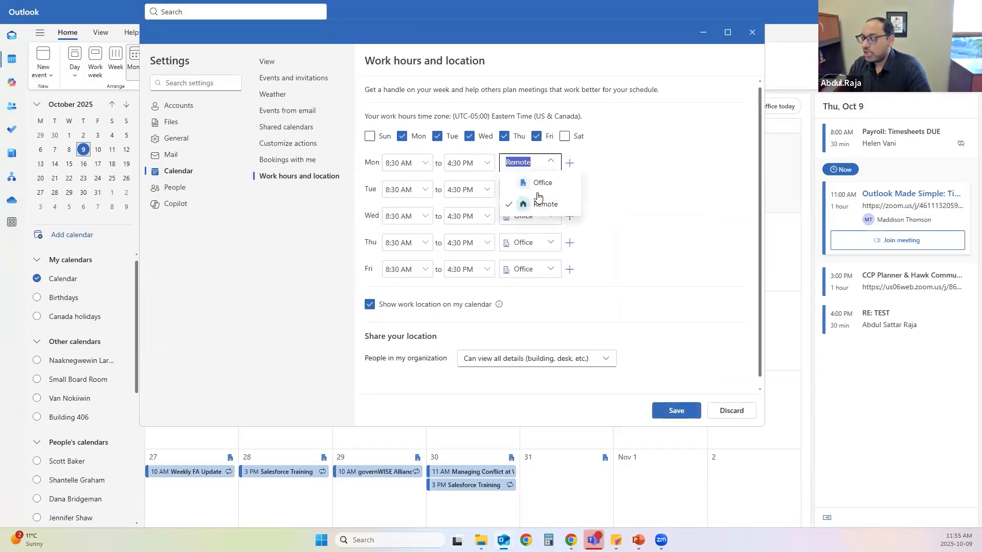
left_click(537, 190)
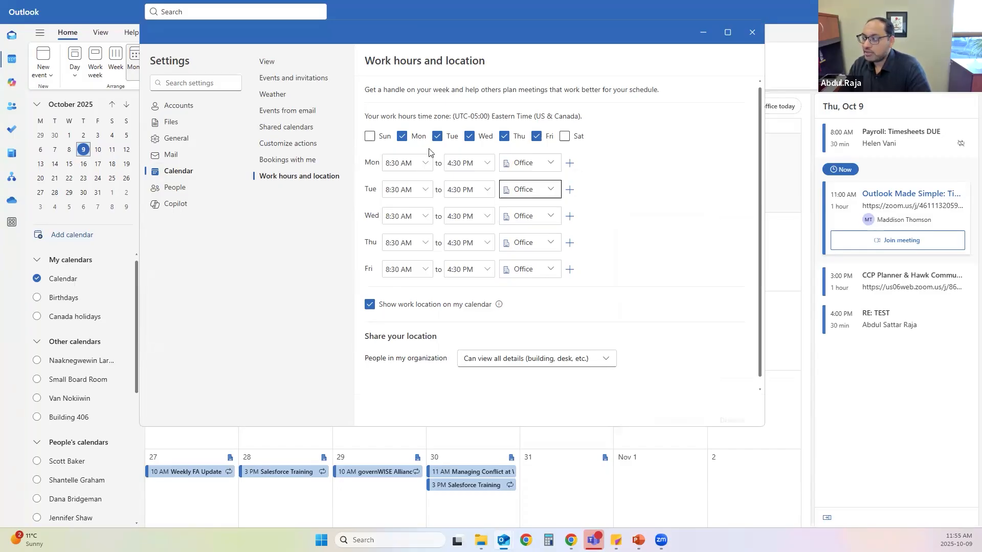
left_click(401, 136)
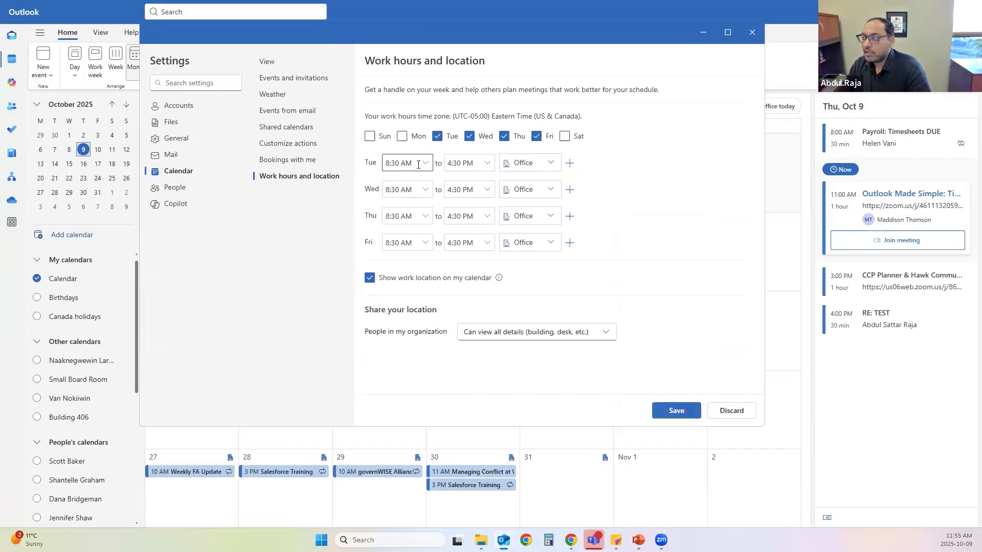
left_click(402, 138)
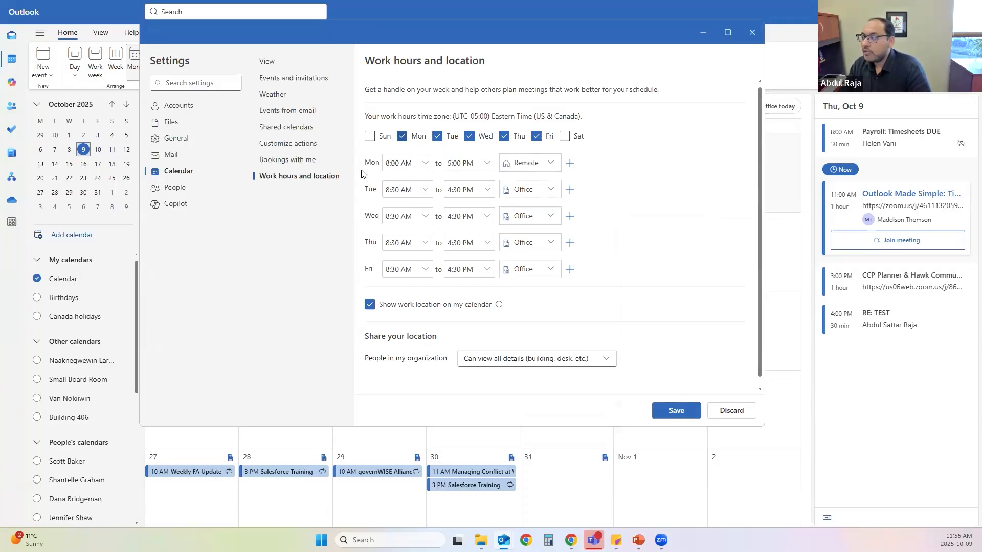
left_click(550, 162)
left_click(532, 184)
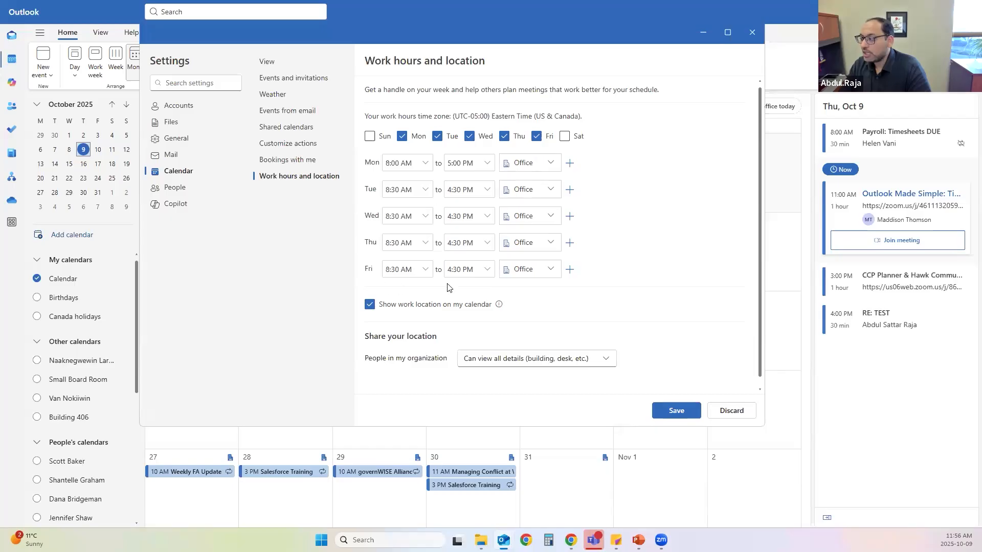
Make Friday a Remote day, save the work hours, and close Settings
left_click(552, 270)
left_click(542, 312)
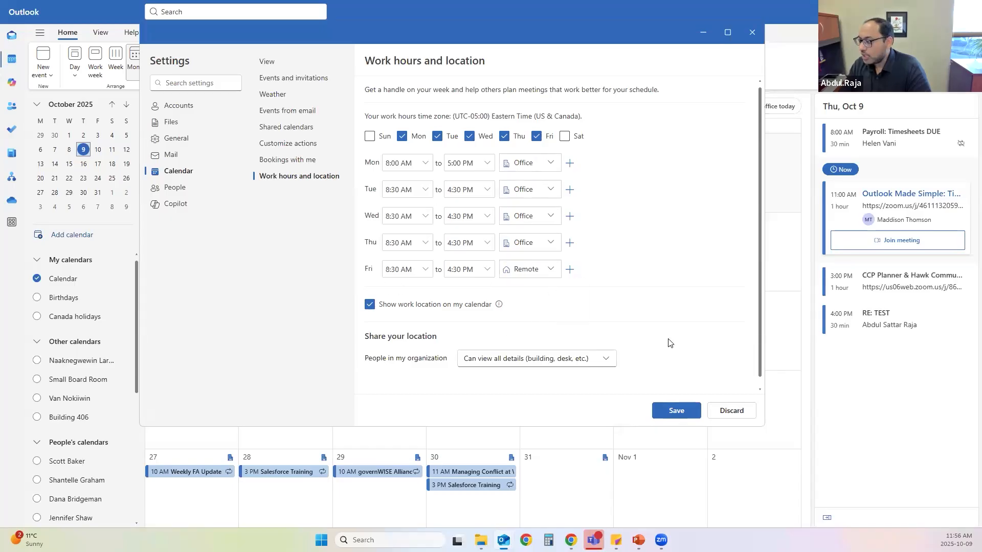
left_click(666, 411)
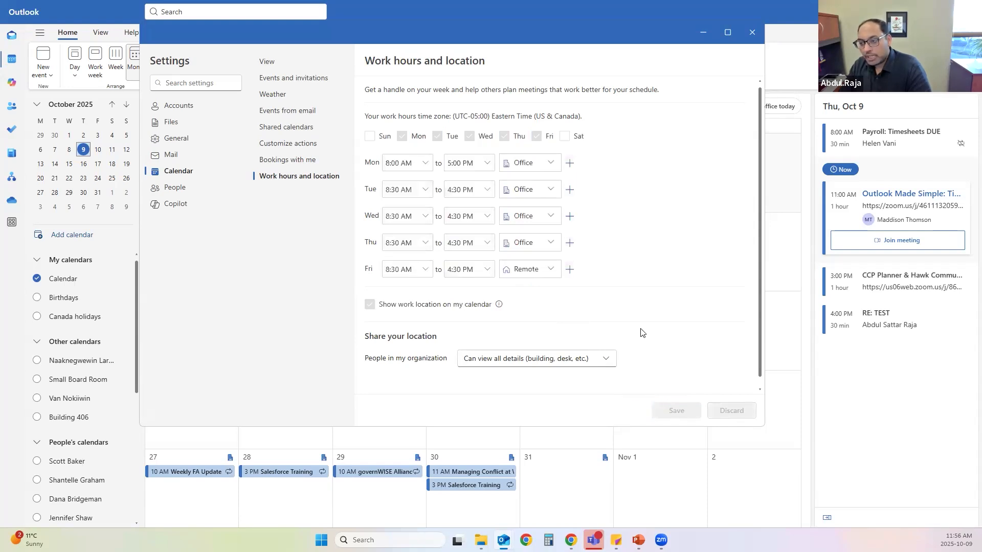
left_click(751, 32)
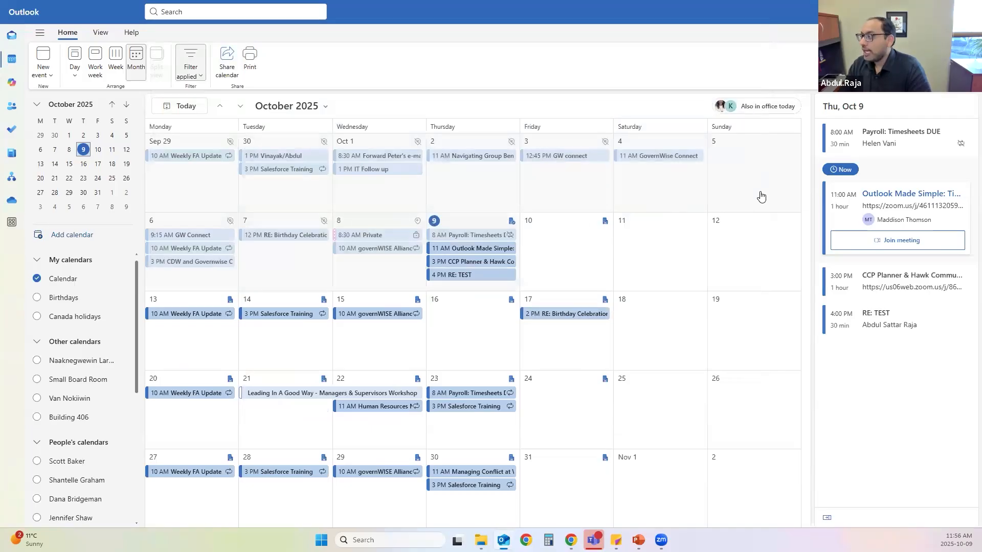
Review today's work-location options and the Set out of office form, then return to Mail
left_click(767, 107)
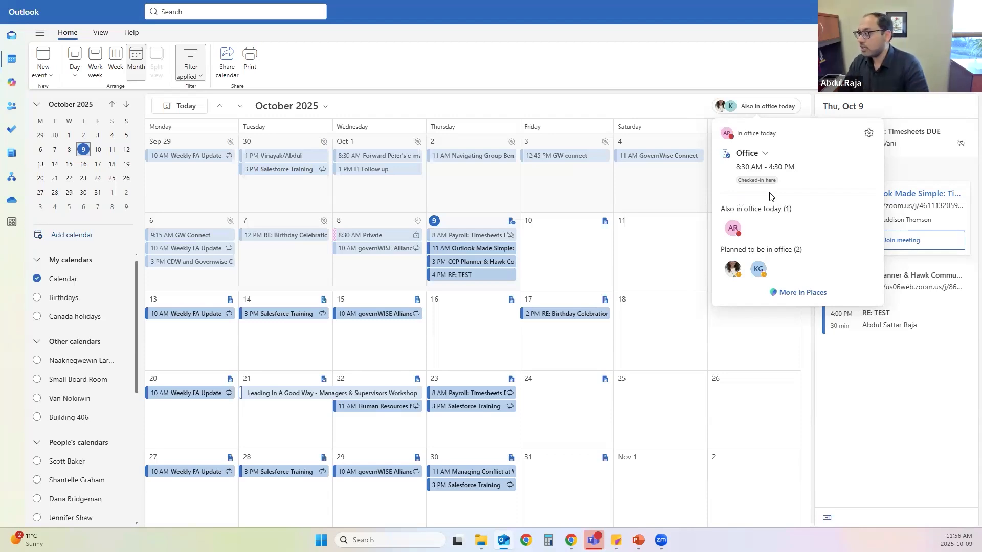
left_click(763, 158)
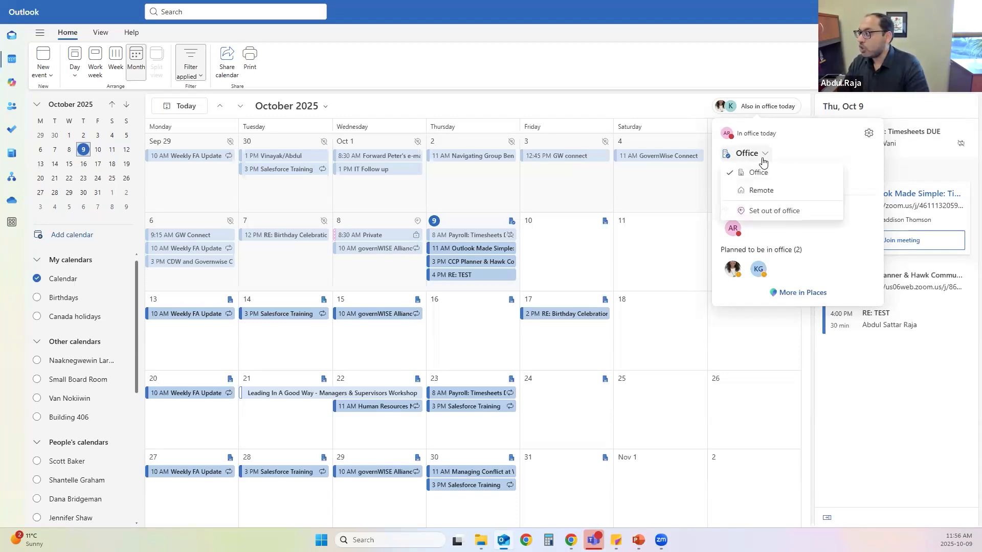
left_click(765, 211)
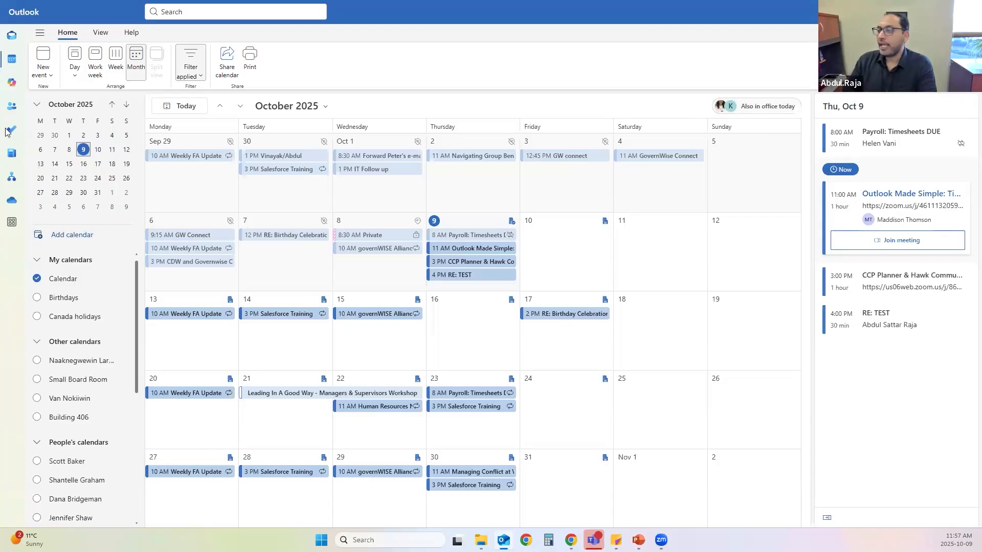
left_click(12, 34)
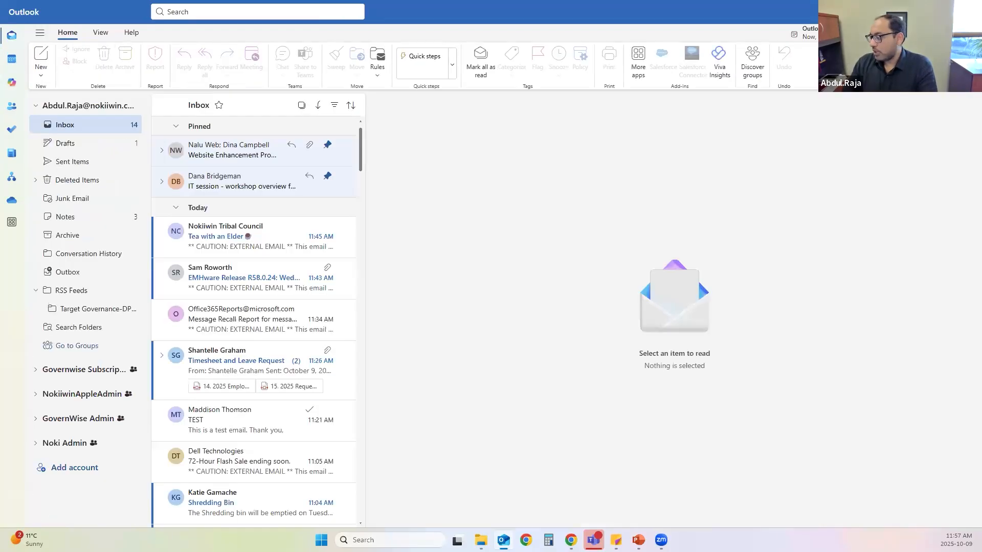
On slide 12, point through the Sweep, Group and Settings, Add accounts and Auto replies bullets
left_click(638, 540)
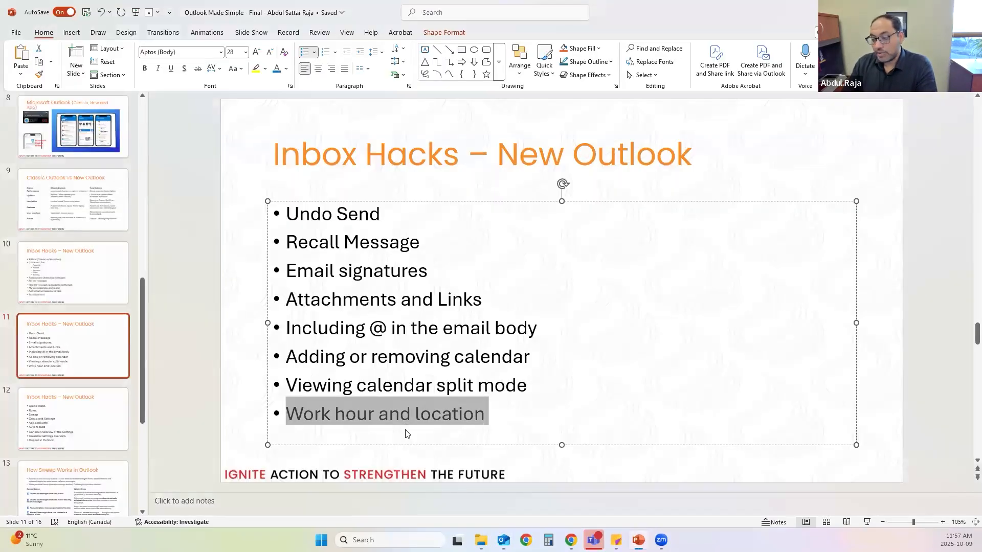
left_click(97, 401)
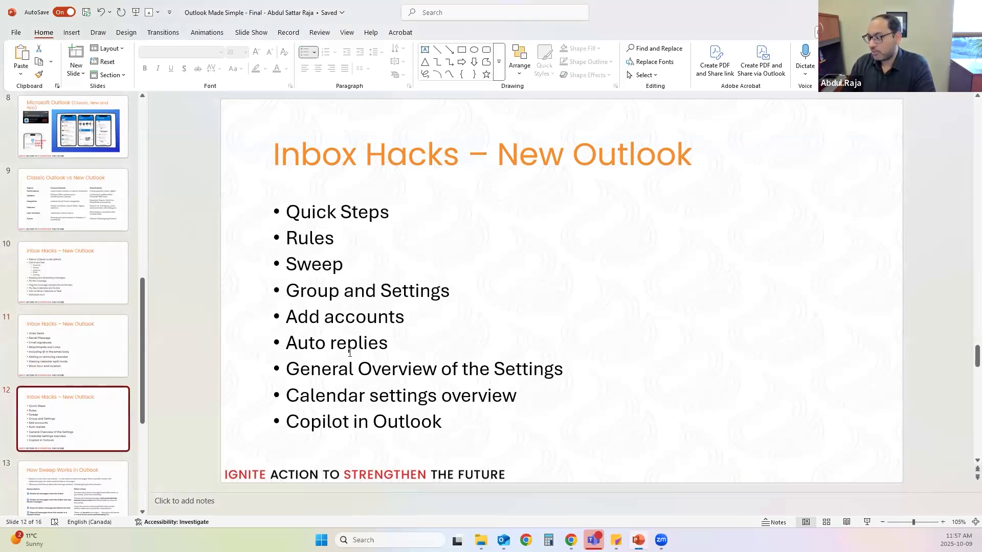
left_click(302, 213)
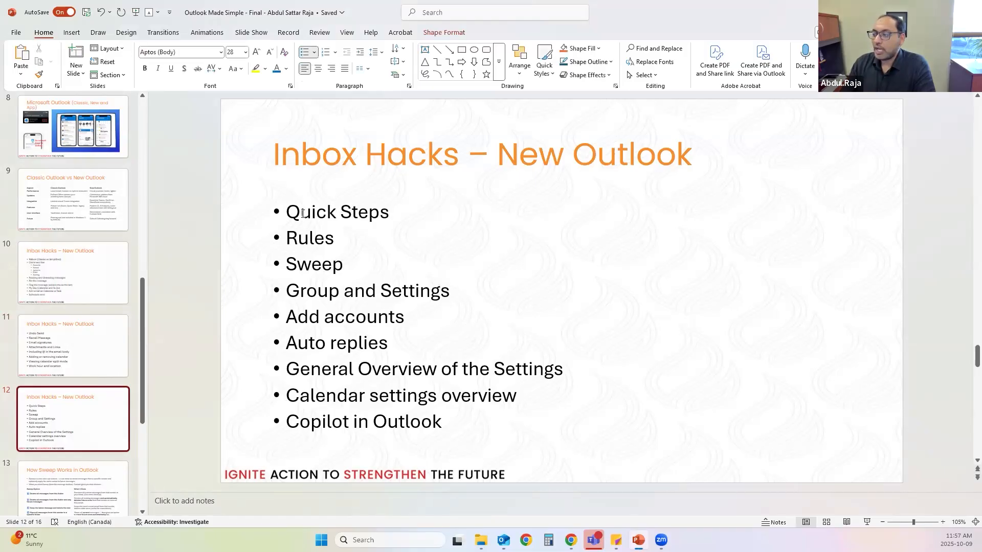
left_click(314, 268)
left_click(331, 293)
left_click(343, 316)
left_click(338, 332)
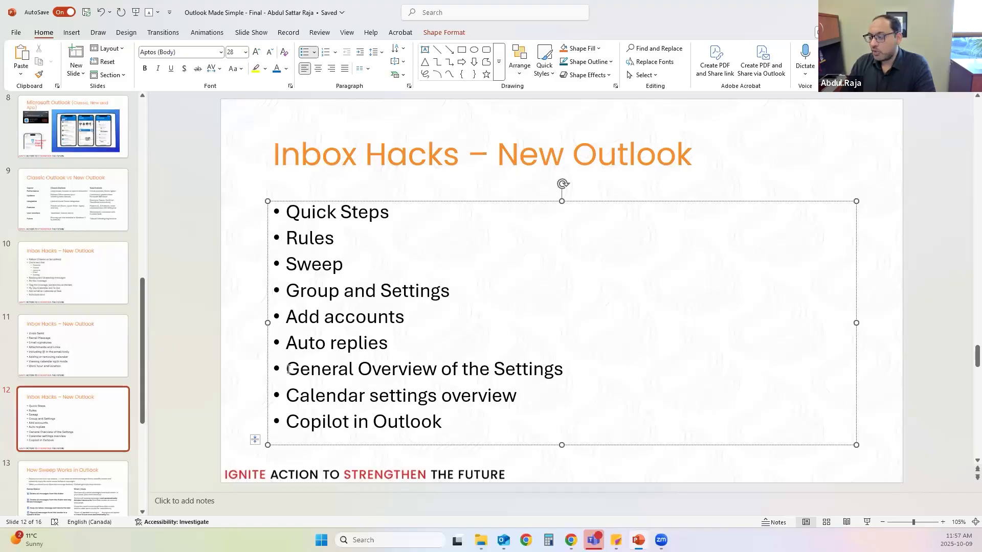
Highlight the General Overview of the Settings and Calendar settings overview bullets, then return to Outlook
left_click_drag(286, 369, 569, 371)
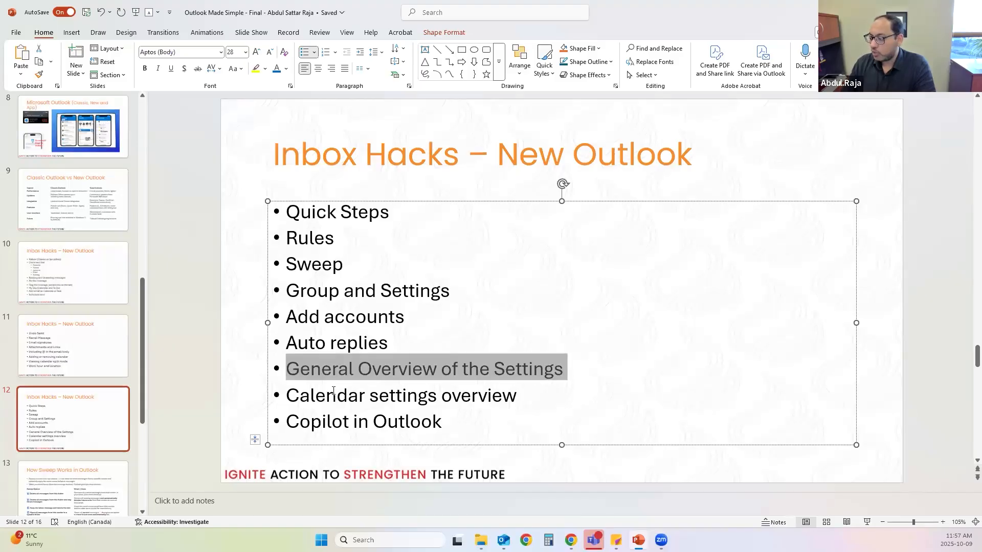
left_click_drag(286, 399, 530, 400)
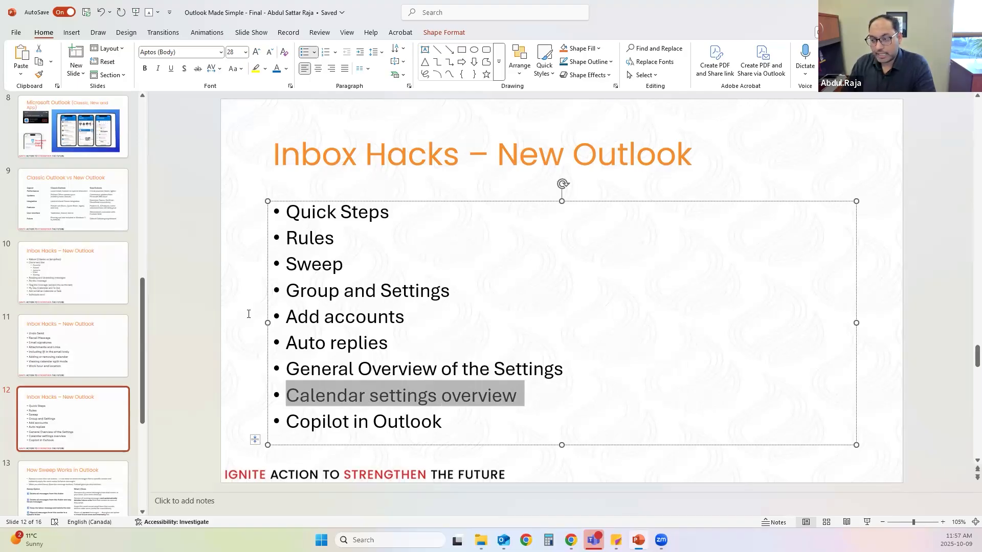
left_click(312, 217)
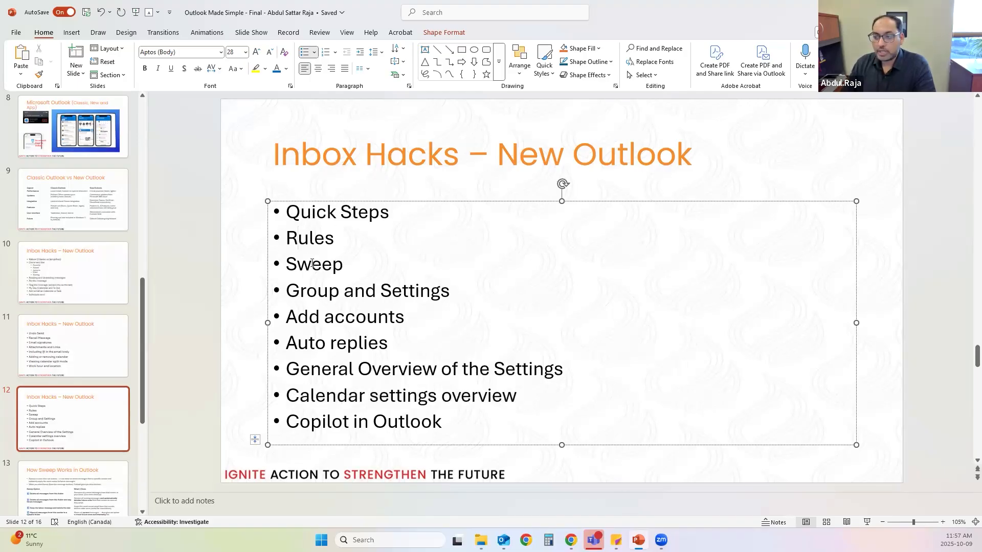
left_click(503, 540)
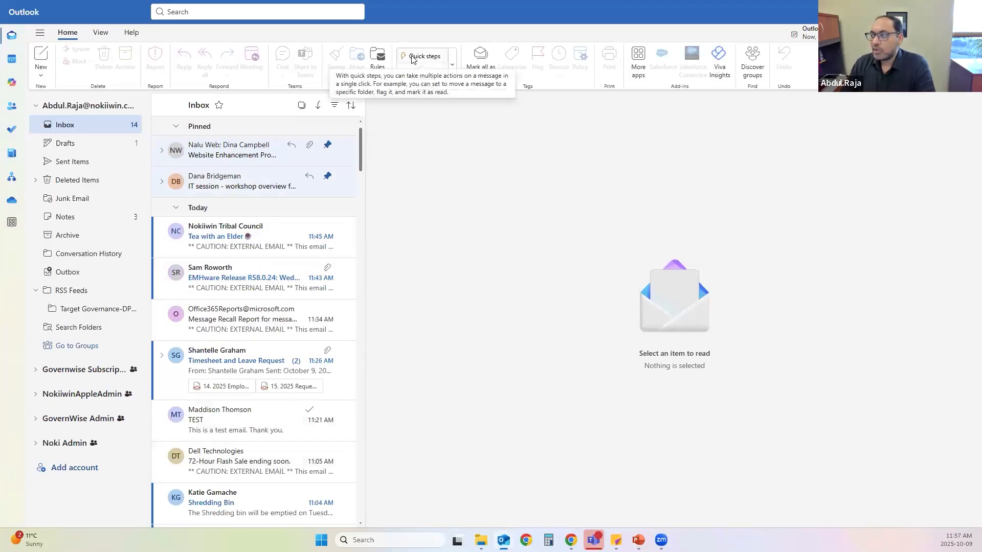
Add a 'Follow up meeting' quick step with the Reply with meeting action and save it
left_click(452, 62)
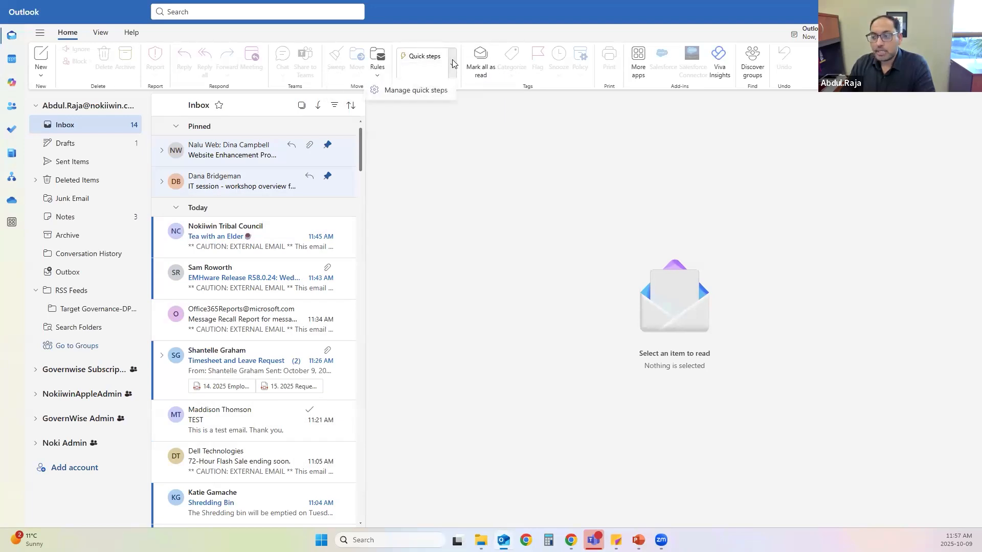
left_click(410, 91)
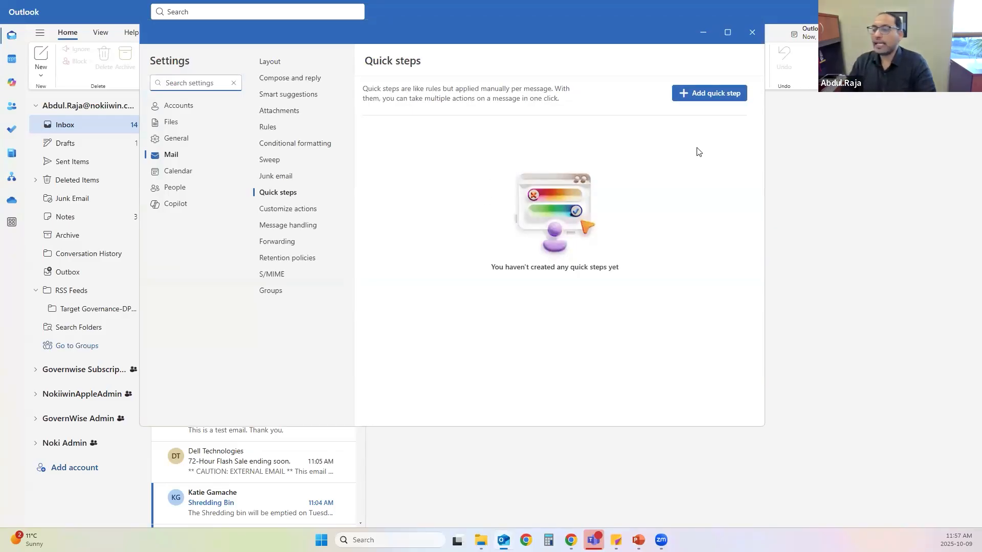
left_click(718, 101)
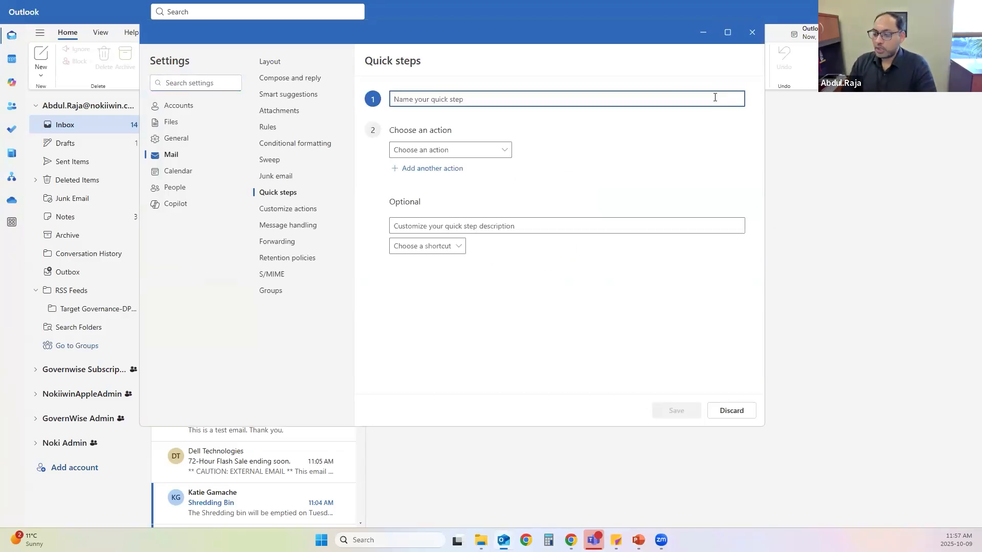
type("Fol")
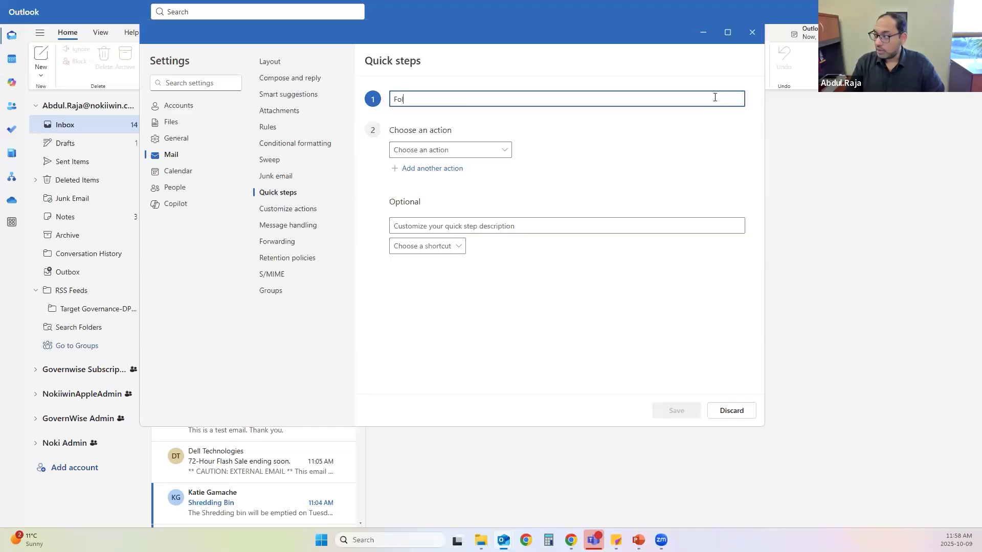
type("low up meeting")
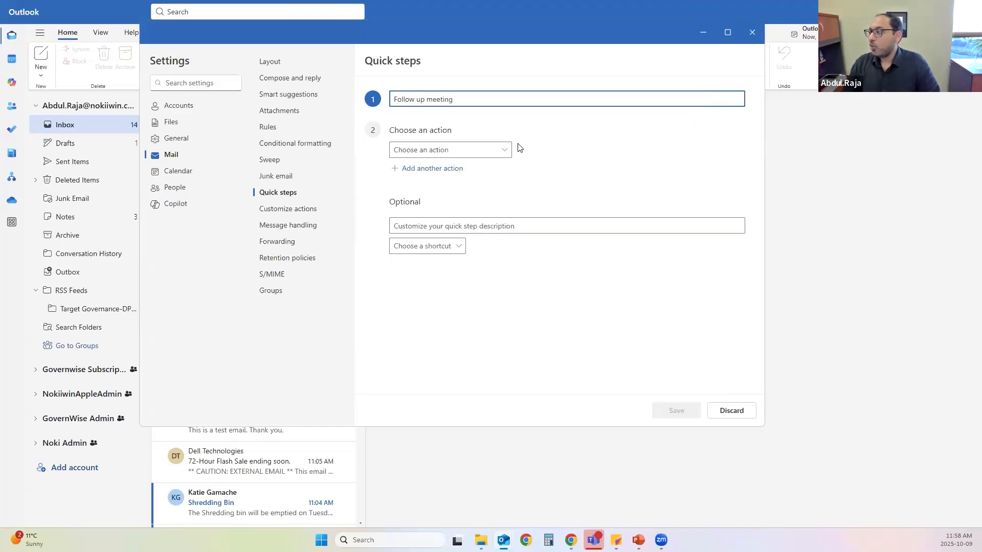
left_click(506, 151)
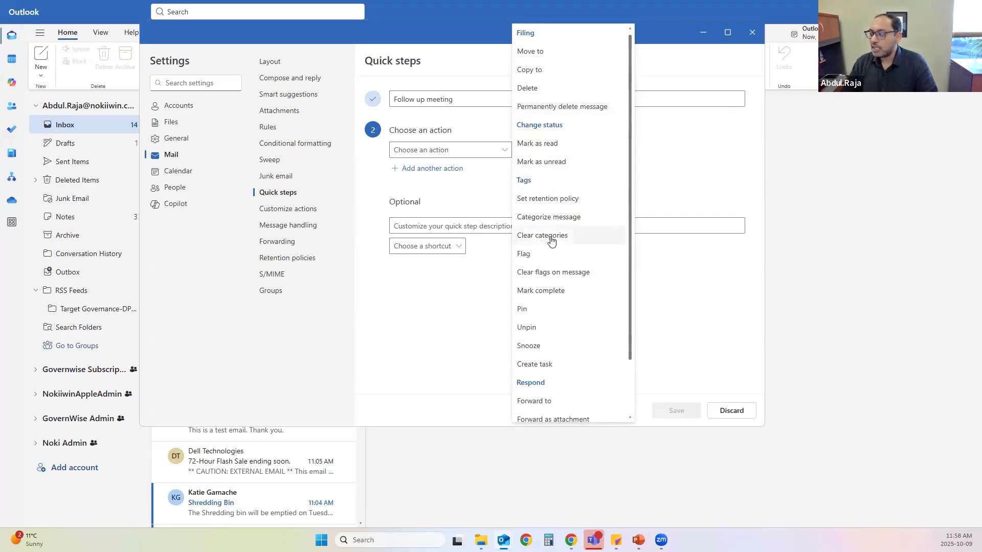
scroll(560, 329, "down", 2)
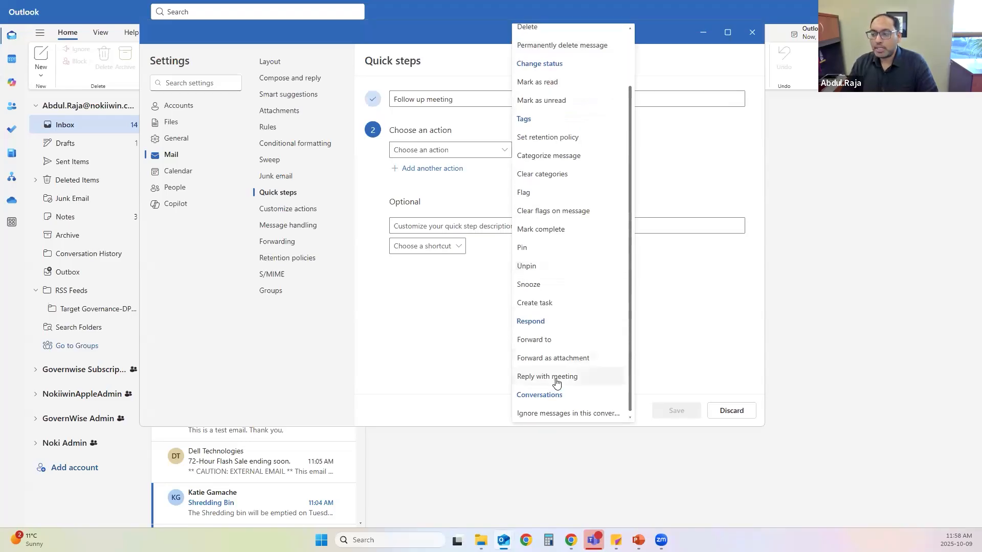
left_click(556, 378)
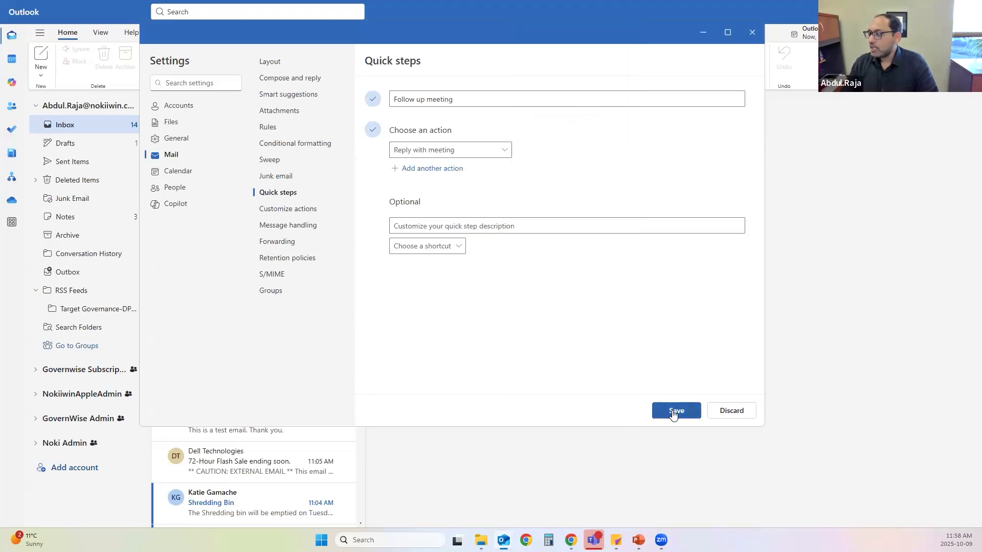
left_click(675, 411)
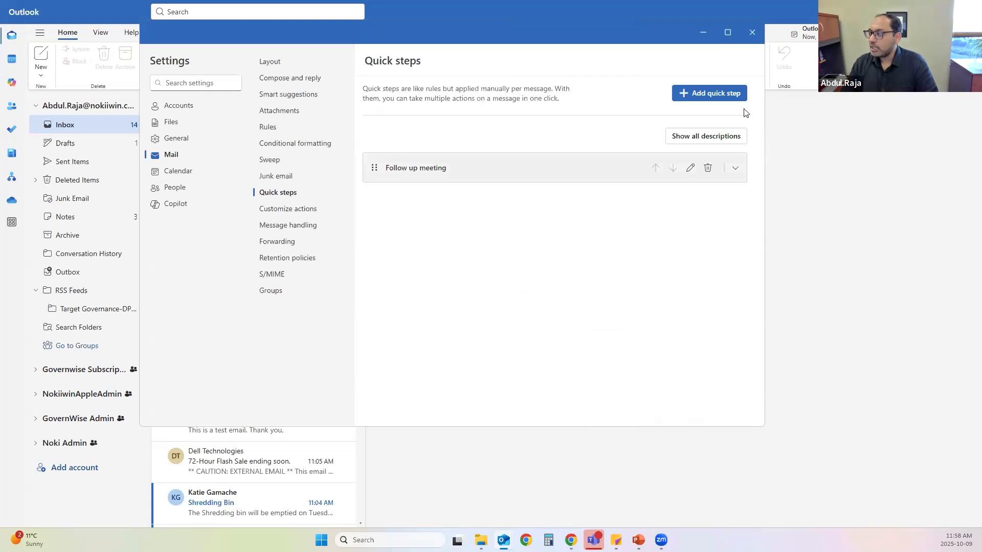
left_click(750, 34)
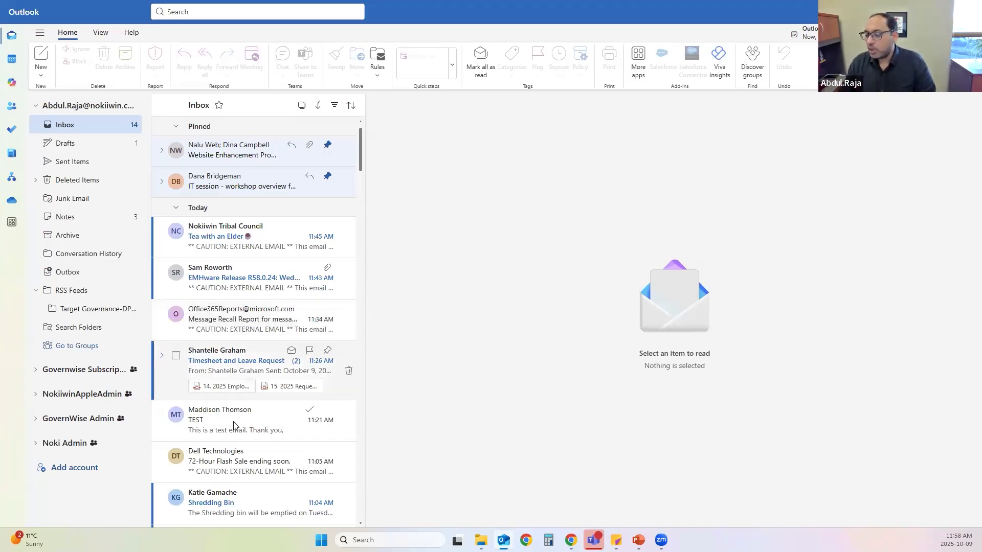
Open the TEST email and show the Quick steps list containing Follow up meeting
left_click(216, 427)
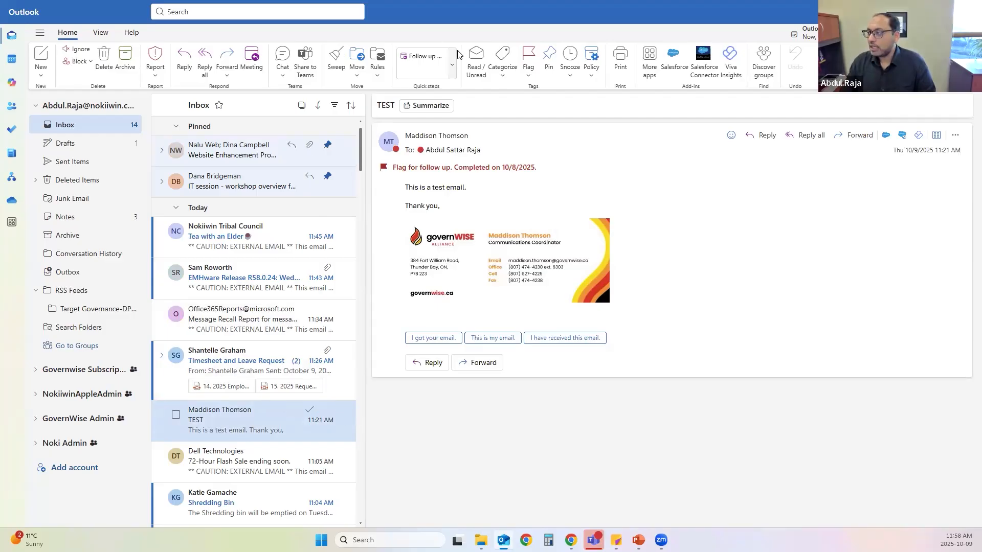
left_click(452, 69)
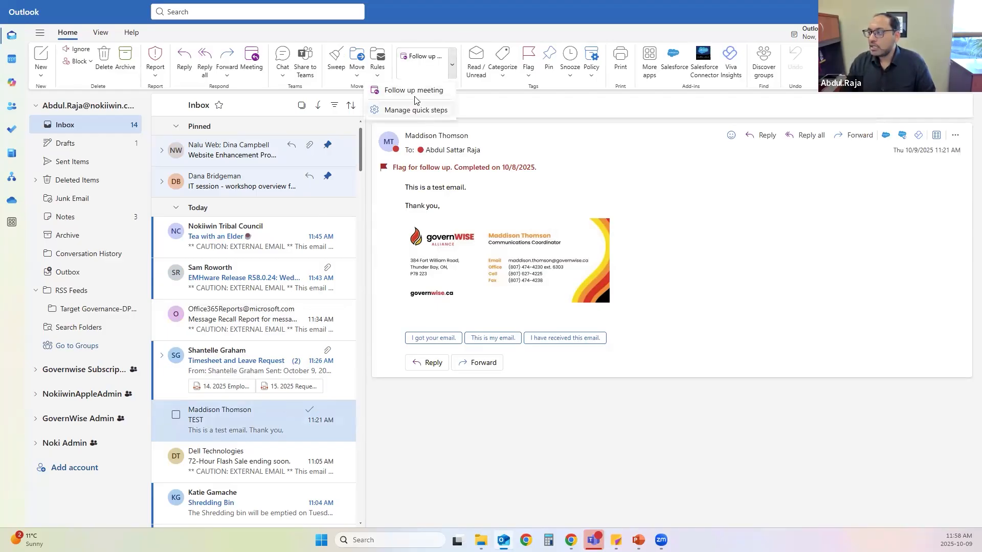
Send a Follow up meeting reply to TEST for 10/10/2025, 1:00–1:30 PM
left_click(416, 94)
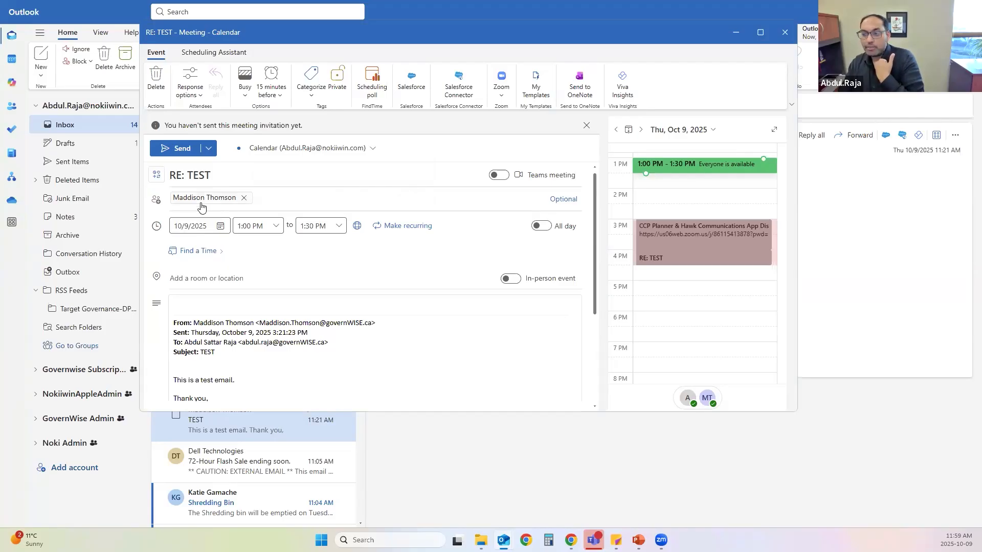
left_click(220, 228)
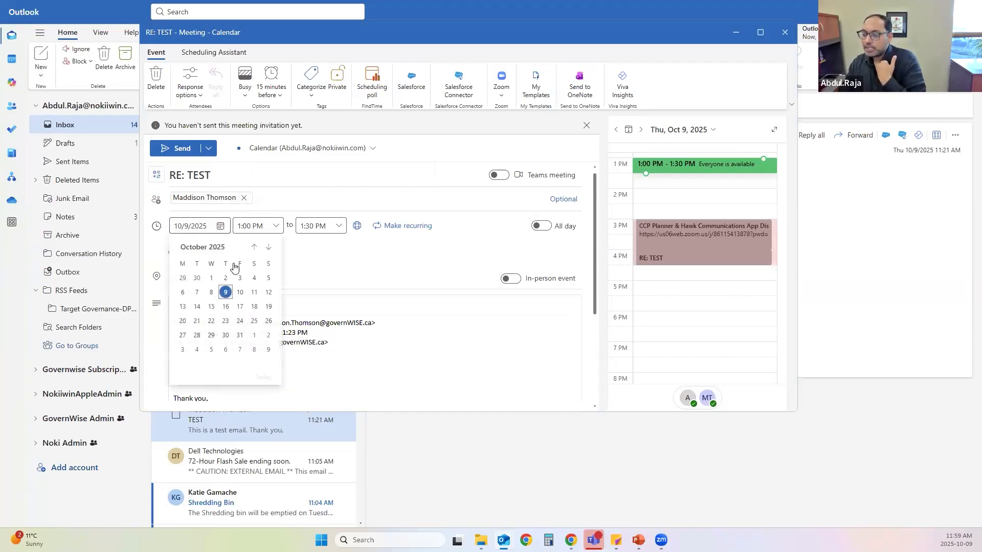
left_click(240, 293)
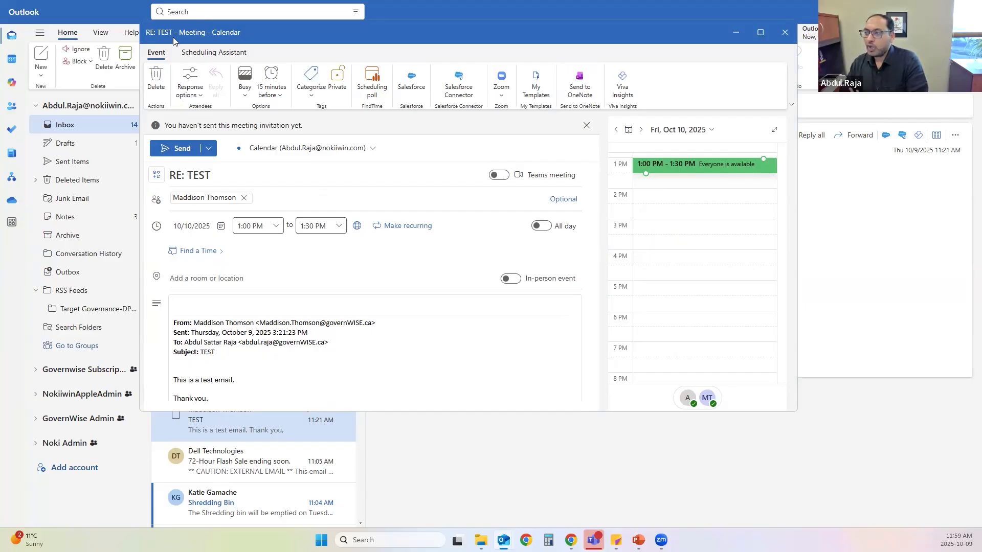
left_click(174, 149)
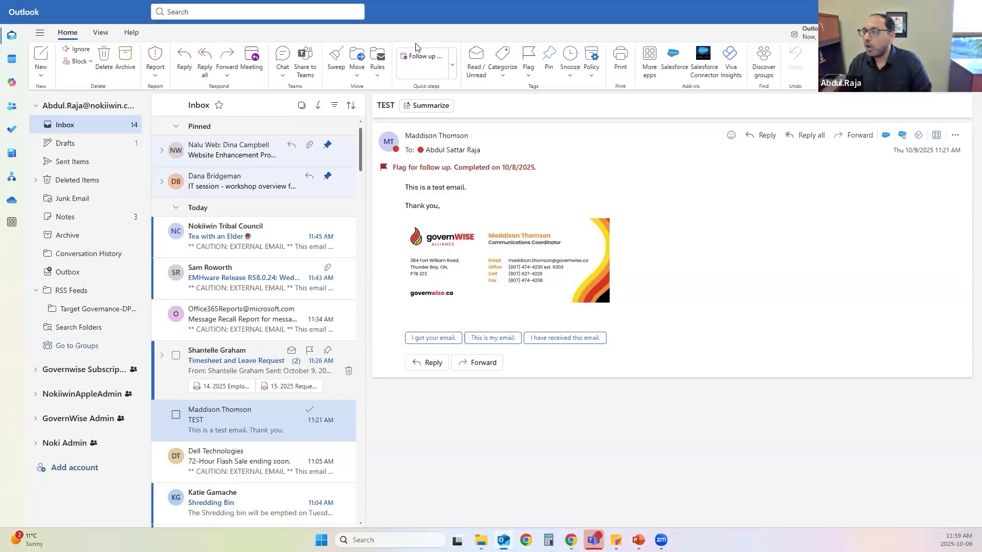
left_click(453, 67)
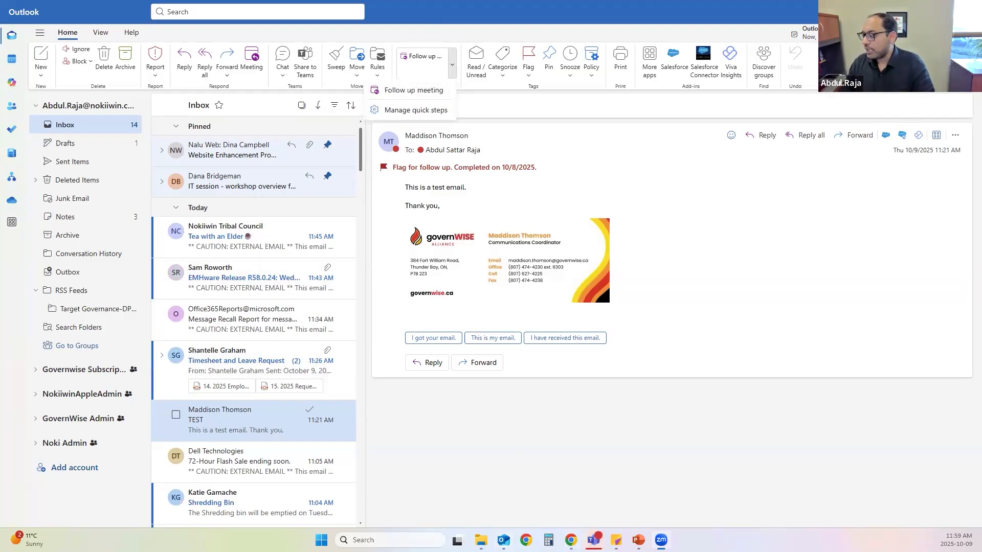
Minimize PowerPoint, open the Message Recall Report email, and switch to its browser page
left_click(638, 540)
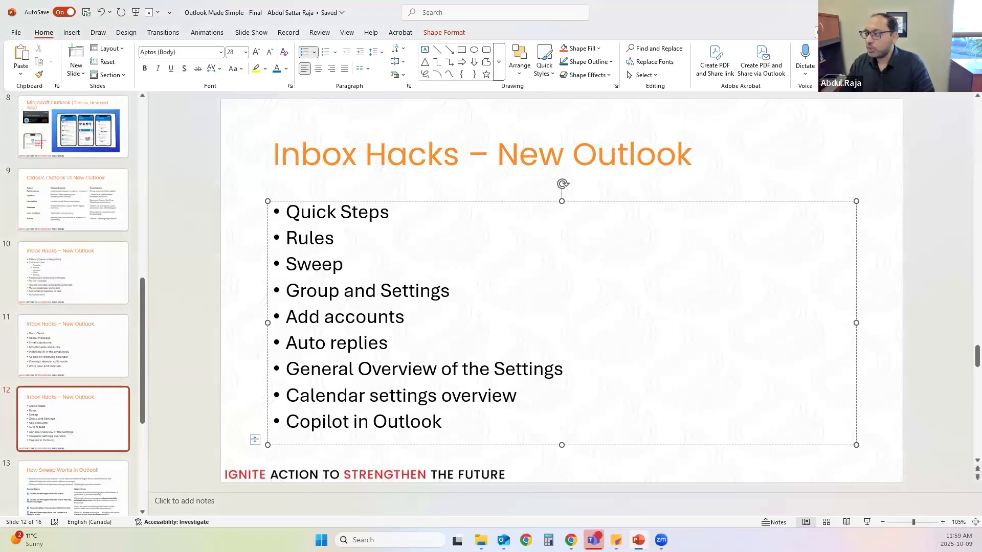
key("super+Down")
key("super+Down")
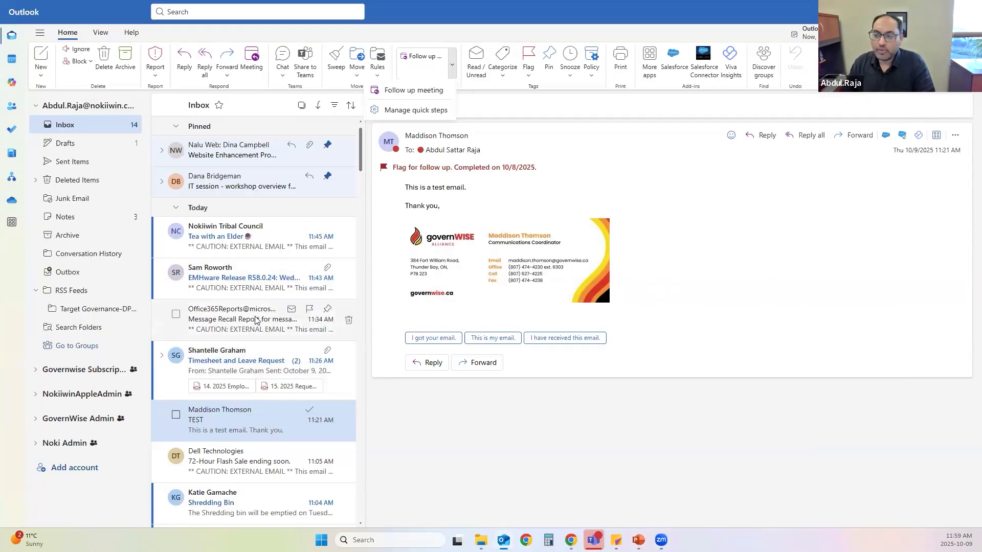
left_click(235, 315)
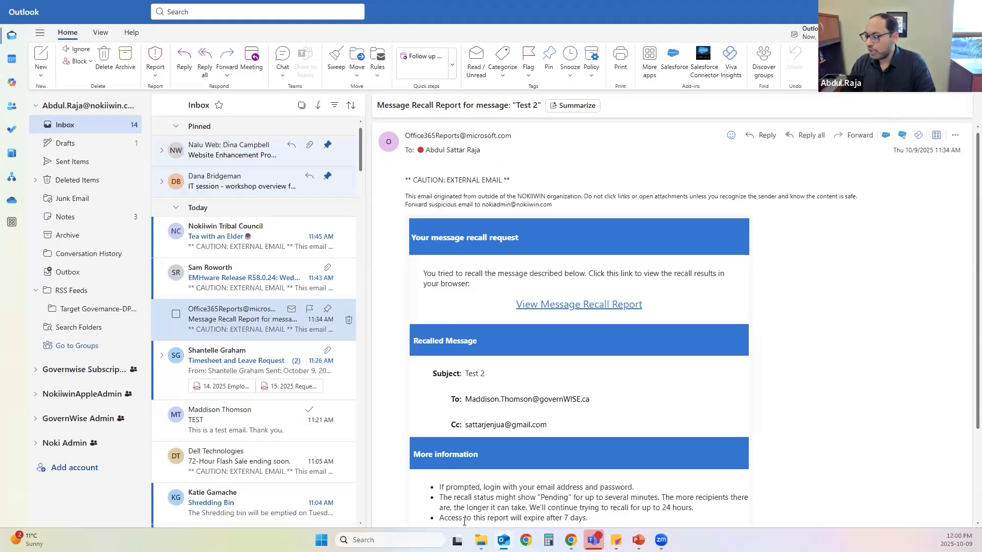
mouse_move(571, 538)
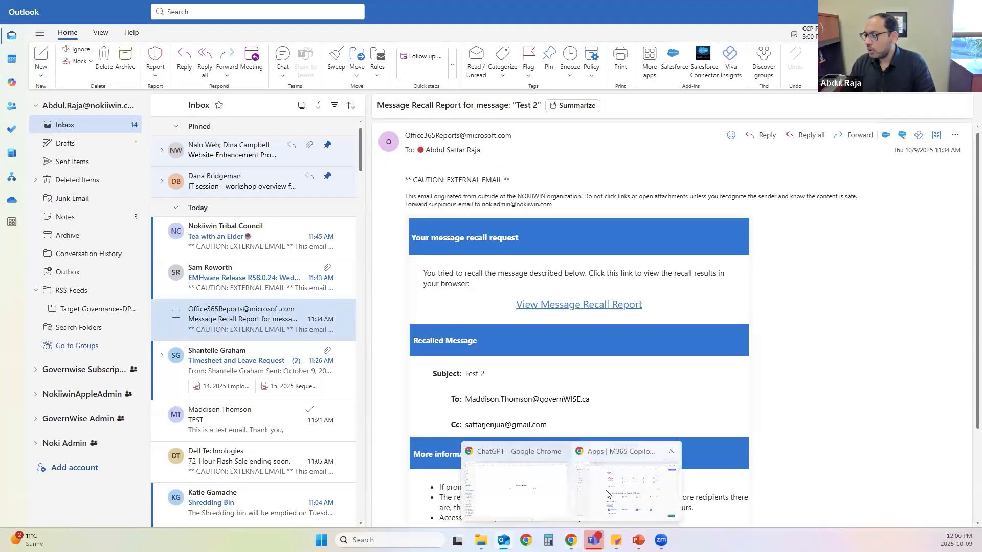
left_click(598, 487)
left_click(197, 9)
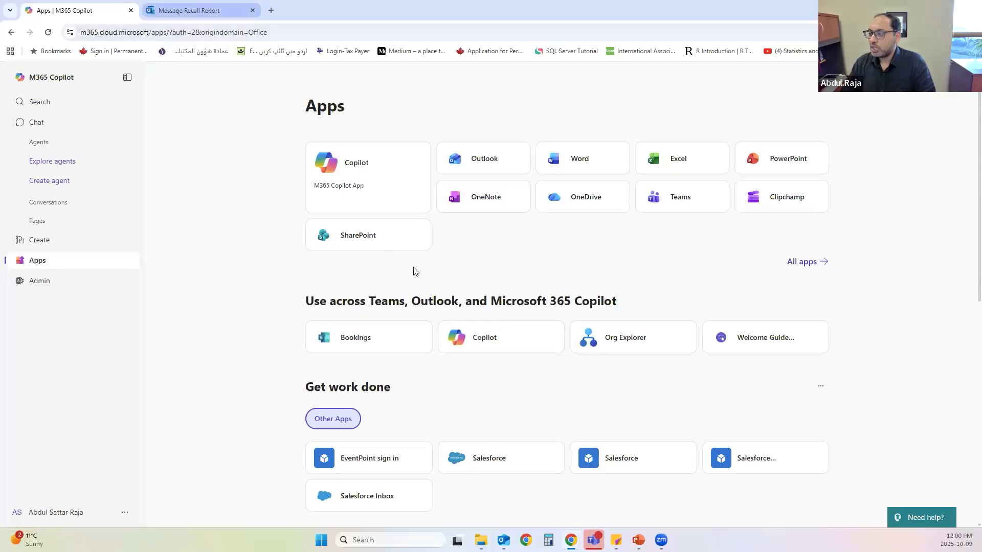
Reload the Test 2 recall report, check its Failed (1) and Recalled (1) recipients, then return to PowerPoint
left_click(48, 33)
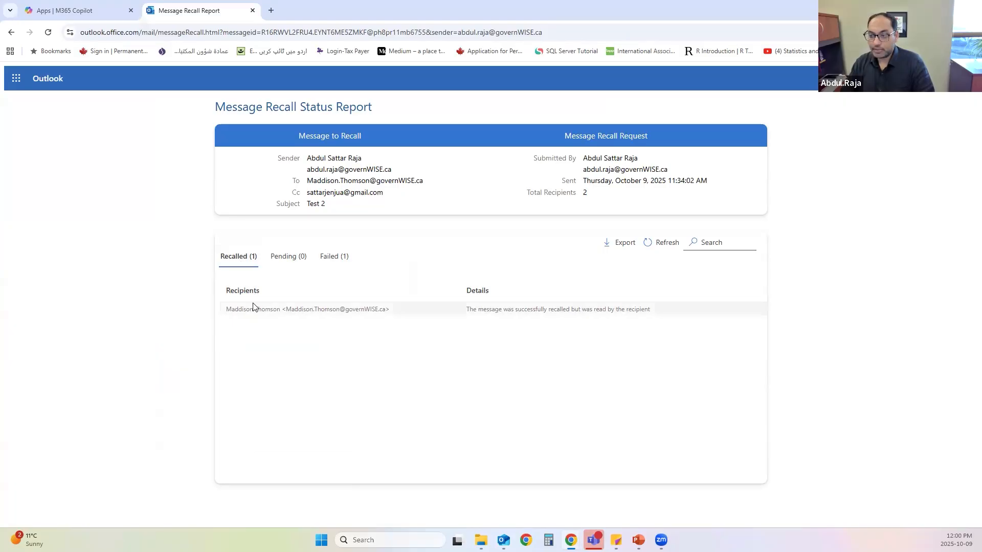
left_click(342, 260)
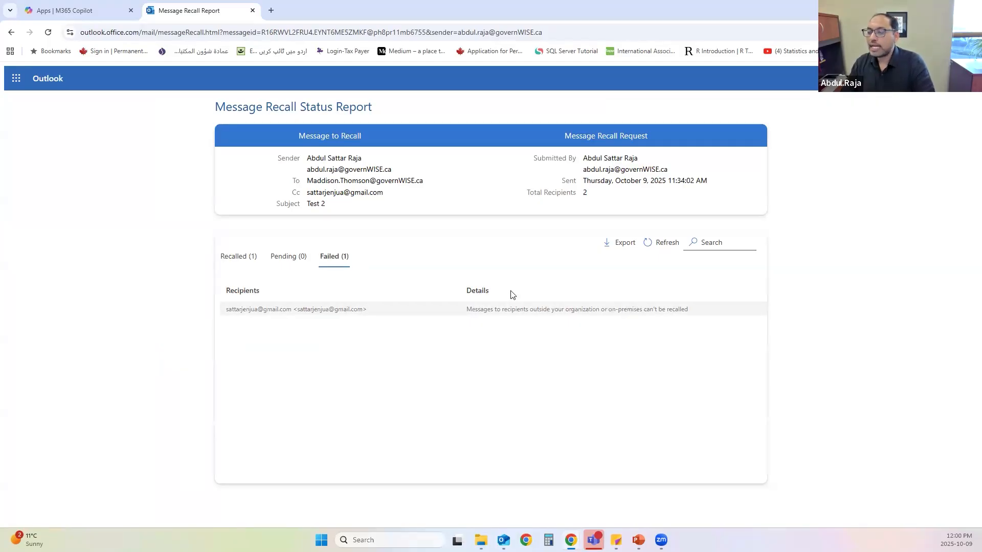
left_click(245, 258)
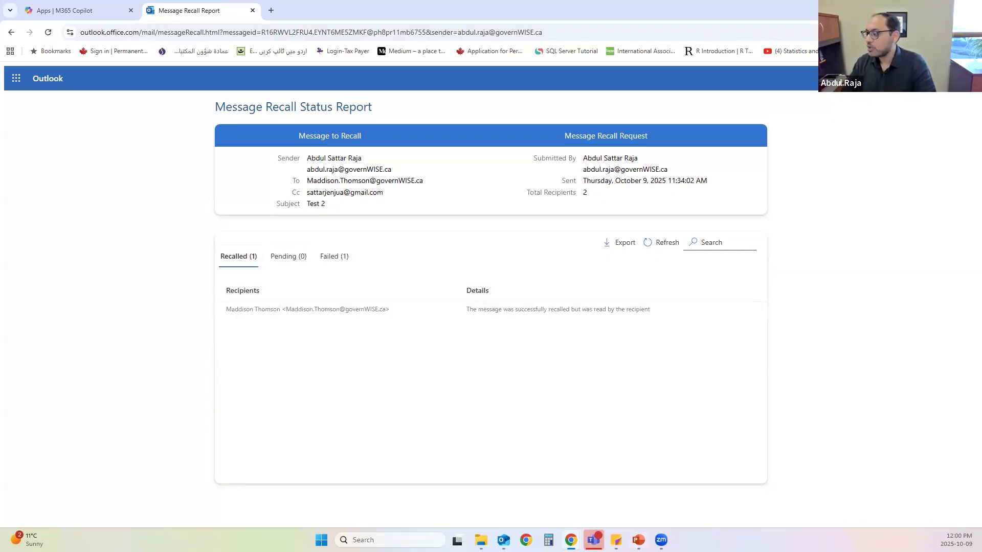
left_click(639, 540)
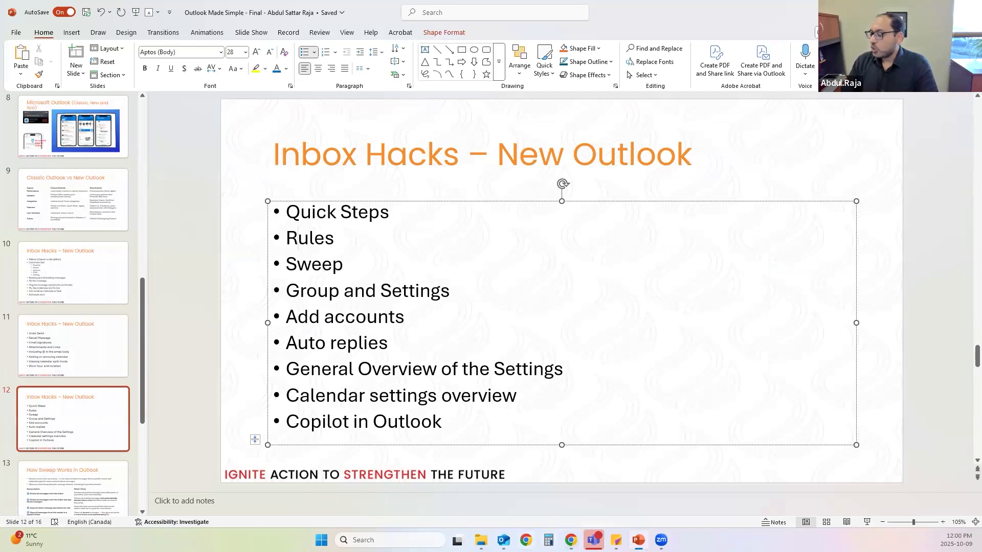
Bring Outlook back to the front and open the Dell Technologies '72-Hour Flash Sale ending soon.' email
left_click(504, 540)
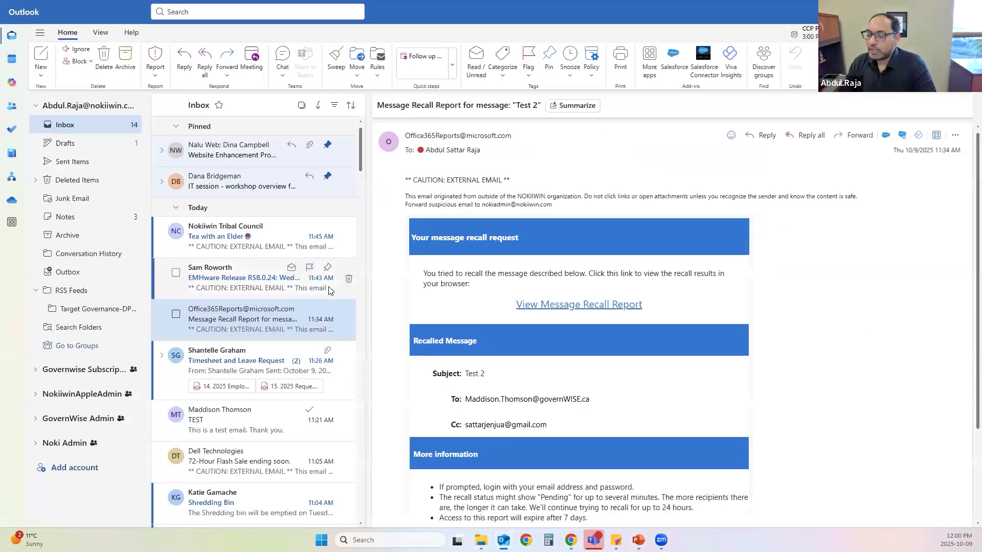
scroll(303, 360, "down", 1)
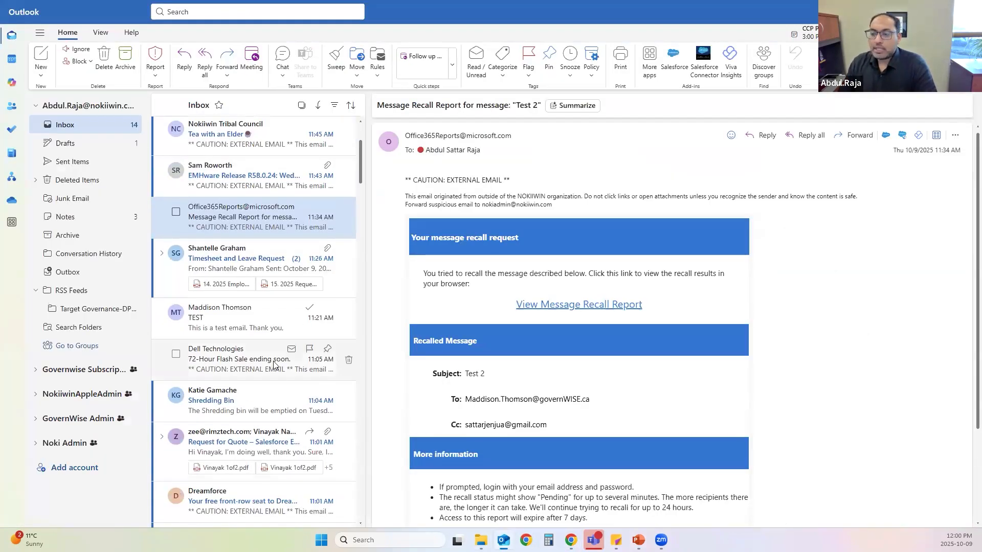
left_click(218, 365)
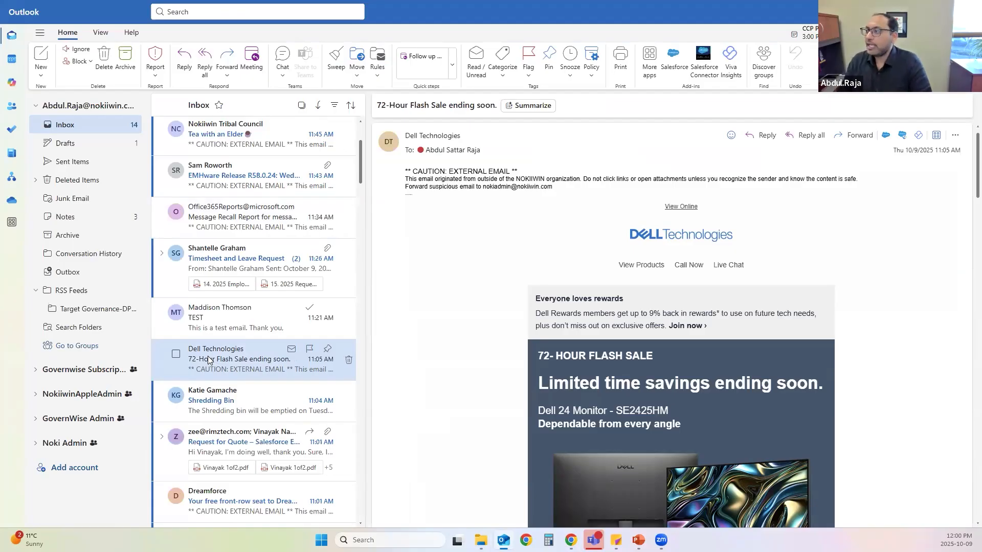
left_click(379, 77)
Start a rule for the Dell email and create a new 'Dell Technologies' destination folder
left_click(404, 92)
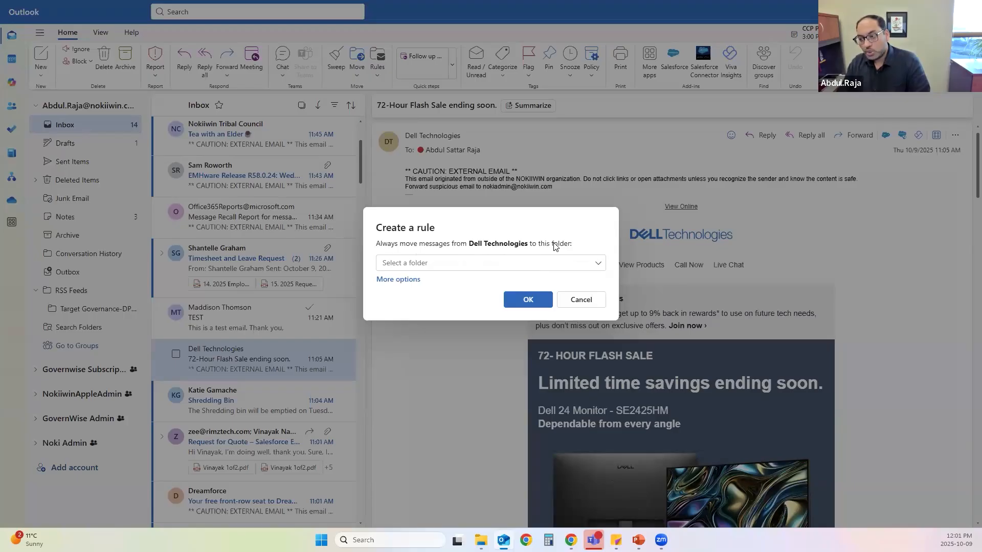
left_click(506, 265)
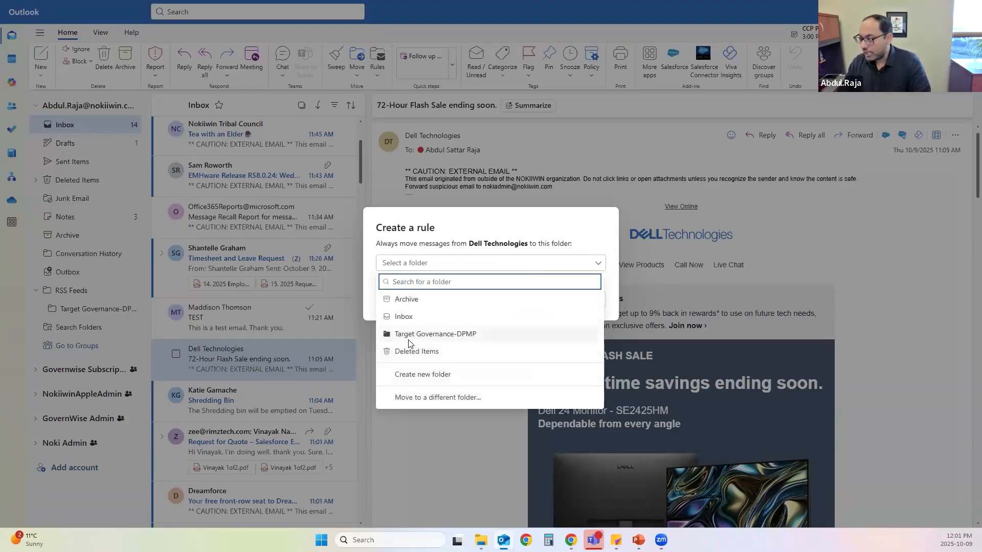
left_click(427, 374)
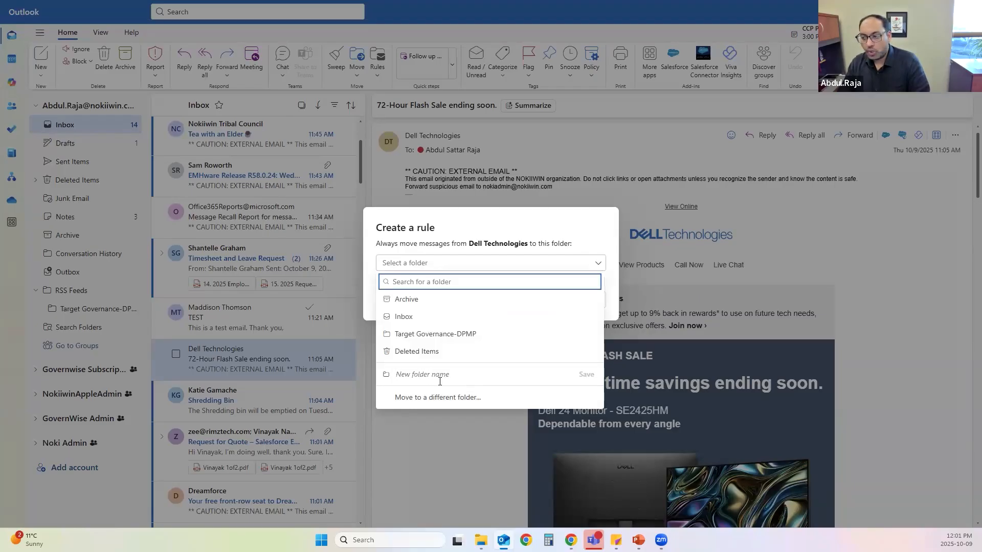
type("Dell TE")
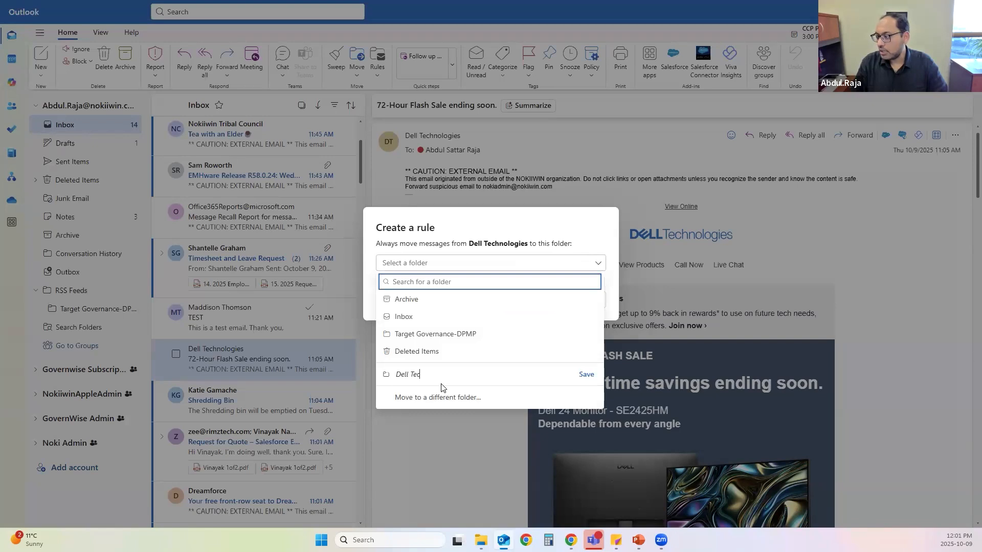
type("chnologies")
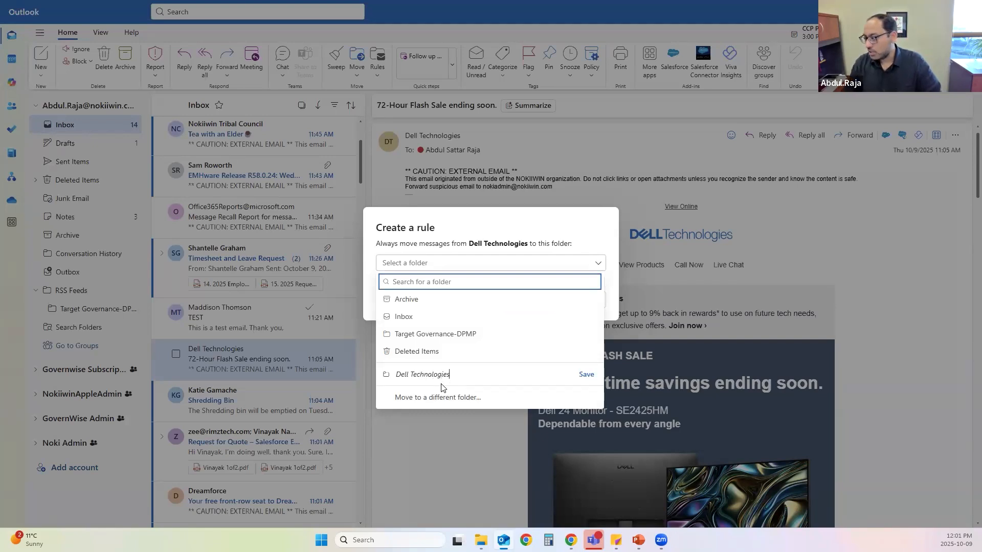
left_click(592, 377)
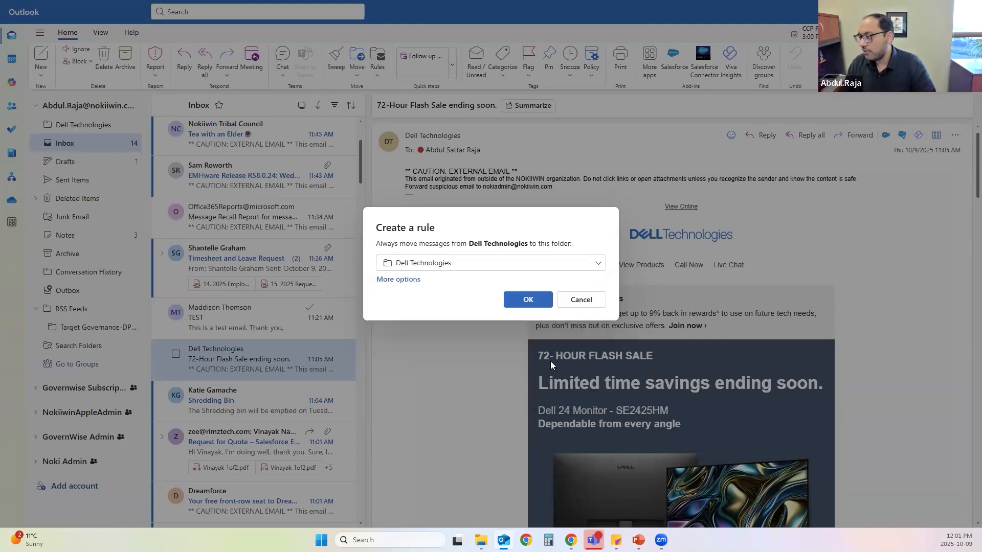
left_click(398, 280)
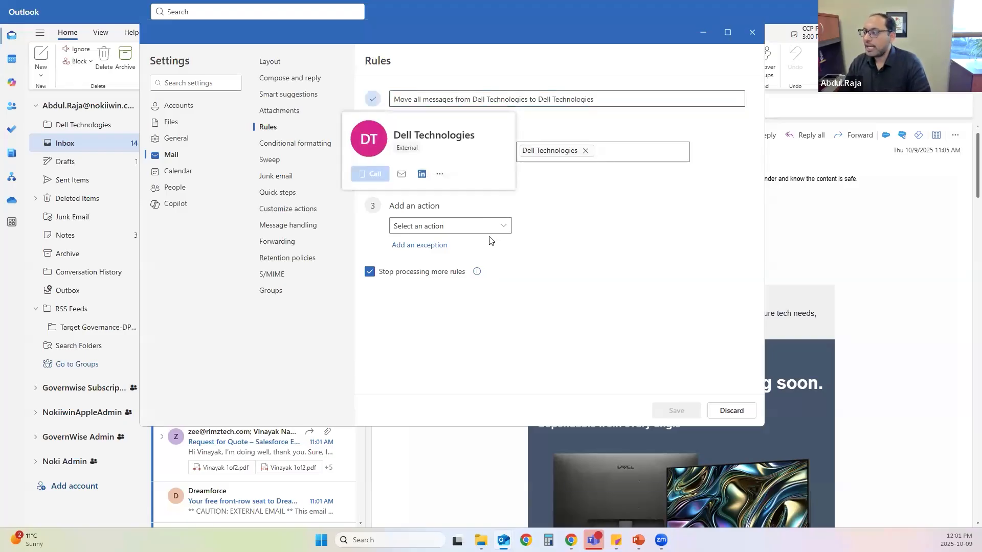
Save a rule moving messages from Dell Technologies to the Dell Technologies folder
left_click(504, 226)
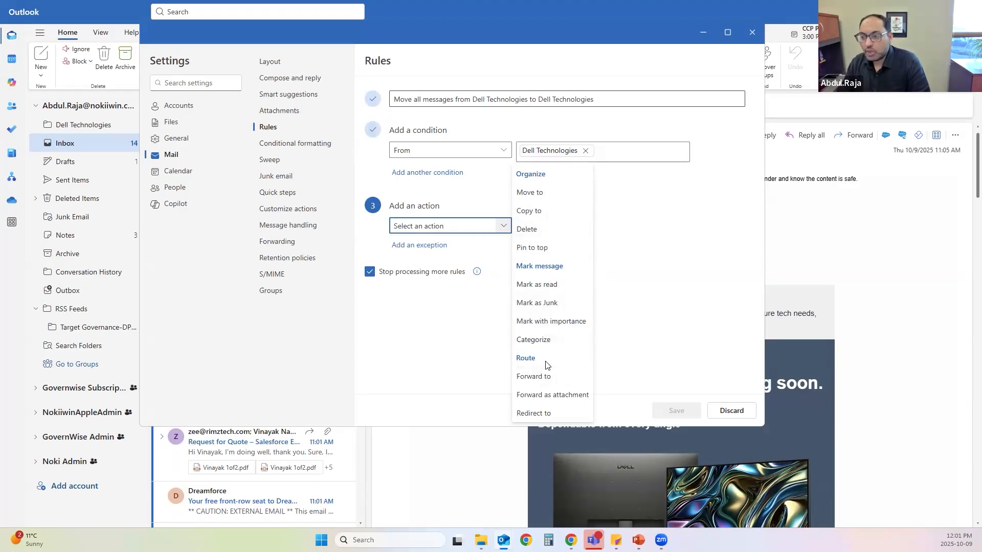
left_click(544, 197)
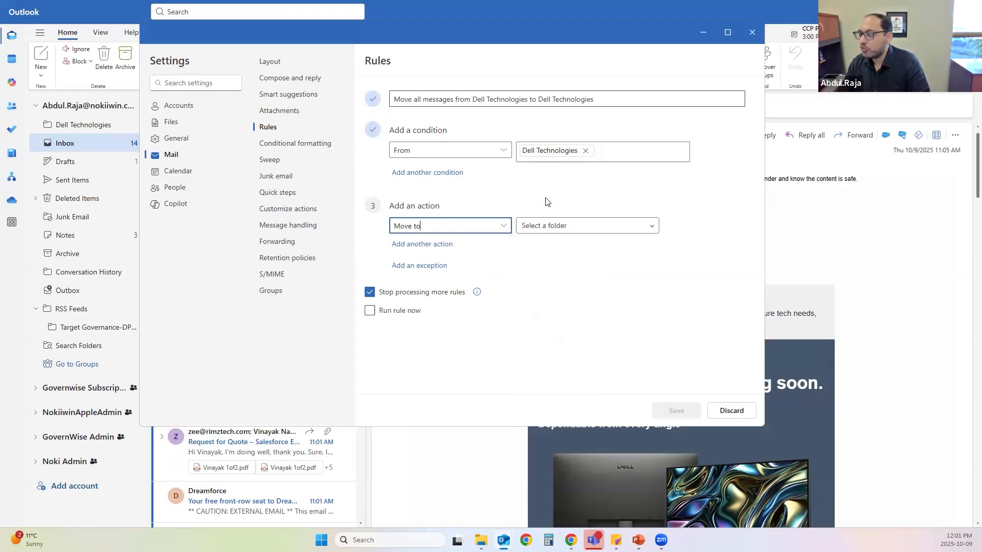
left_click(642, 225)
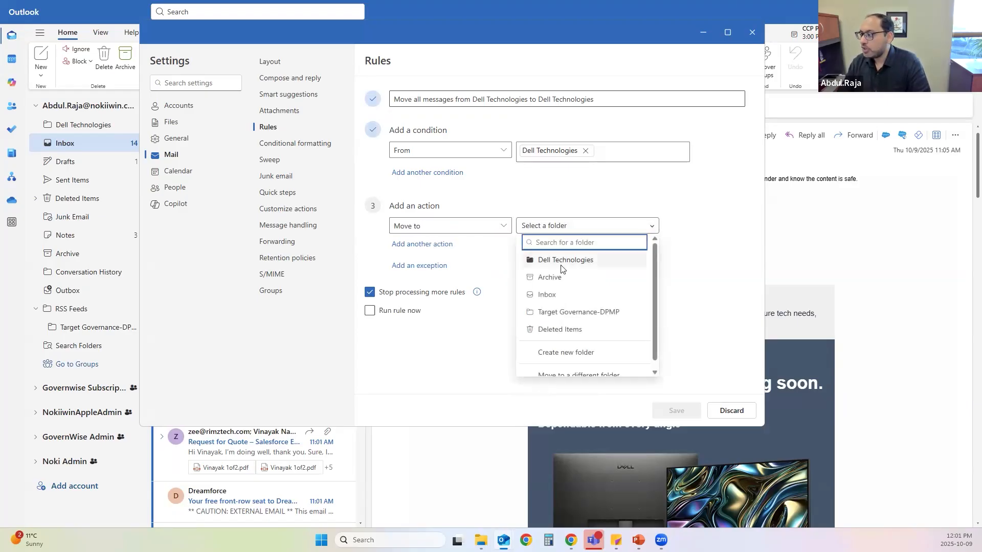
left_click(584, 260)
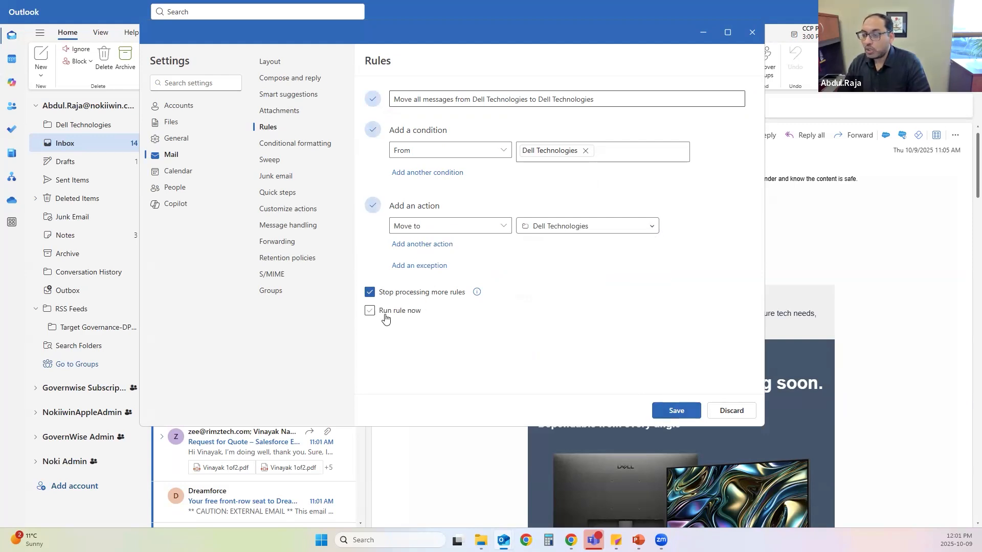
left_click(371, 312)
left_click(370, 312)
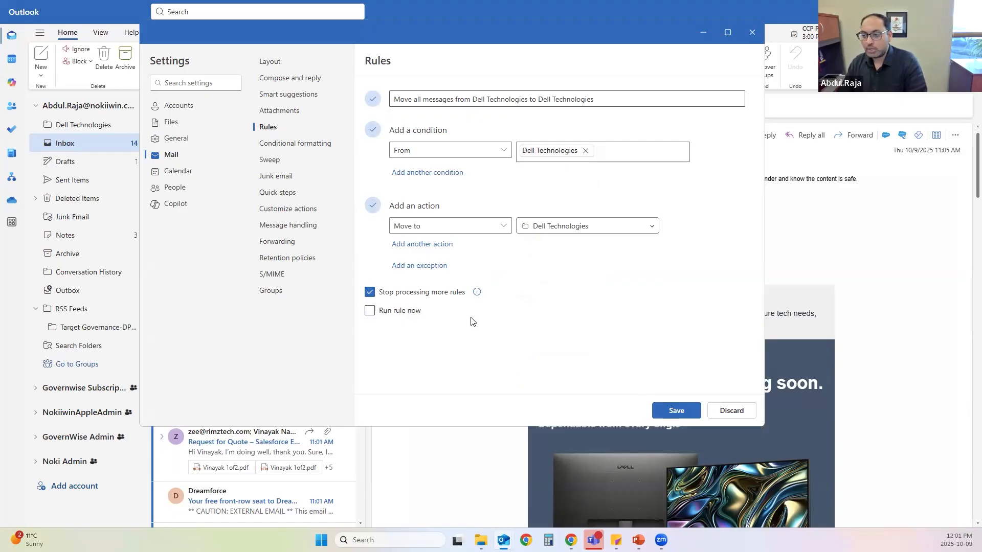
left_click(676, 410)
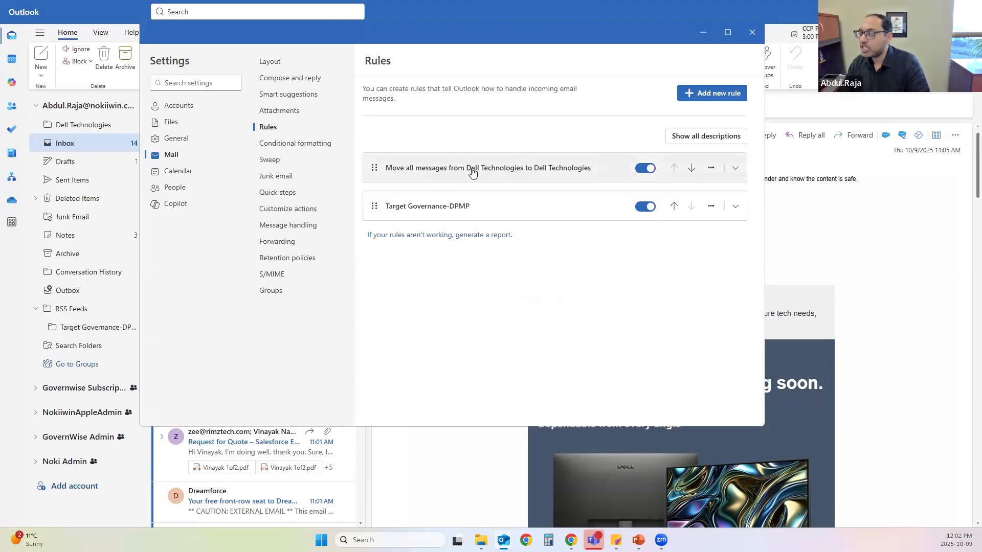
Edit the Dell rule to turn on Run rule now and save it again
left_click(738, 171)
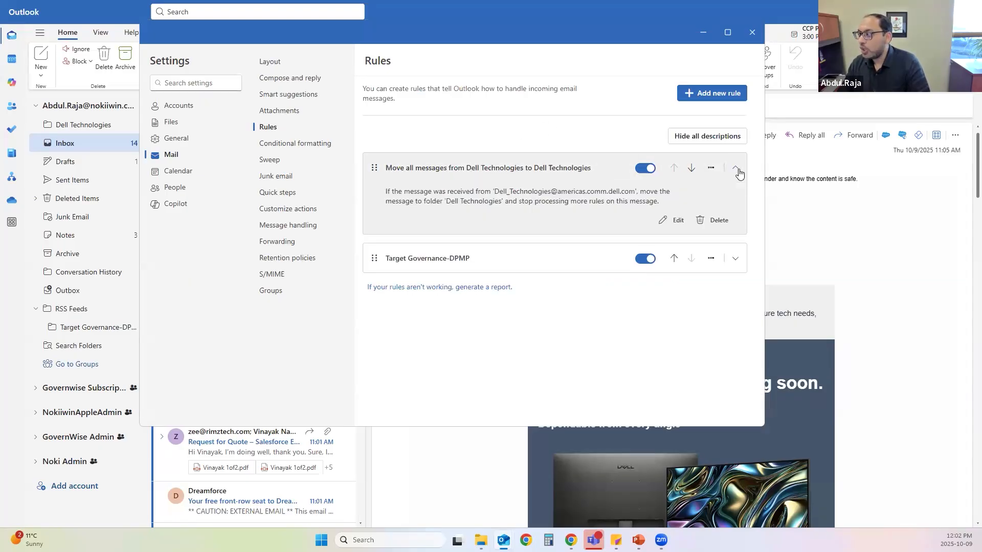
left_click(500, 170)
left_click(411, 310)
left_click(674, 409)
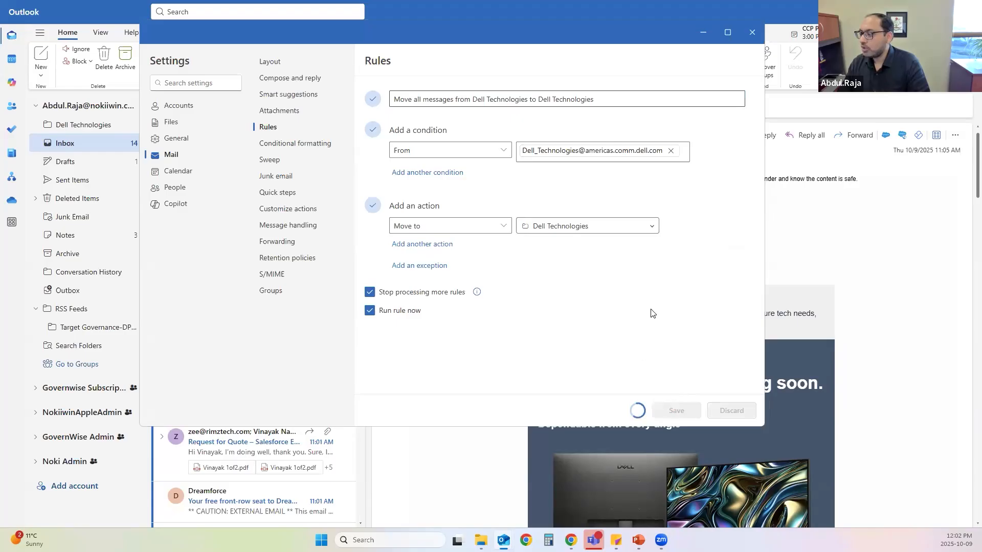
Check the moved Dell emails, drag the Dell Technologies folder below Archive, and go back to the Inbox
left_click(752, 33)
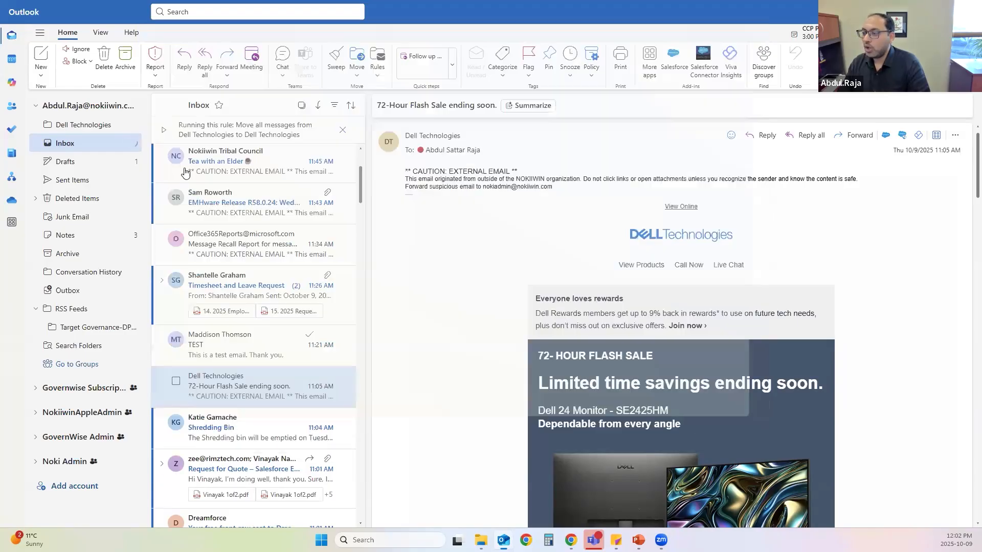
left_click(219, 361)
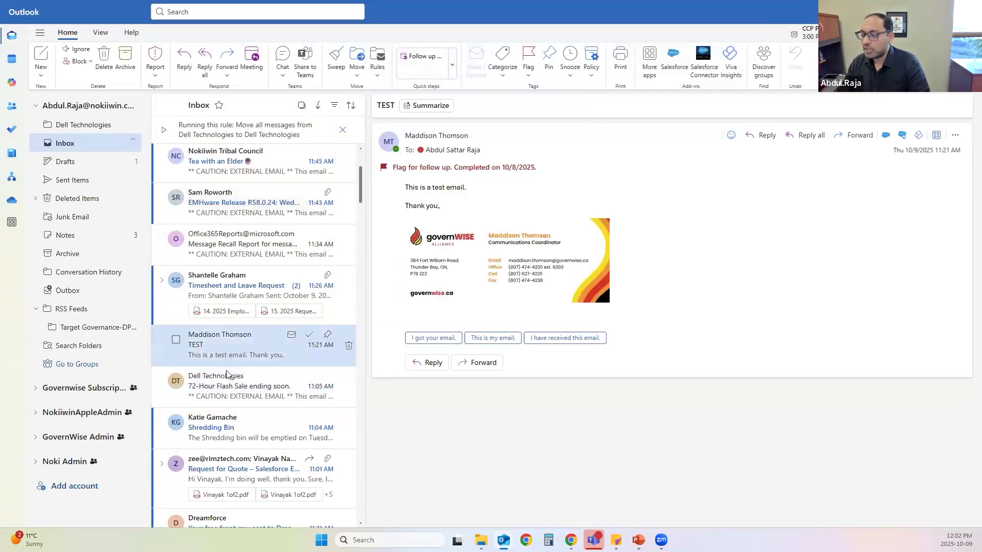
left_click(211, 388)
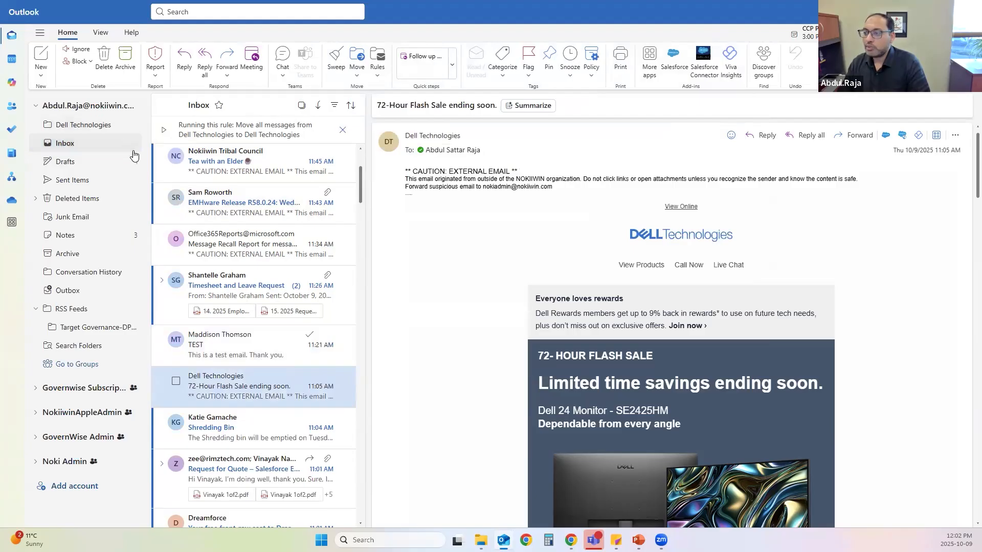
left_click(118, 125)
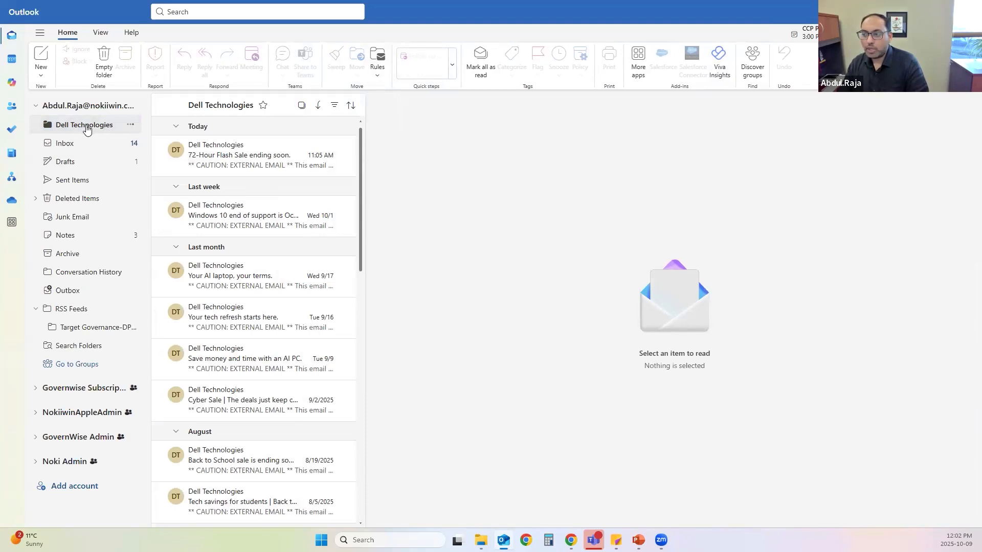
left_click_drag(73, 169, 75, 279)
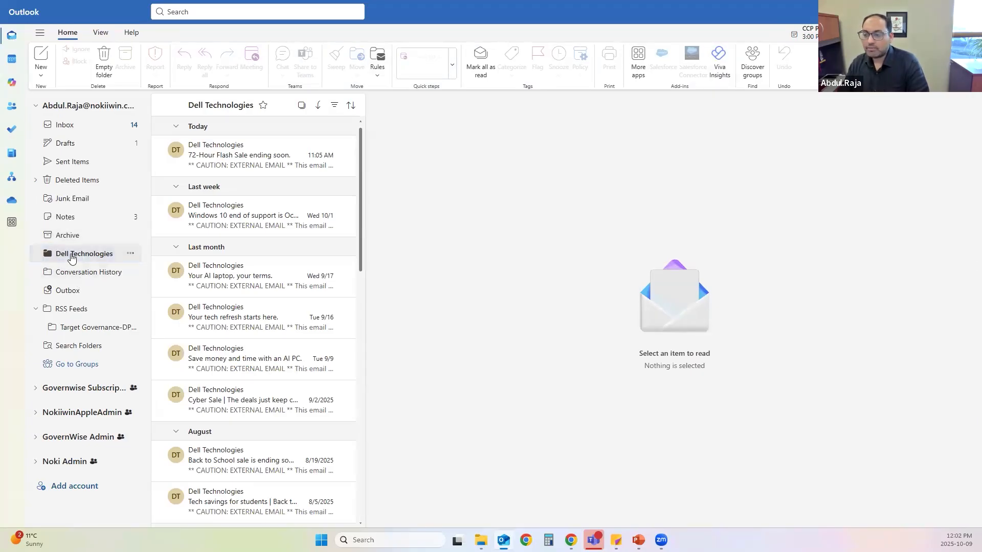
left_click(65, 126)
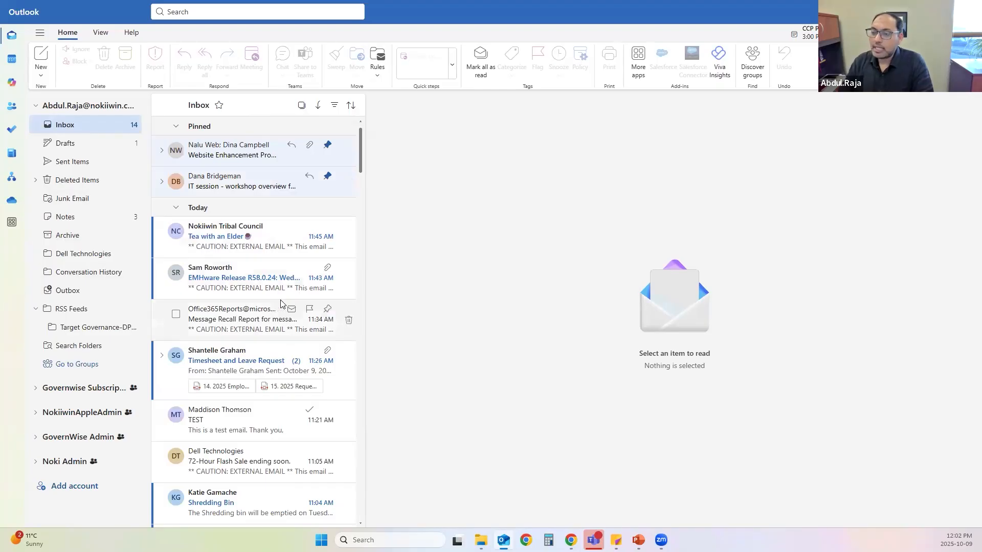
Scroll down the Inbox and open a Cisco Spaces email
scroll(265, 322, "down", 4)
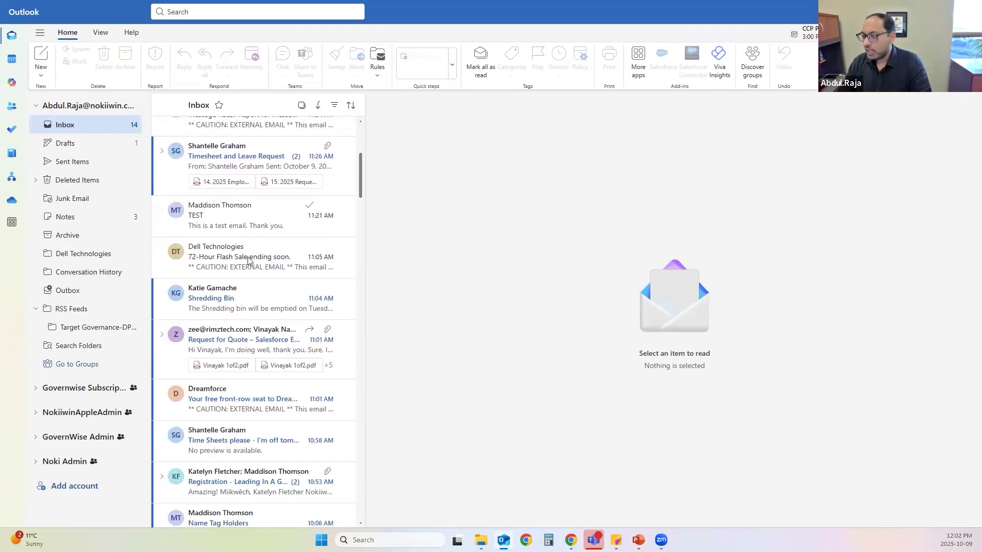
scroll(265, 276, "down", 3)
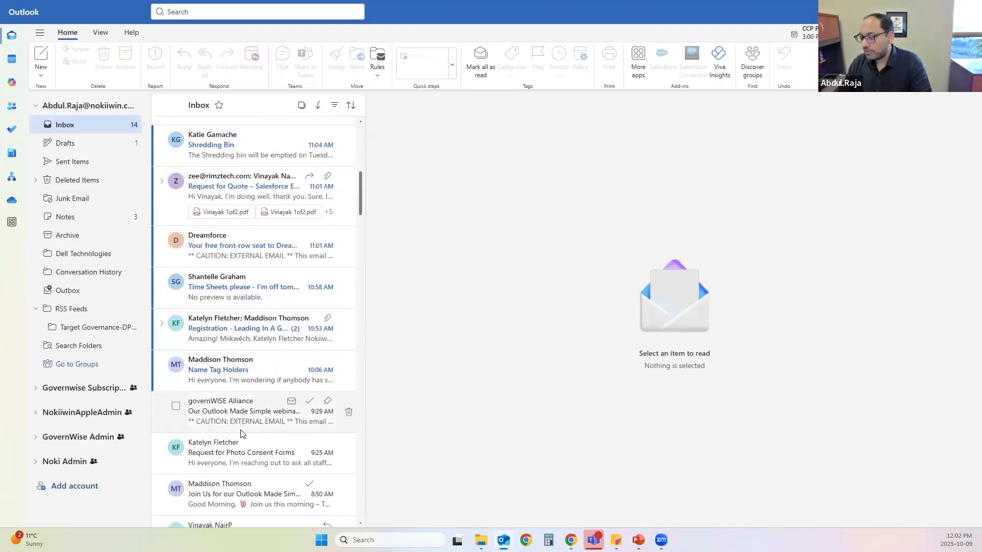
left_click(233, 421)
scroll(233, 418, "down", 4)
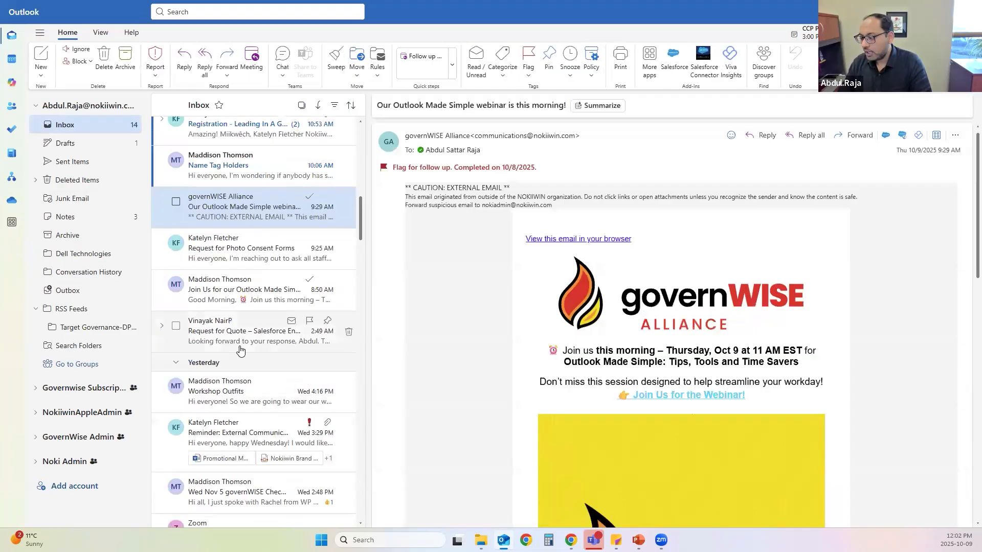
scroll(251, 391, "down", 2)
scroll(246, 384, "down", 2)
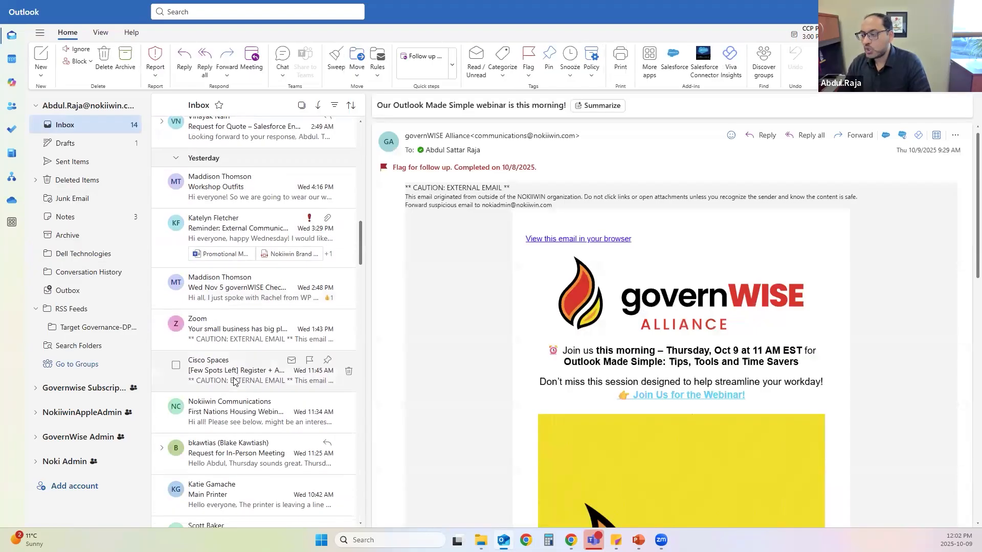
left_click(233, 380)
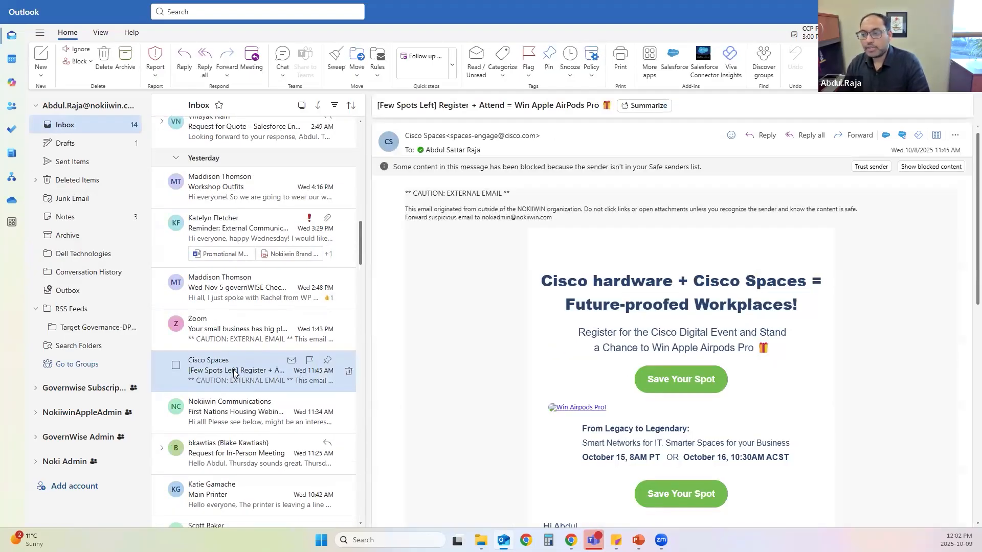
Sweep all Cisco Spaces messages into a newly created 'Cisco Spaces' folder
left_click(337, 57)
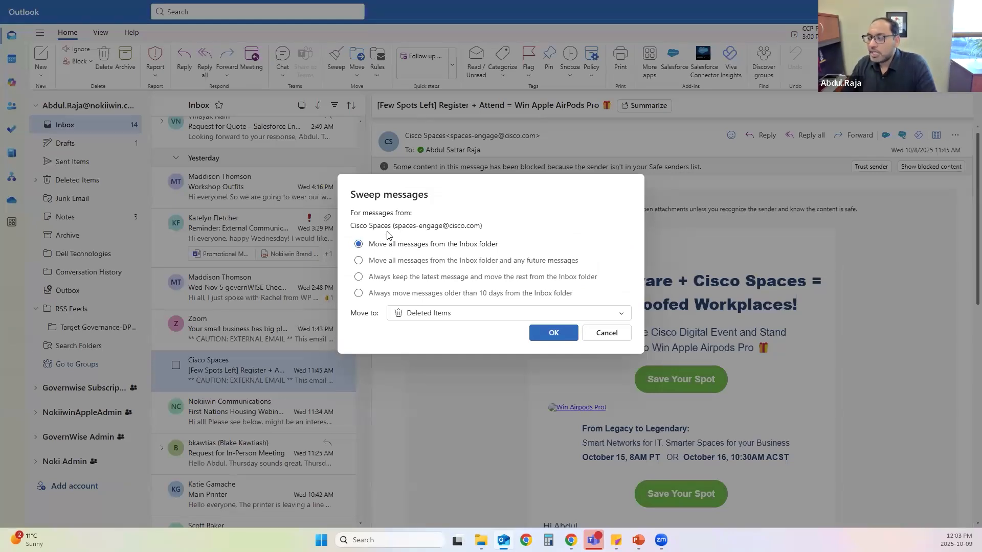
left_click(627, 313)
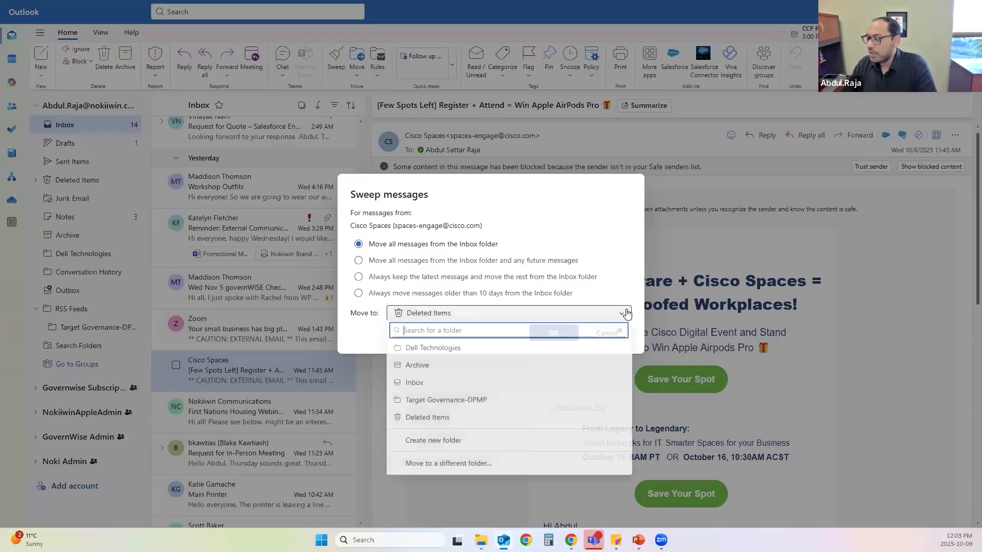
left_click(444, 443)
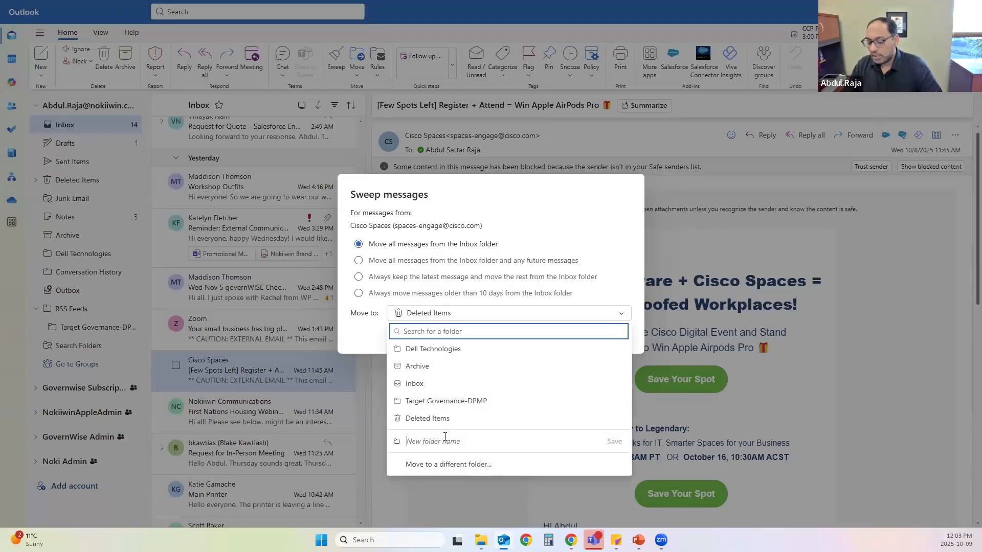
type("Cisco Spaces")
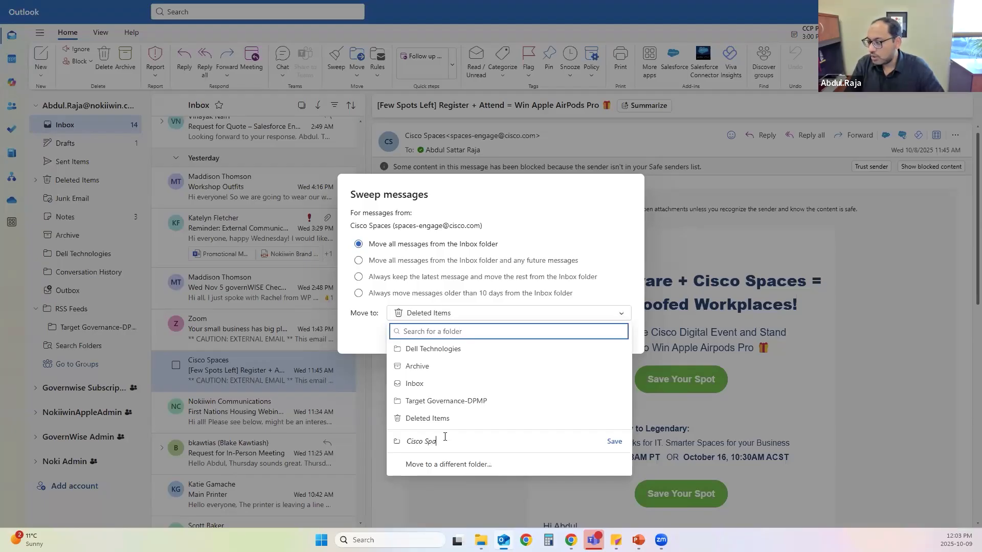
left_click(613, 441)
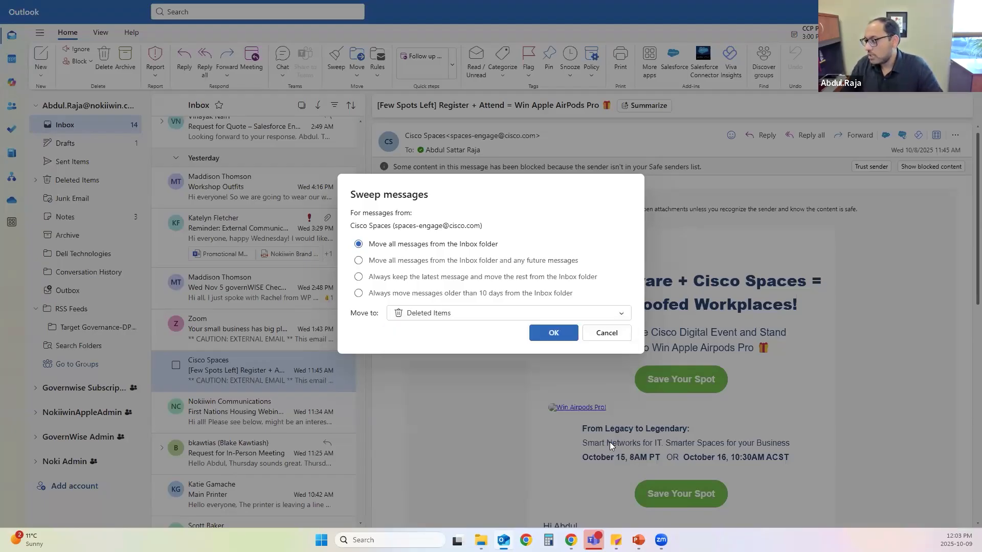
left_click(554, 334)
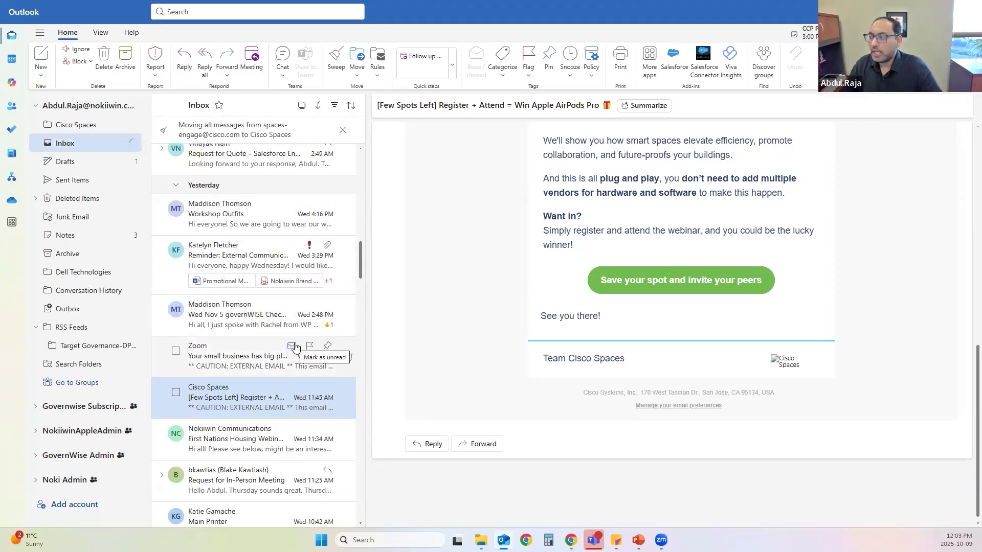
Check the Cisco Spaces folder, then advance PowerPoint to slide 14, Undo Send vs. Recall Message
left_click(78, 124)
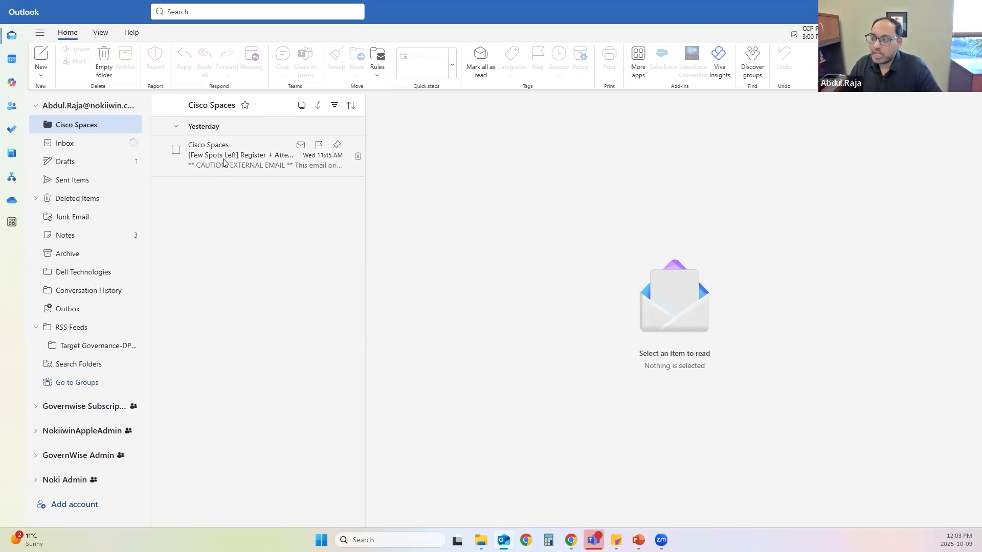
left_click(50, 143)
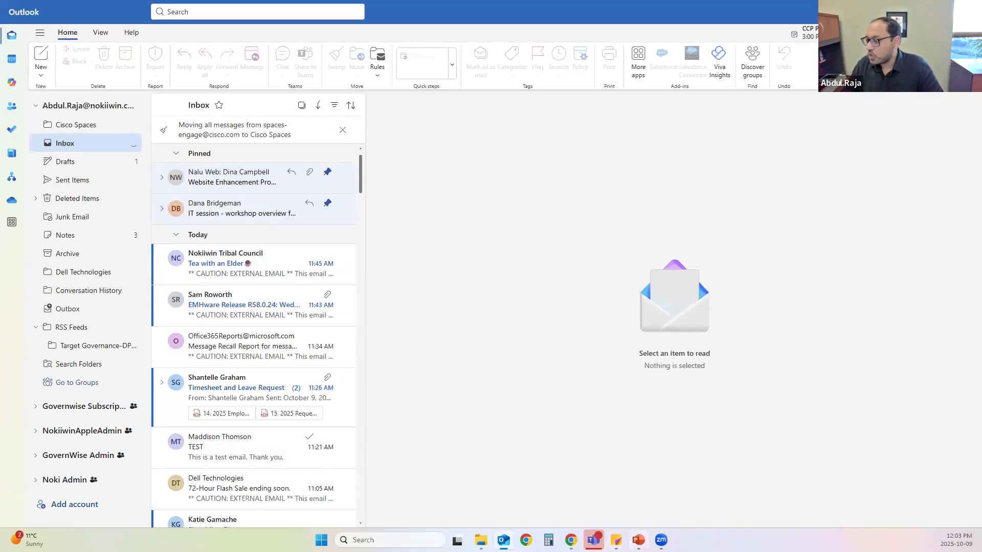
key("alt+Tab")
key("Down")
key("Down")
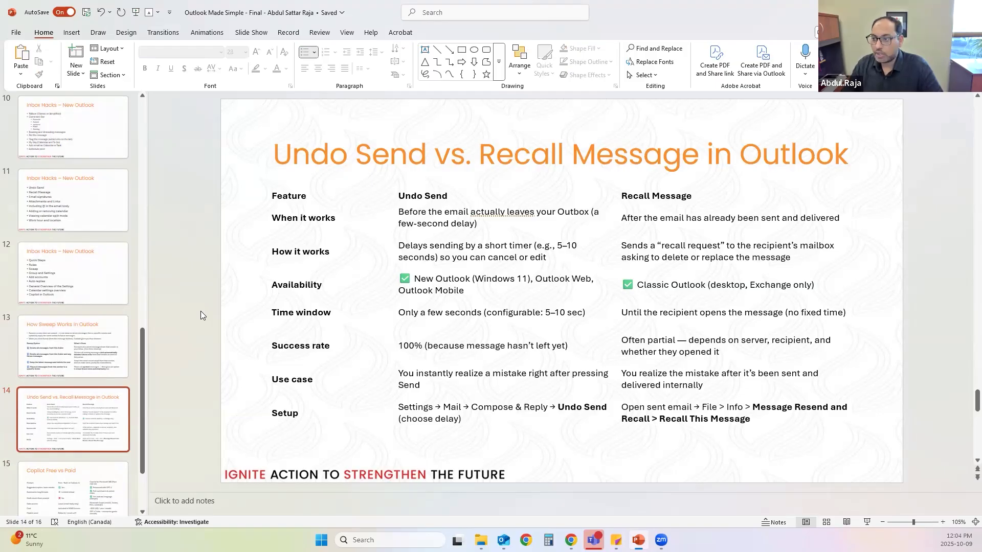
Revisit the 'Inbox Hacks – New Outlook' agenda, highlighting Sweep and Group, then return to Outlook
scroll(200, 310, "down", 1)
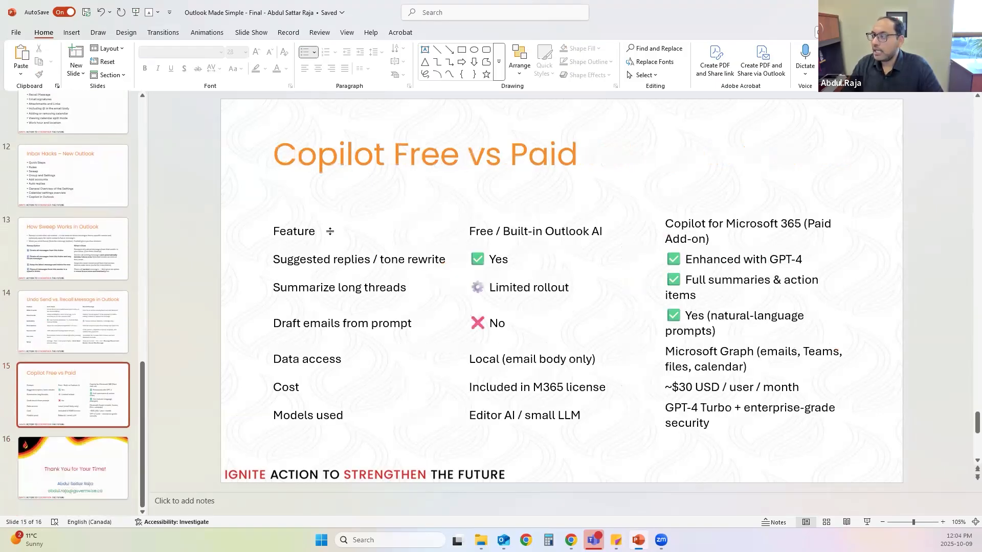
left_click(97, 316)
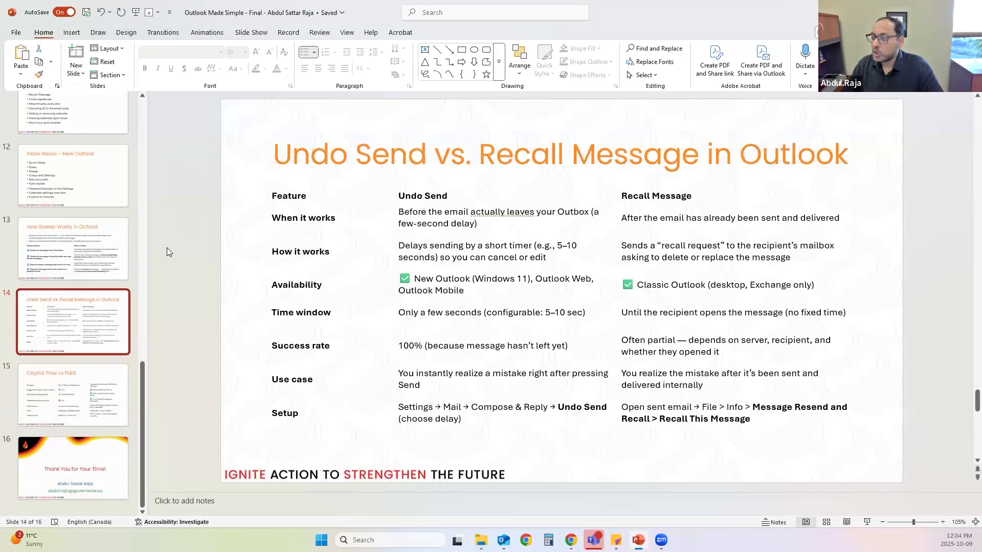
scroll(167, 248, "up", 1)
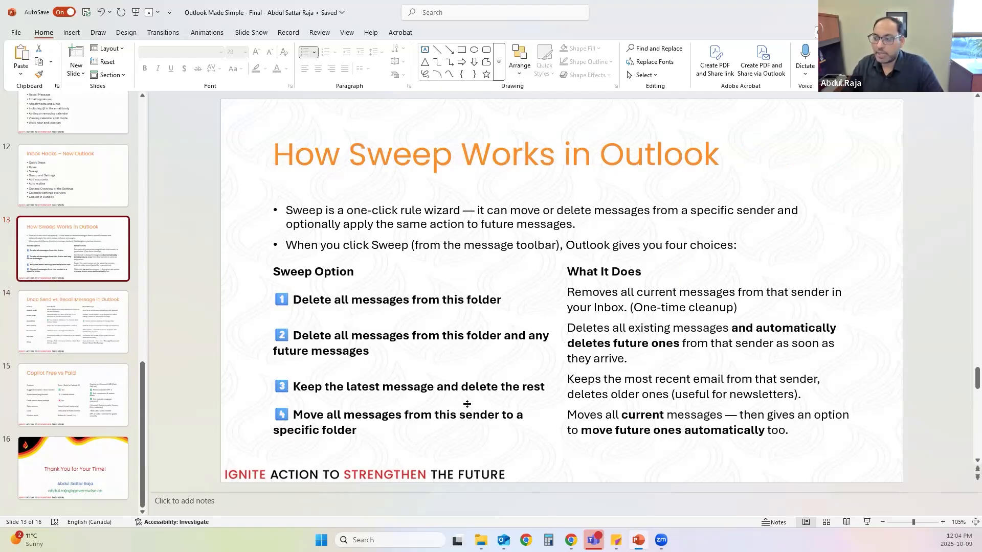
left_click(81, 168)
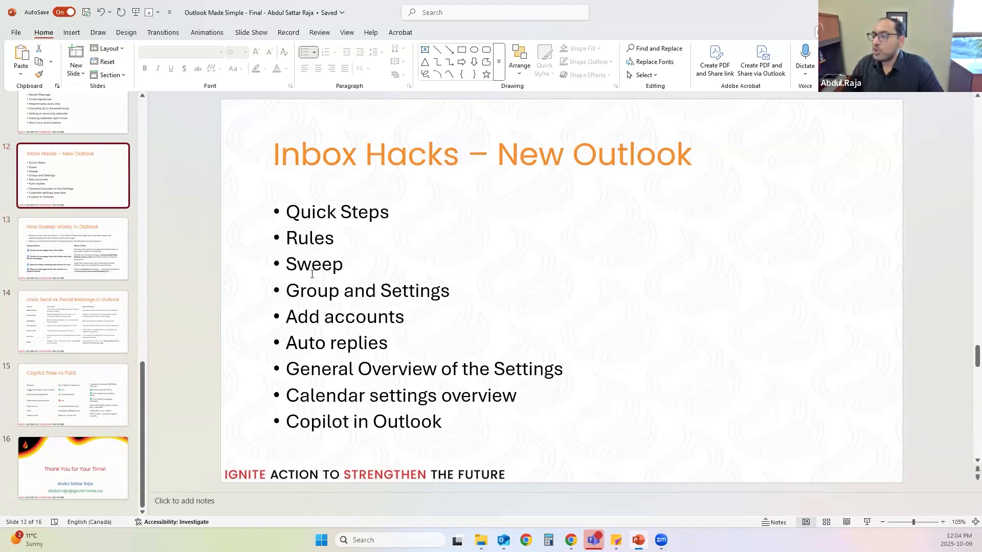
left_click(297, 265)
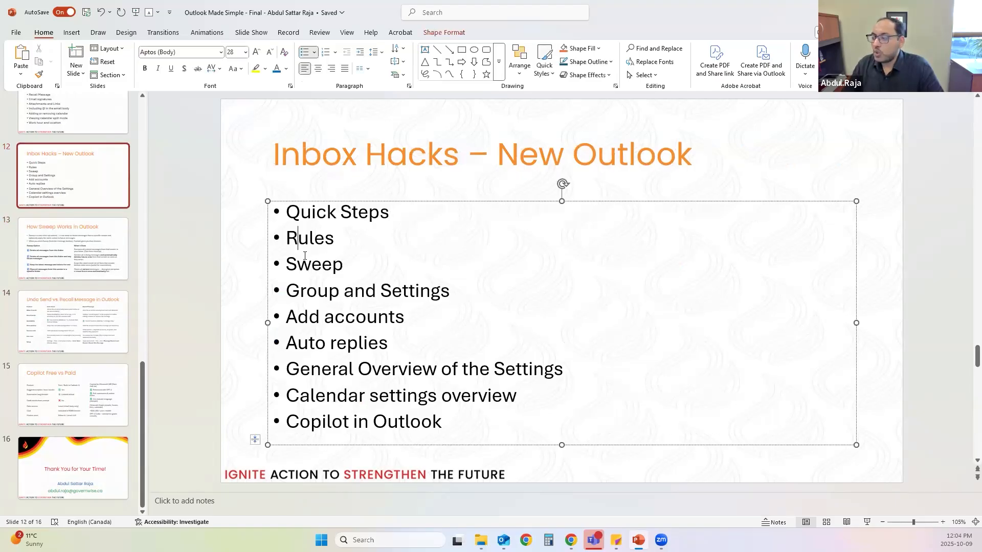
left_click(313, 281)
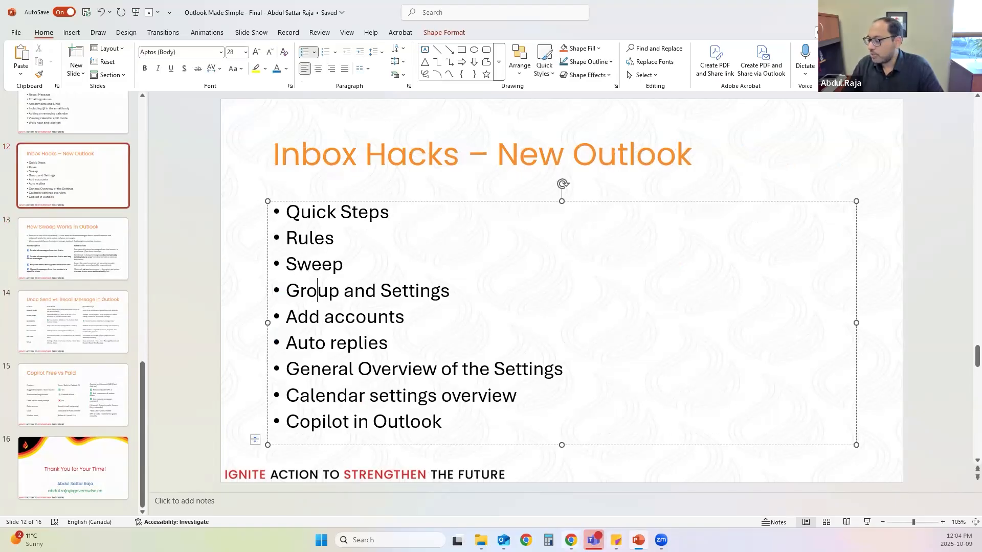
key("alt+Tab")
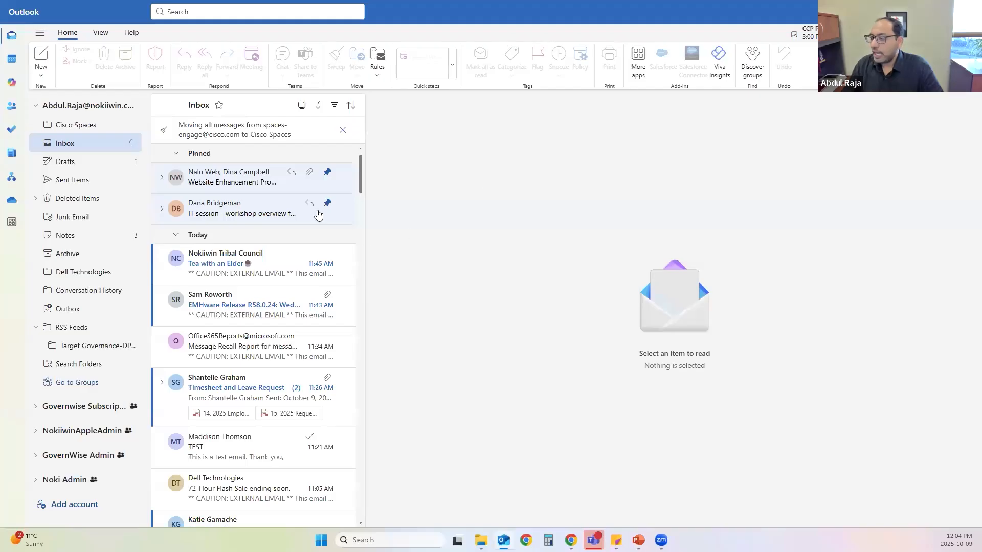
Open Groups, view the Test-GW group's 3 members, and return to Groups home
left_click(76, 389)
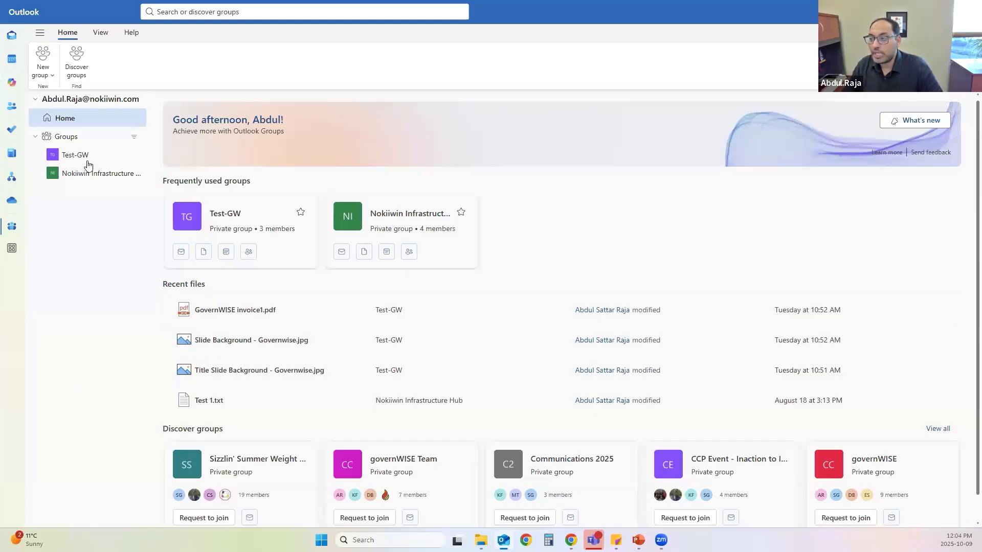
left_click(84, 162)
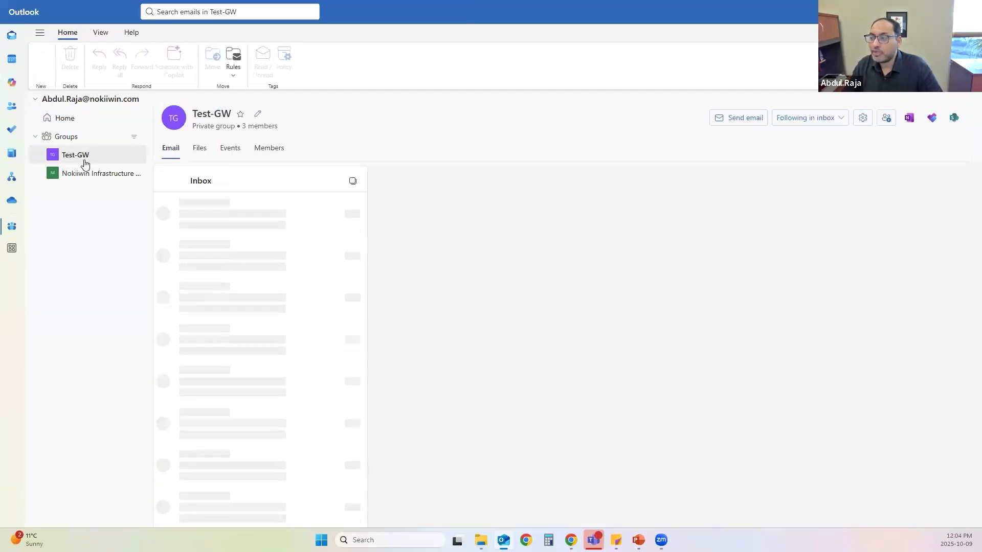
left_click(274, 127)
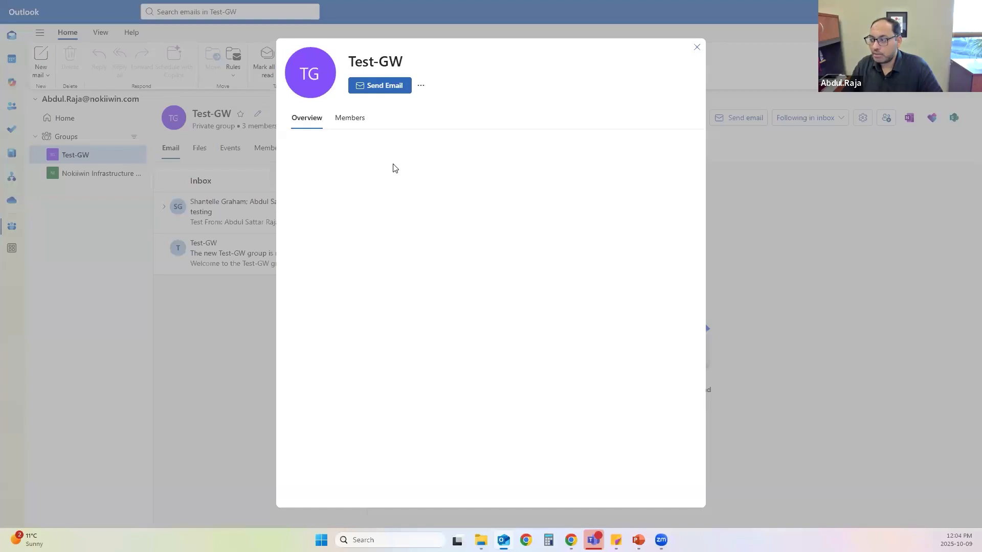
left_click(696, 47)
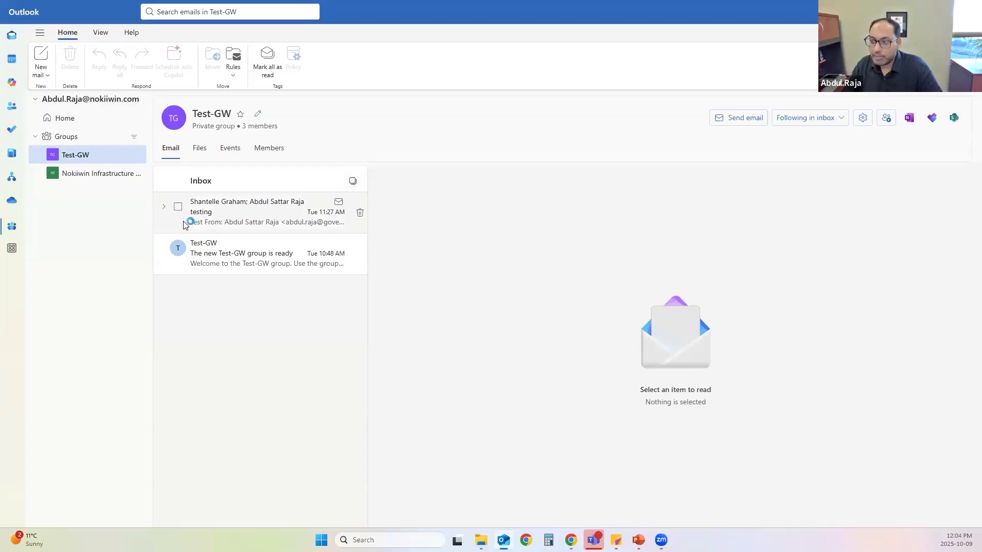
left_click(59, 118)
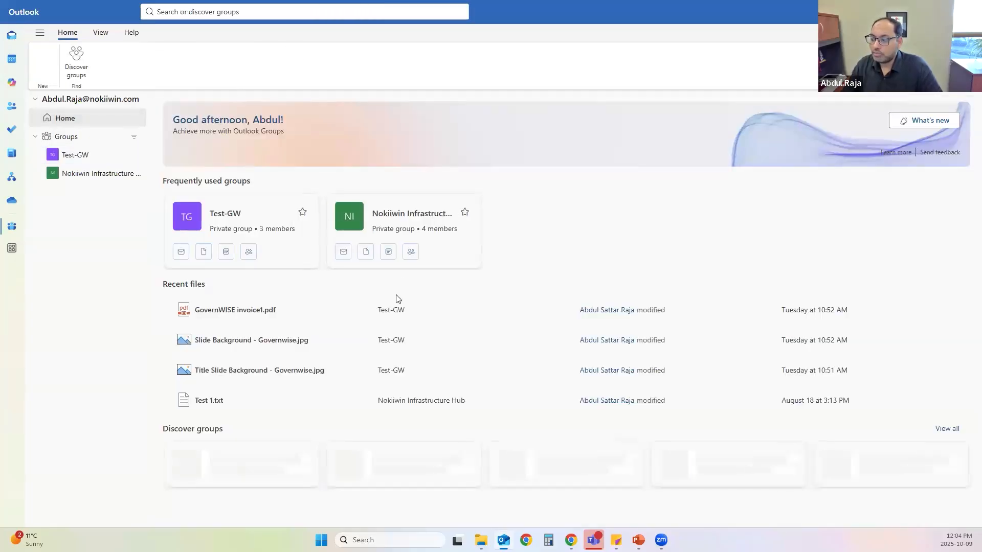
left_click(50, 73)
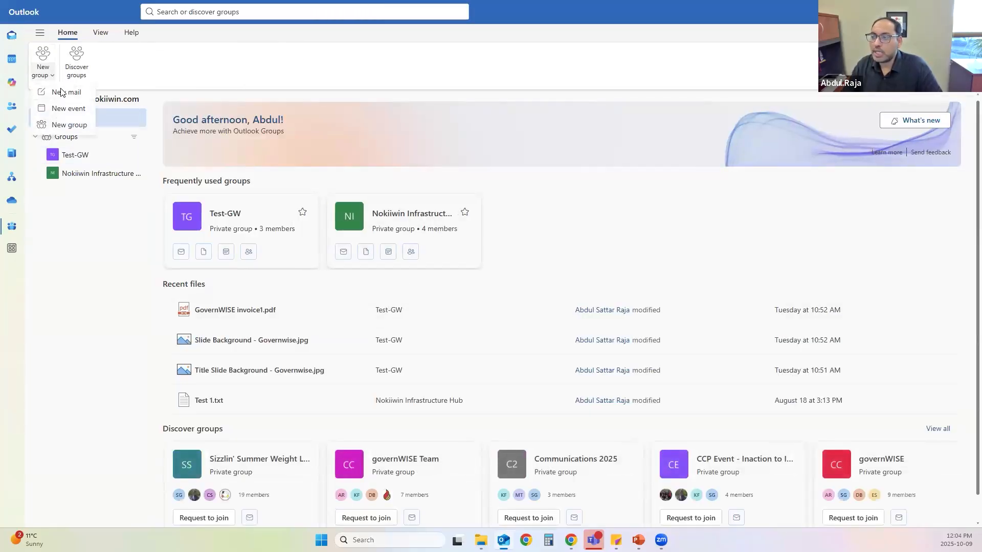
Create a new group 'GovernWise Advisors' with the description 'Only GW Advisors'
left_click(71, 125)
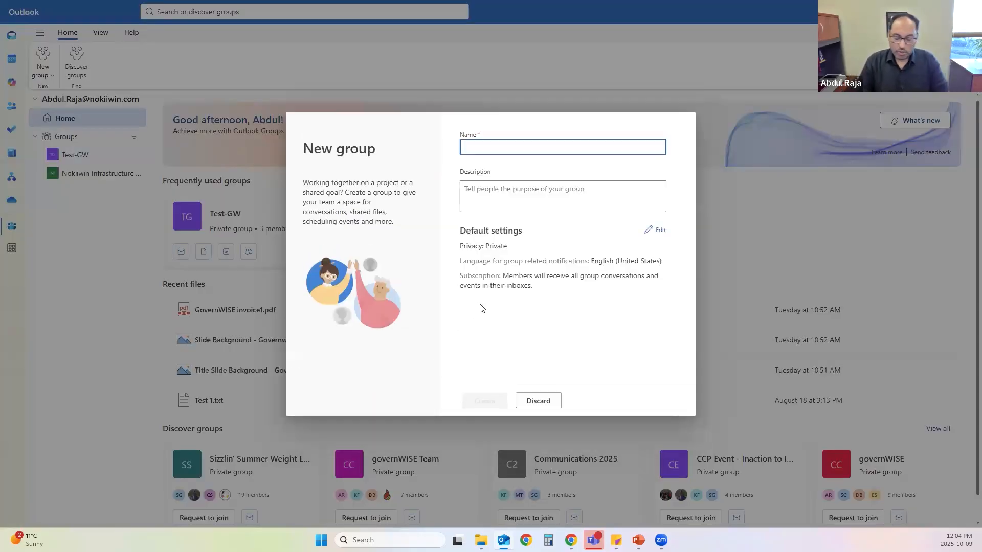
type("Govern")
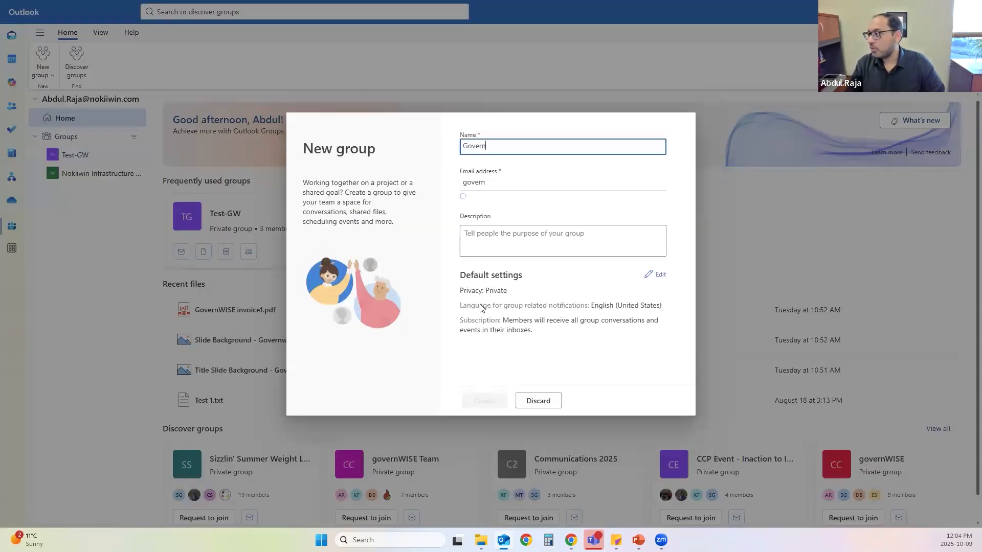
type("Wise ADviso")
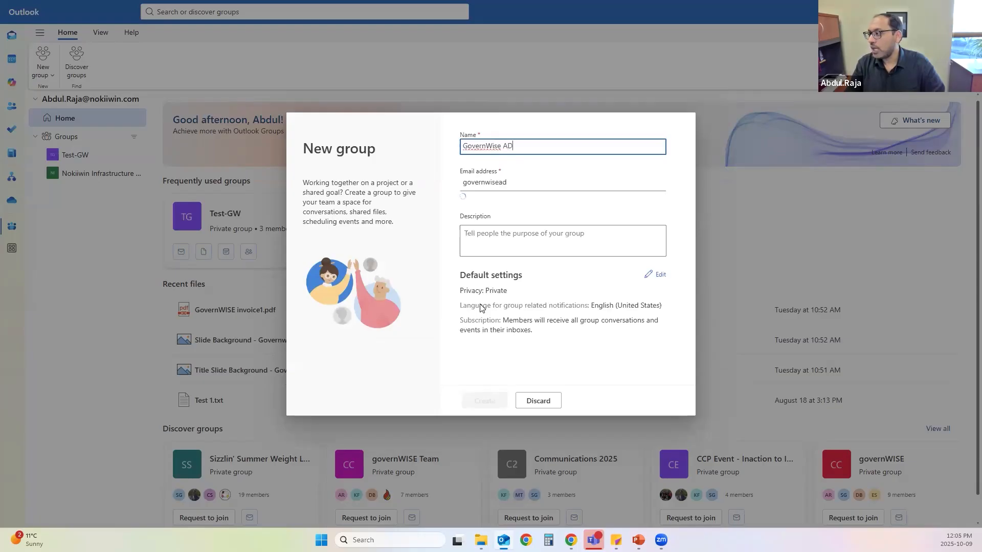
key("BackSpace")
key("BackSpace")
key("BackSpace")
key("BackSpace")
key("BackSpace")
type("dv")
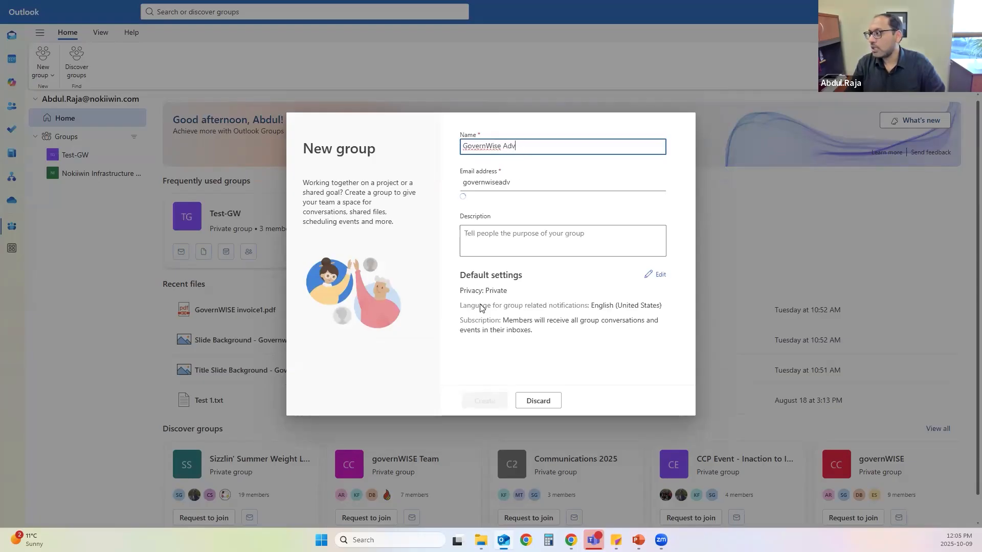
type("isors")
key("Tab")
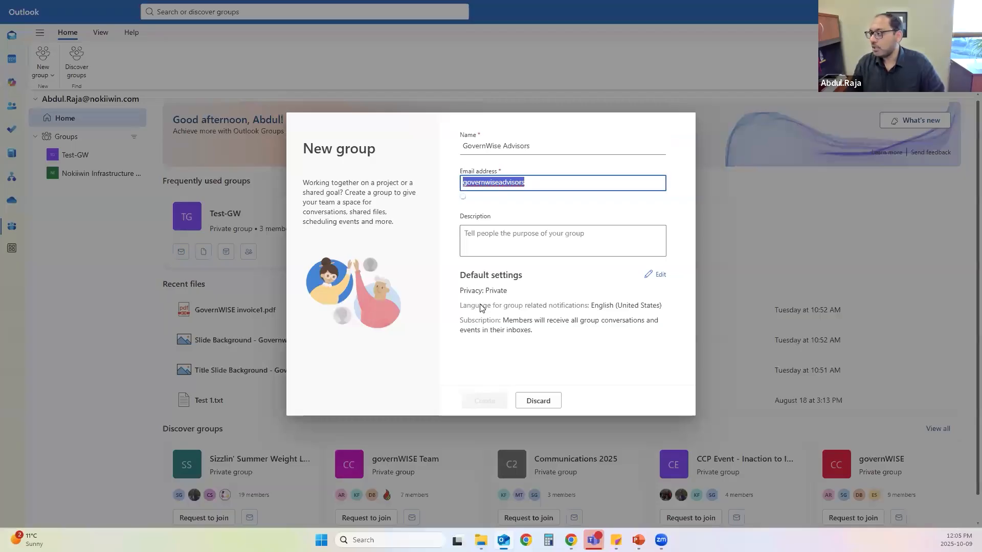
left_click(497, 238)
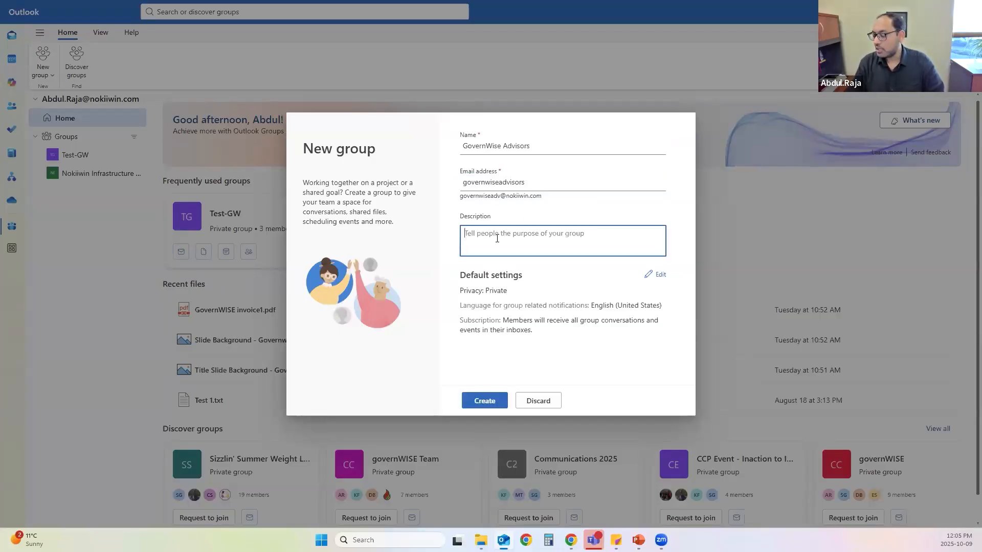
type("Only GW Advisors")
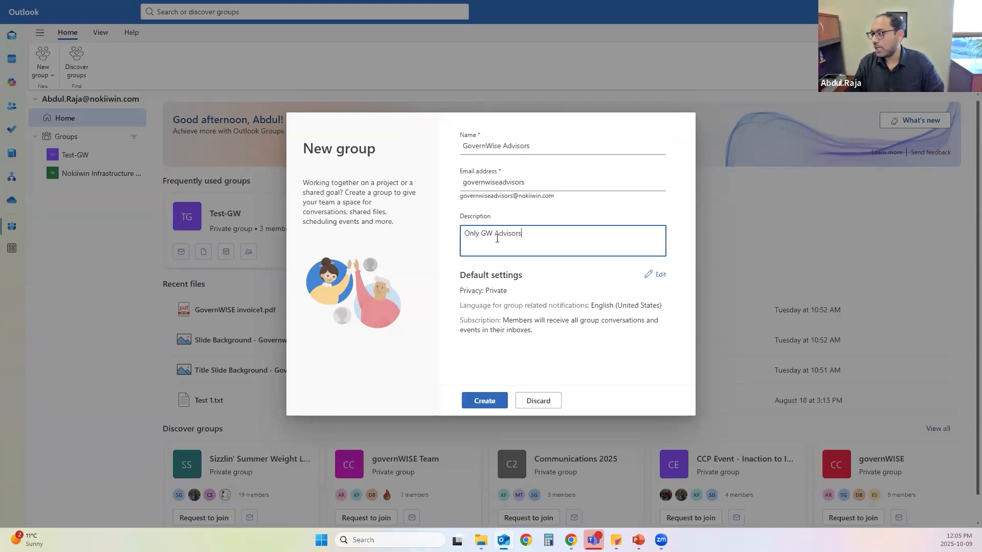
left_click(484, 399)
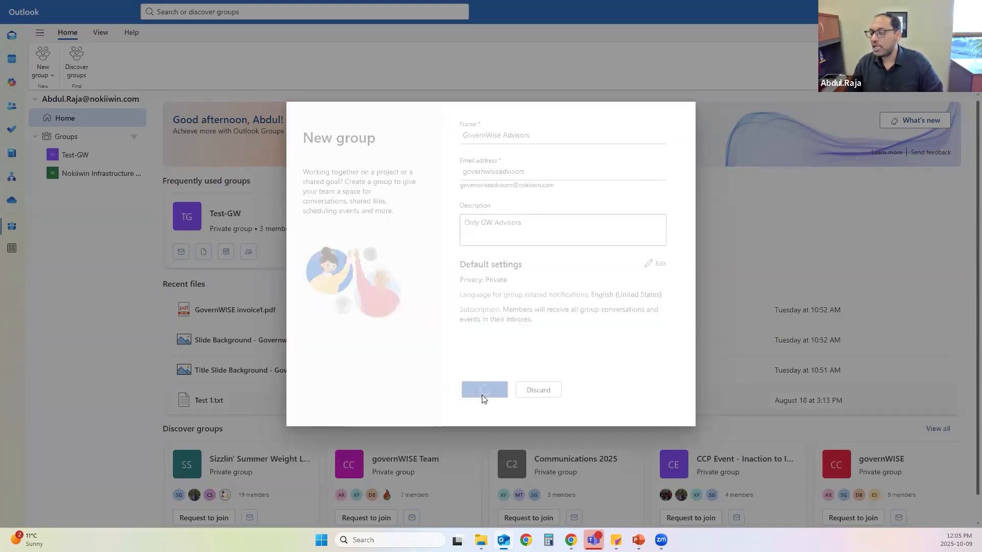
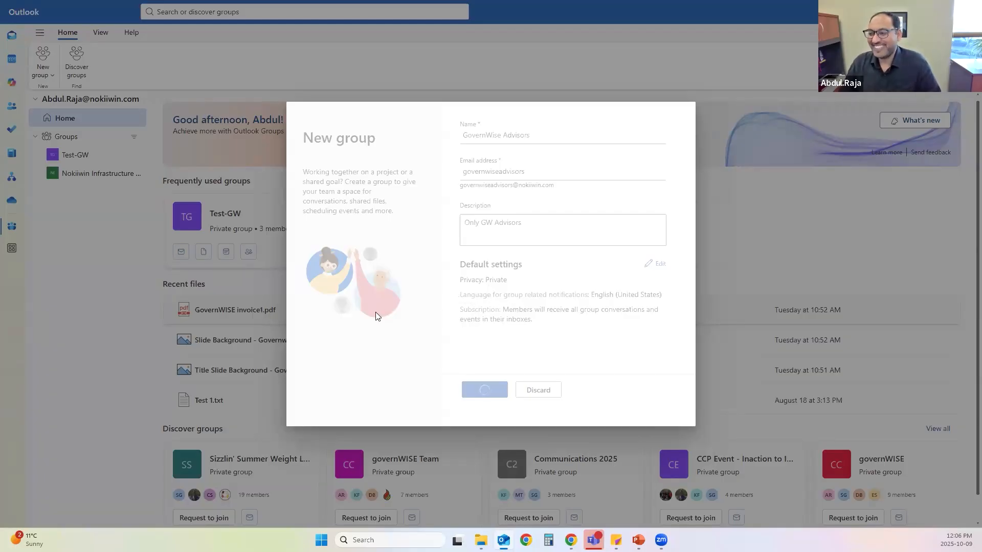
Discard the unfinished 'GovernWise Advisors' group and return to the Groups home page
key("Escape")
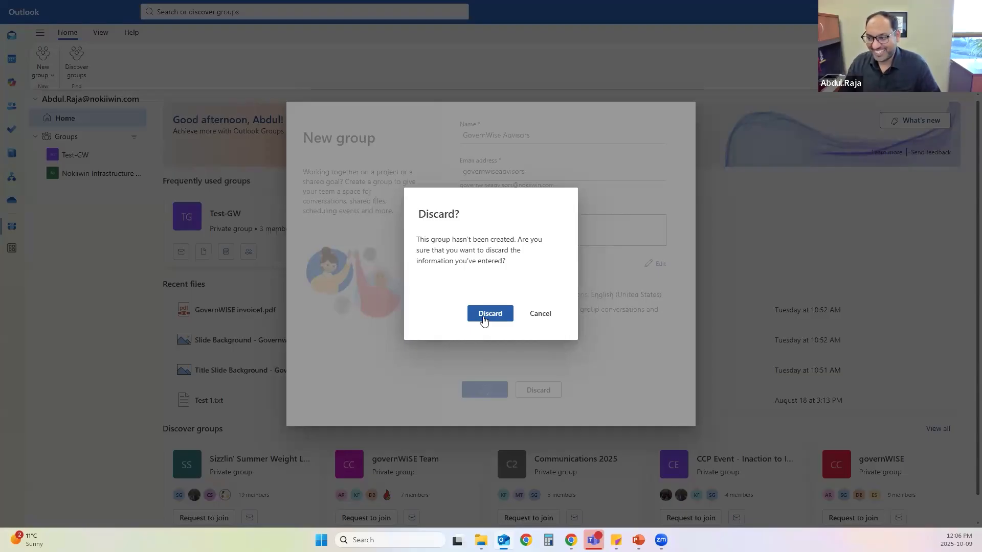
left_click(484, 320)
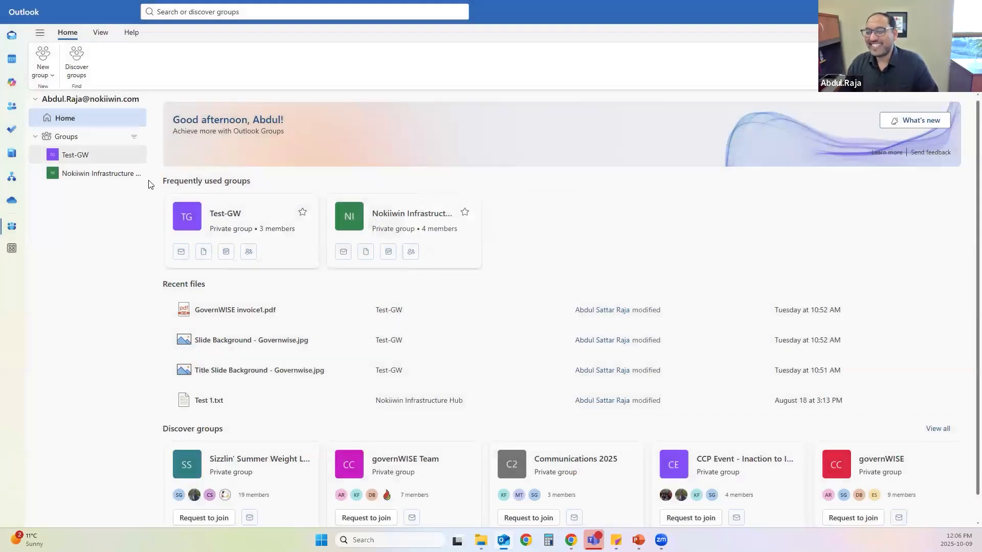
Open the Test-GW group and read its testing and welcome emails
left_click(74, 155)
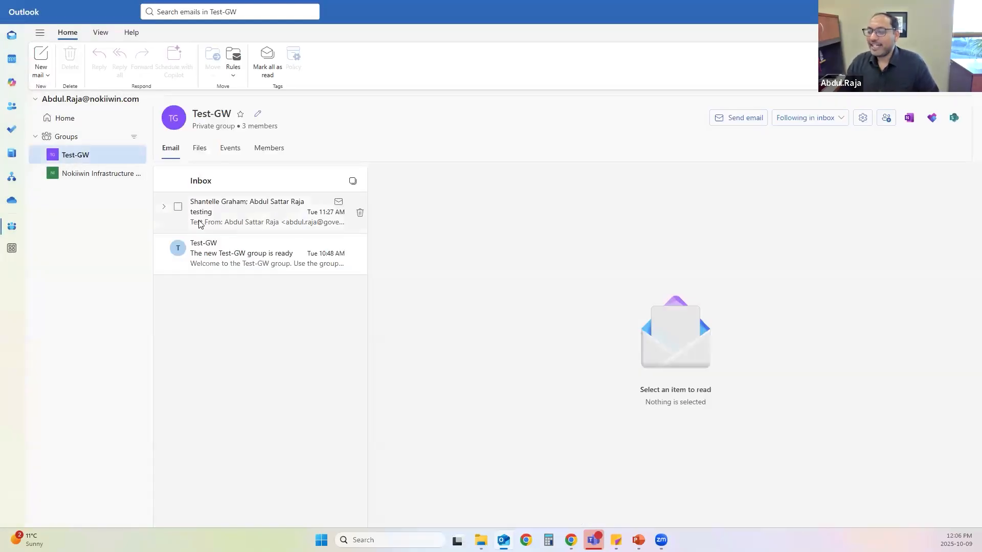
left_click(220, 221)
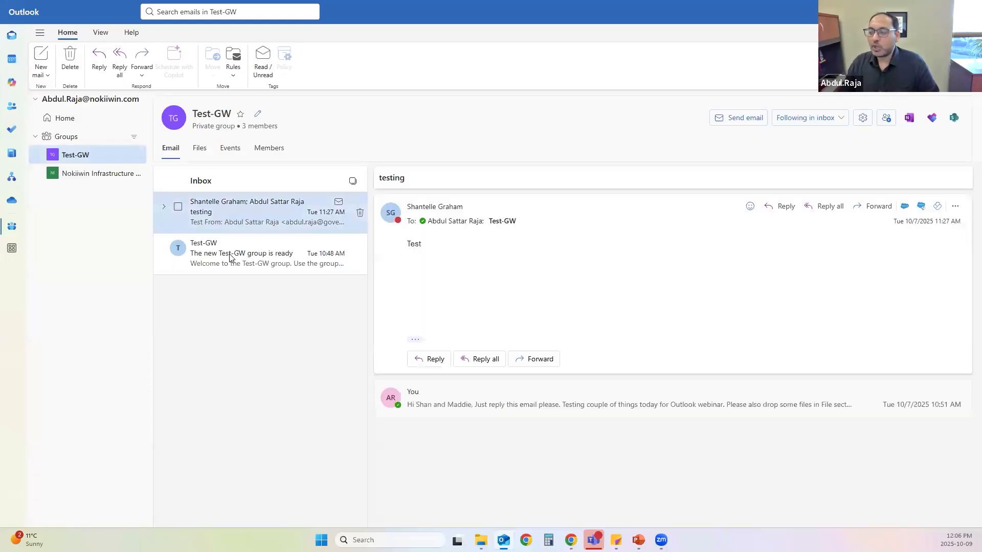
left_click(230, 256)
left_click(232, 223)
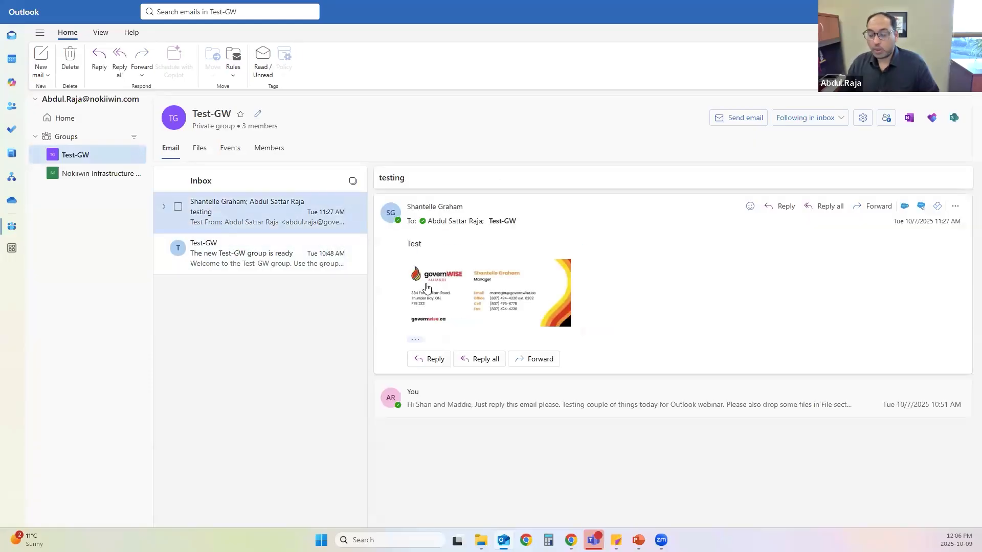
left_click(257, 255)
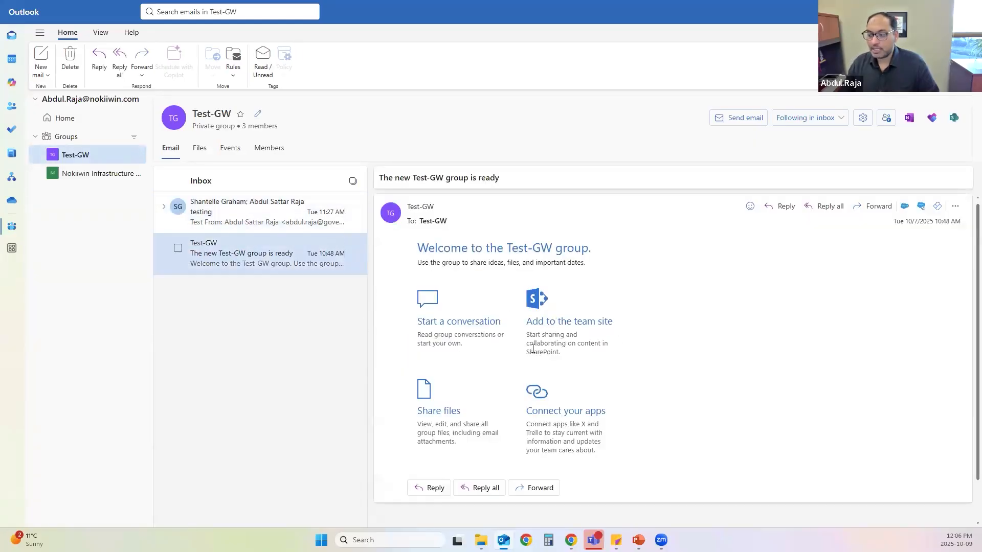
View the Test-GW group's Files, Events and Members, then return to the Inbox
left_click(196, 151)
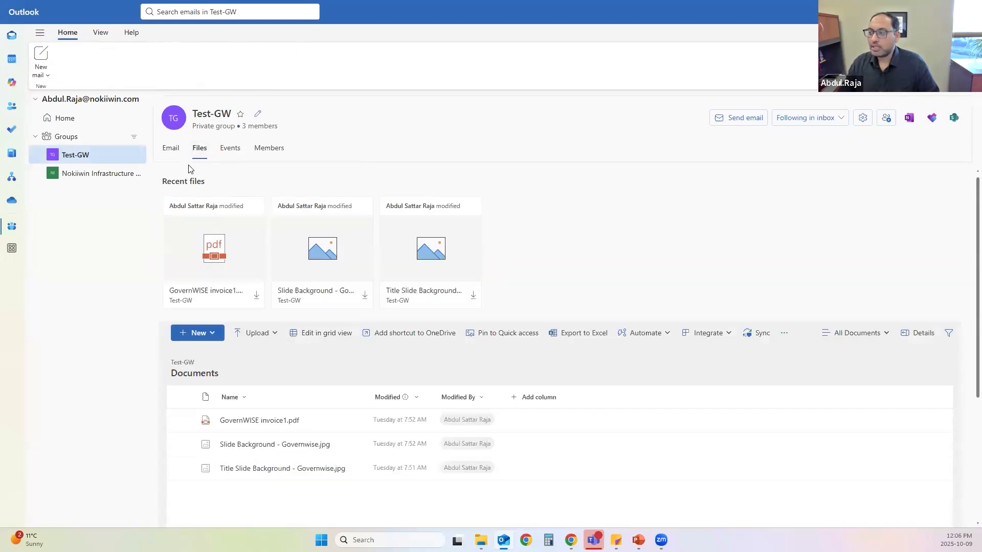
left_click(228, 151)
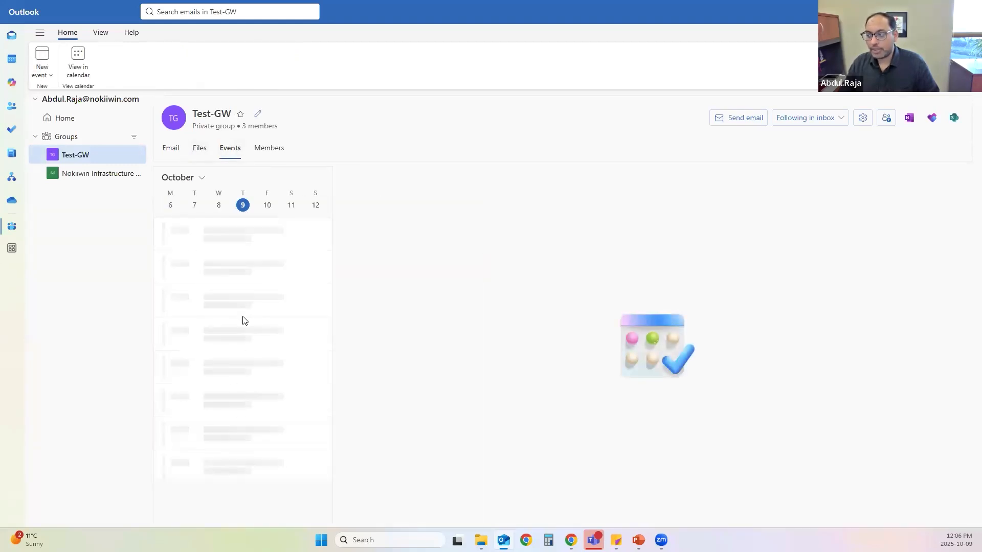
left_click(269, 147)
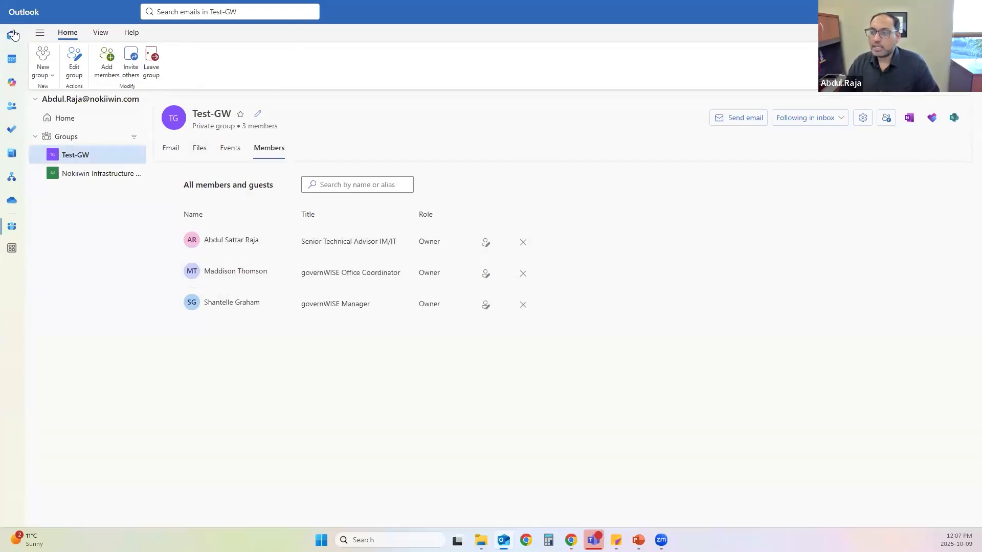
left_click(65, 122)
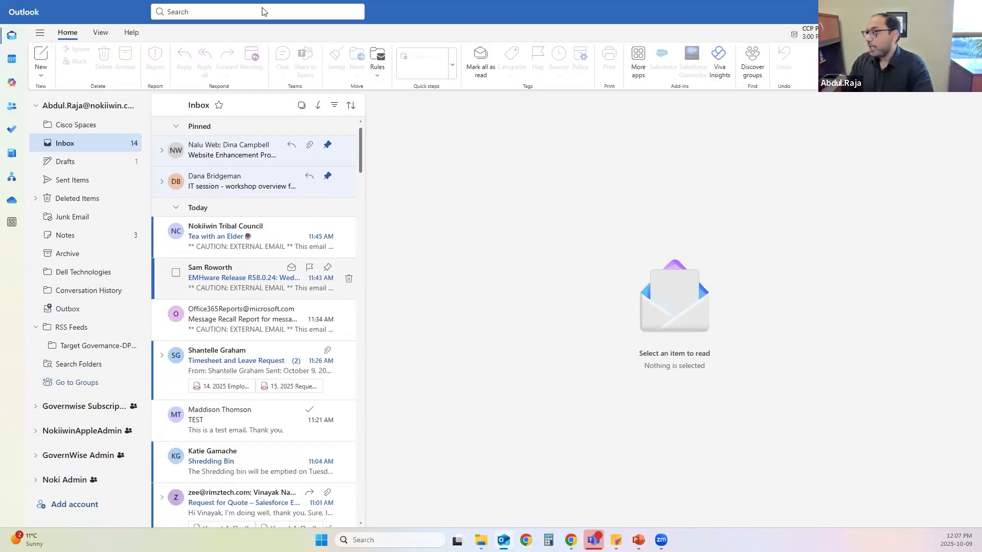
Bring up the 'Outlook Made Simple - Final' deck on slide 12, 'Inbox Hacks – New Outlook'
left_click(638, 540)
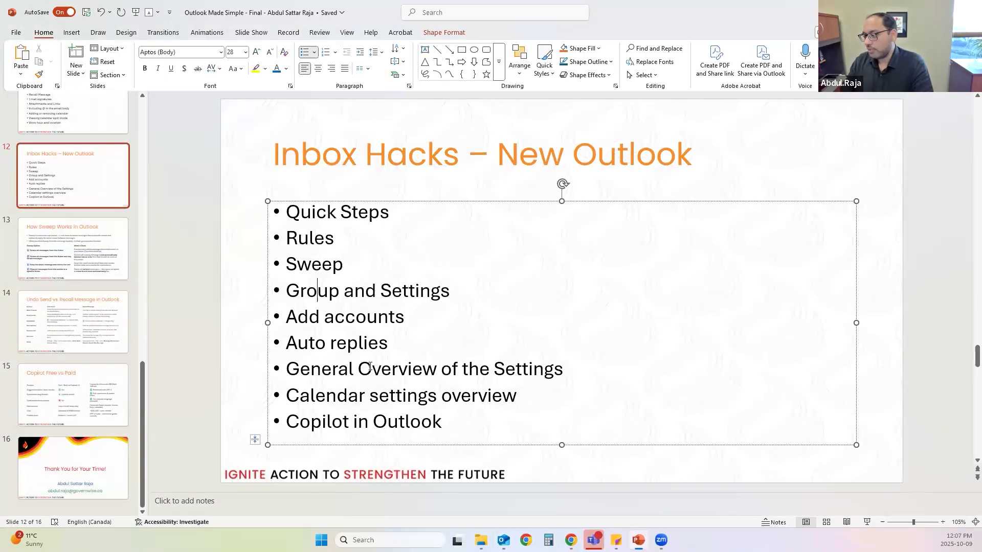
Highlight the 'Auto replies' bullet on the Inbox Hacks slide, then go back to Outlook
triple_click(385, 340)
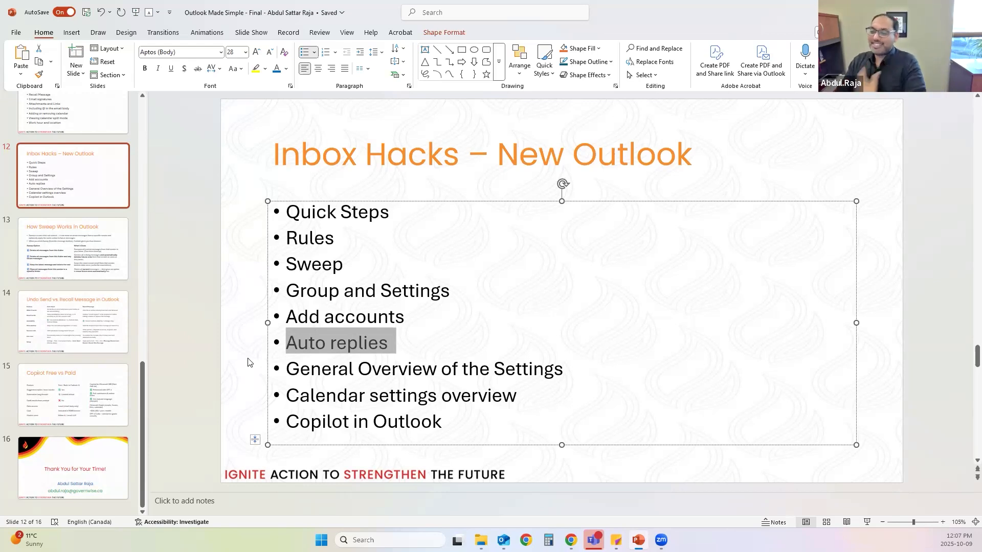
left_click(244, 312)
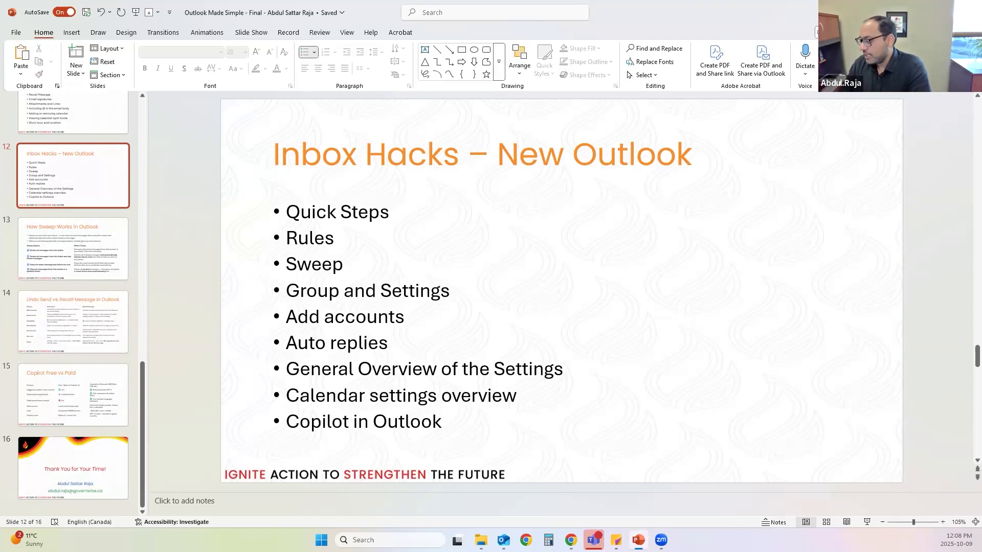
left_click(504, 541)
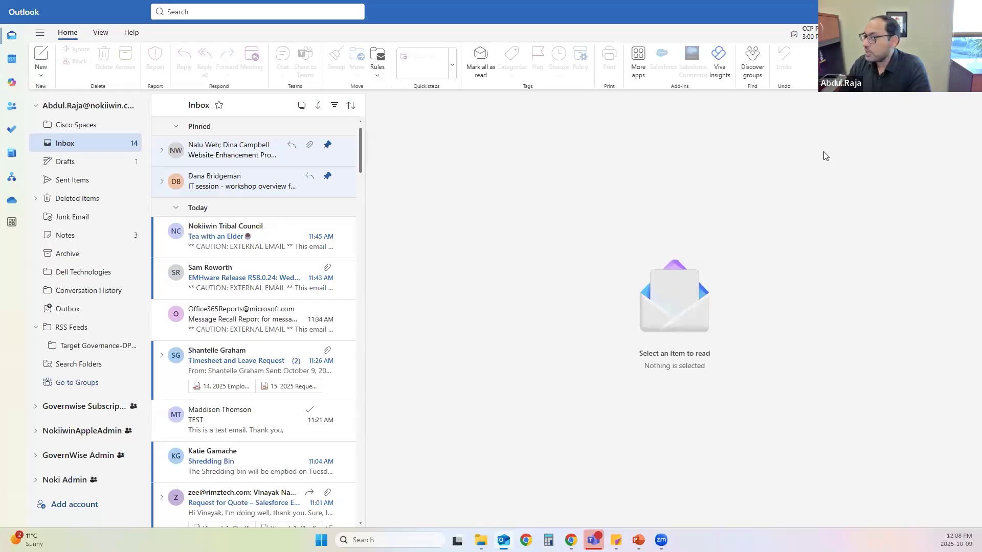
Switch on 'Turn on automatic replies' under Settings > Accounts > Automatic replies
left_click(883, 11)
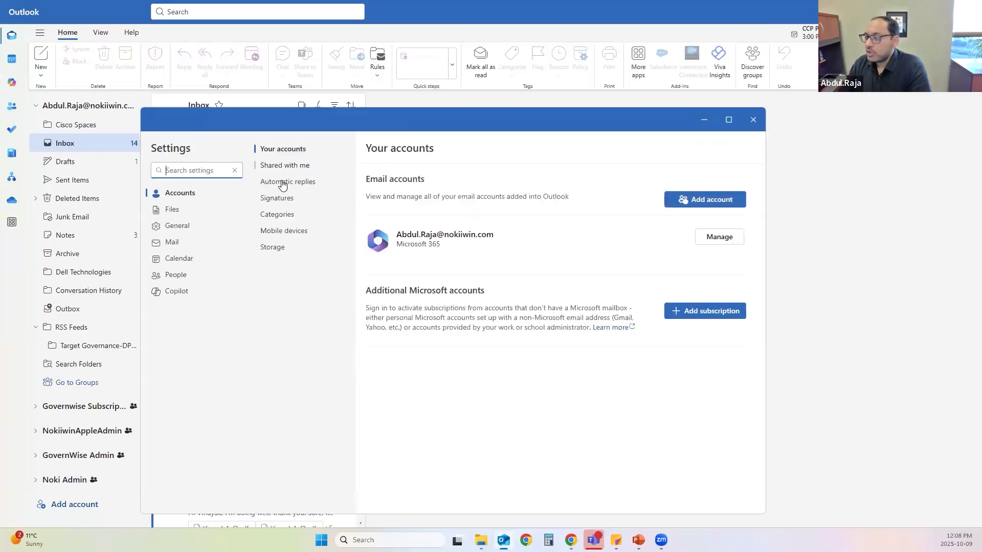
left_click(289, 182)
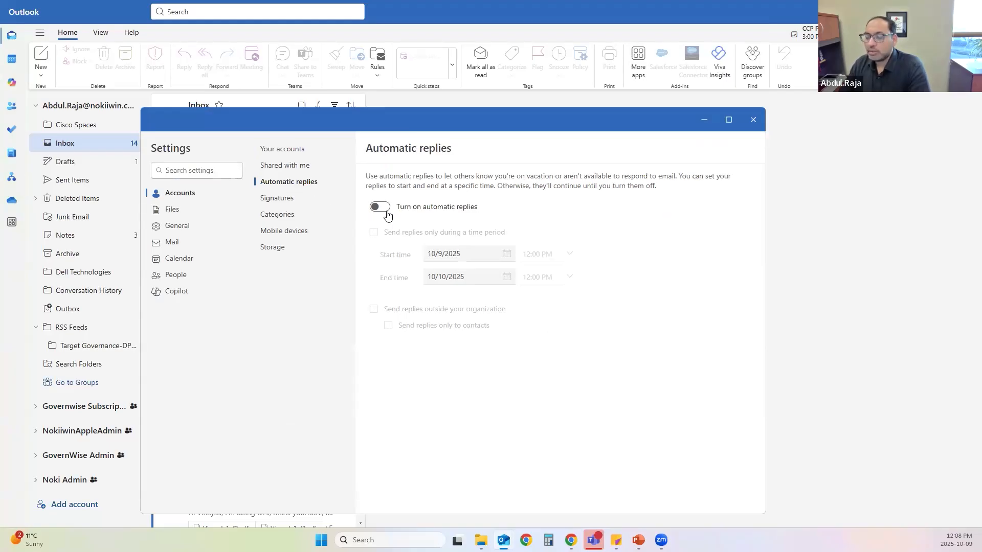
left_click(384, 210)
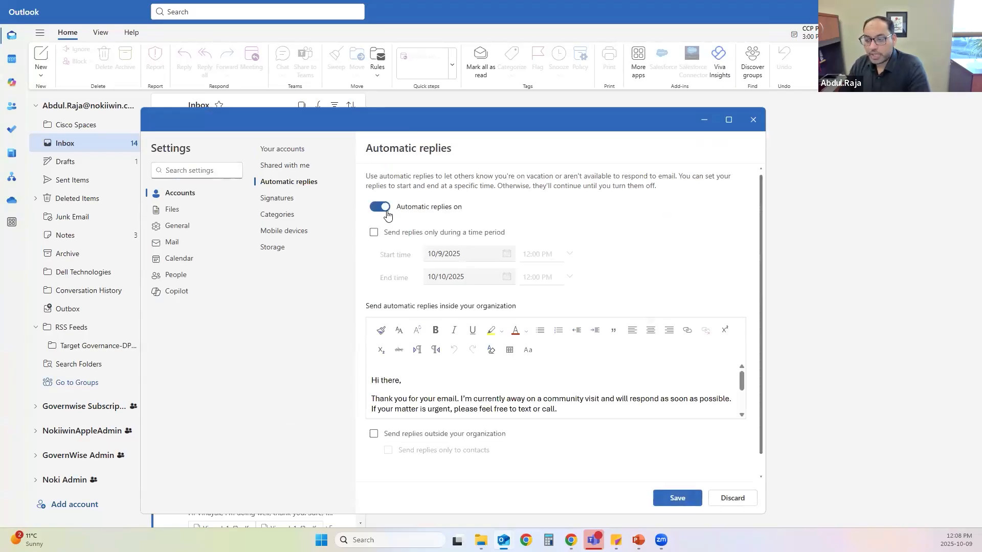
Limit automatic replies to a time period from October 15 to October 18, 2025
left_click(374, 232)
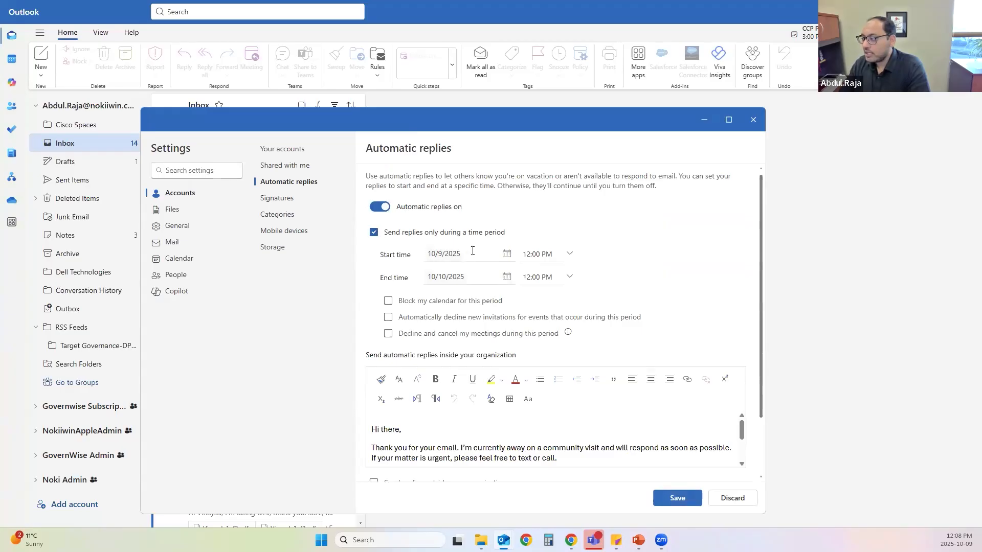
left_click(507, 254)
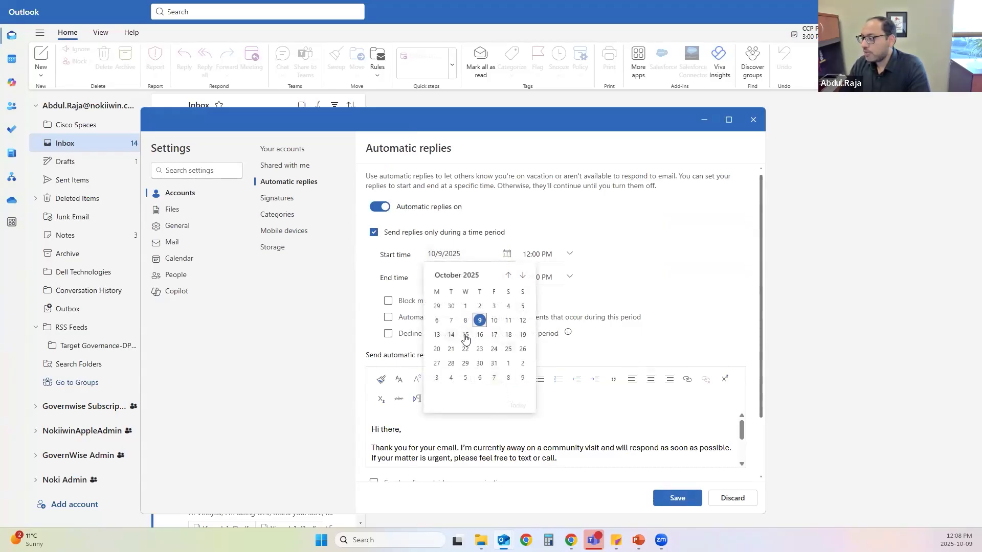
left_click(465, 335)
left_click(507, 278)
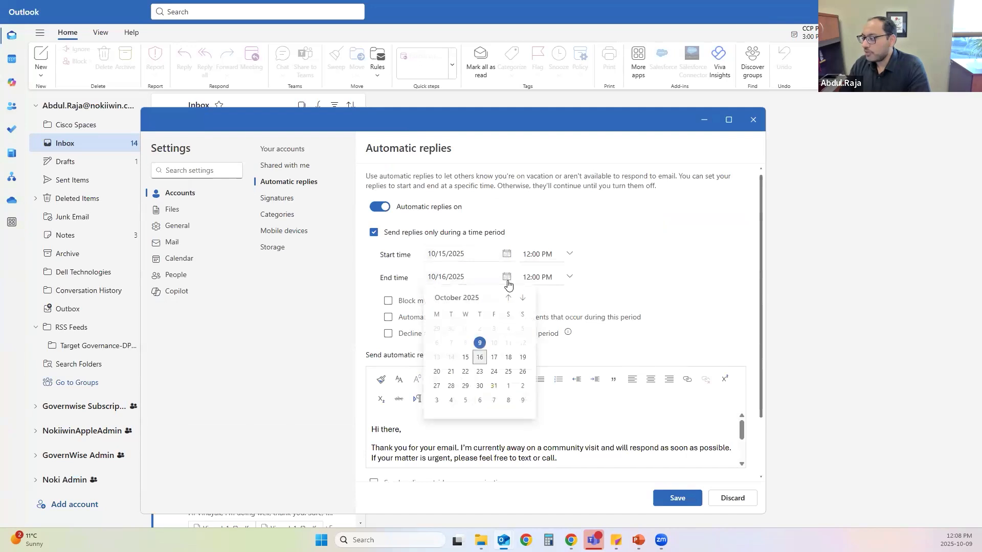
left_click(508, 362)
left_click(568, 255)
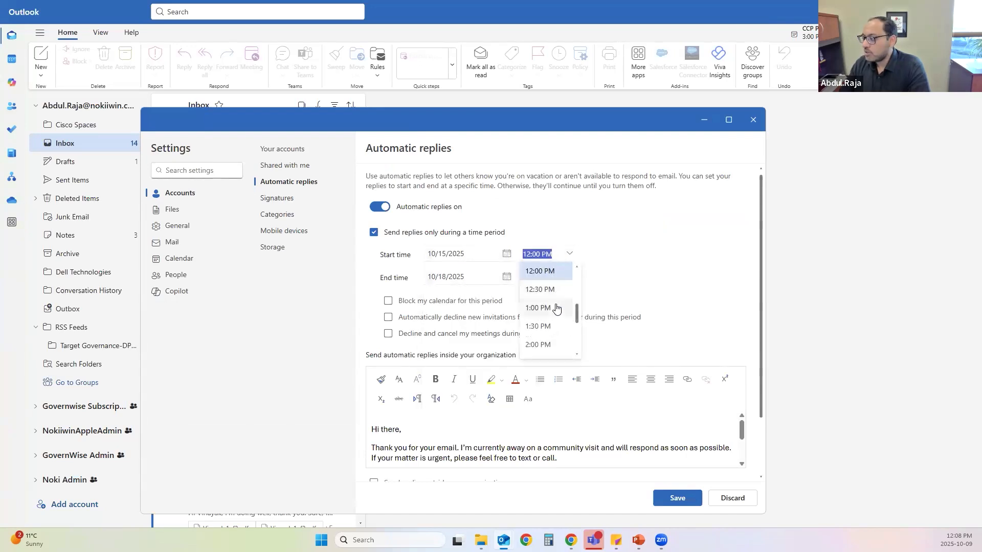
Set the automatic reply start time to 8:30 AM and end time to 4:30 PM
scroll(549, 296, "up", 3)
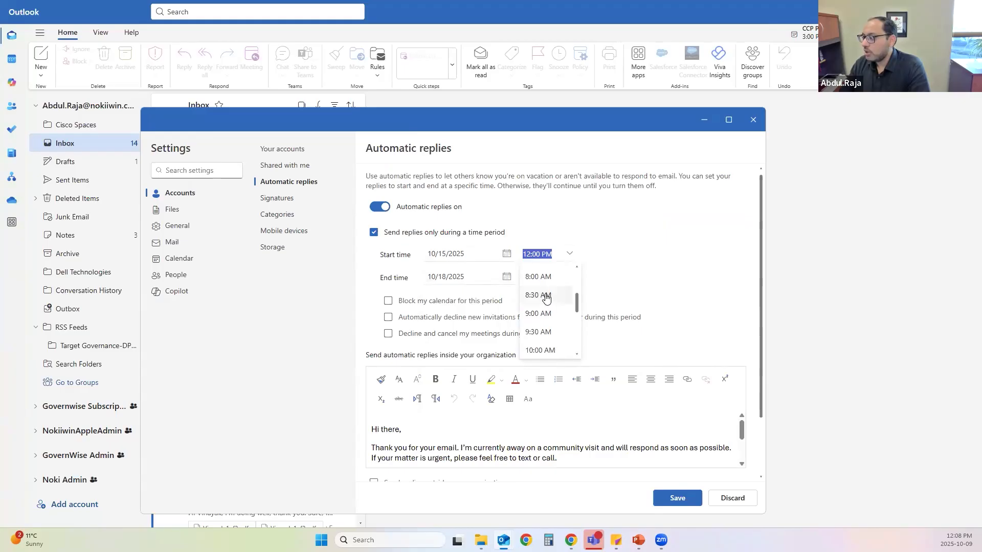
left_click(548, 297)
left_click(560, 276)
scroll(543, 348, "down", 3)
left_click(544, 358)
Leave Block my calendar and Automatically decline invitations unchecked
left_click(461, 306)
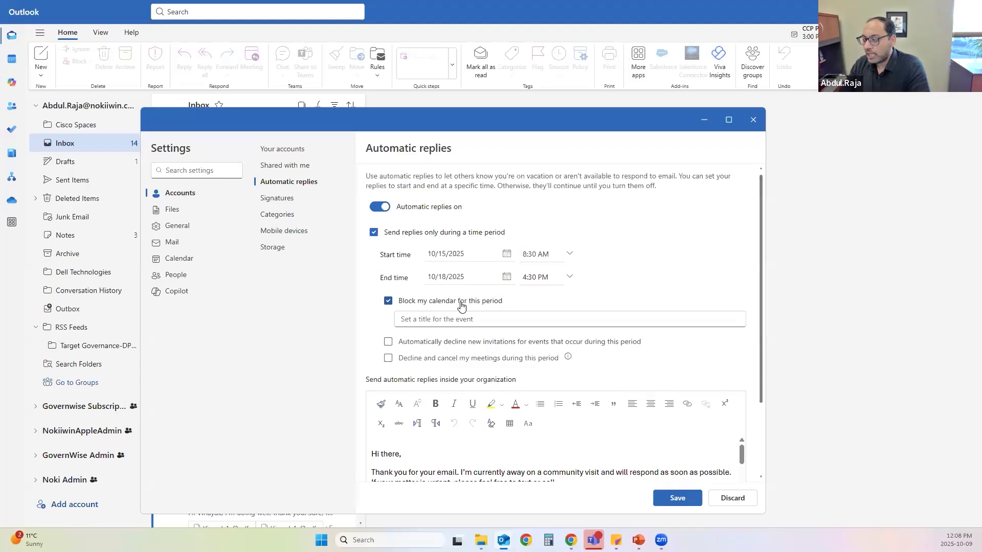
left_click(461, 306)
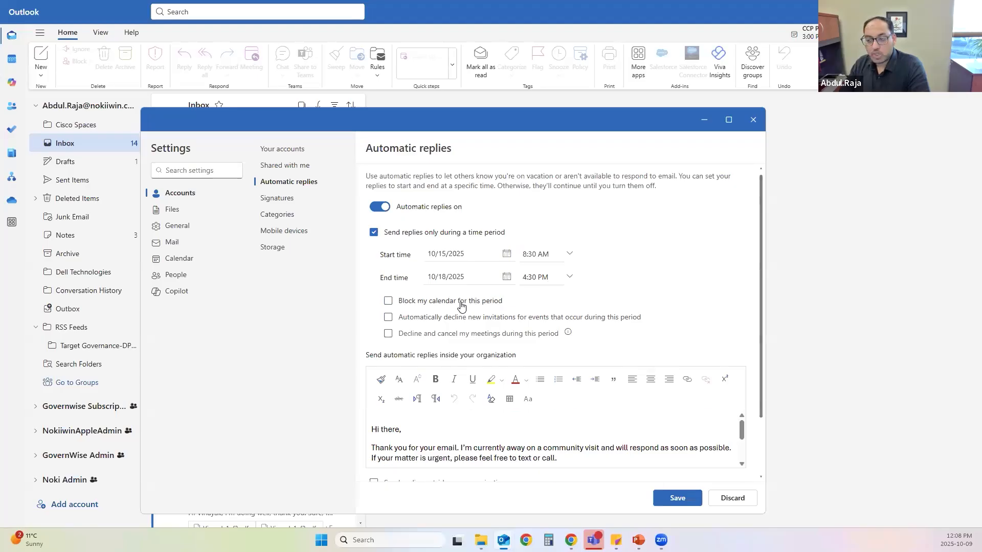
left_click(456, 321)
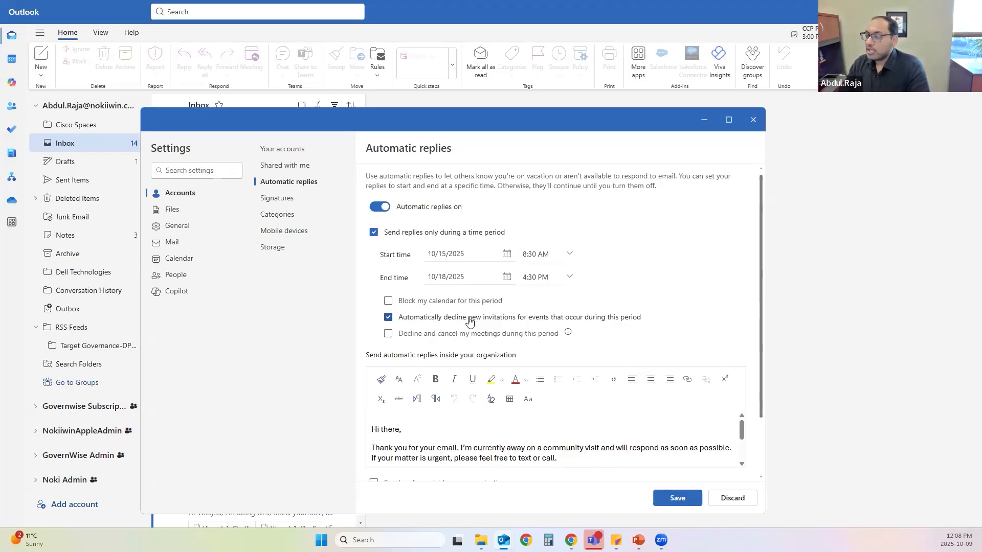
left_click(469, 321)
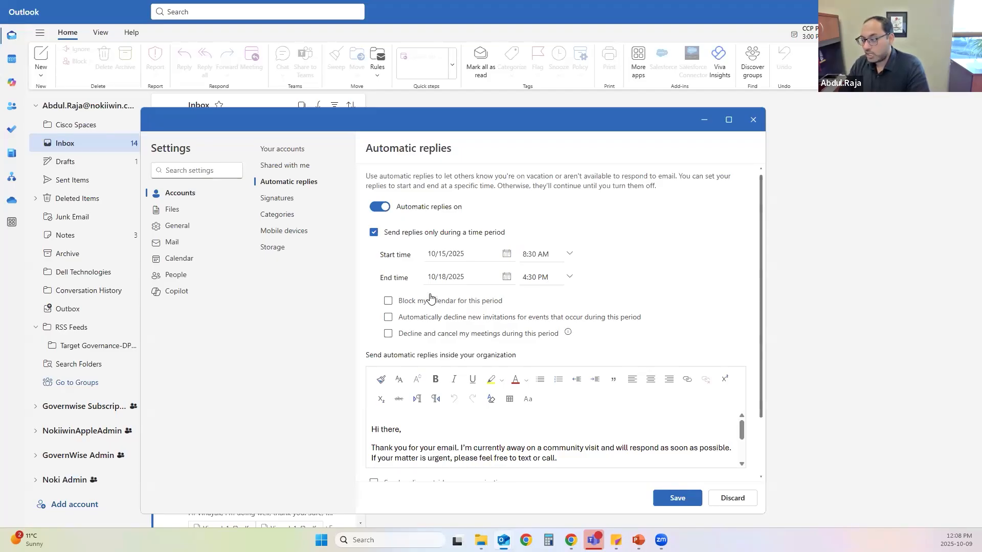
scroll(554, 347, "down", 3)
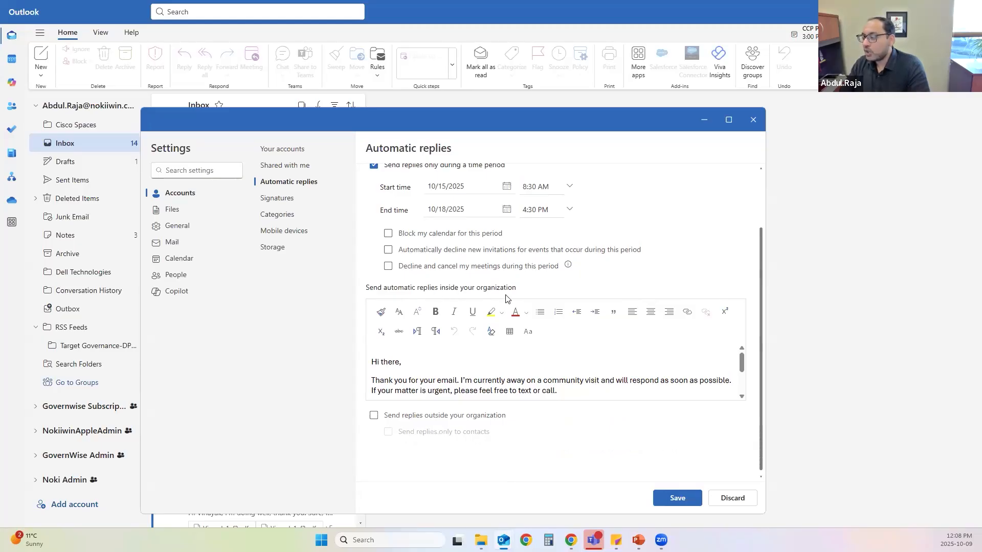
Enable automatic replies outside the organization and review the reply messages
left_click(374, 416)
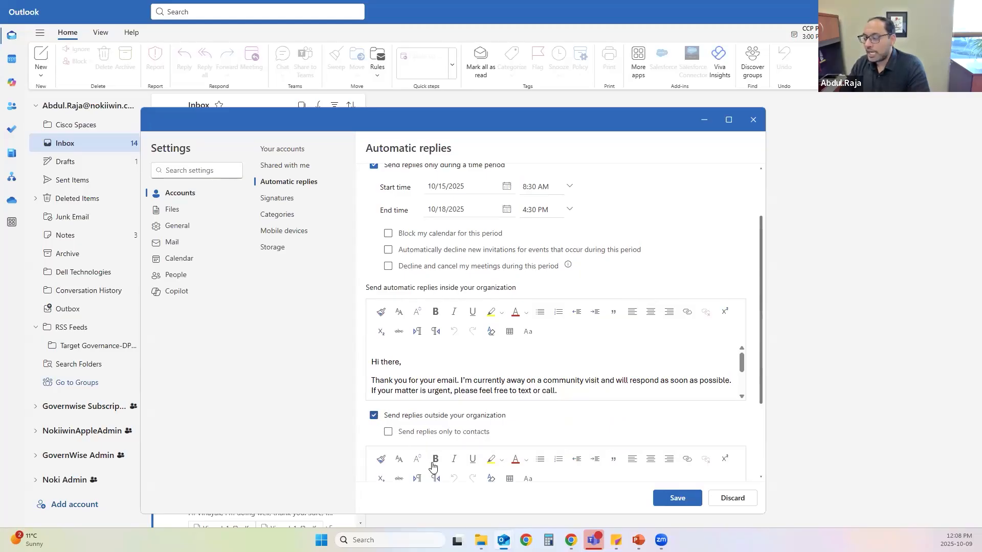
scroll(406, 364, "down", 3)
scroll(407, 364, "up", 3)
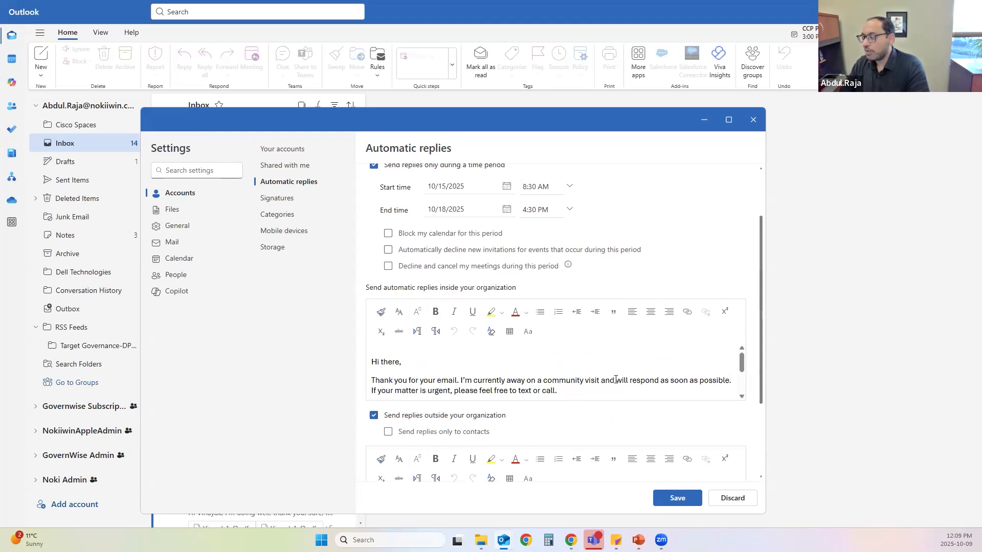
scroll(613, 373, "down", 3)
scroll(633, 379, "up", 3)
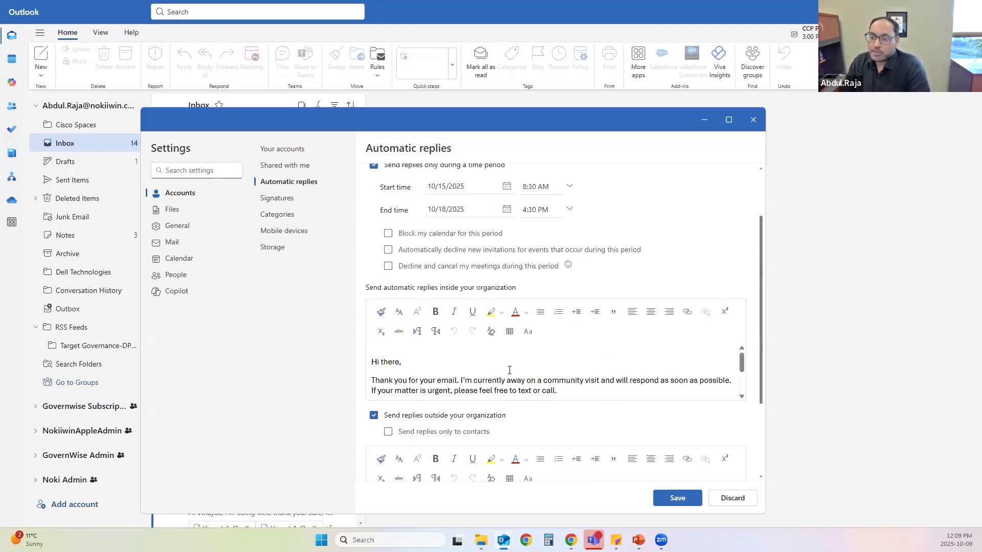
scroll(509, 370, "down", 3)
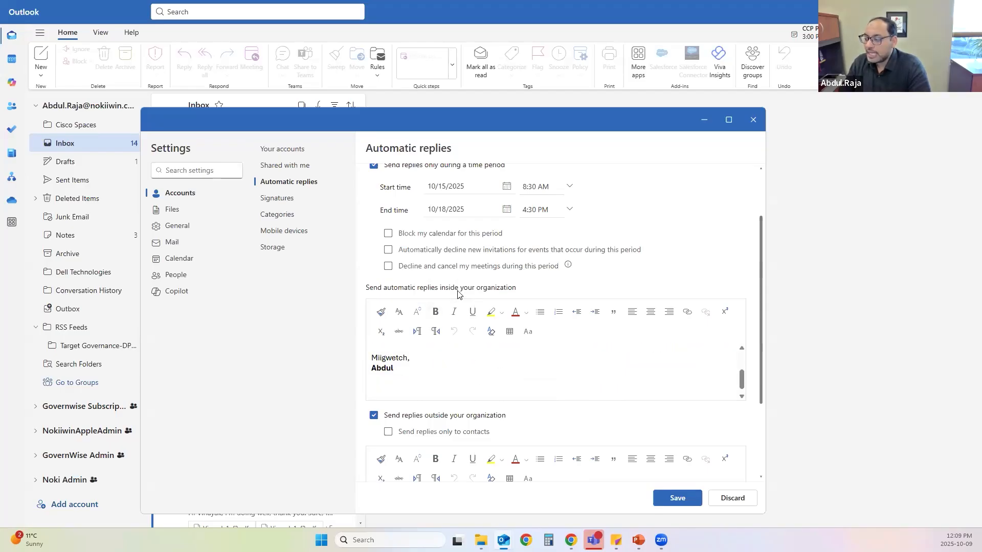
scroll(440, 331, "down", 1)
scroll(440, 330, "down", 2)
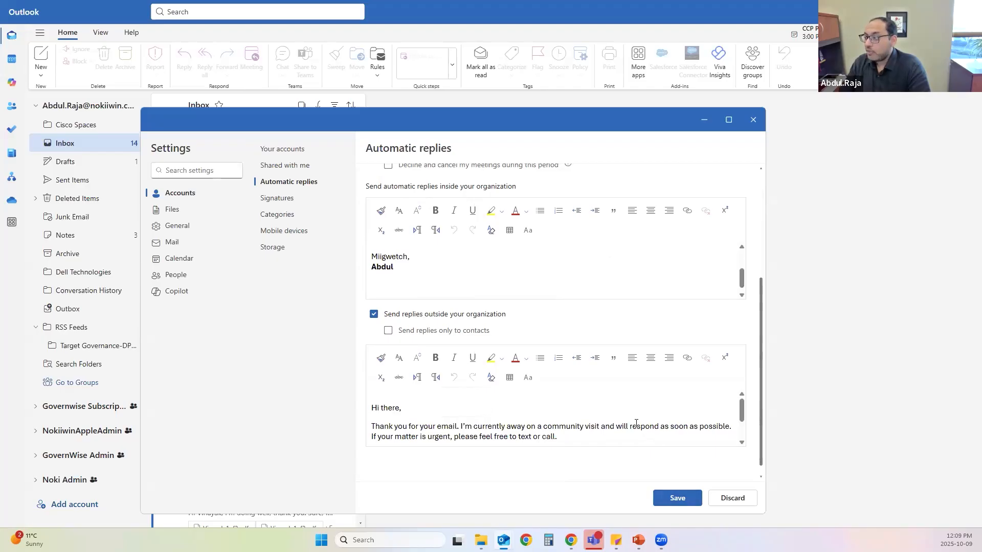
scroll(654, 439, "up", 5)
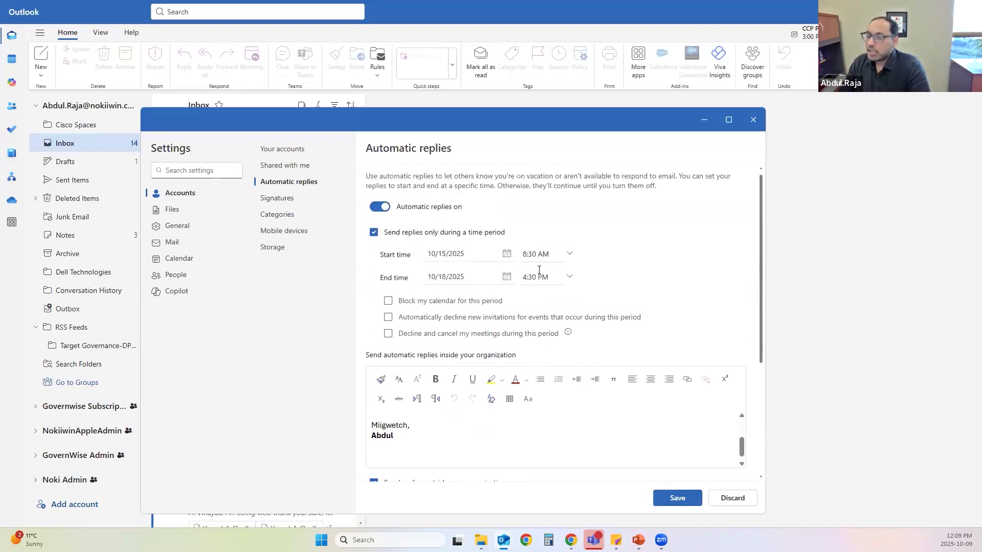
Discard the automatic reply changes, close Settings, and switch to the PowerPoint deck
left_click(726, 498)
left_click(753, 120)
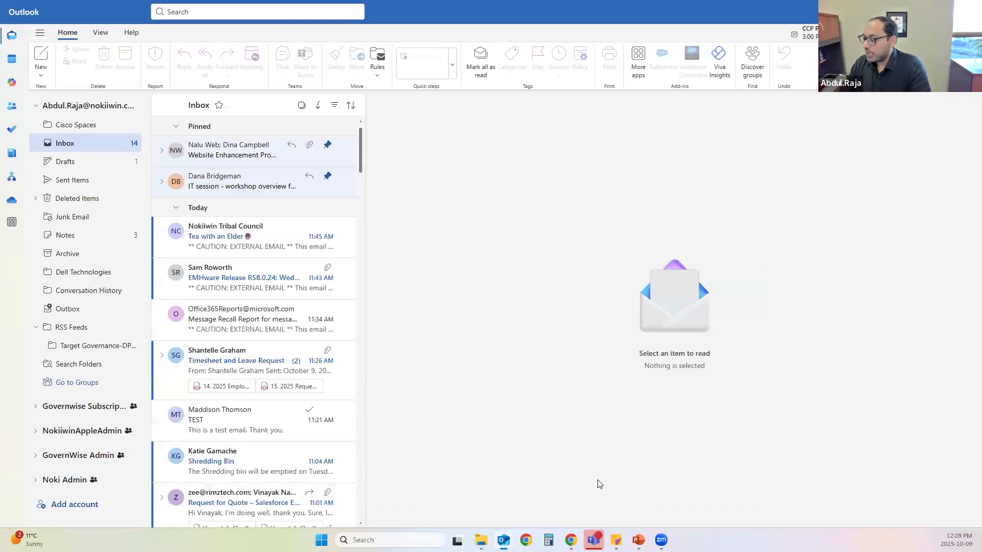
left_click(638, 540)
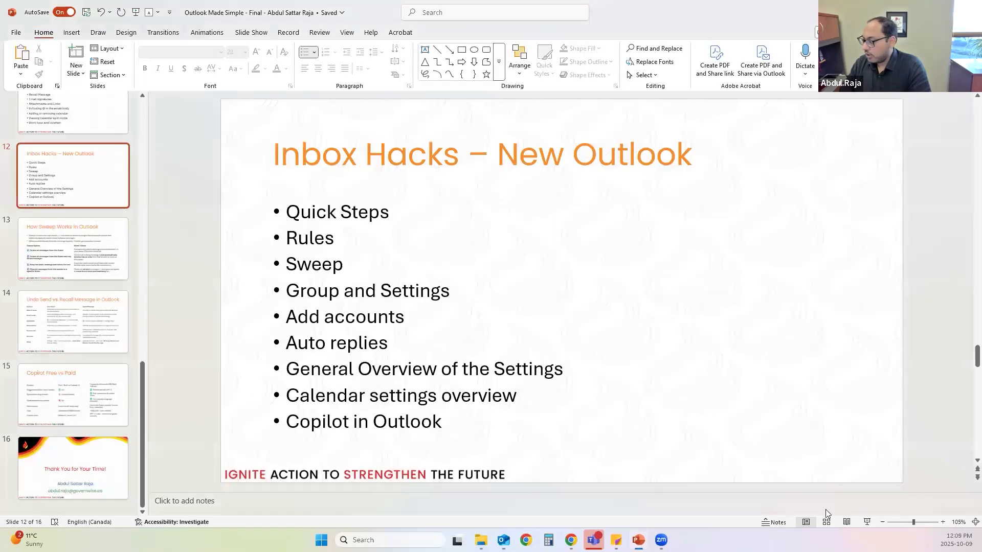
Present the Sweep, Undo Send and Copilot Free vs Paid slides through to 'Thank You for Your Time!'
left_click(867, 522)
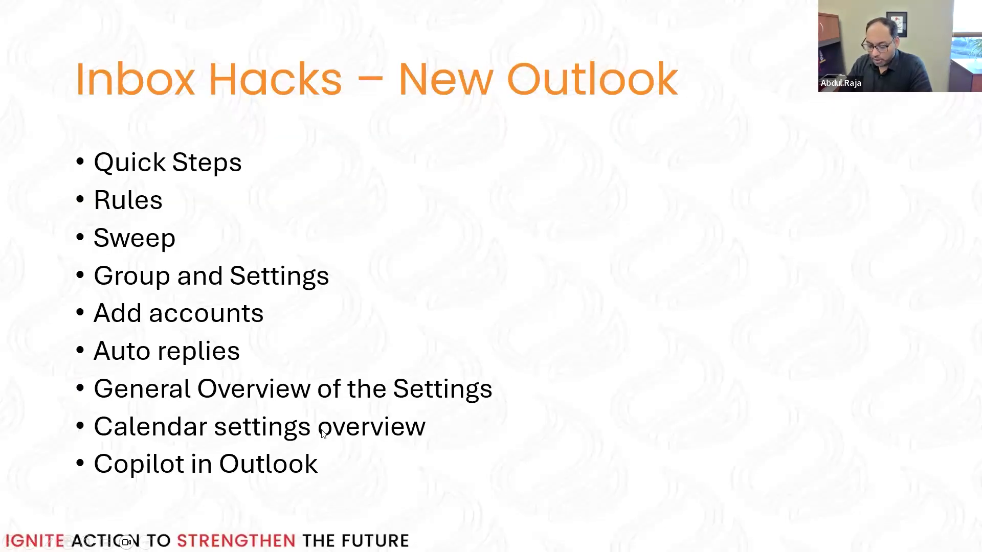
left_click(323, 435)
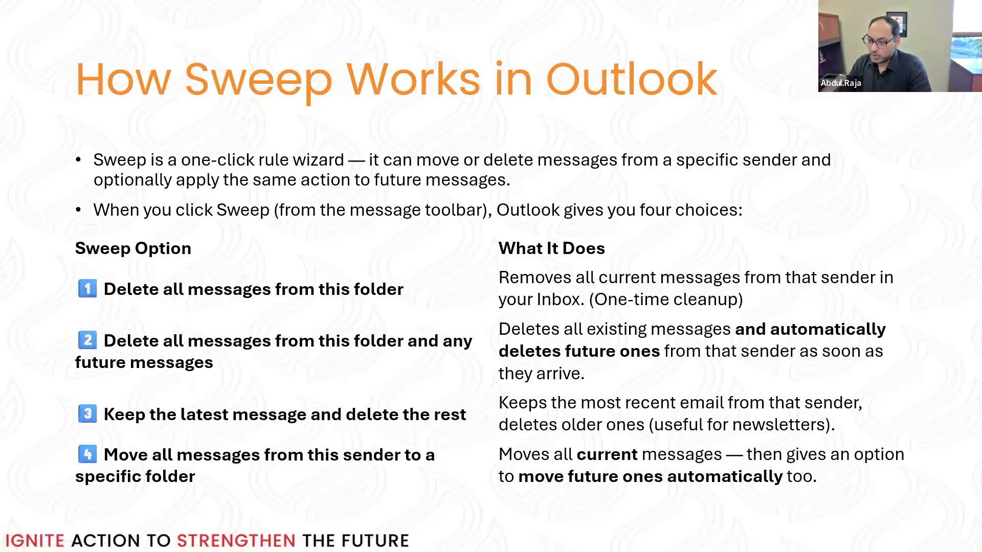
key("Right")
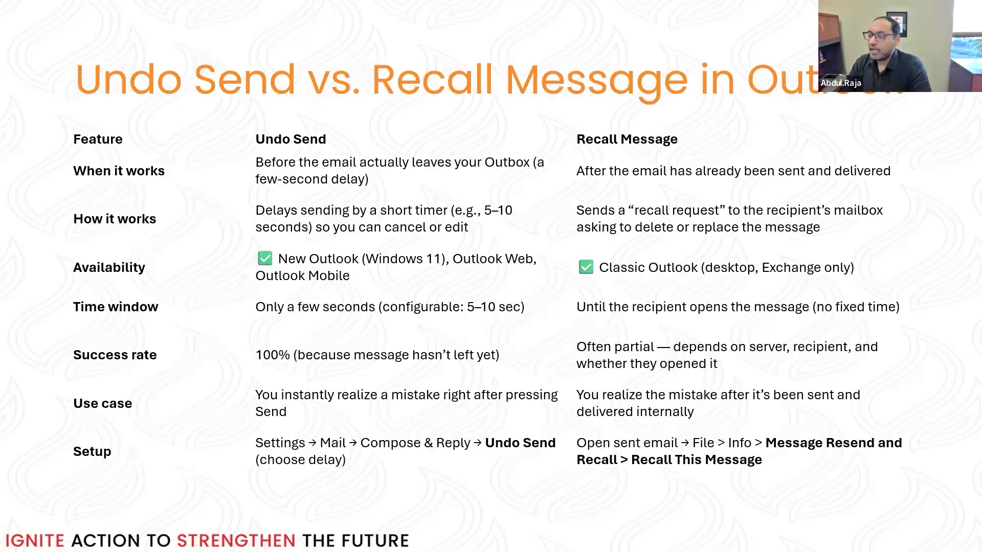
key("Right")
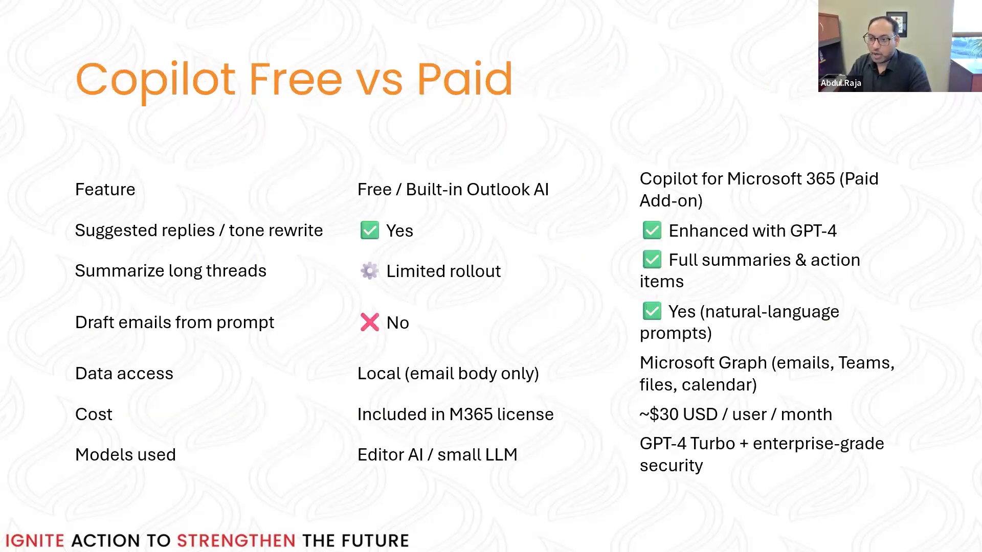
key("Right")
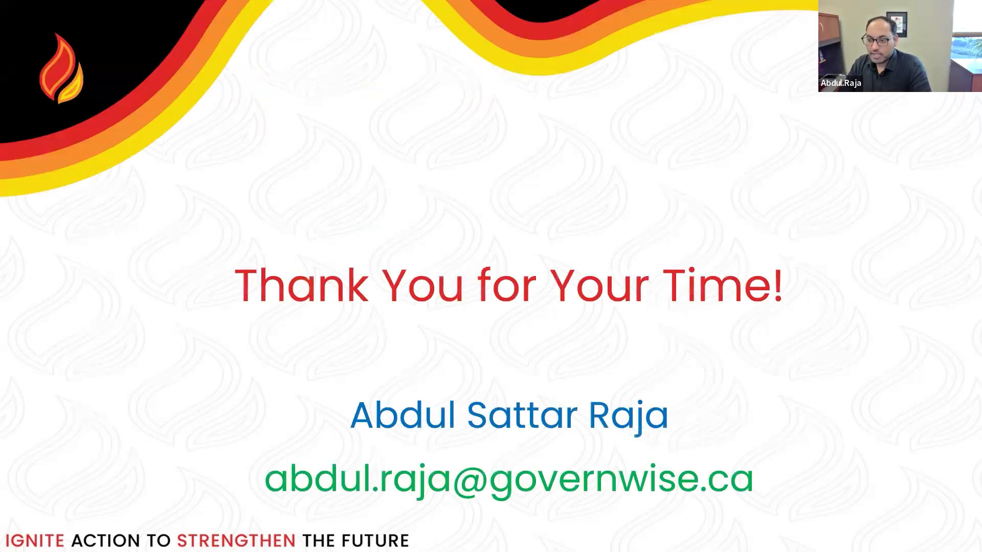